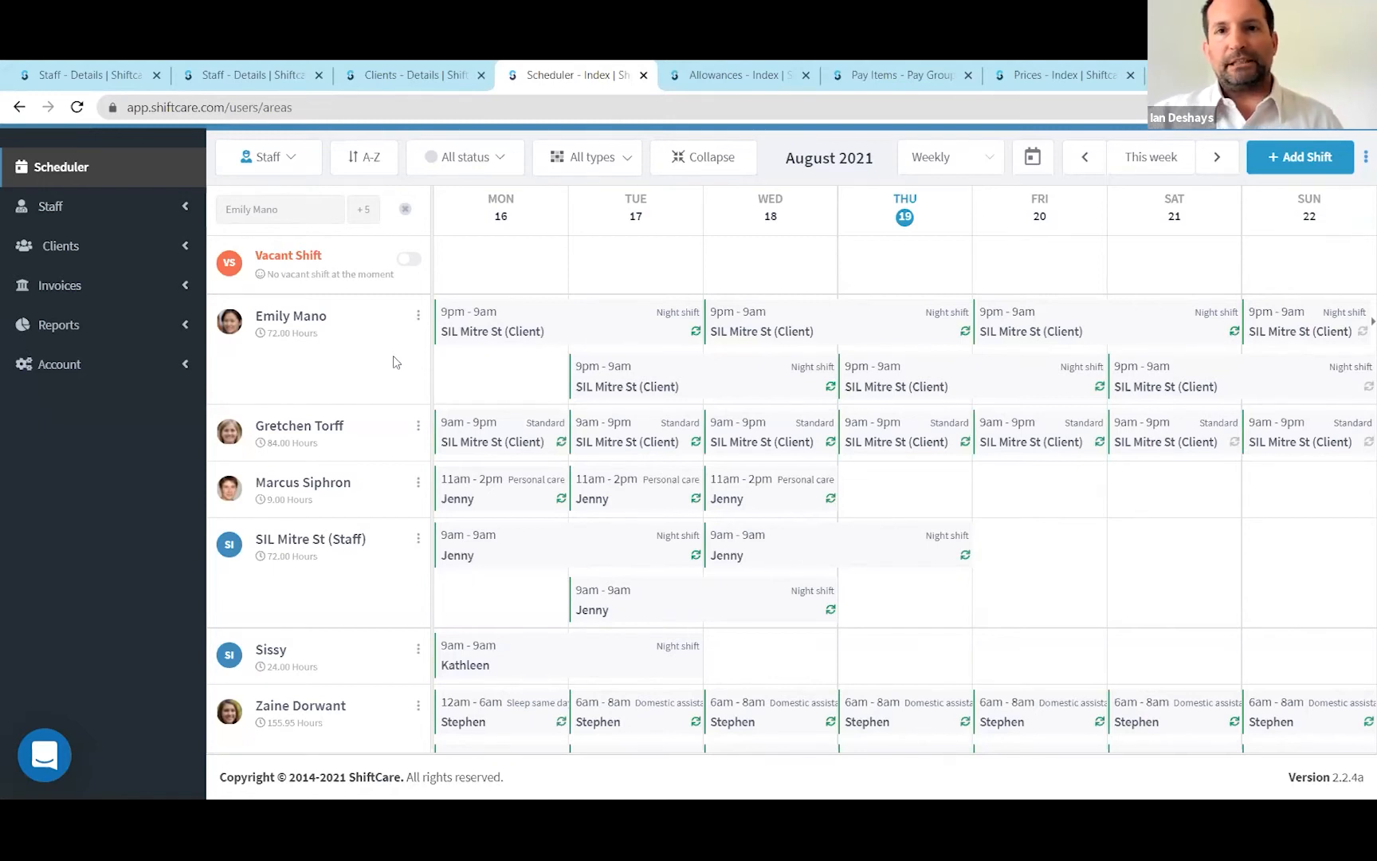
Step: Review the Care Worker Level 1 pay group and highlight its weekday 6 am - 8 pm time band
left_click(863, 78)
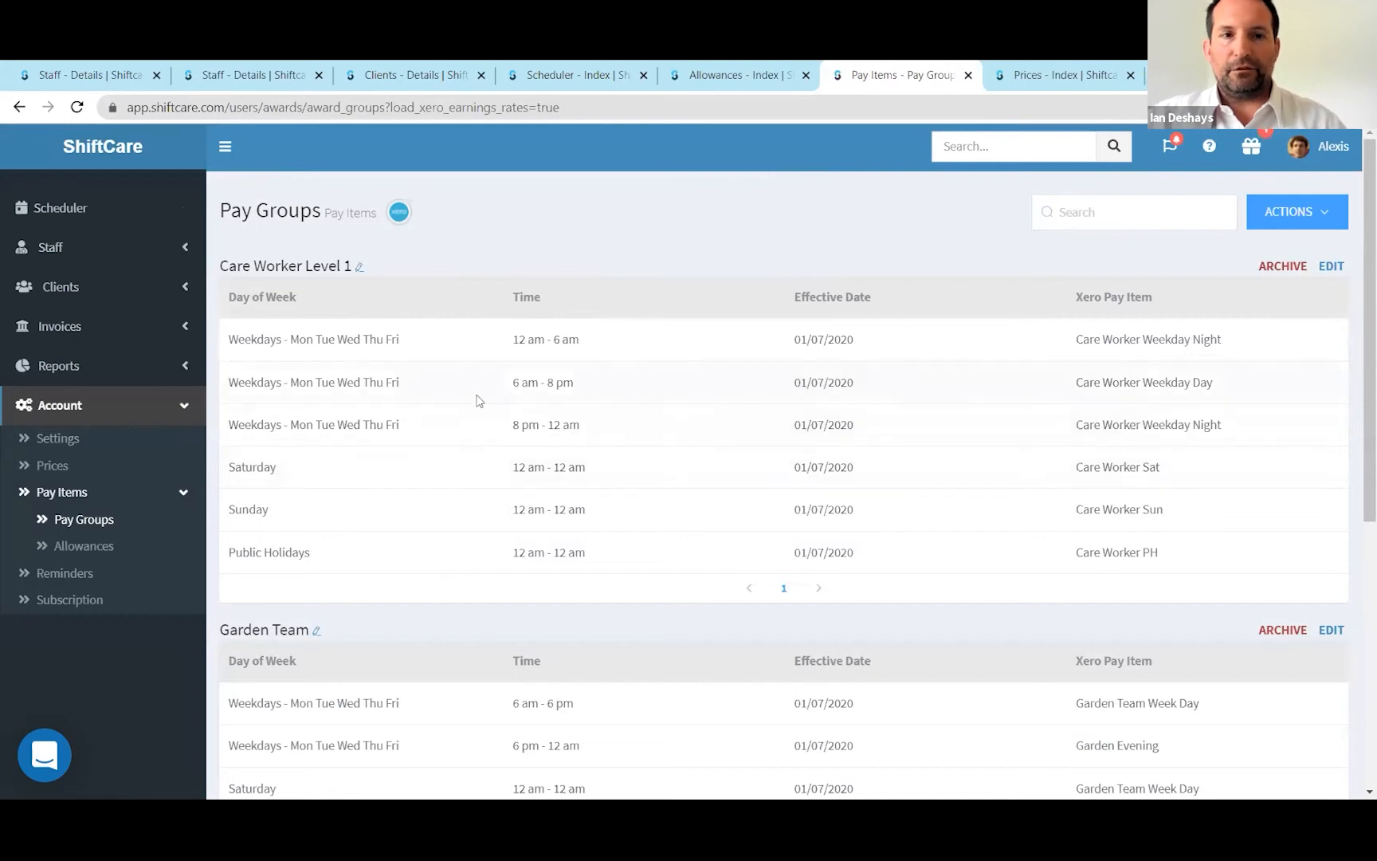
left_click_drag(513, 384, 592, 400)
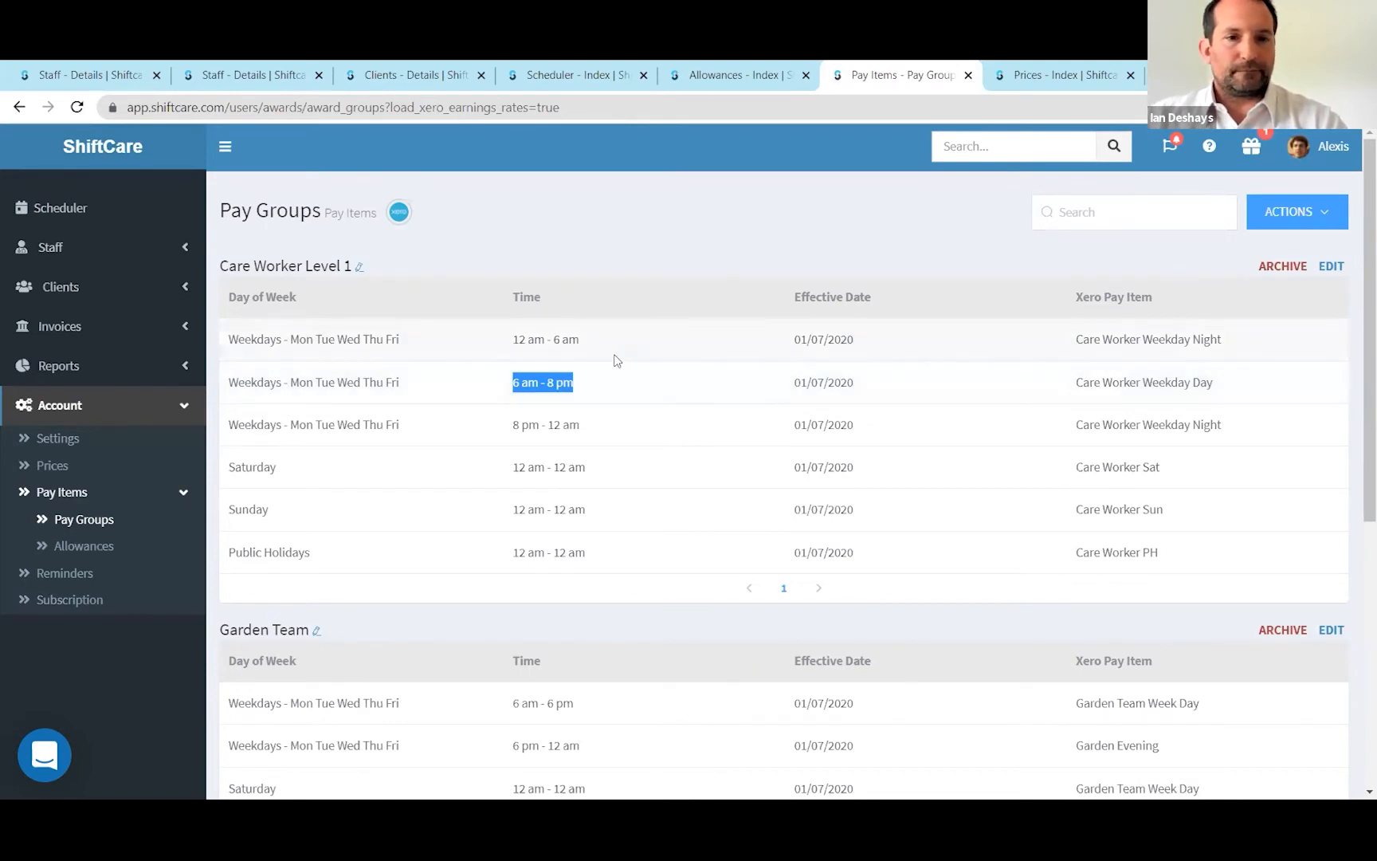
scroll(615, 361, "down", 1)
scroll(630, 363, "up", 1)
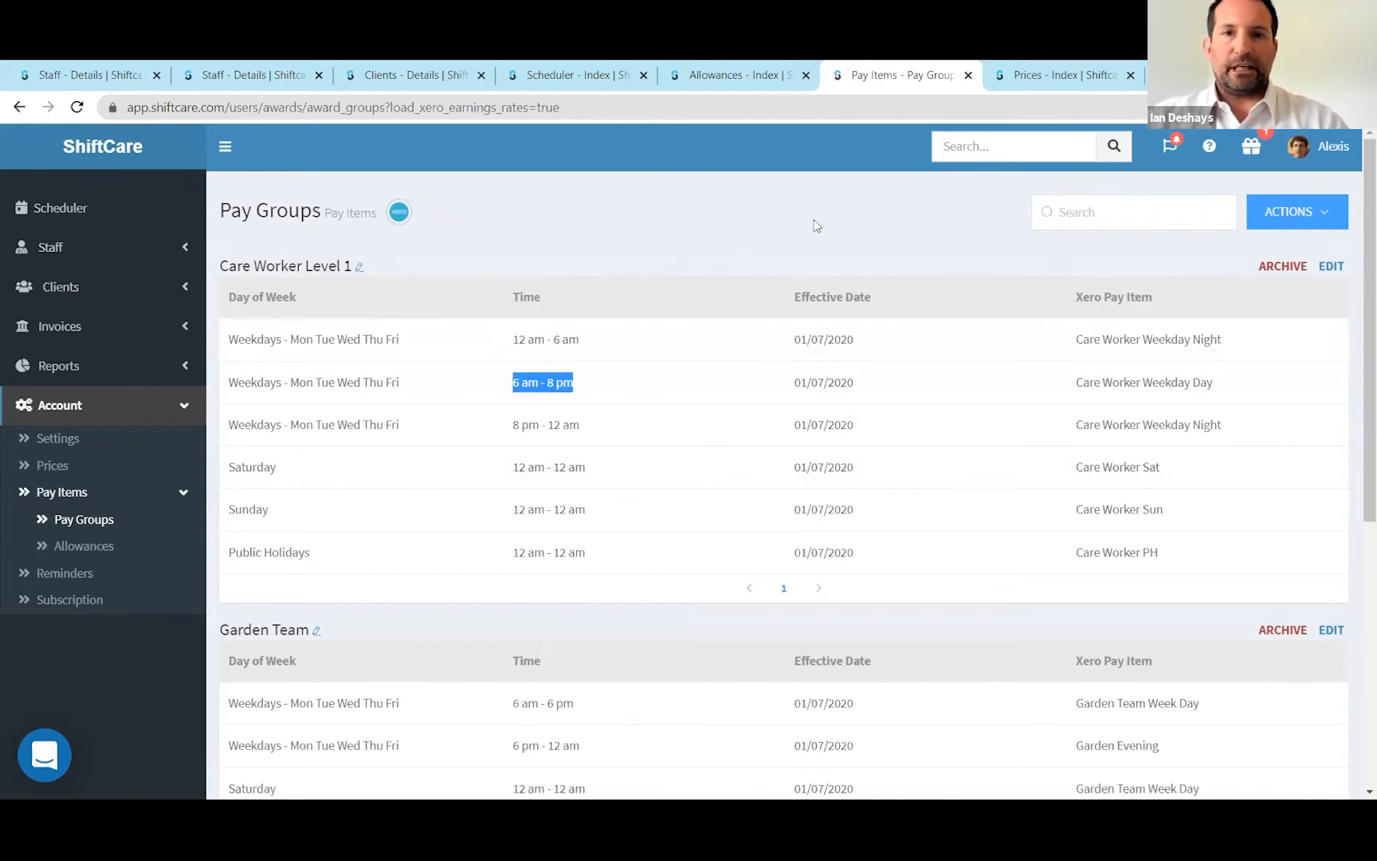
Step: Compare the payroll allowances with the pay groups and highlight the Sleepover allowance row
left_click(747, 83)
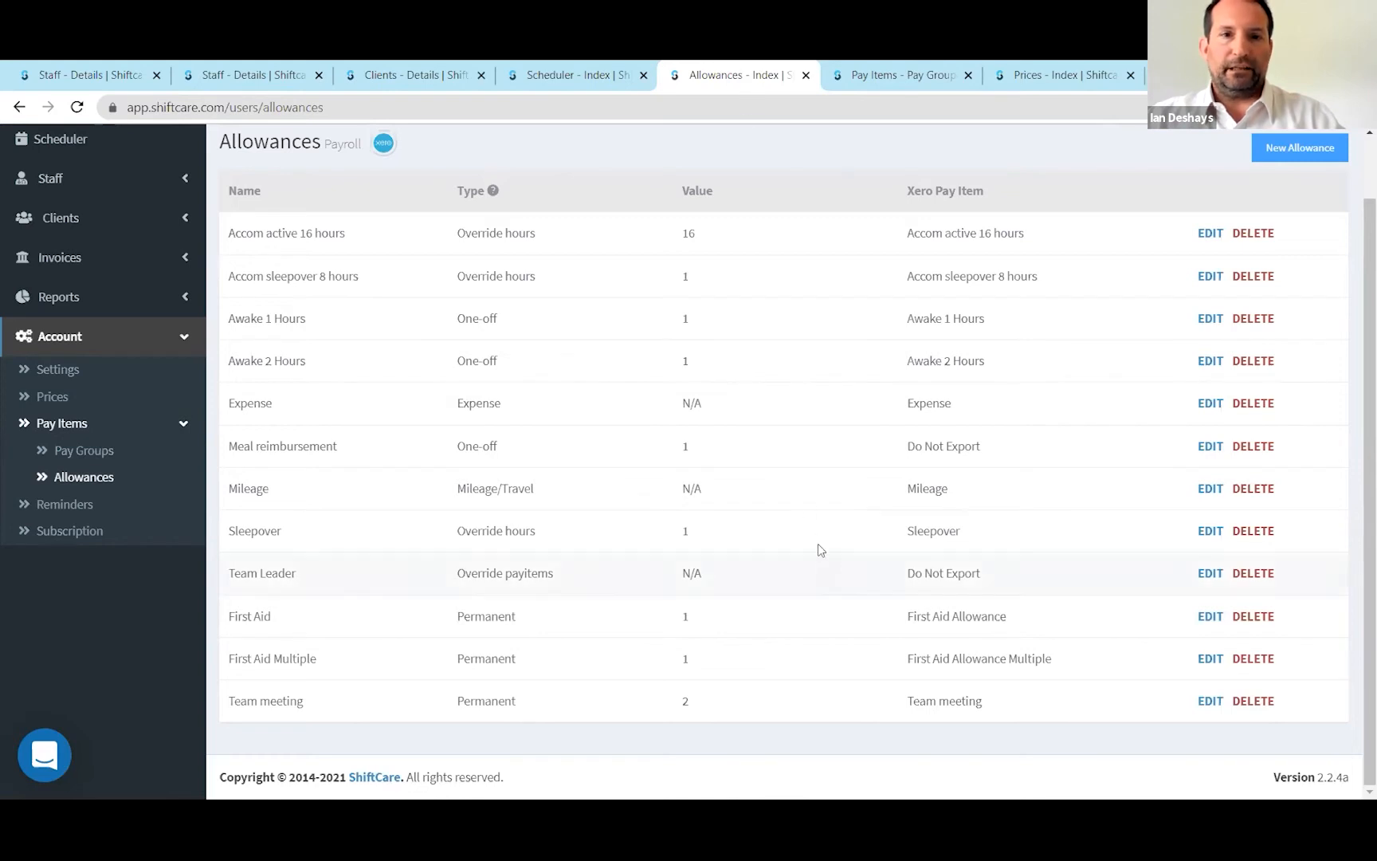
left_click(903, 80)
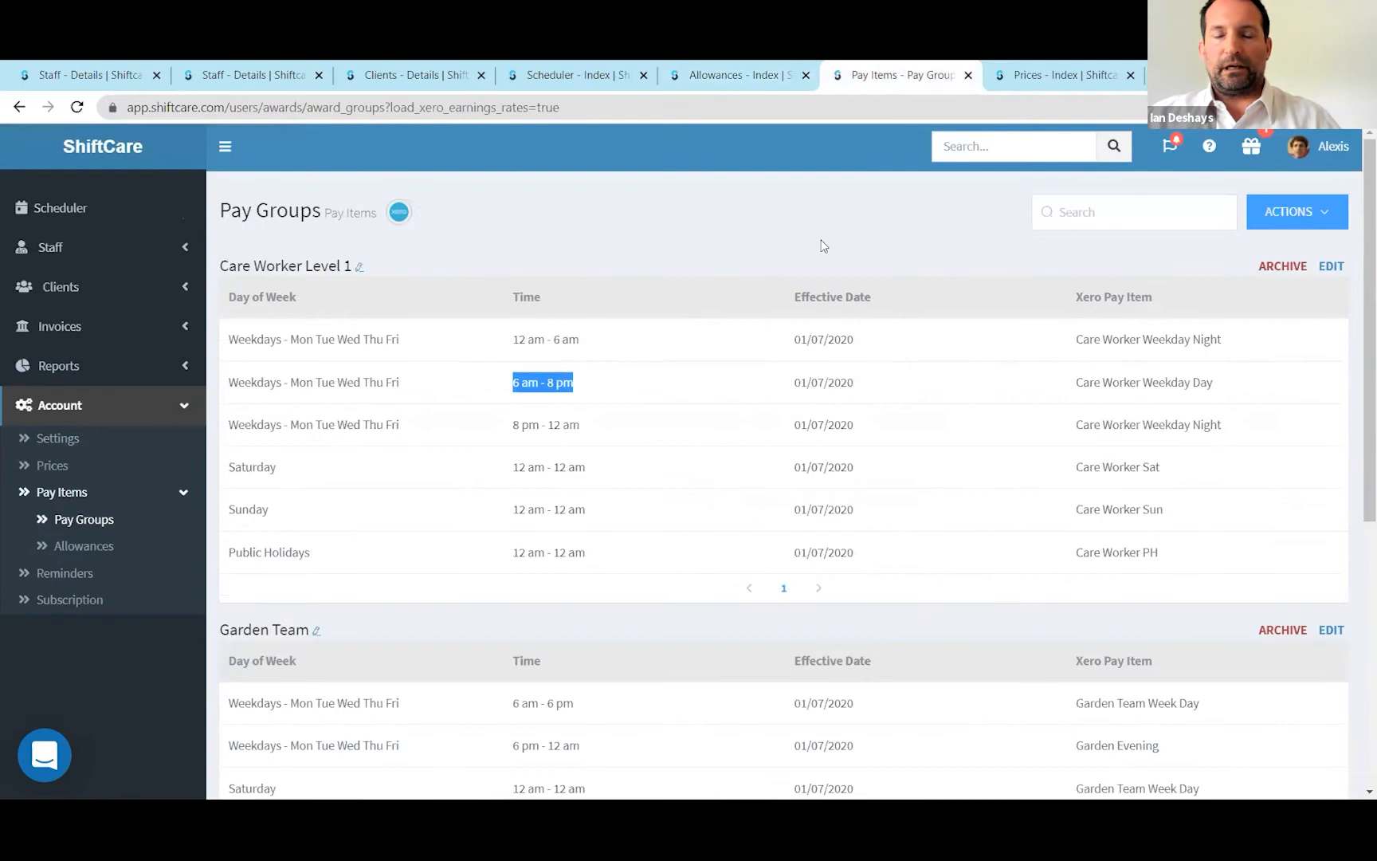
left_click(732, 82)
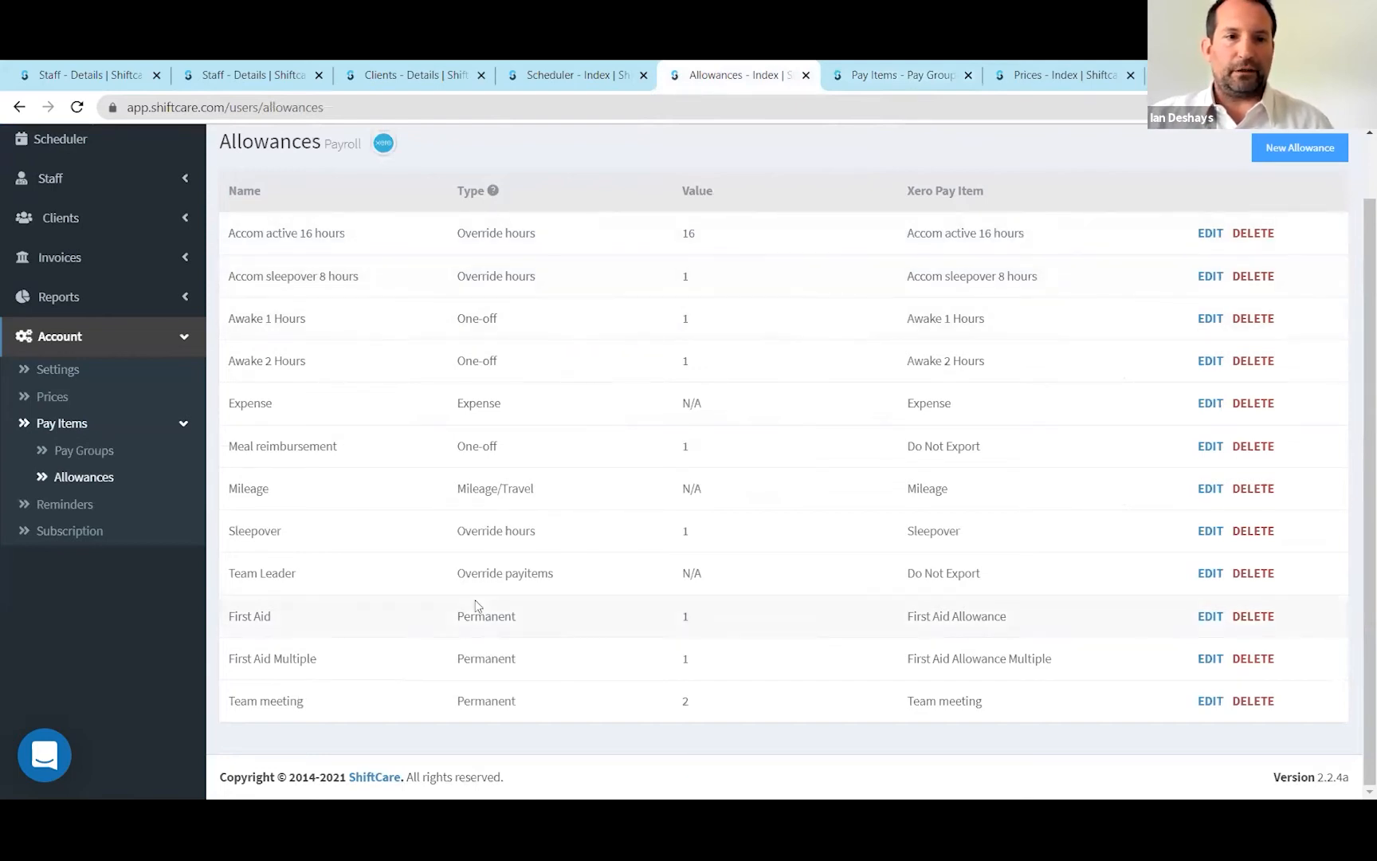
left_click_drag(230, 528, 964, 550)
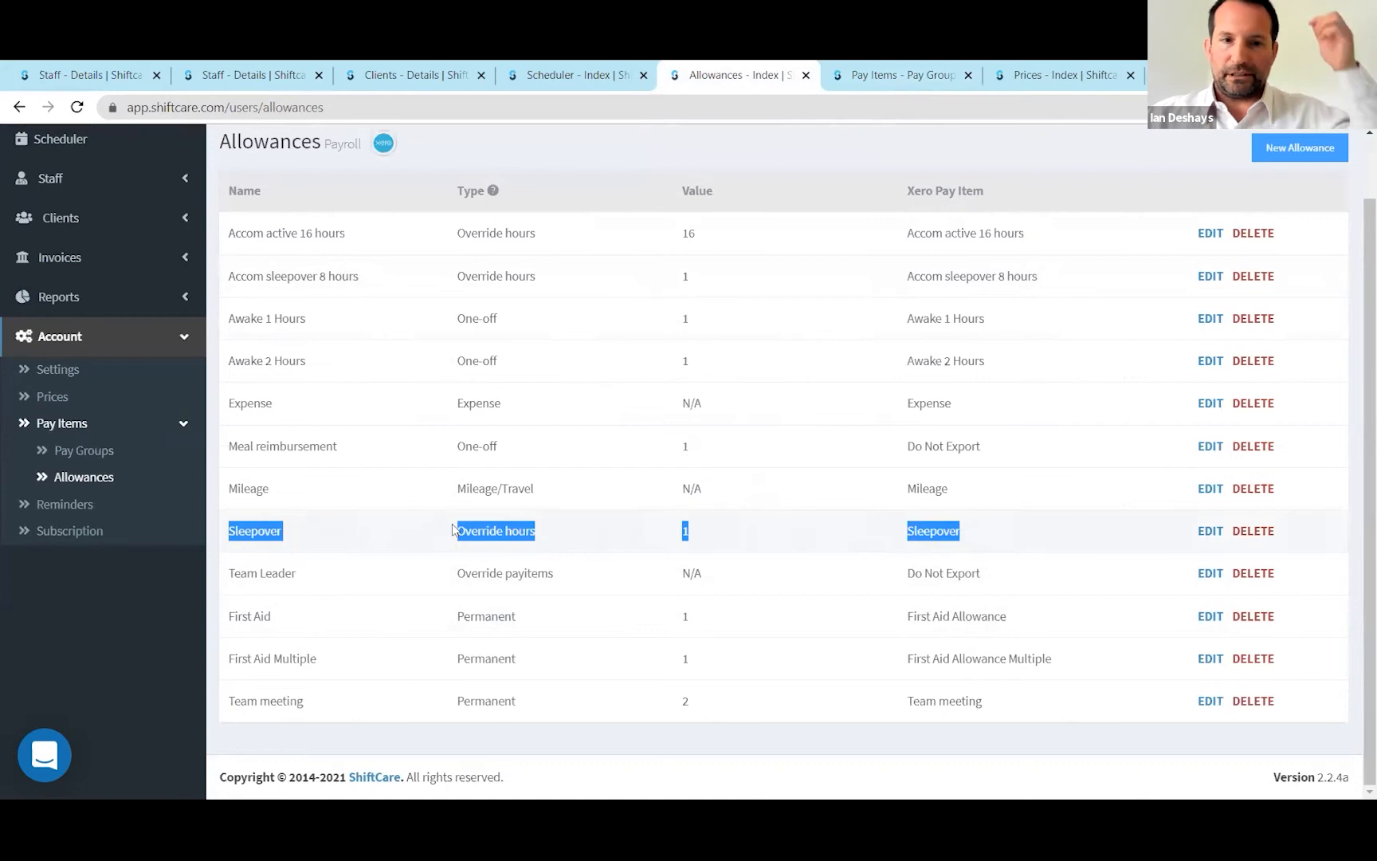
Step: Open the Sleepover allowance for editing, view its available allowance types, and leave without saving
left_click(1210, 531)
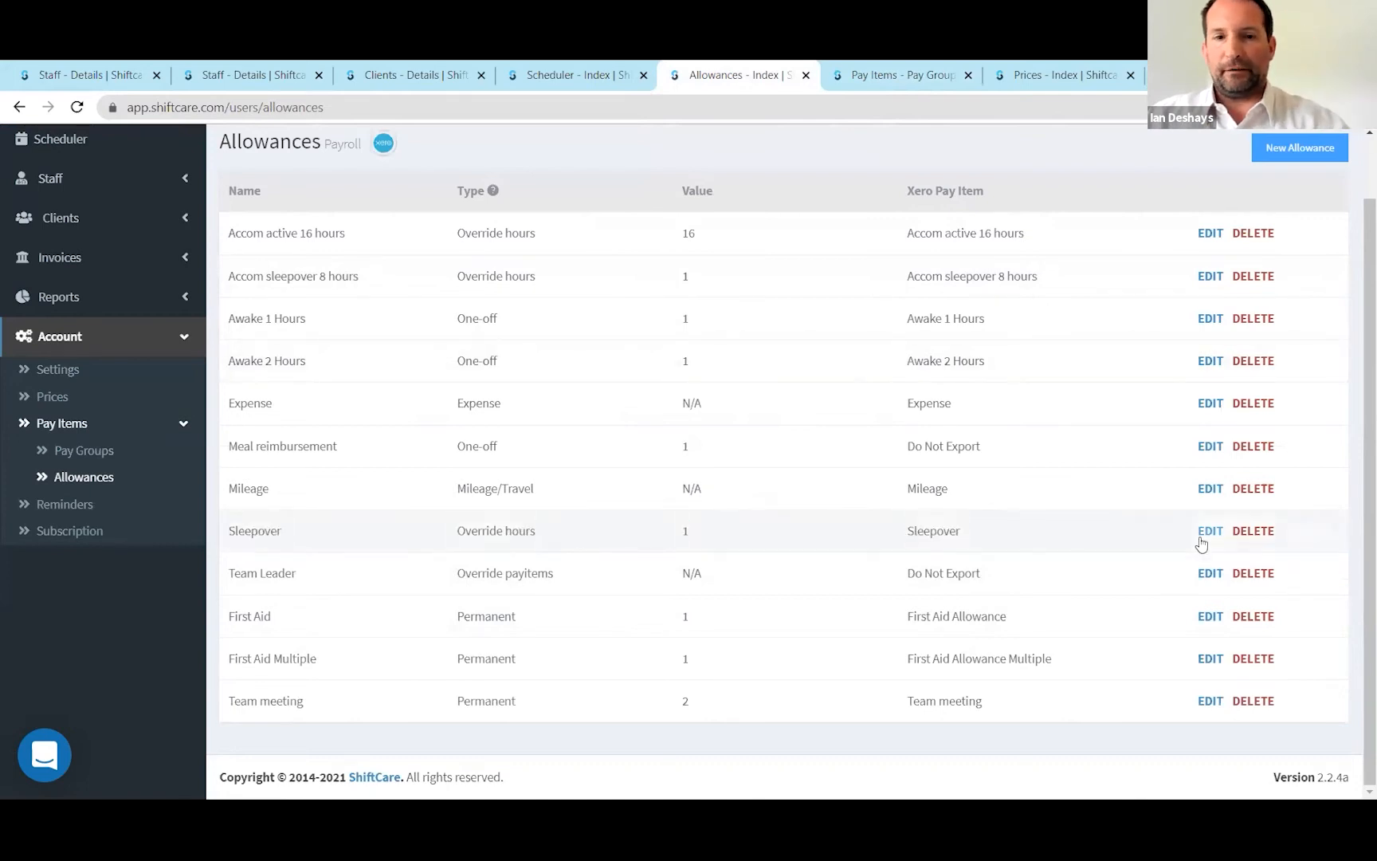
left_click(638, 550)
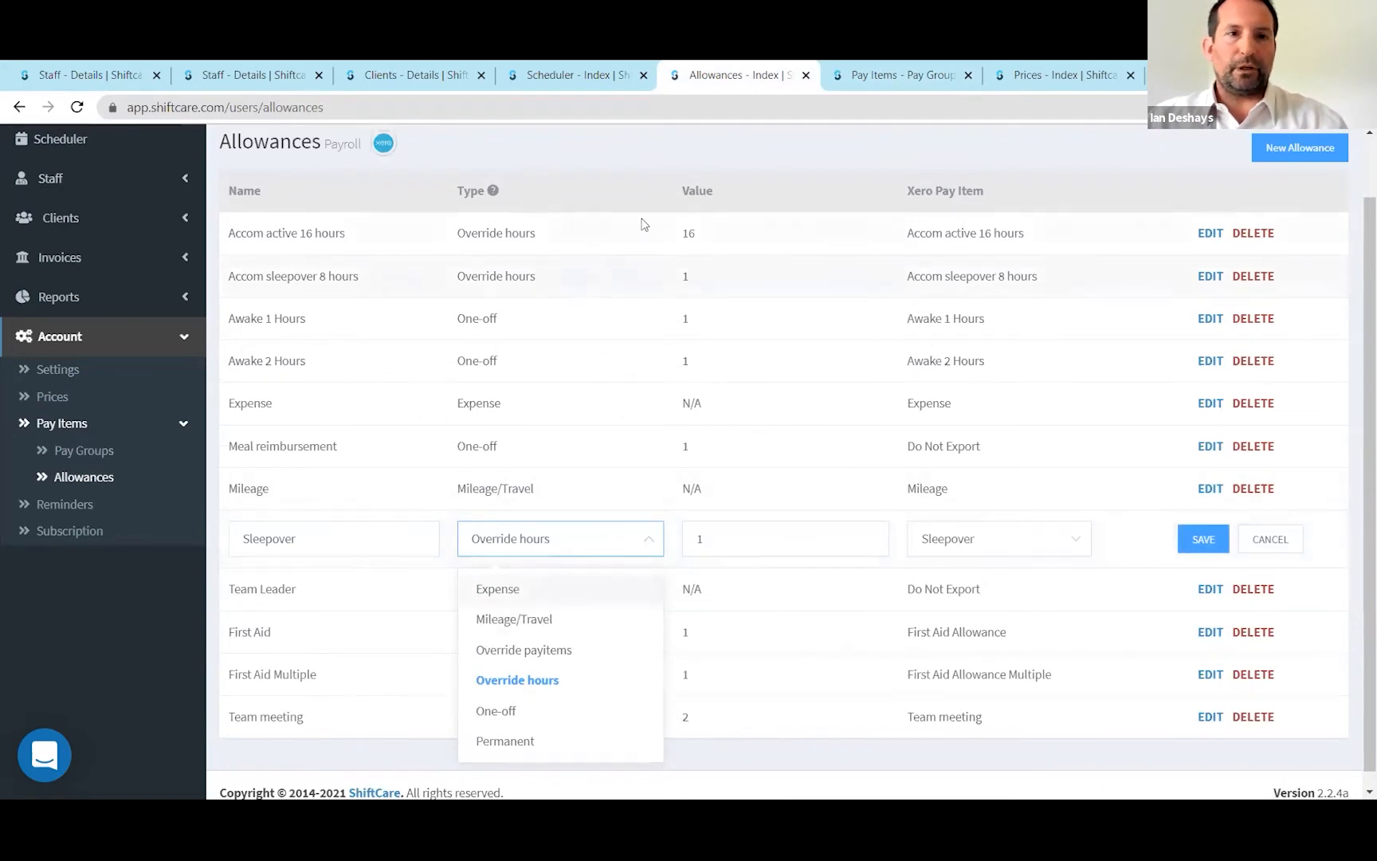
left_click(662, 178)
left_click(1274, 543)
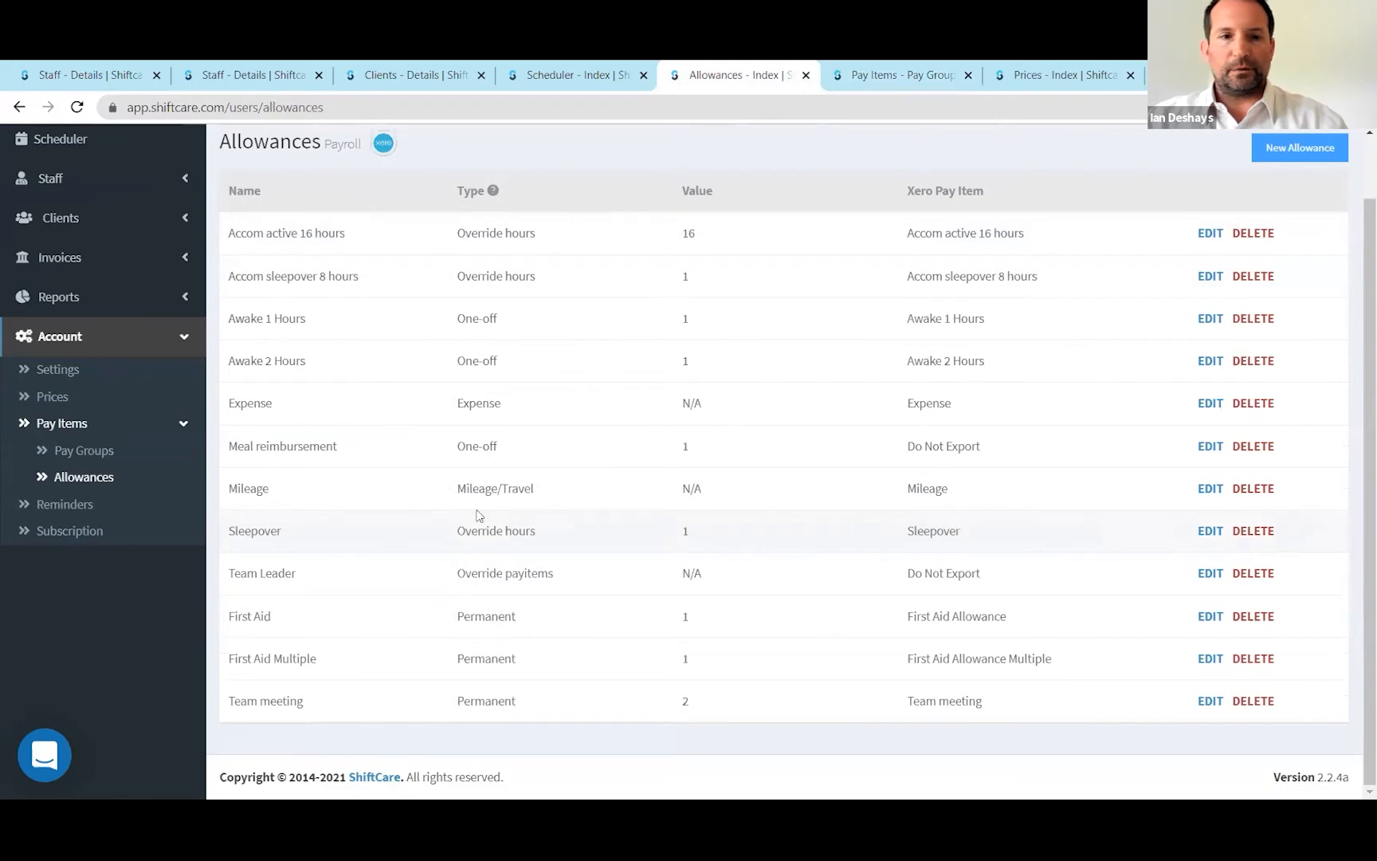
Step: Highlight the Sleepover allowance, followed by the Accom active 16 hours and Accom sleepover 8 hours rows
left_click_drag(243, 524, 950, 542)
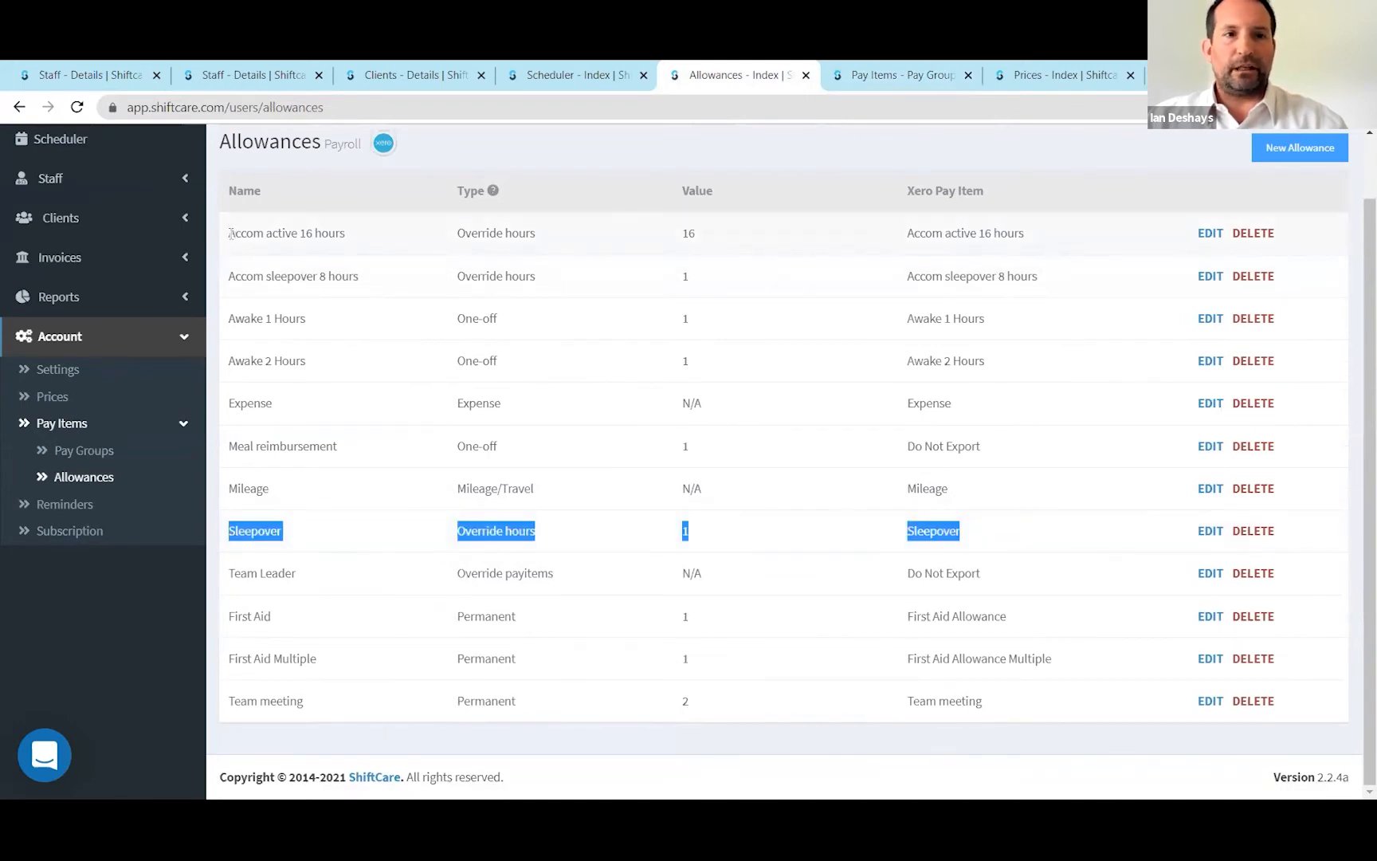
left_click(230, 233)
left_click_drag(228, 235, 1278, 295)
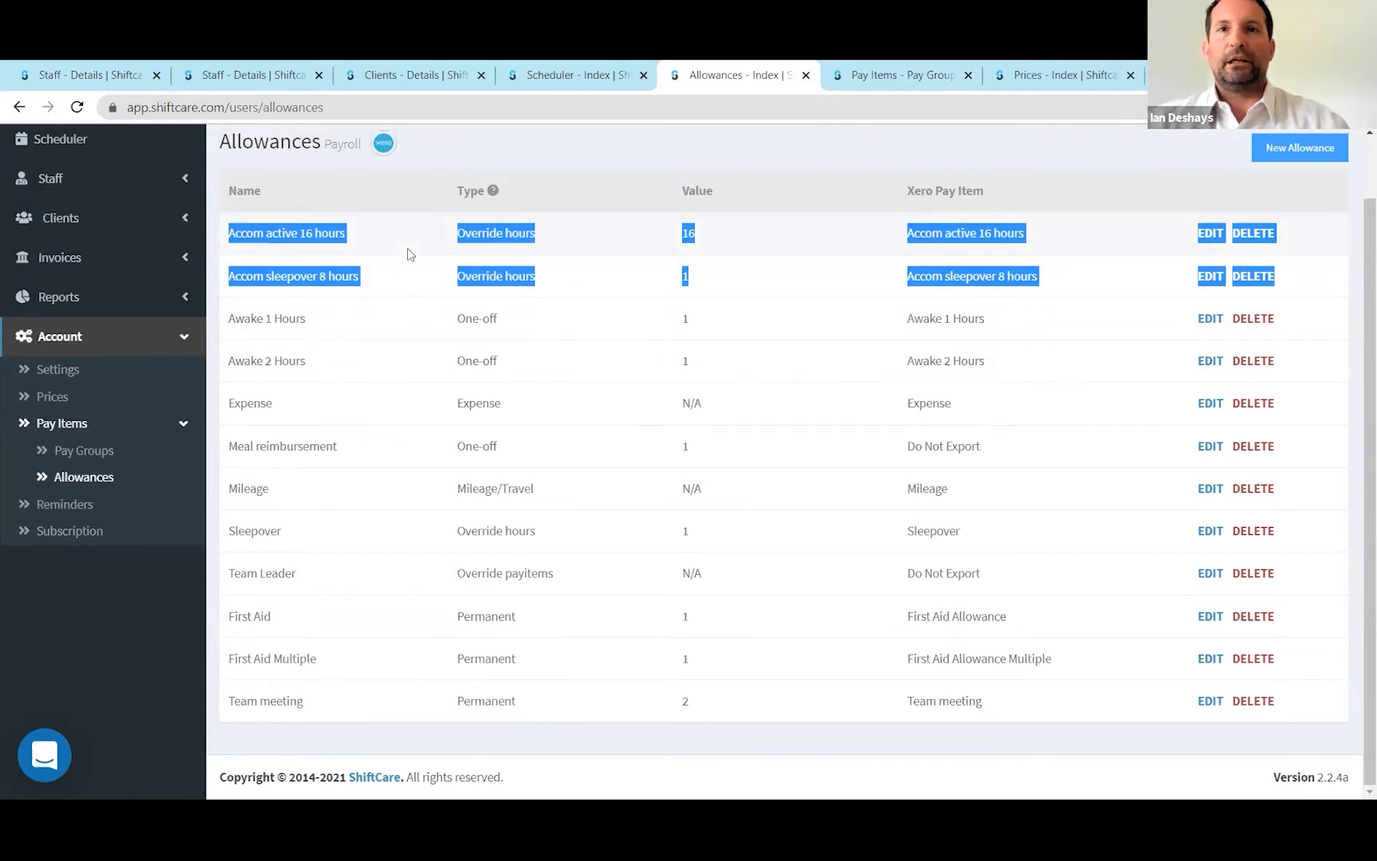
Step: Go to the Prices page and check the available actions for adding, importing and exporting price books
left_click(1068, 81)
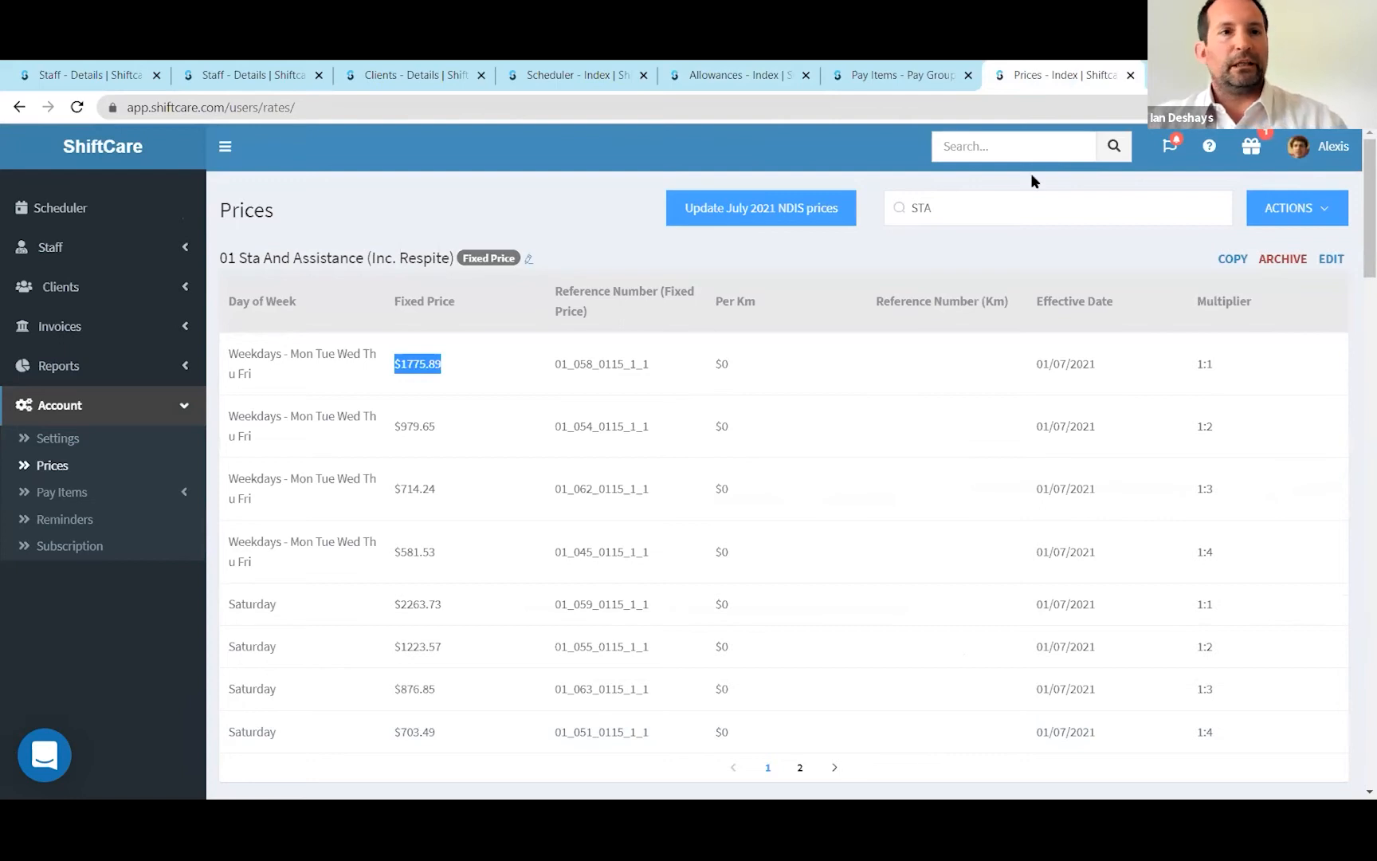
left_click(1323, 213)
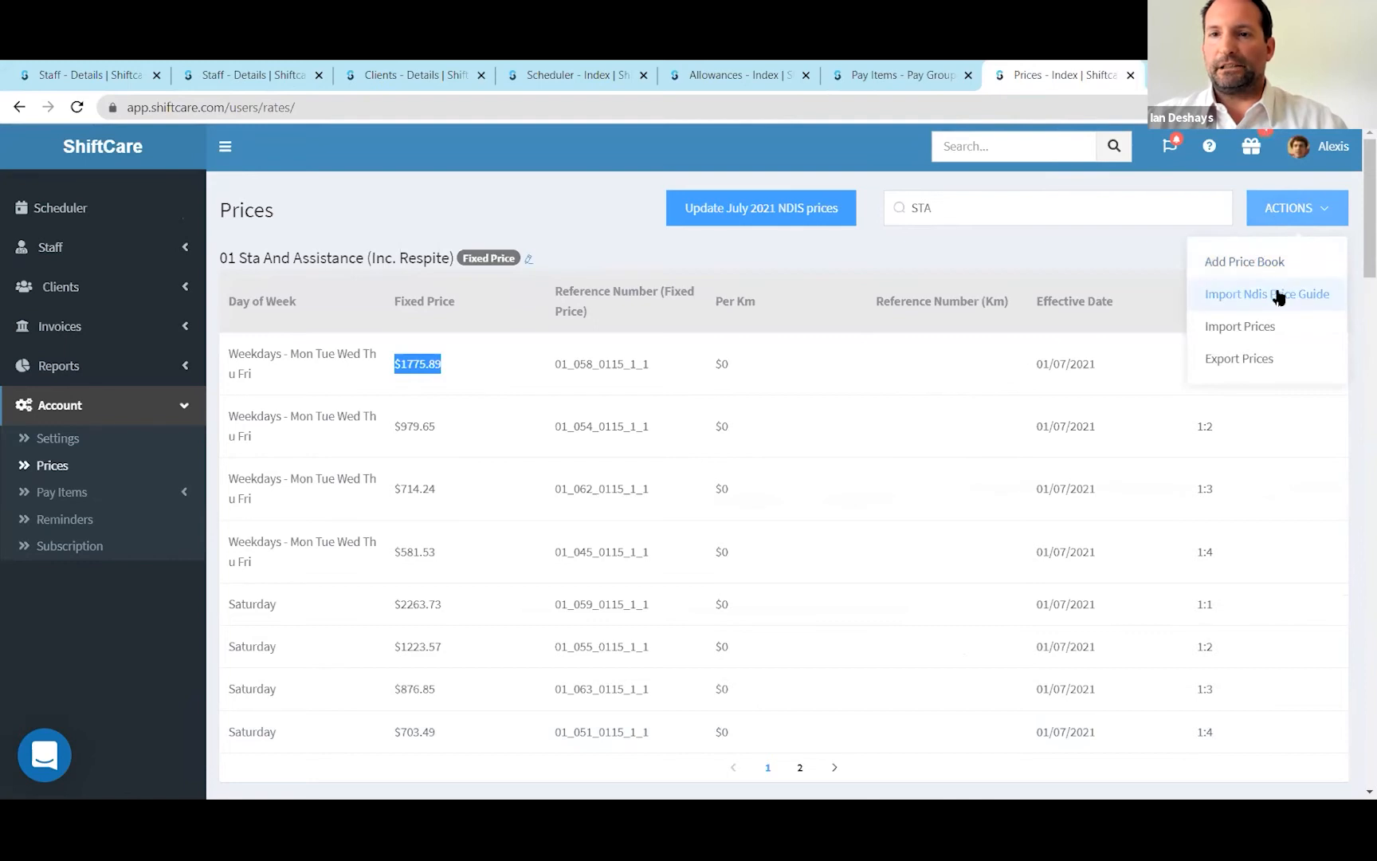
left_click(1156, 270)
left_click(1319, 215)
left_click(1138, 240)
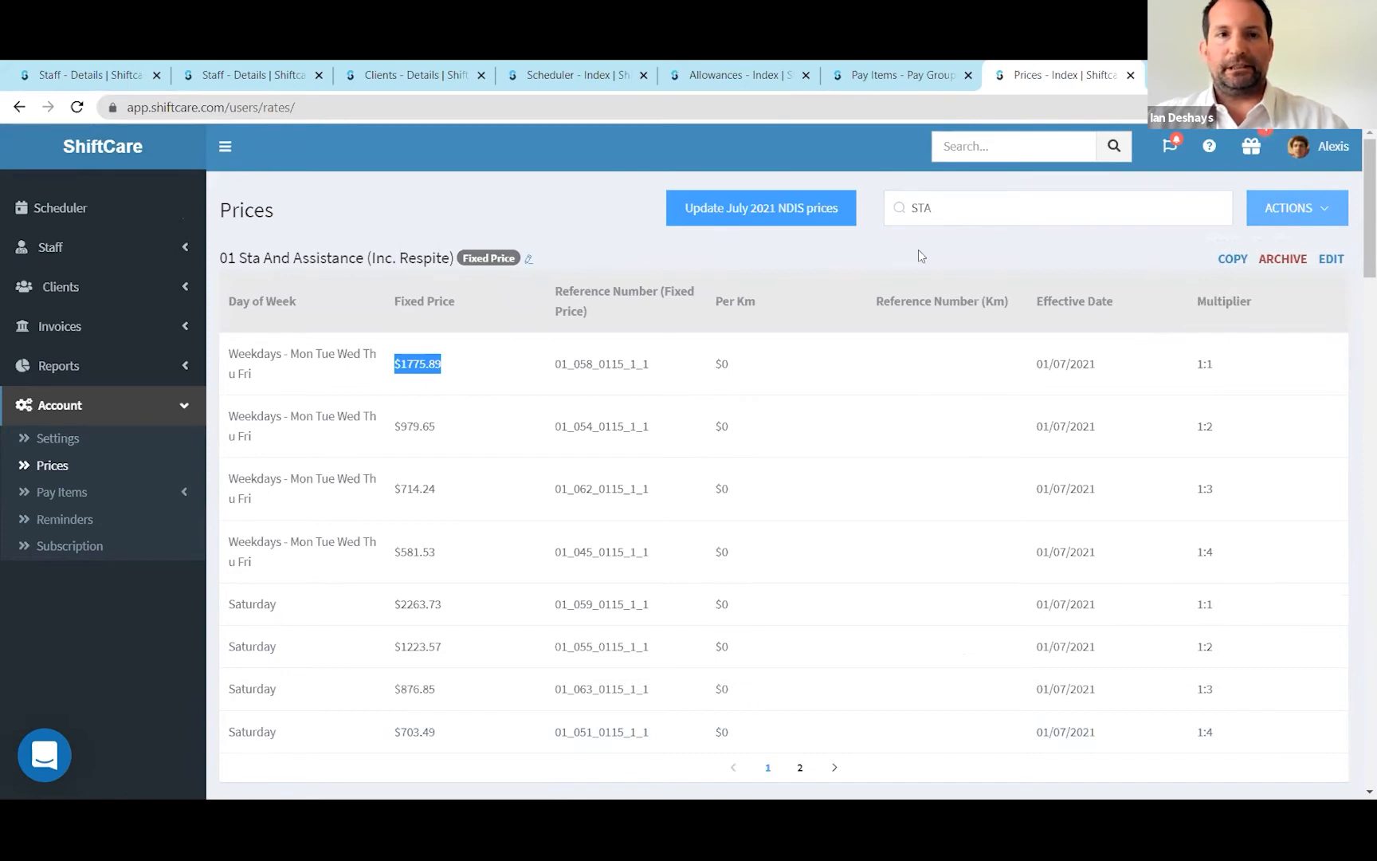
Step: Examine the price books 01 Sta And Assistance (Inc. Respite) and 01 Assistance With Self Care Activities In A Sta
mouse_move(360, 256)
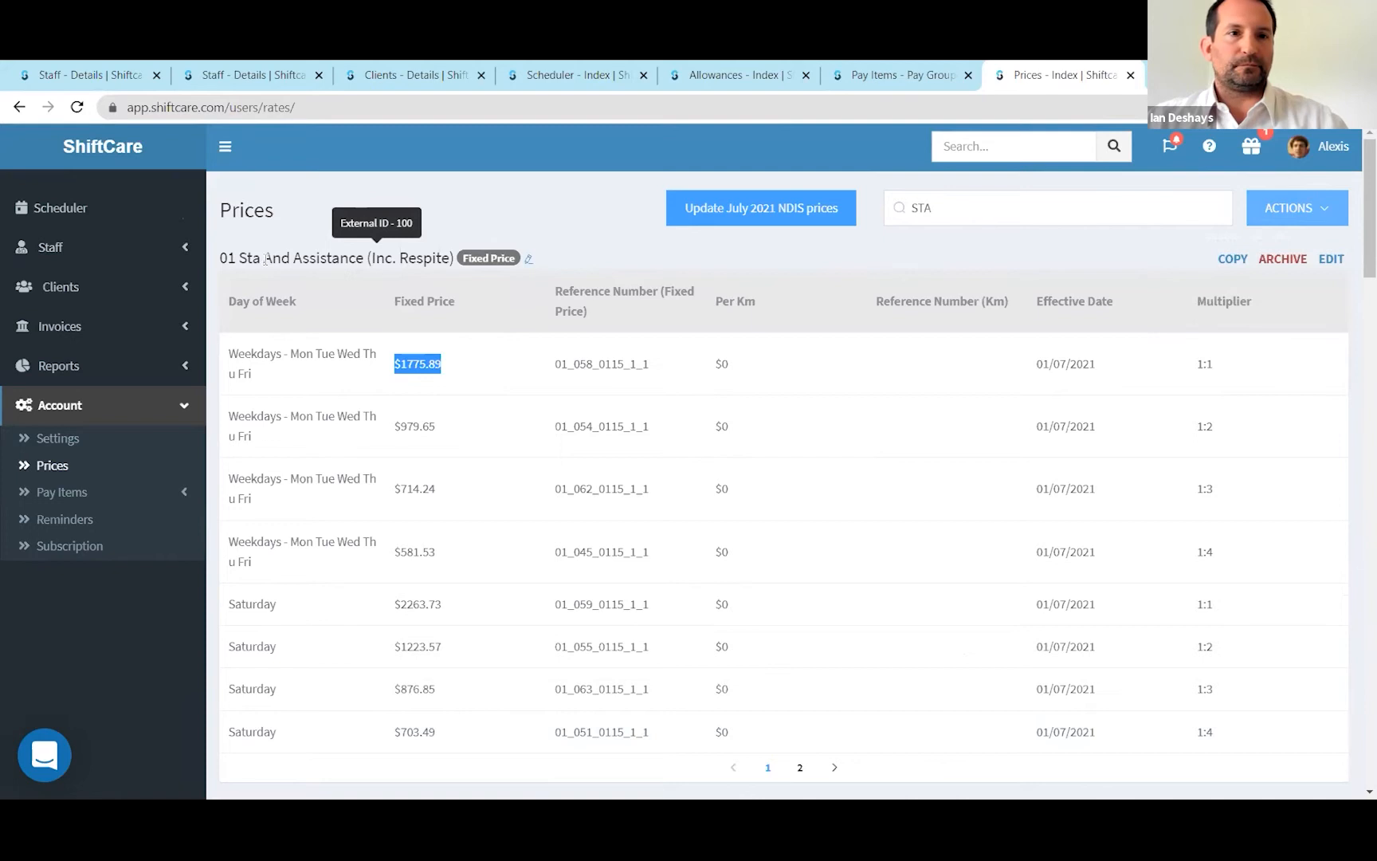
left_click_drag(266, 259, 385, 259)
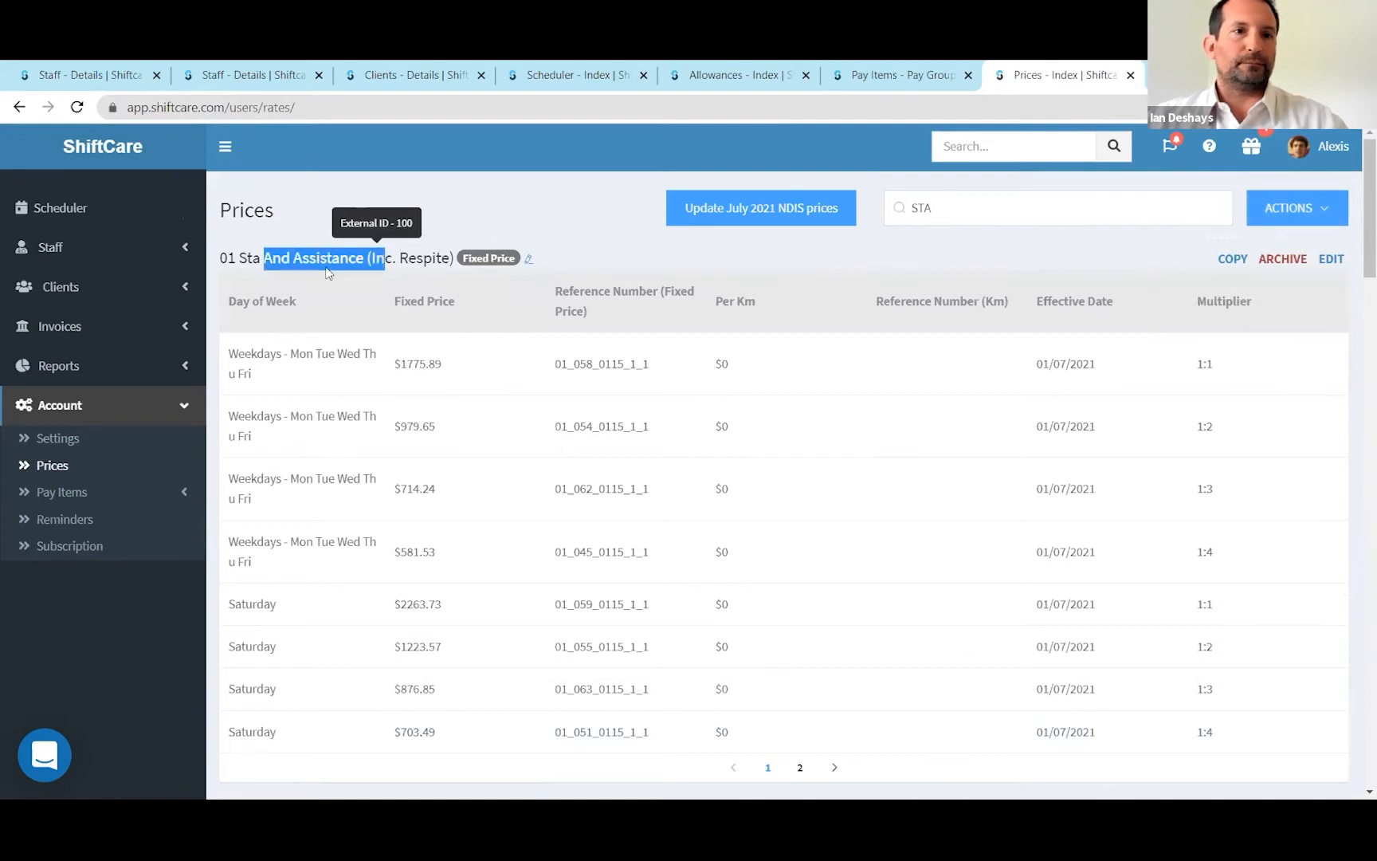
scroll(326, 274, "down", 15)
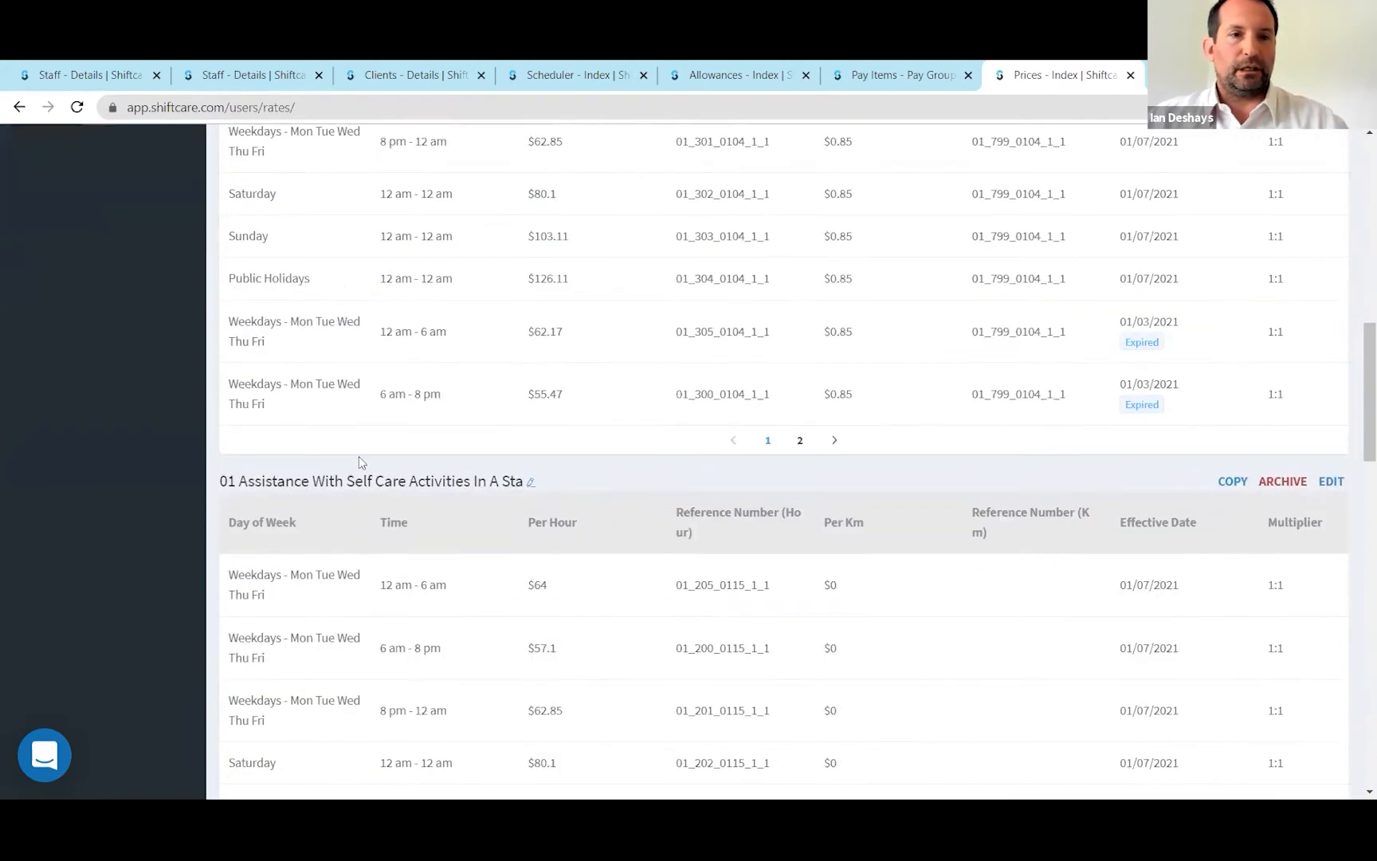
mouse_move(218, 490)
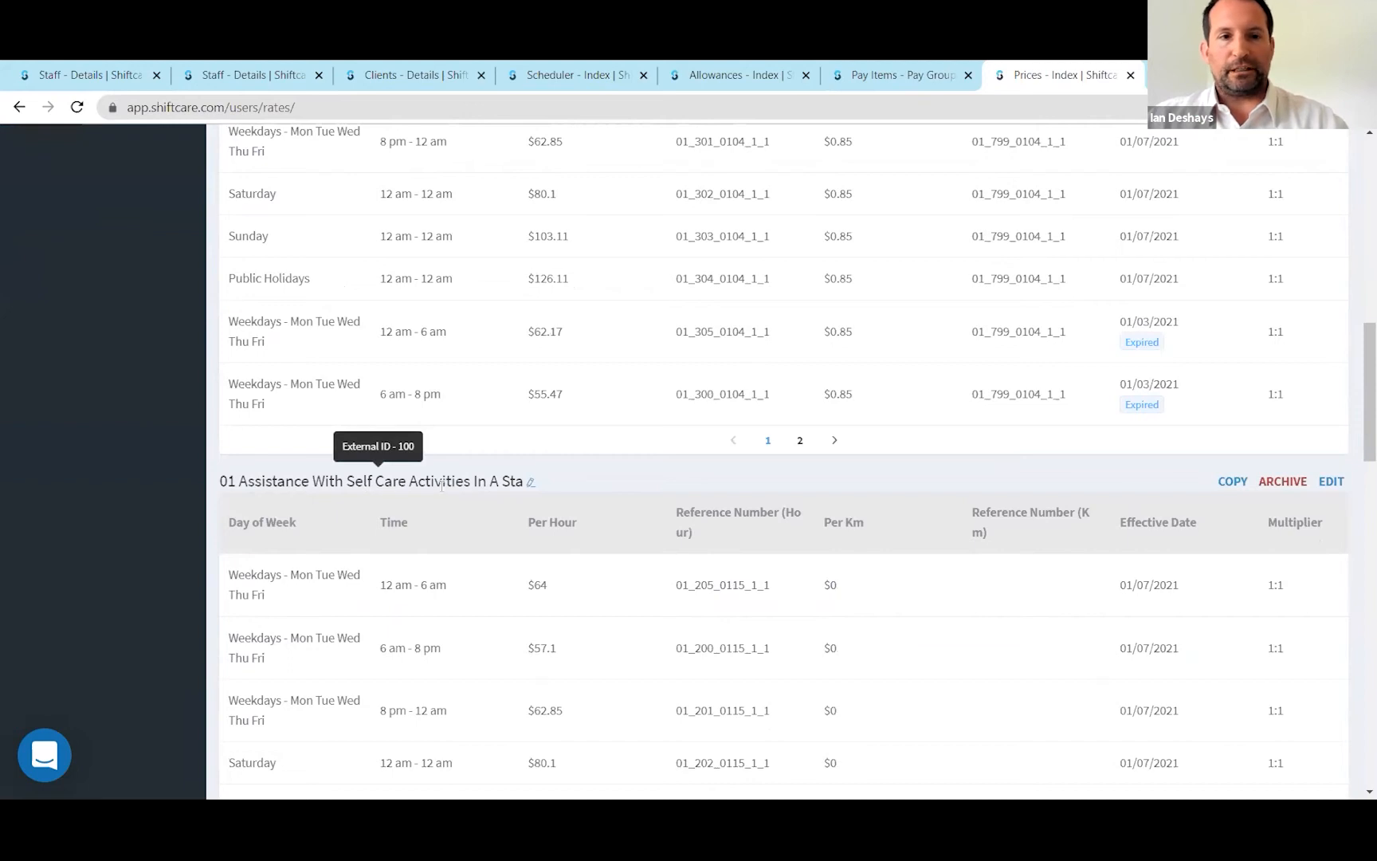
scroll(442, 485, "up", 15)
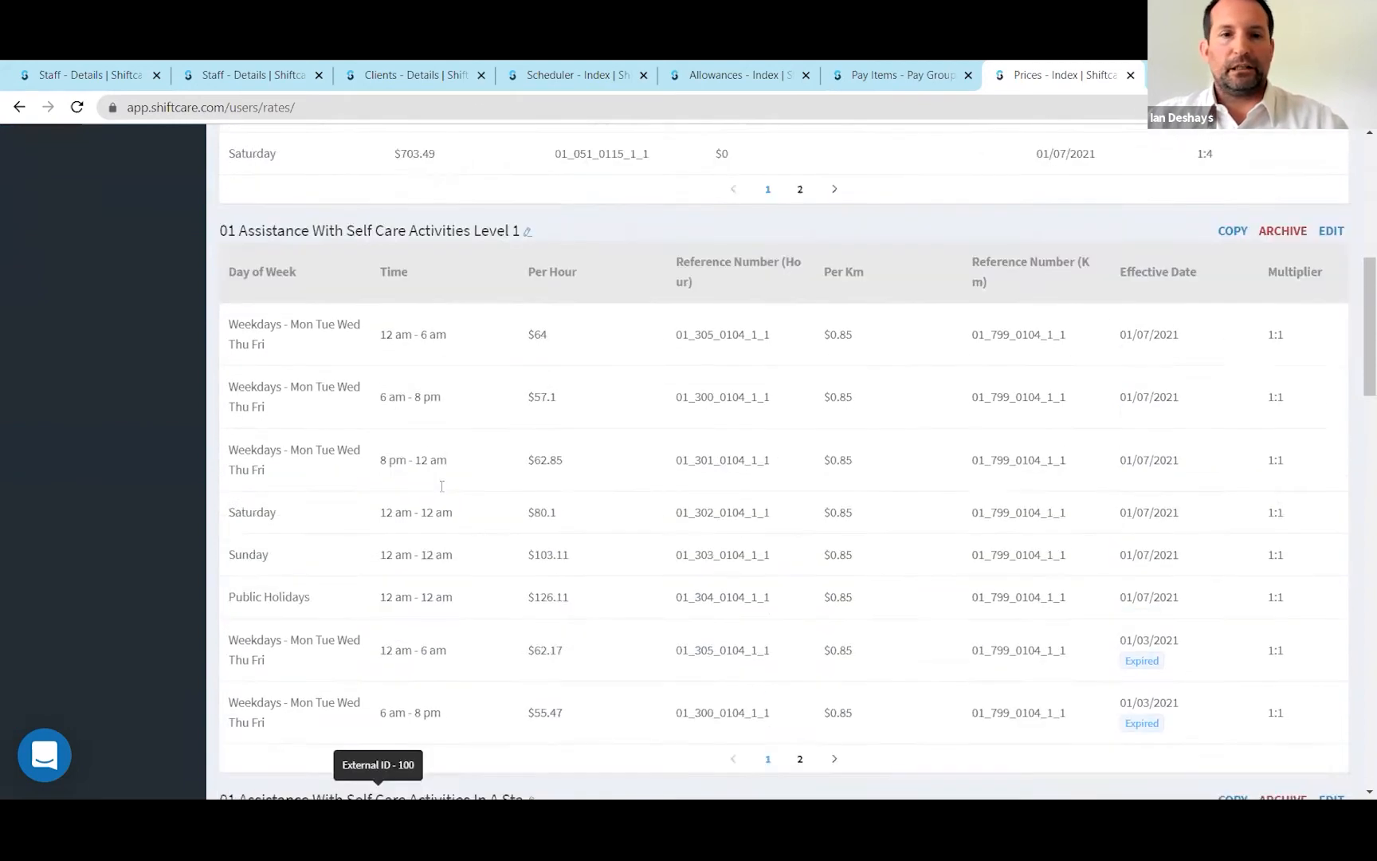
scroll(442, 489, "up", 2)
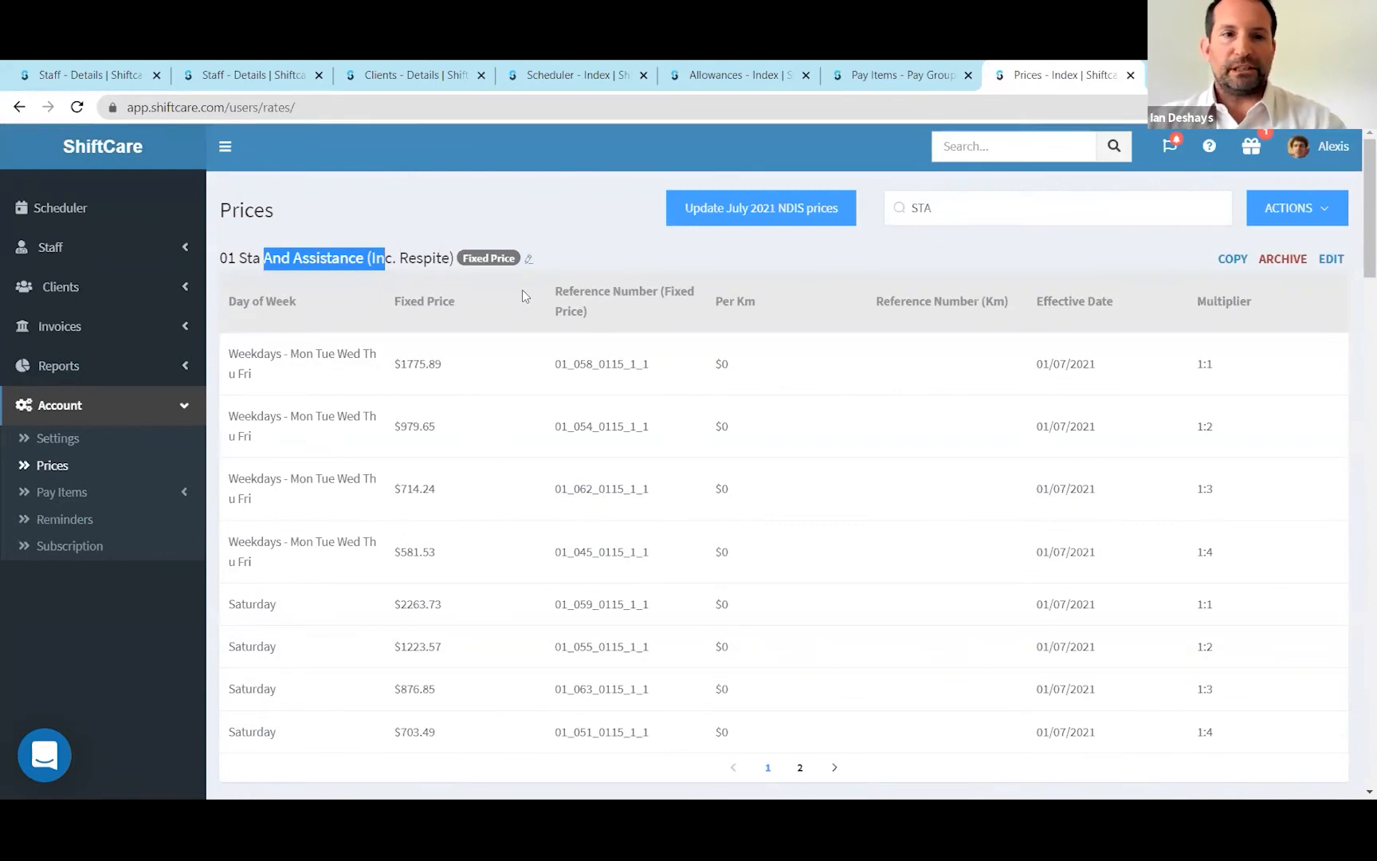
Step: Compare the 1:1 weekday fixed price for STA and assistance with the 6 am - 8 pm hourly rate for Self Care Activities Level 1
left_click_drag(1240, 365, 273, 357)
double_click(408, 365)
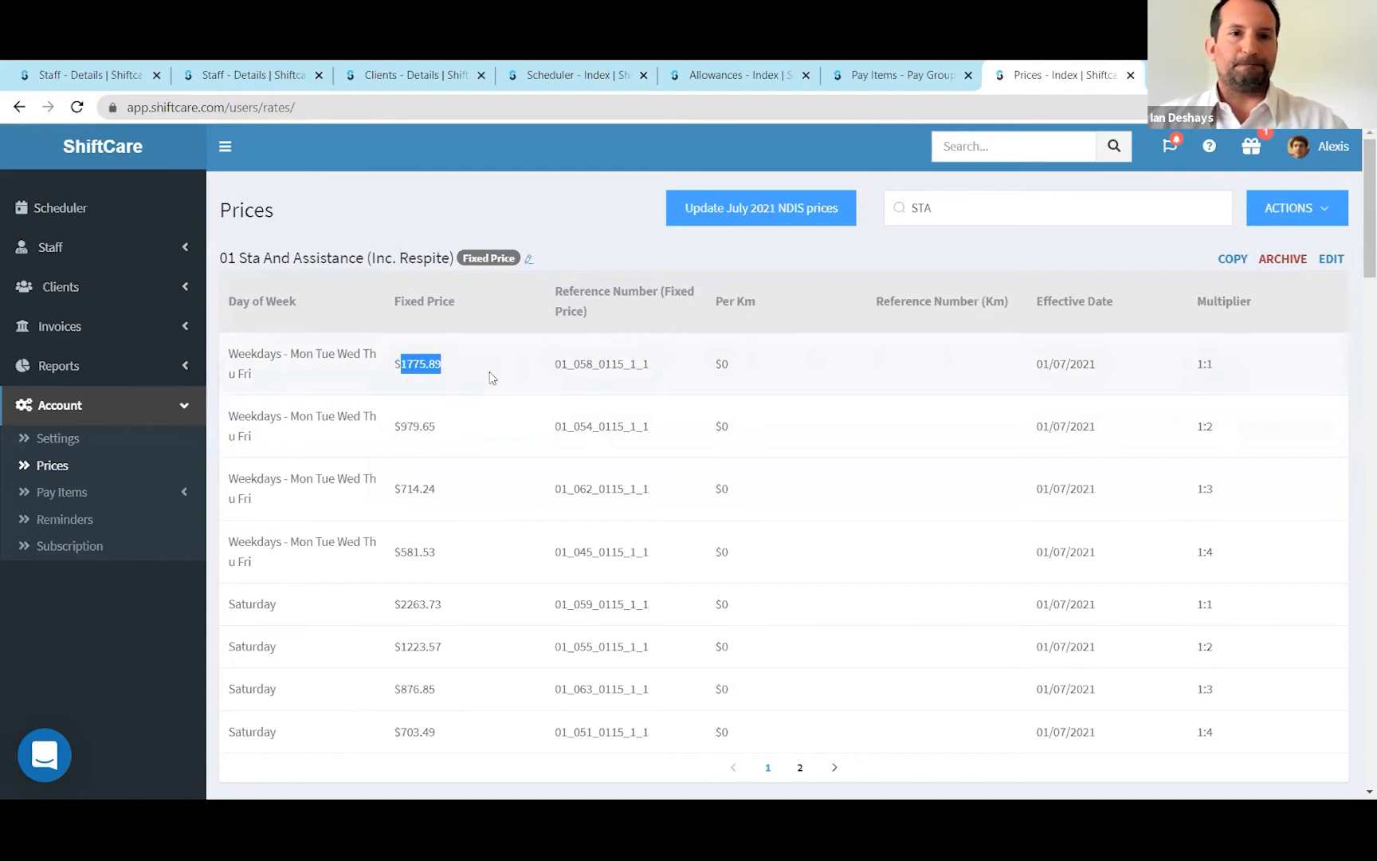
scroll(494, 373, "down", 7)
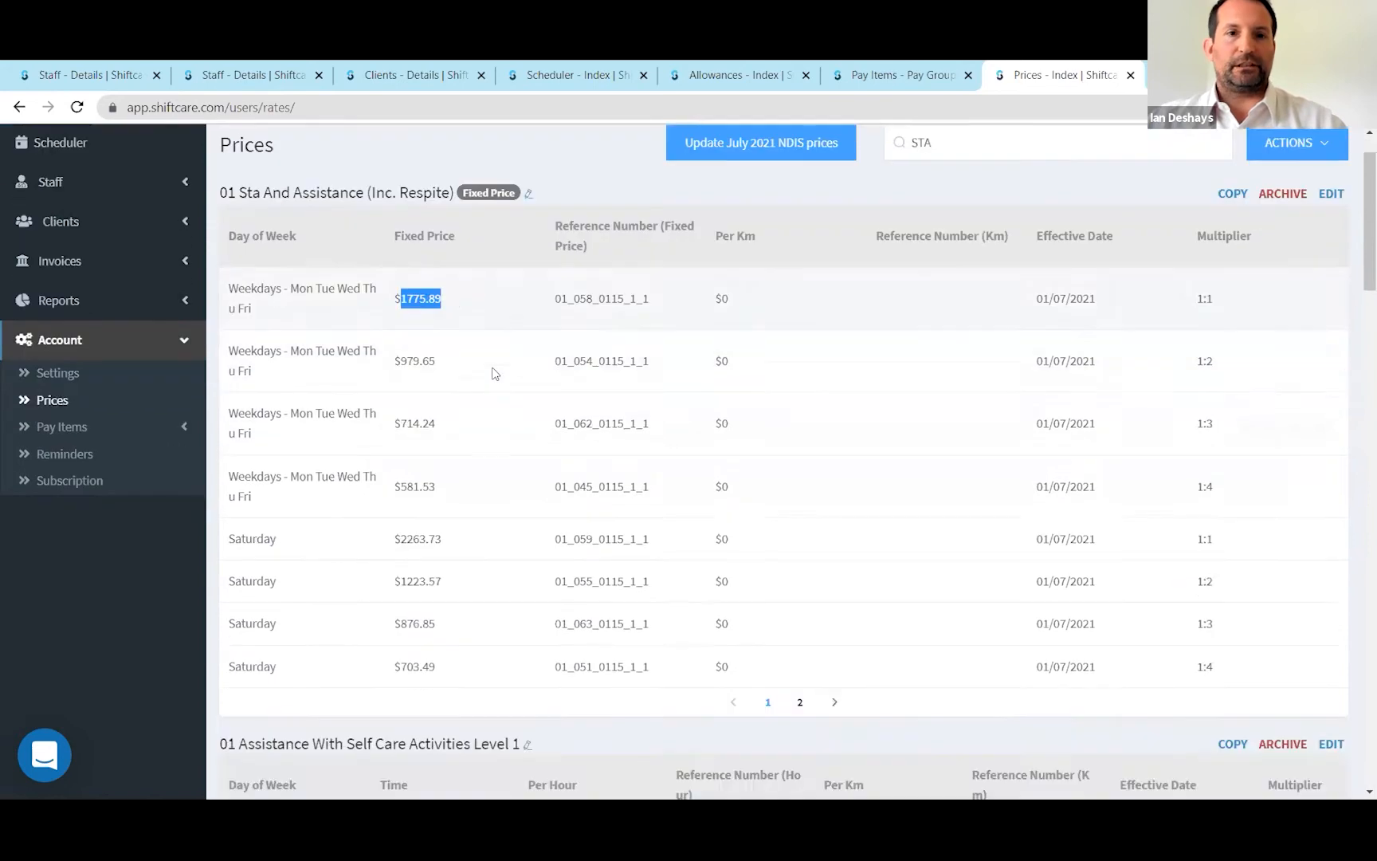
scroll(494, 373, "down", 1)
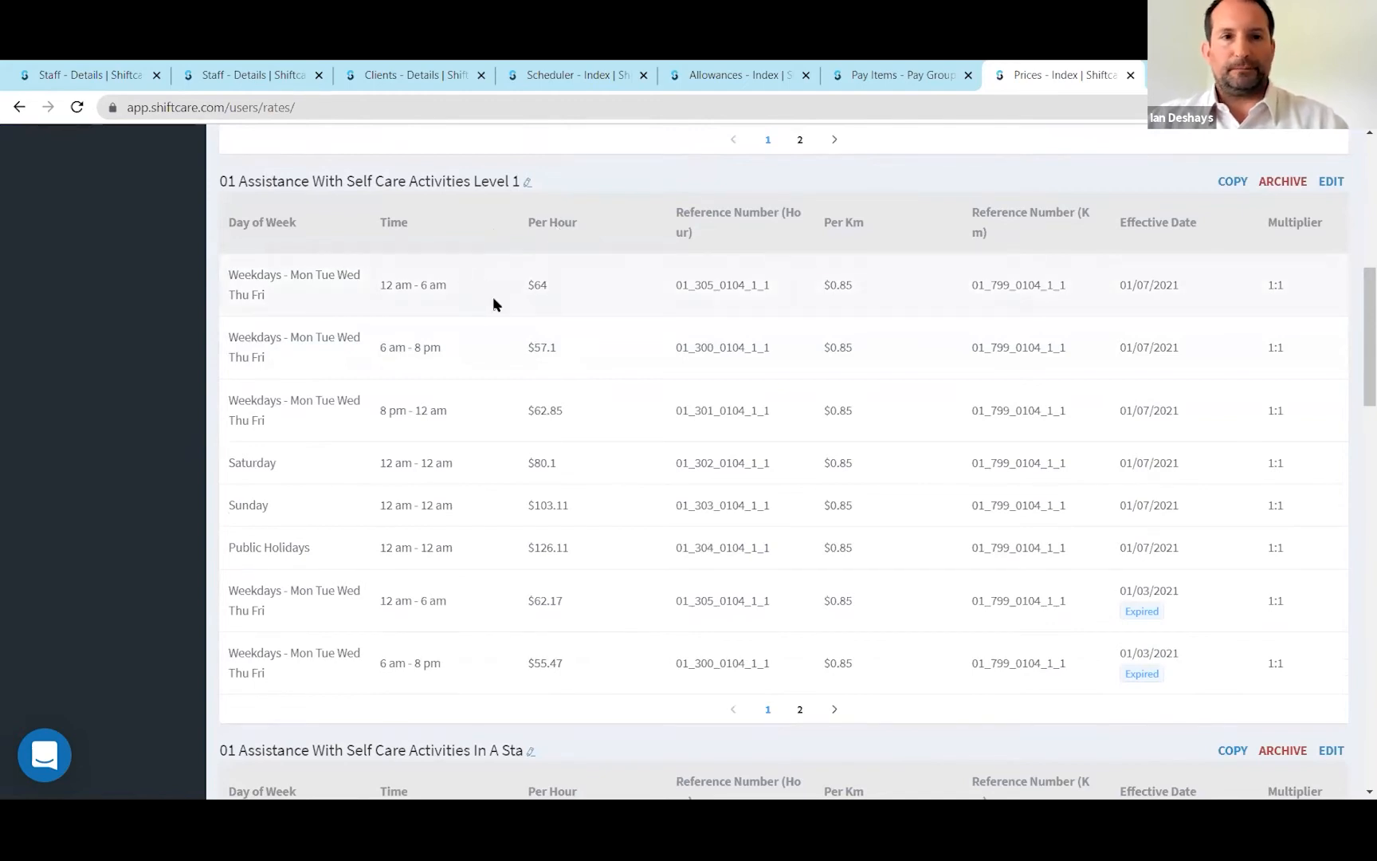
left_click_drag(305, 336, 519, 350)
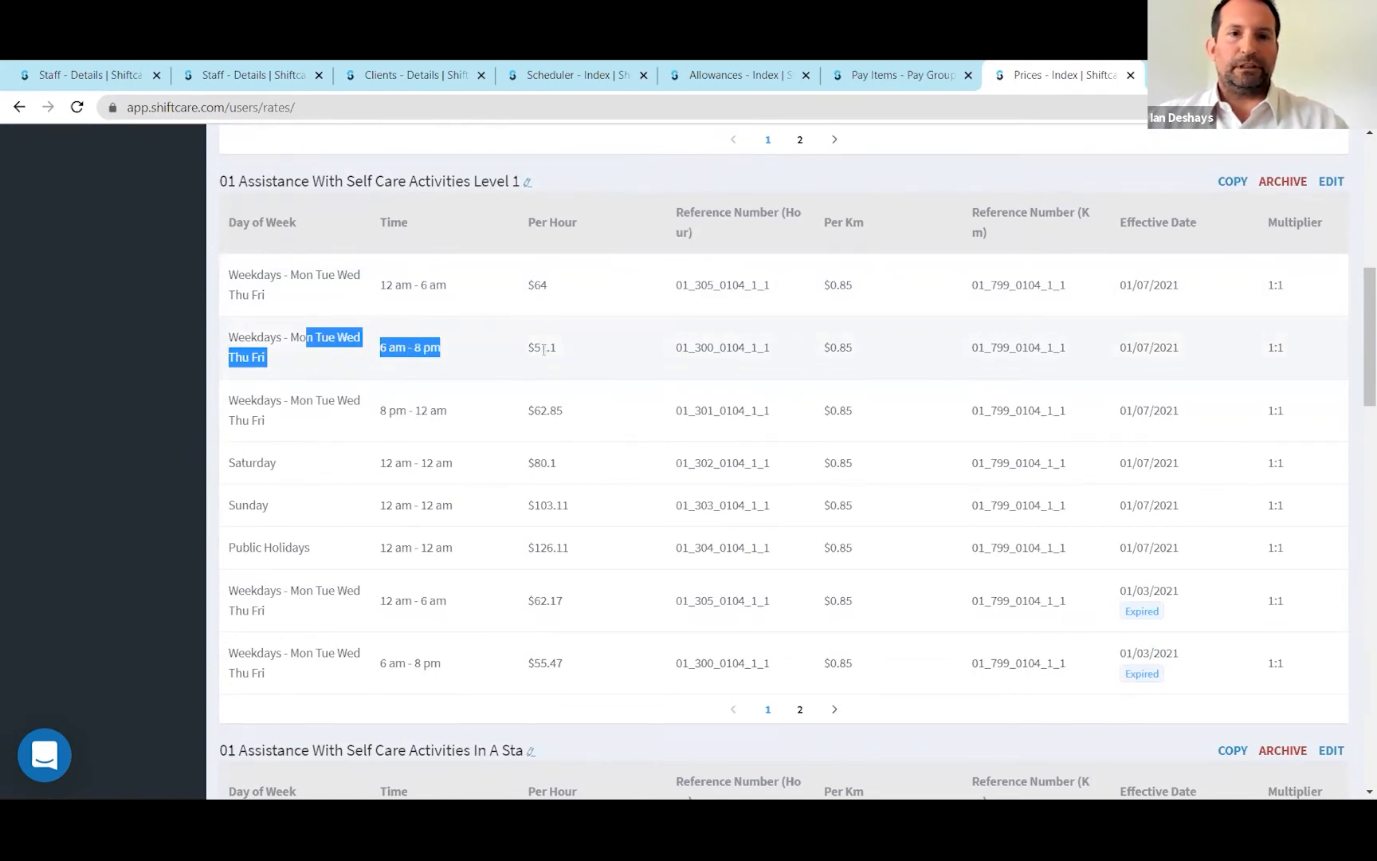
double_click(544, 348)
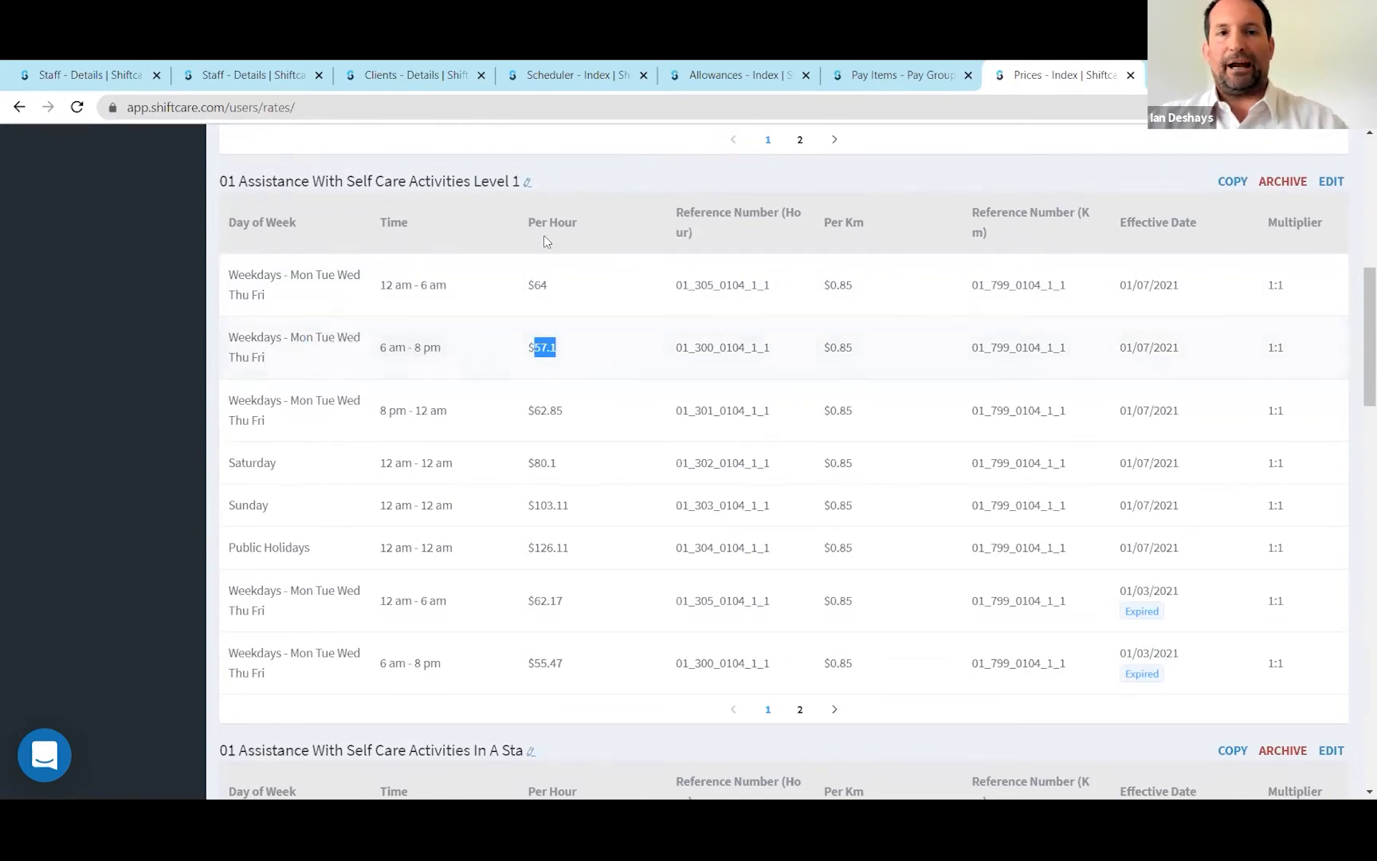
scroll(566, 367, "up", 8)
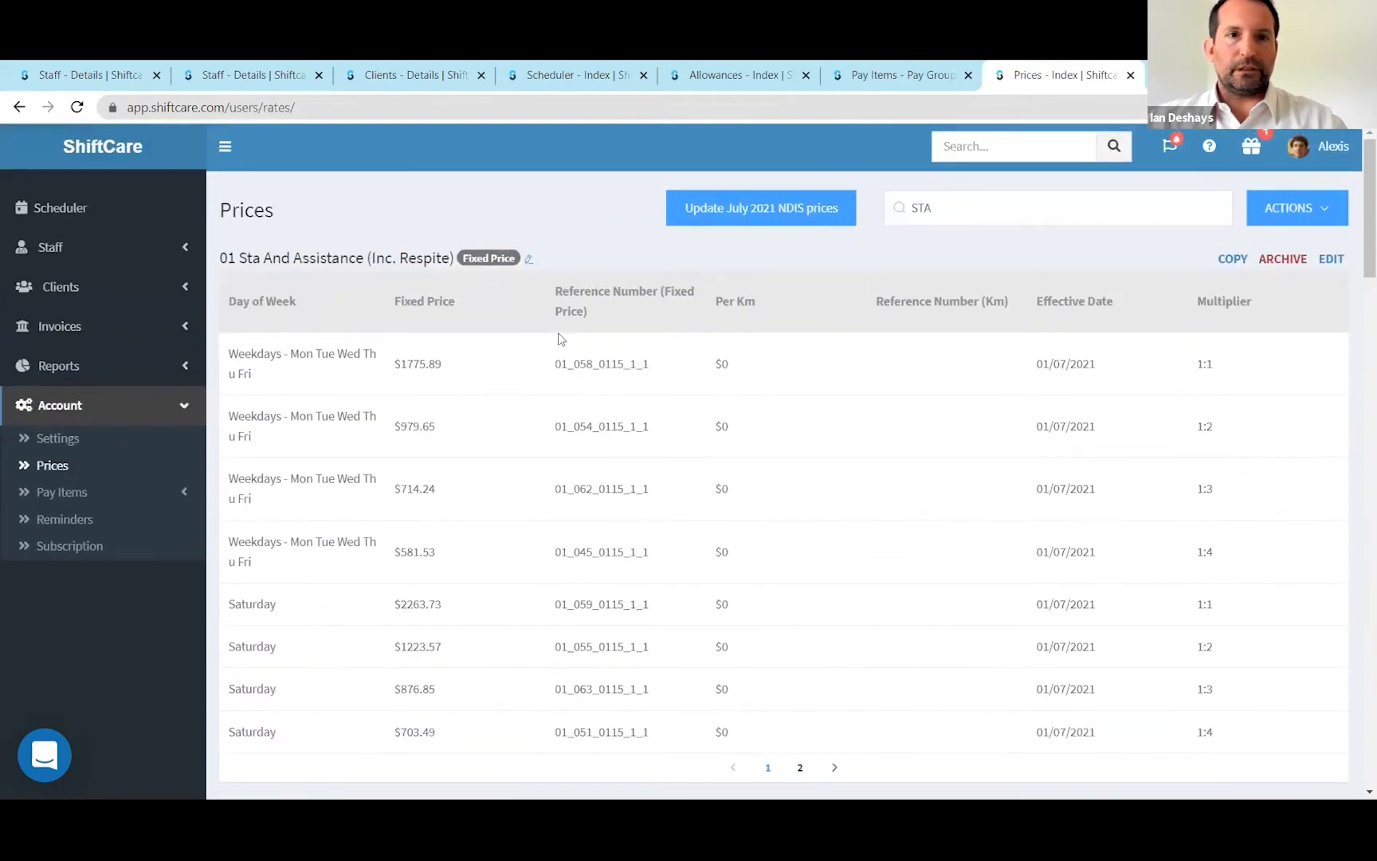
Step: Turn off Fixed Price Only for the 01 Sta And Assistance (Inc. Respite) price book, save, and turn it back on
mouse_move(529, 257)
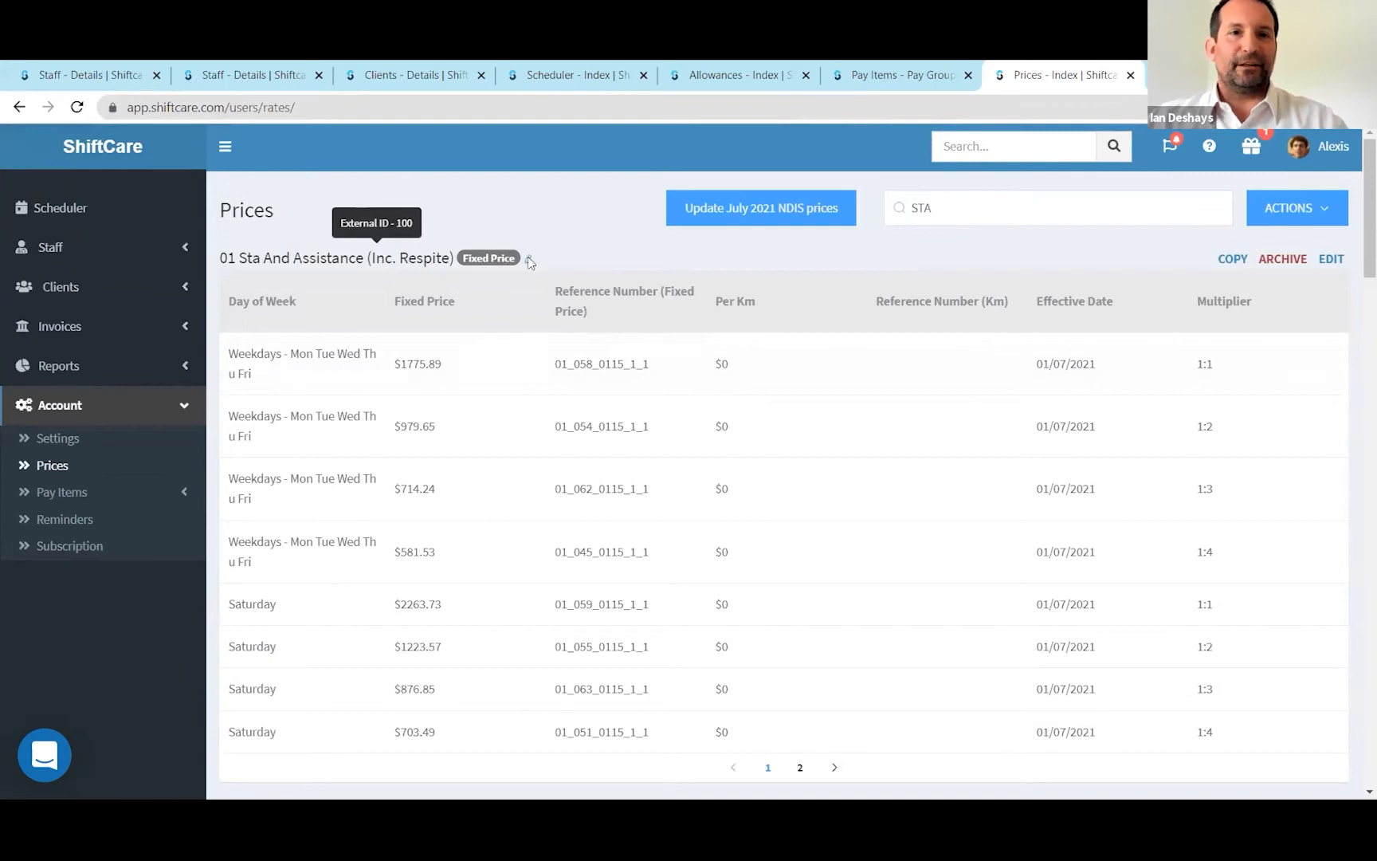
left_click(529, 260)
left_click(370, 455)
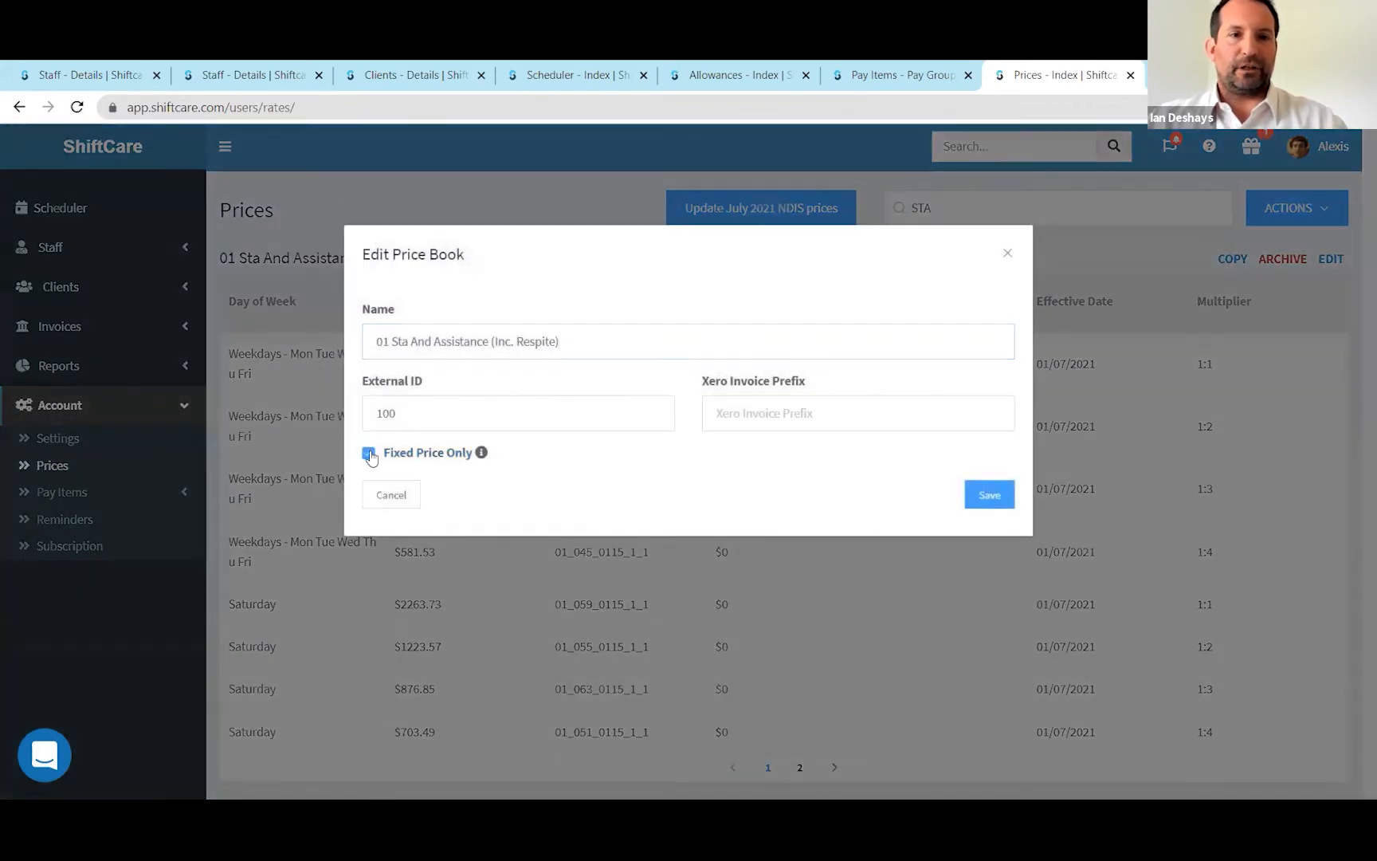
left_click(984, 503)
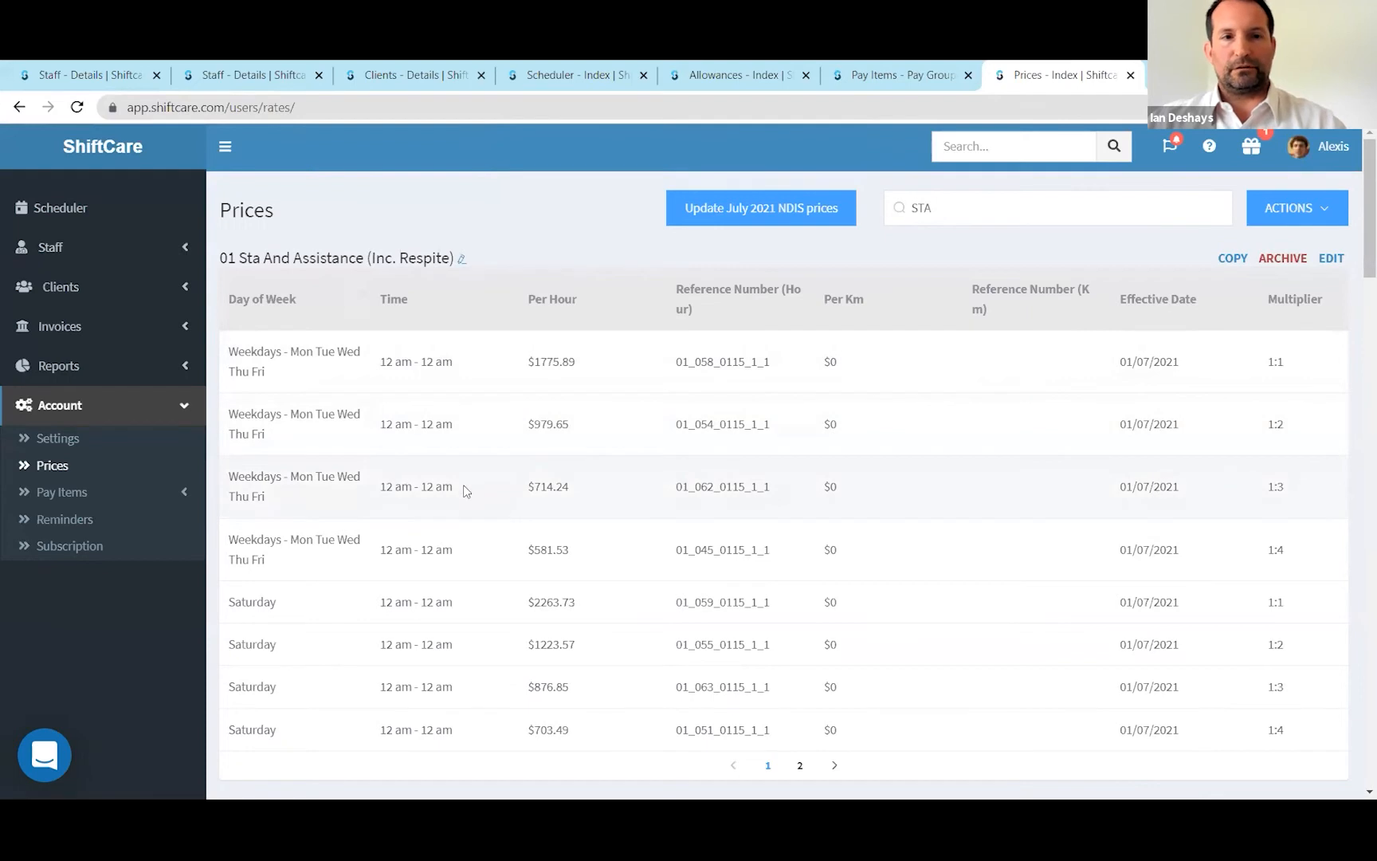
left_click(461, 261)
left_click(977, 497)
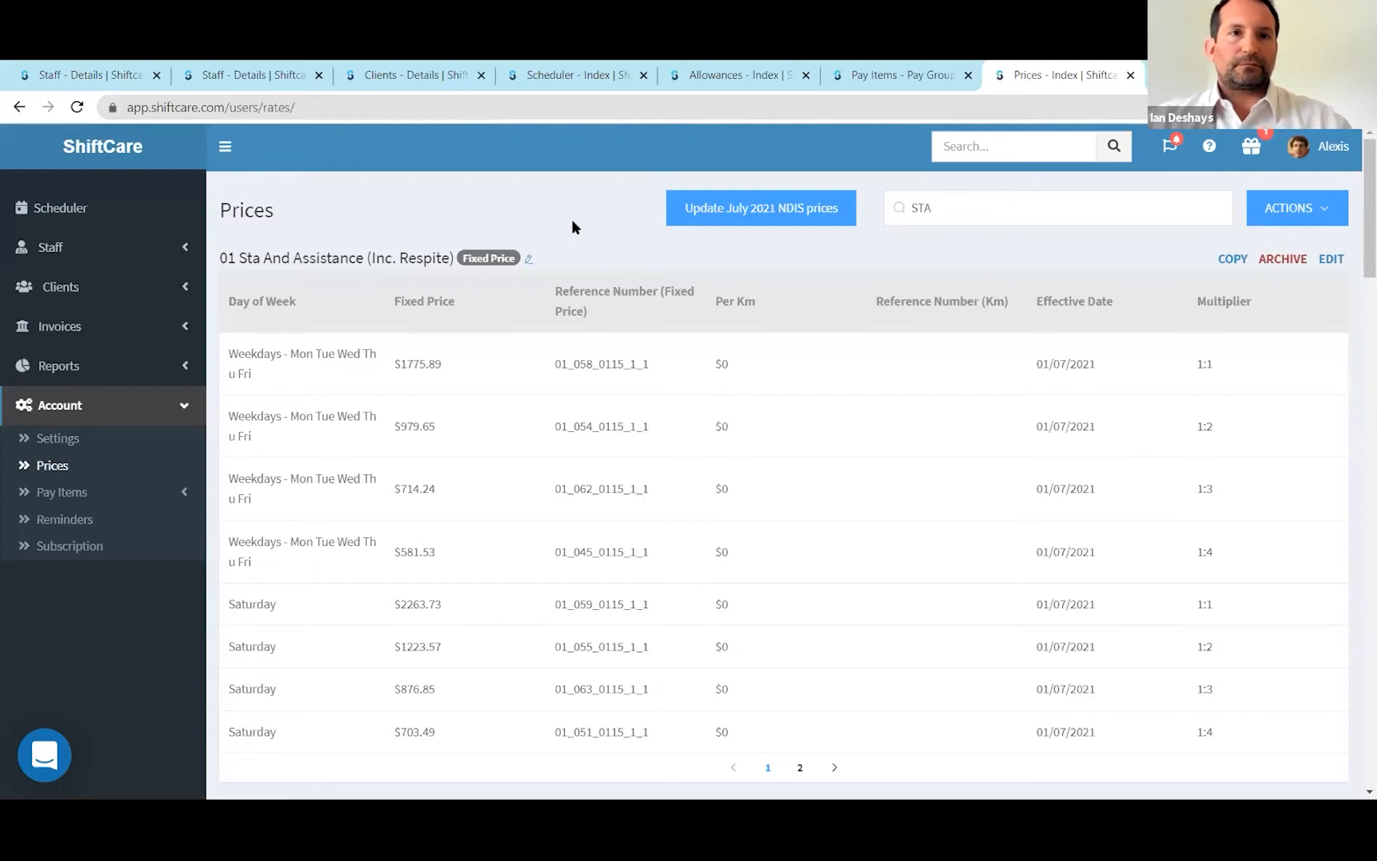
Step: Review the weekly staff shifts in the Scheduler and highlight Care Worker Level 1's weekday 6 am - 8 pm band in Pay Groups
left_click(568, 77)
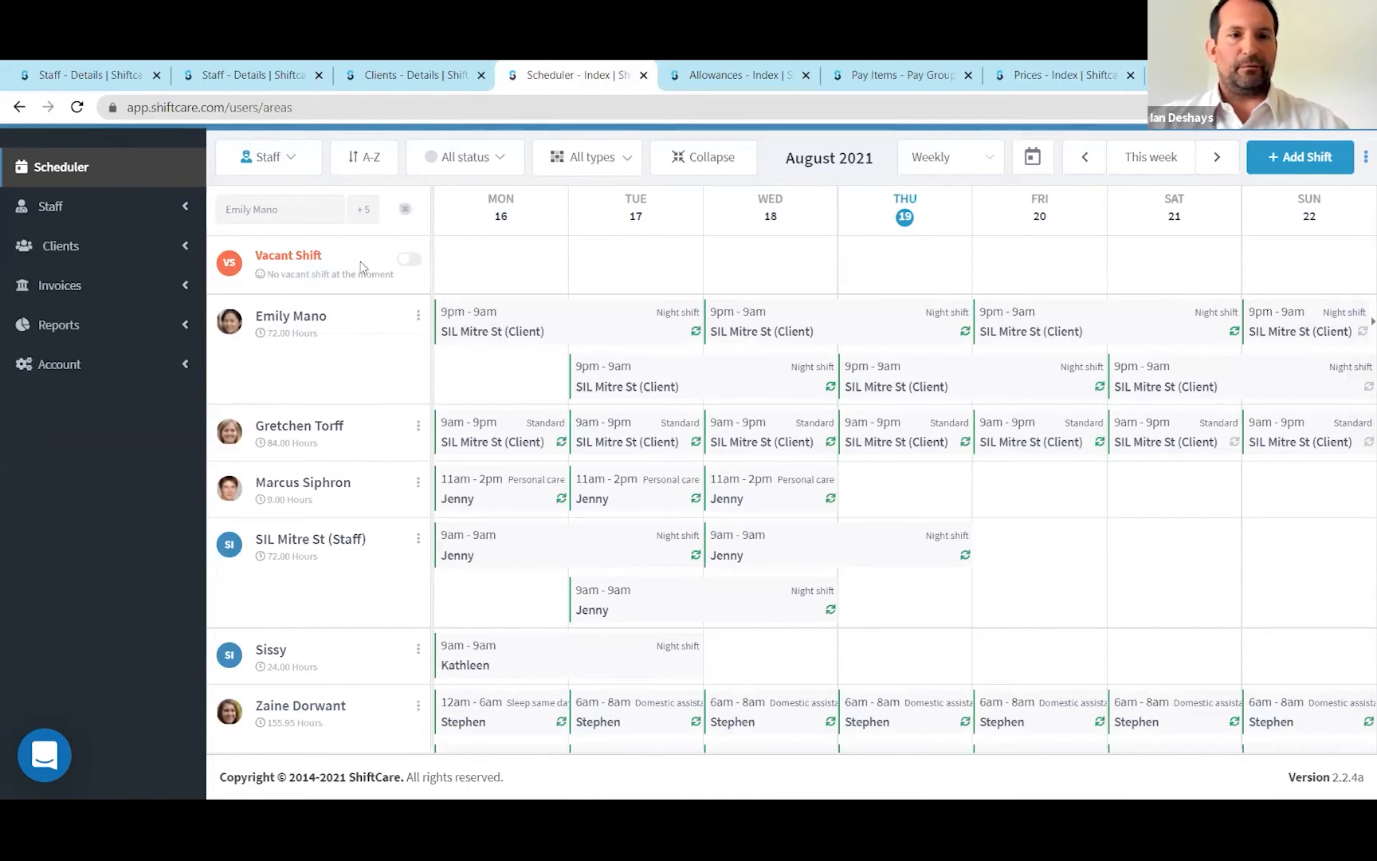
scroll(365, 330, "down", 5)
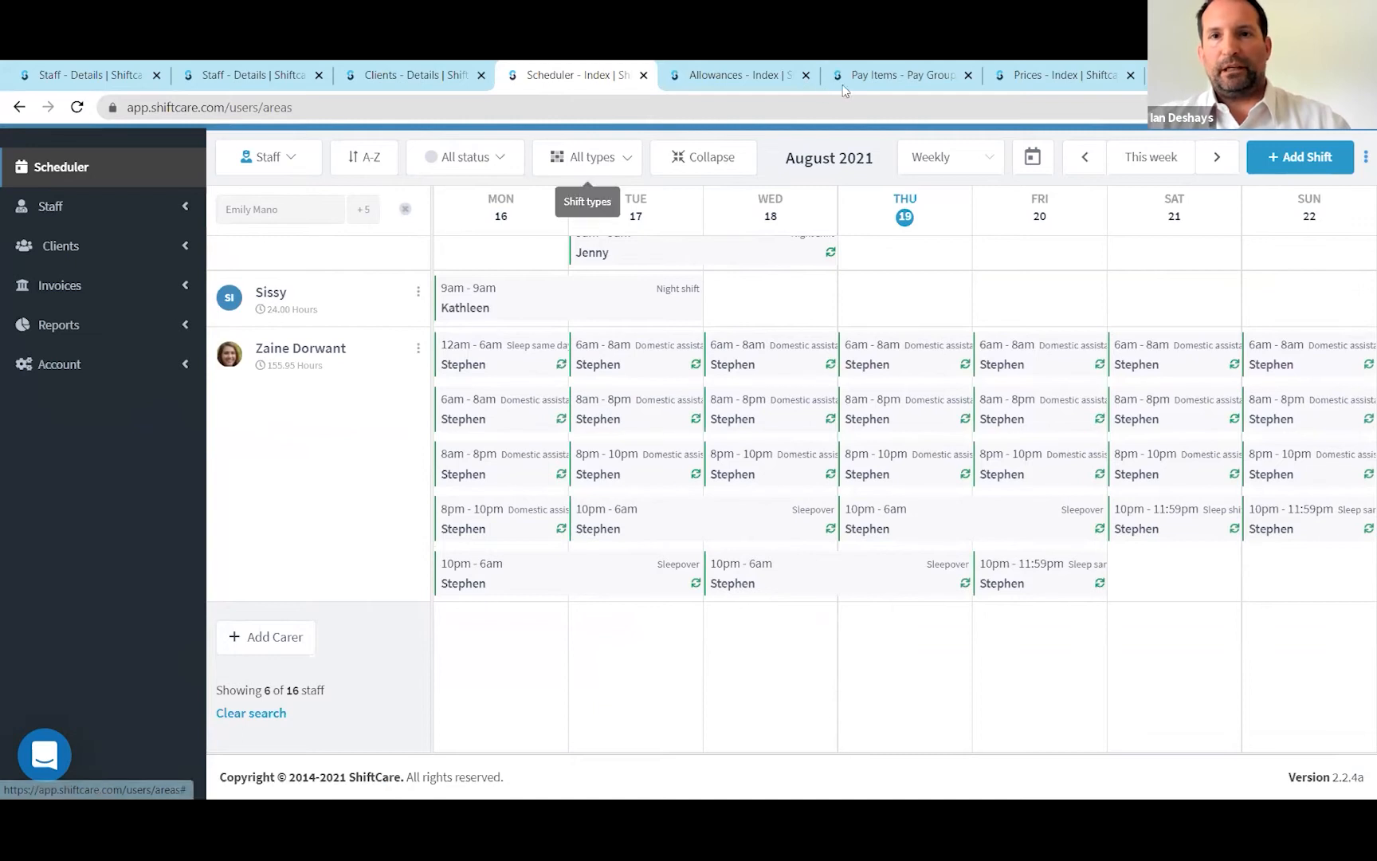
left_click(866, 80)
left_click(634, 391)
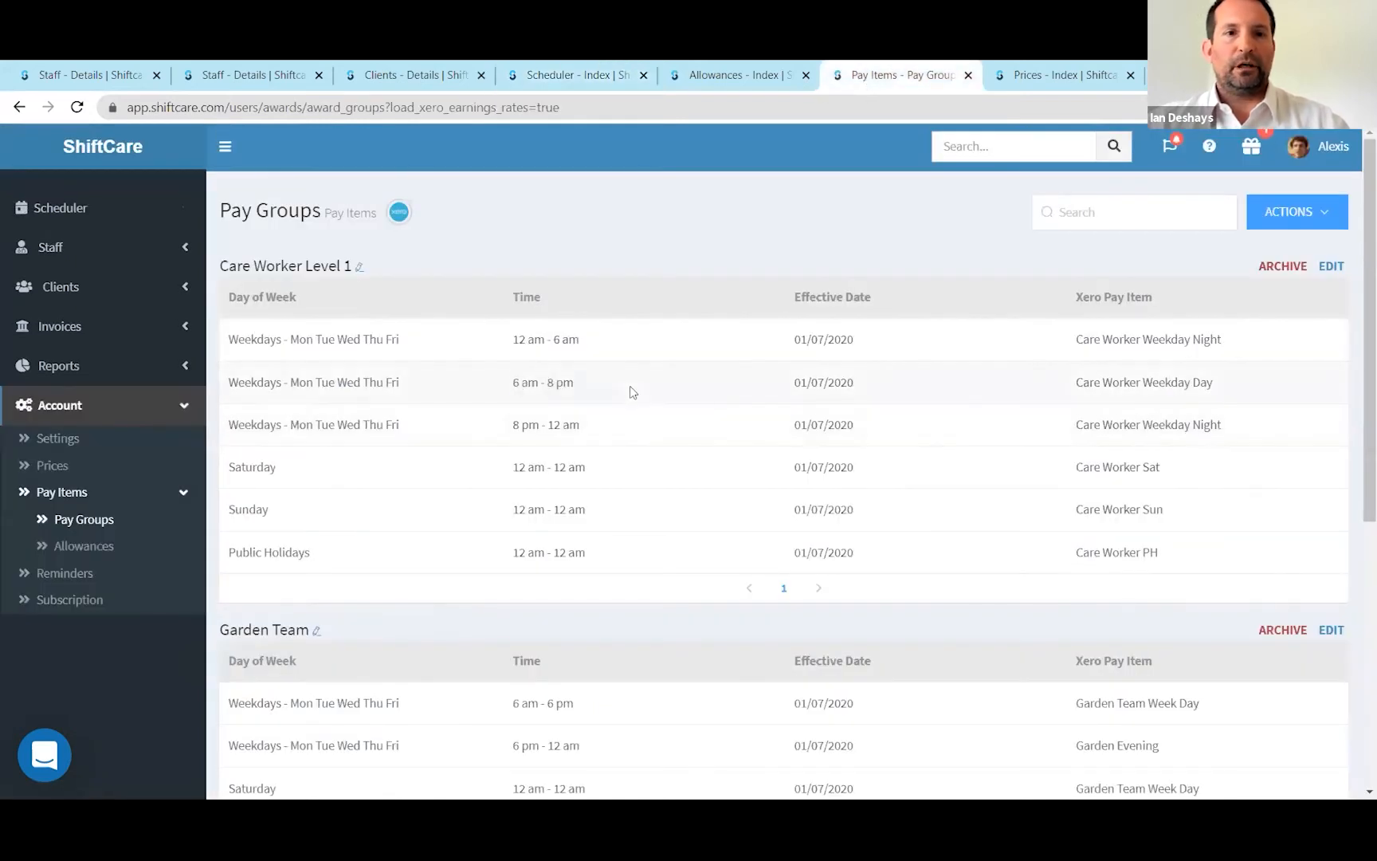
left_click_drag(574, 386, 347, 381)
left_click_drag(515, 383, 588, 393)
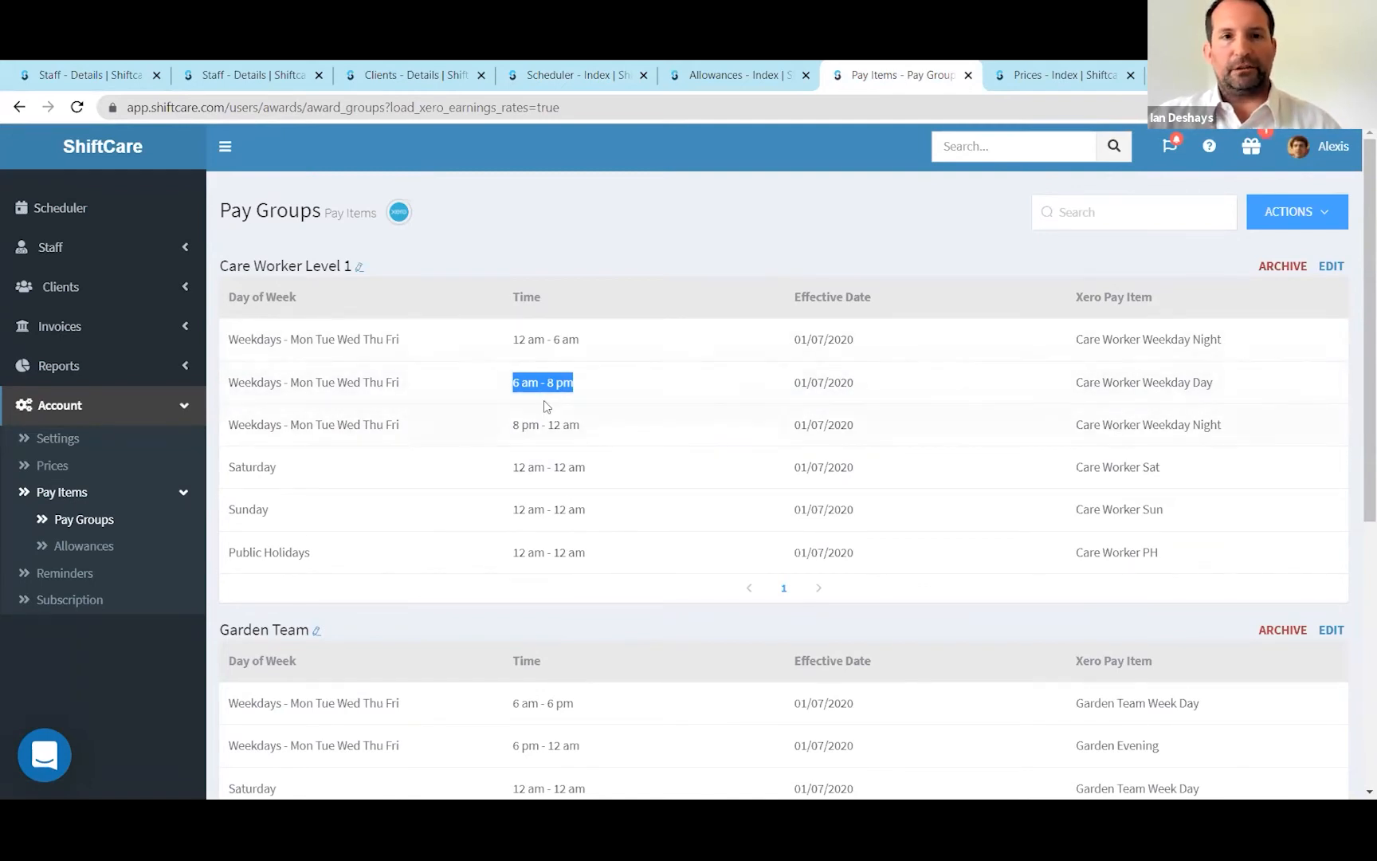
Step: Open the Tuesday 10pm - 6am sleepover shift in the Scheduler for advanced editing and check its assigned allowance
left_click(564, 72)
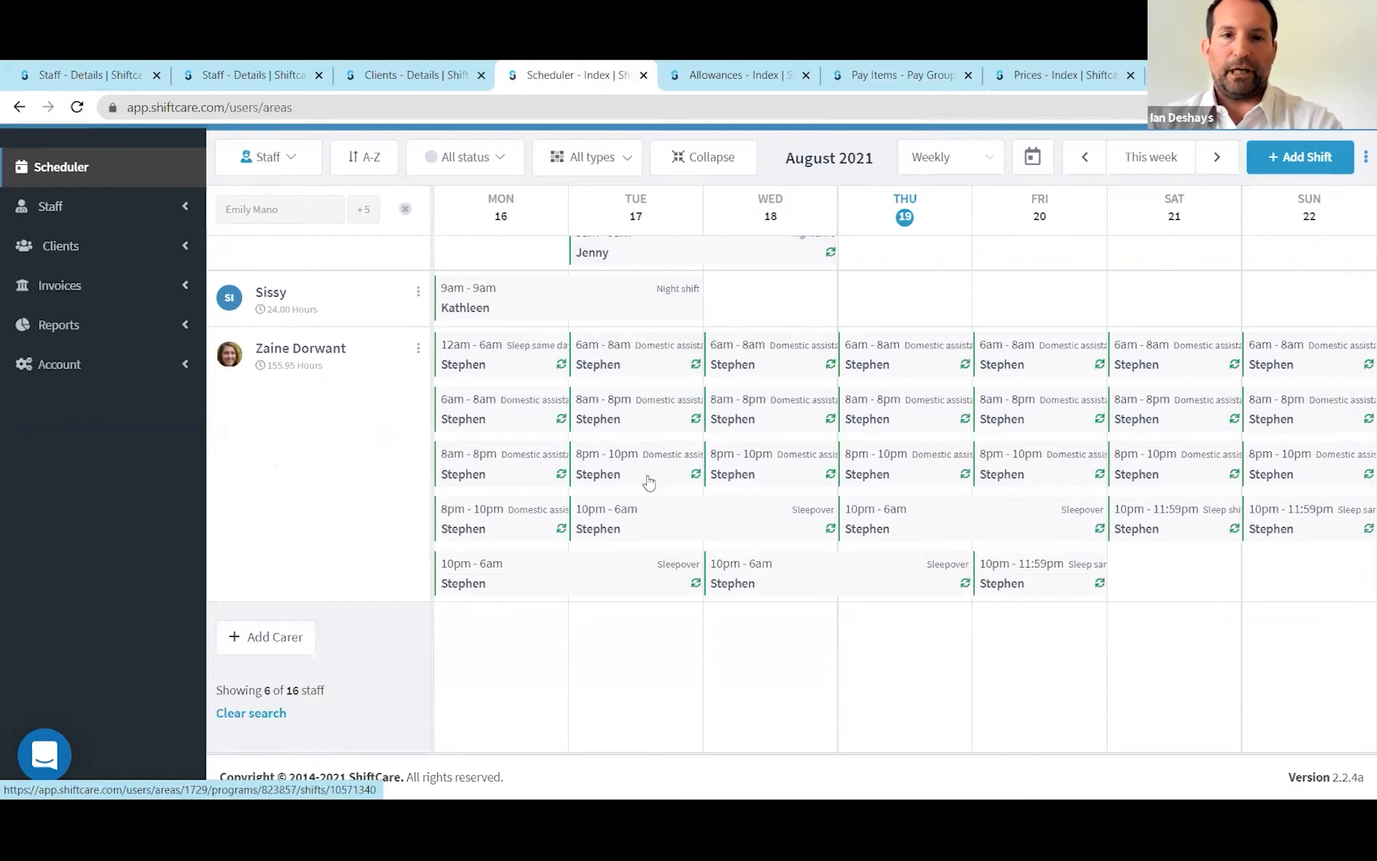
left_click(638, 534)
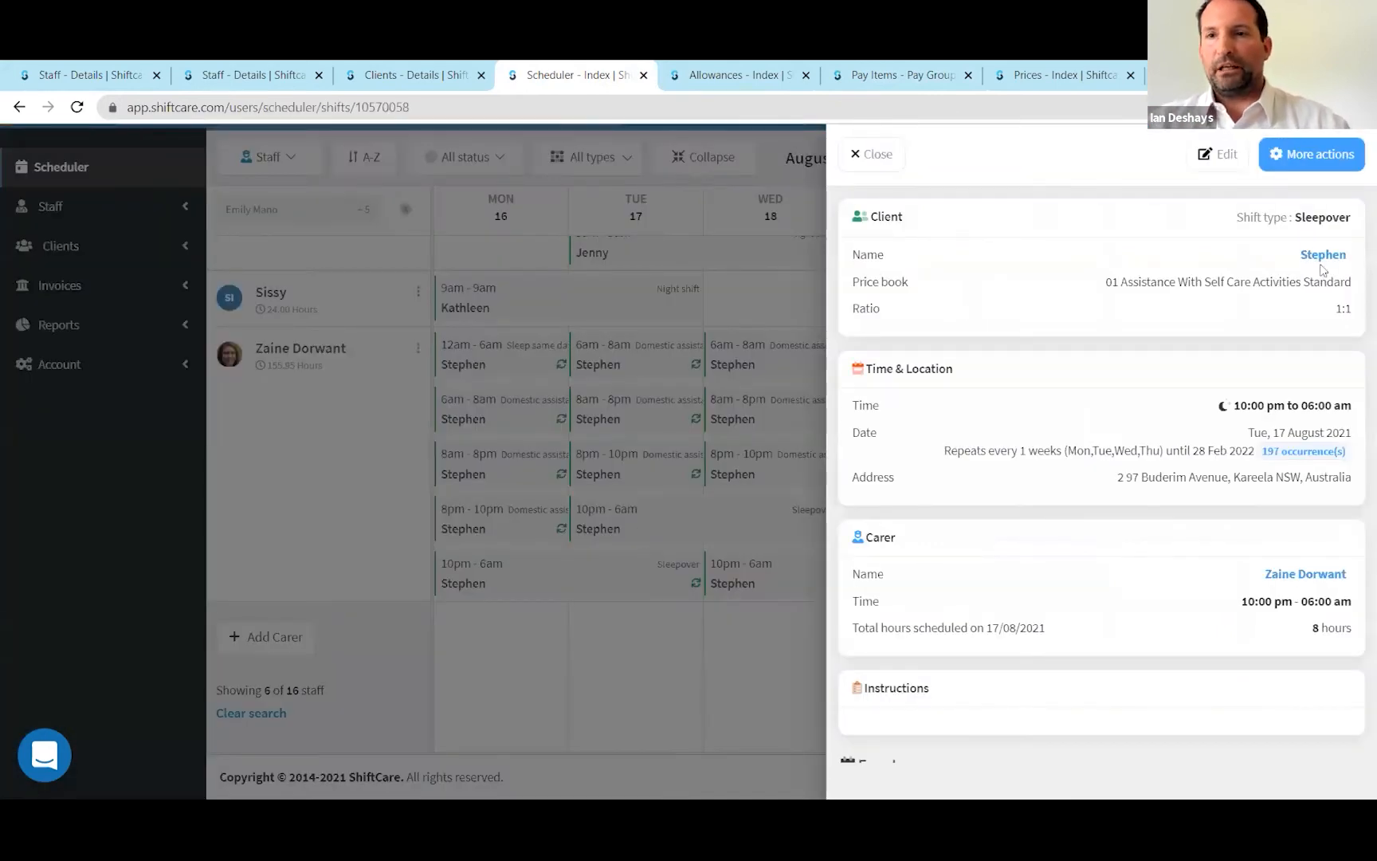
left_click(1234, 155)
left_click(1237, 161)
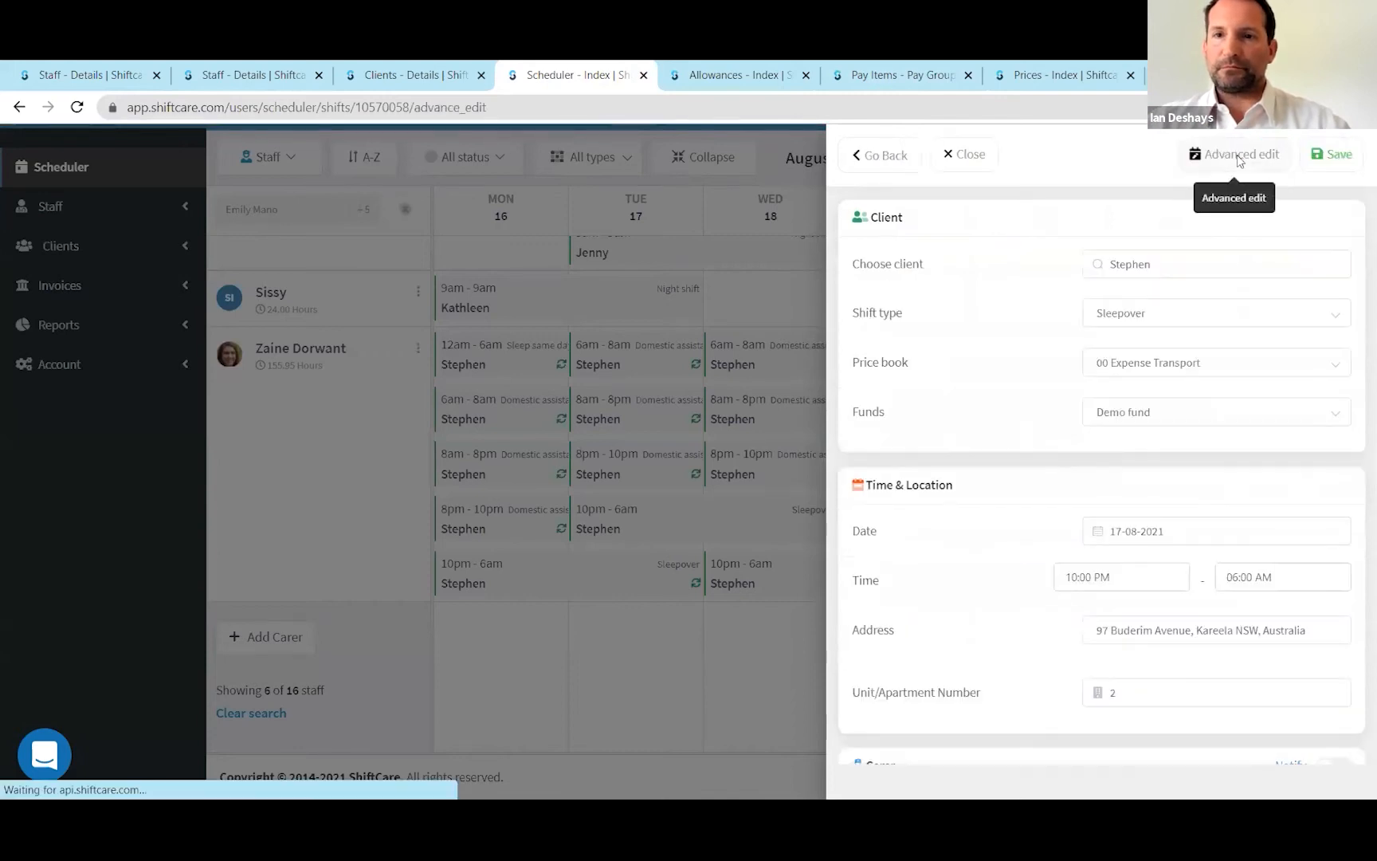
scroll(1141, 494, "down", 5)
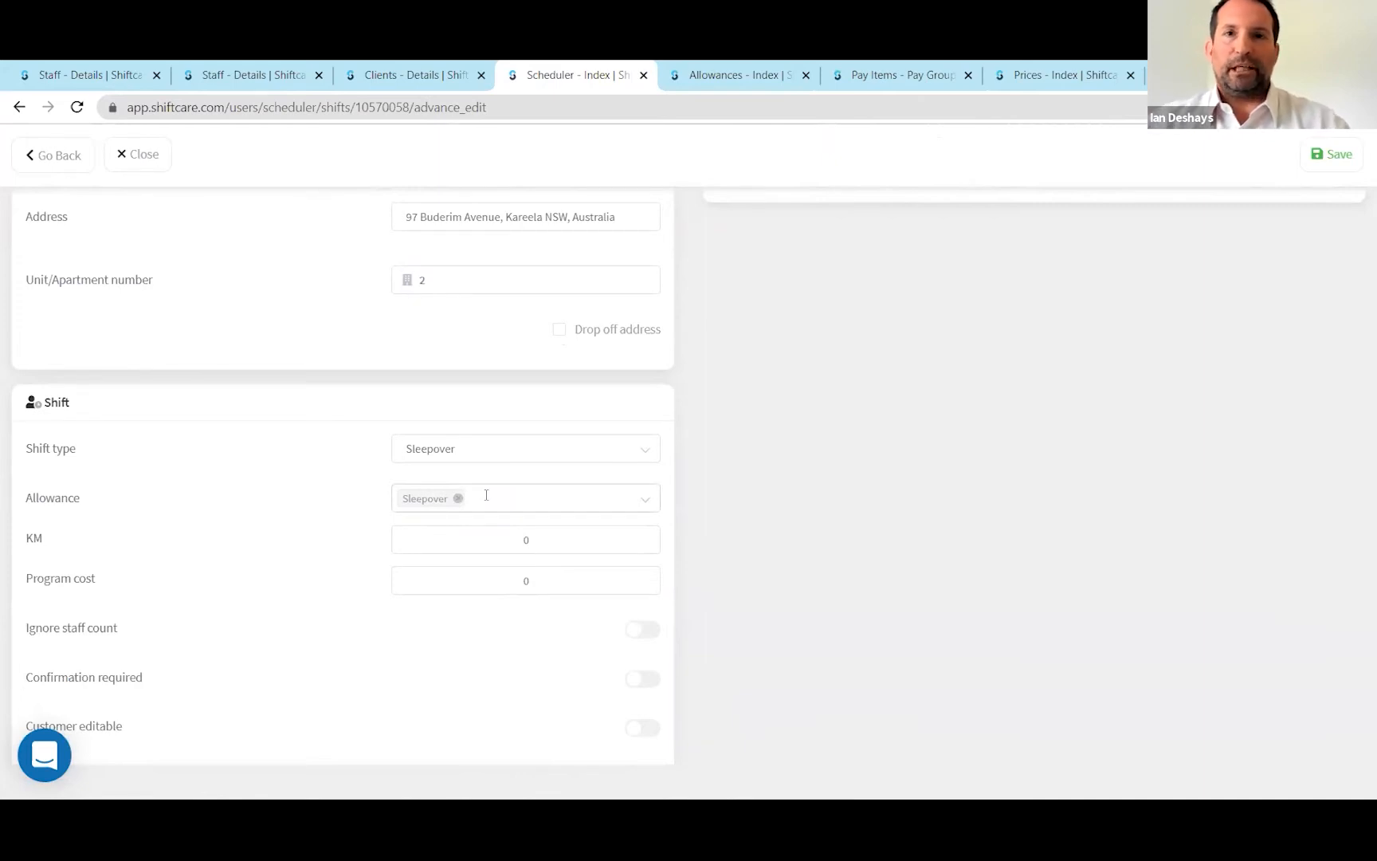
Step: Highlight the Sleepover allowance and its Override hours type in the Allowances list, and close the sleepover shift in the Scheduler
left_click(695, 79)
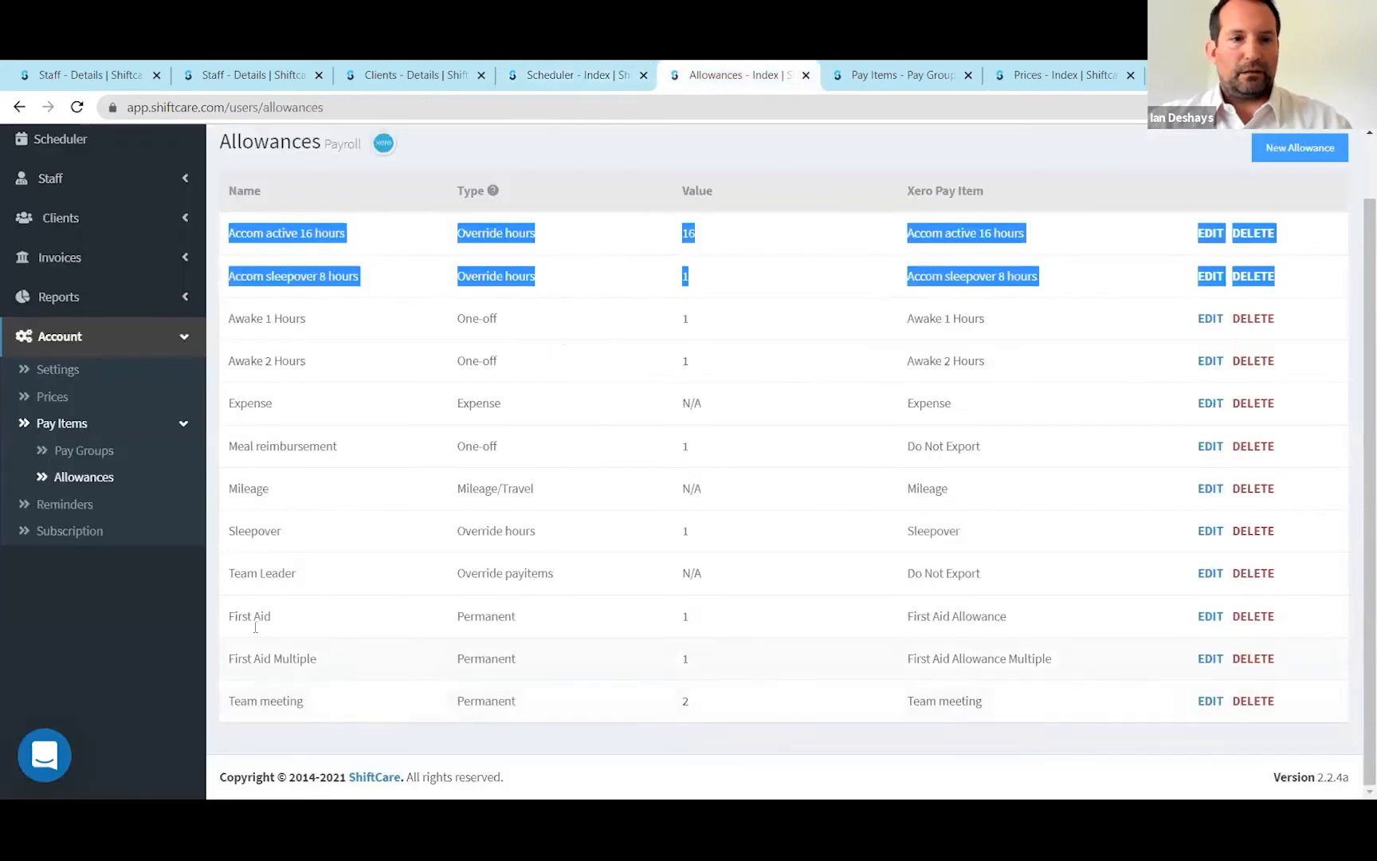
left_click_drag(227, 541, 534, 545)
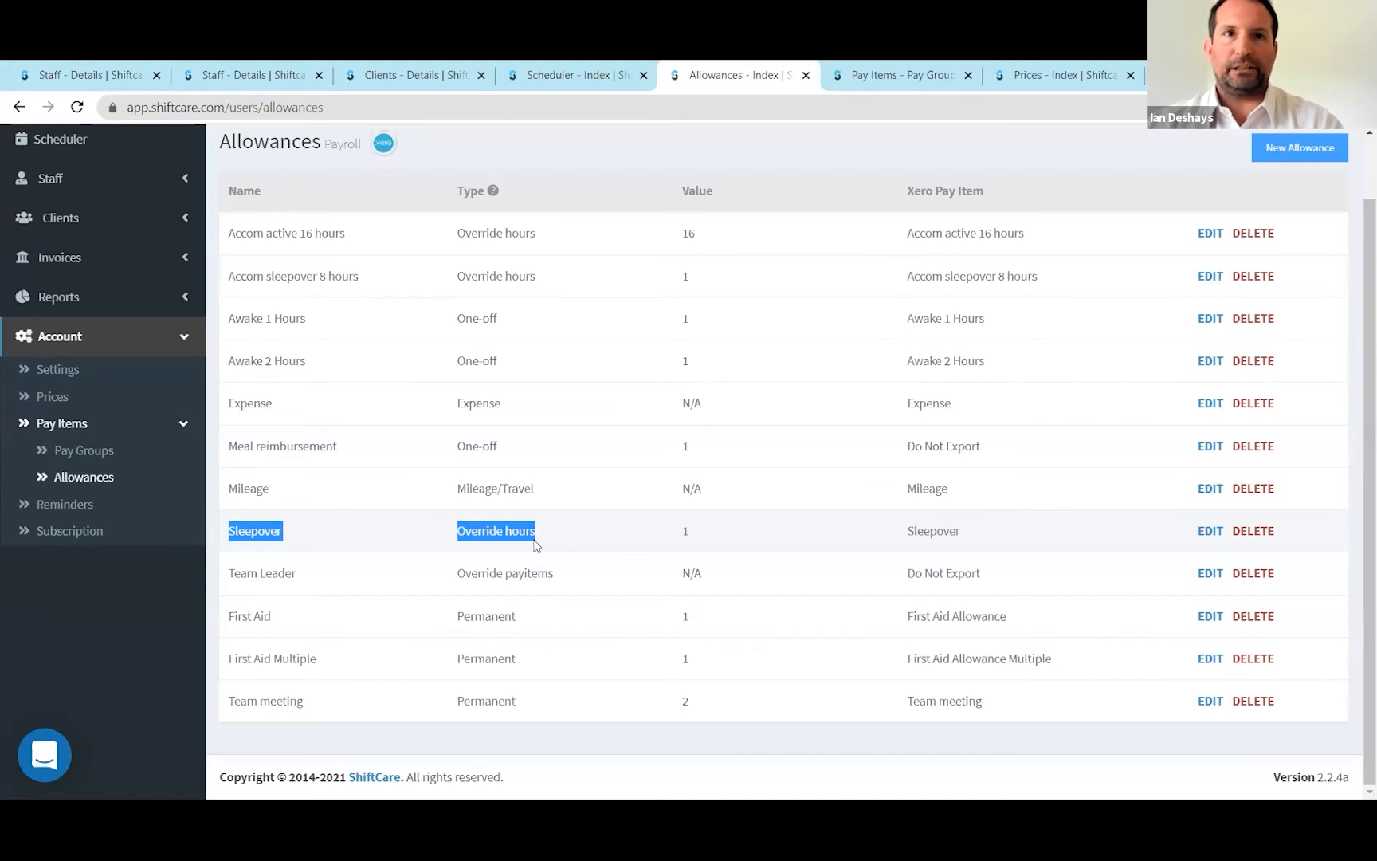
left_click(580, 74)
left_click(64, 169)
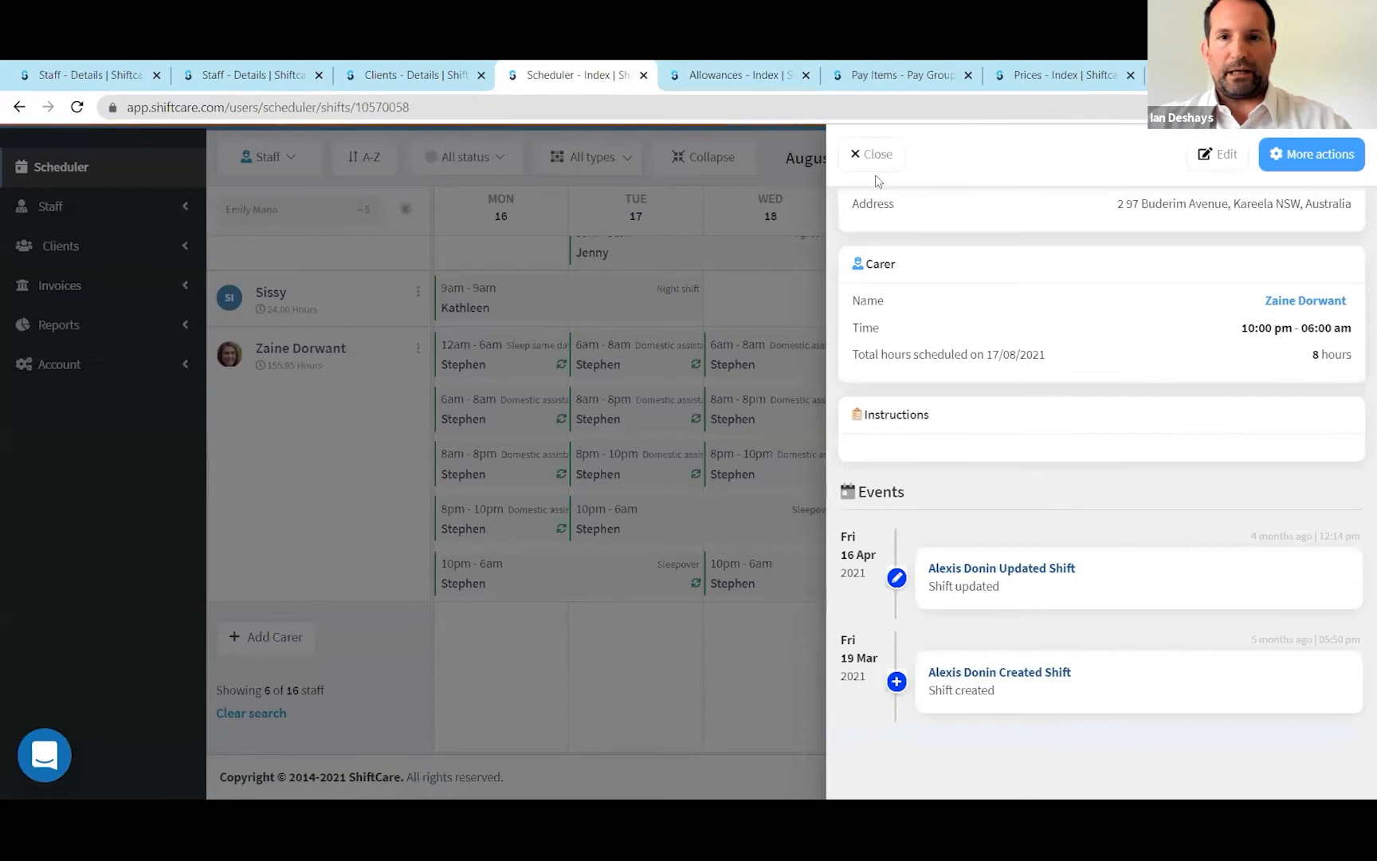
left_click(876, 157)
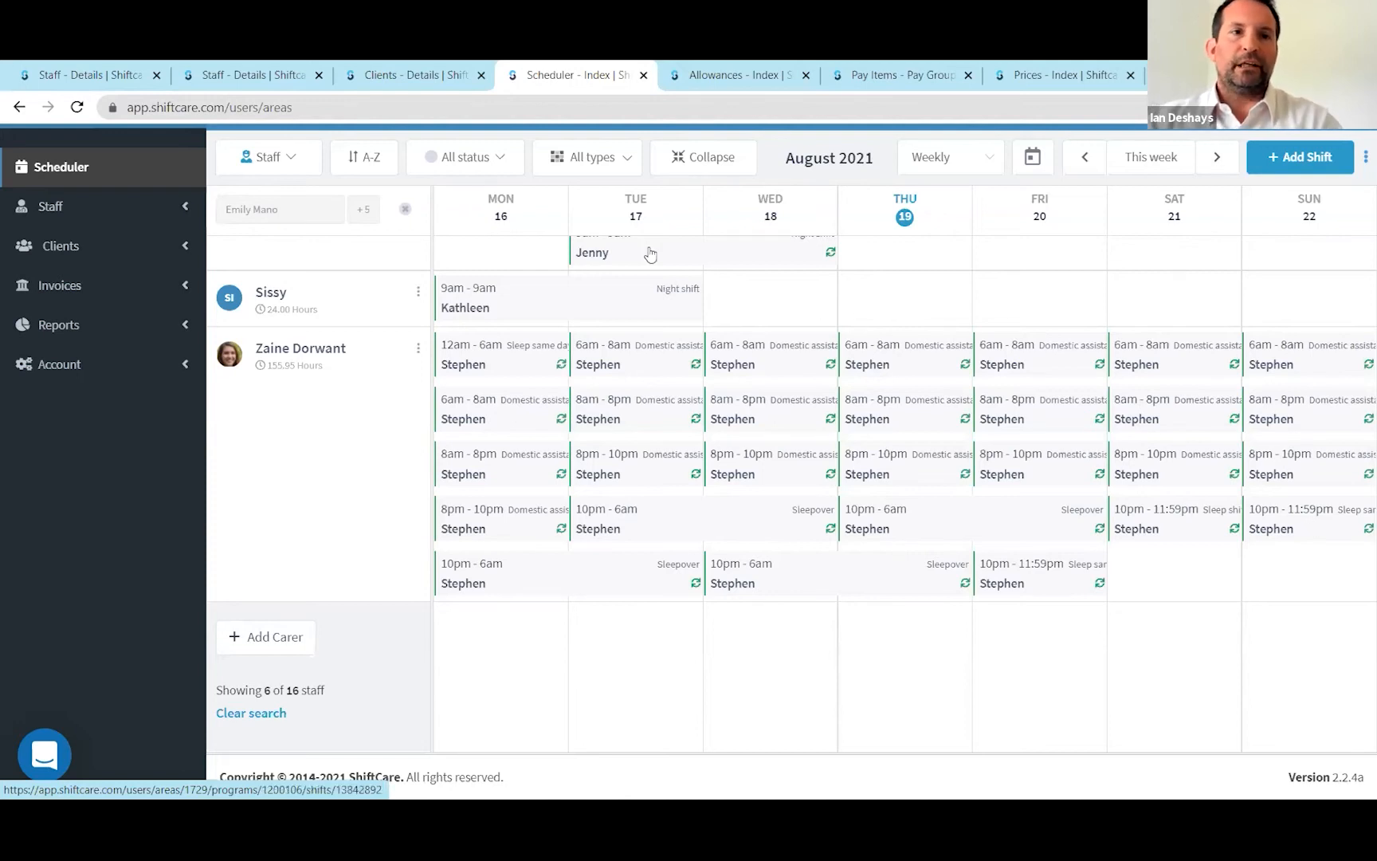
Step: Open the one-off Monday 9am - 9am night shift, highlight its total scheduled hours, and check its allowances in advanced edit
left_click(547, 301)
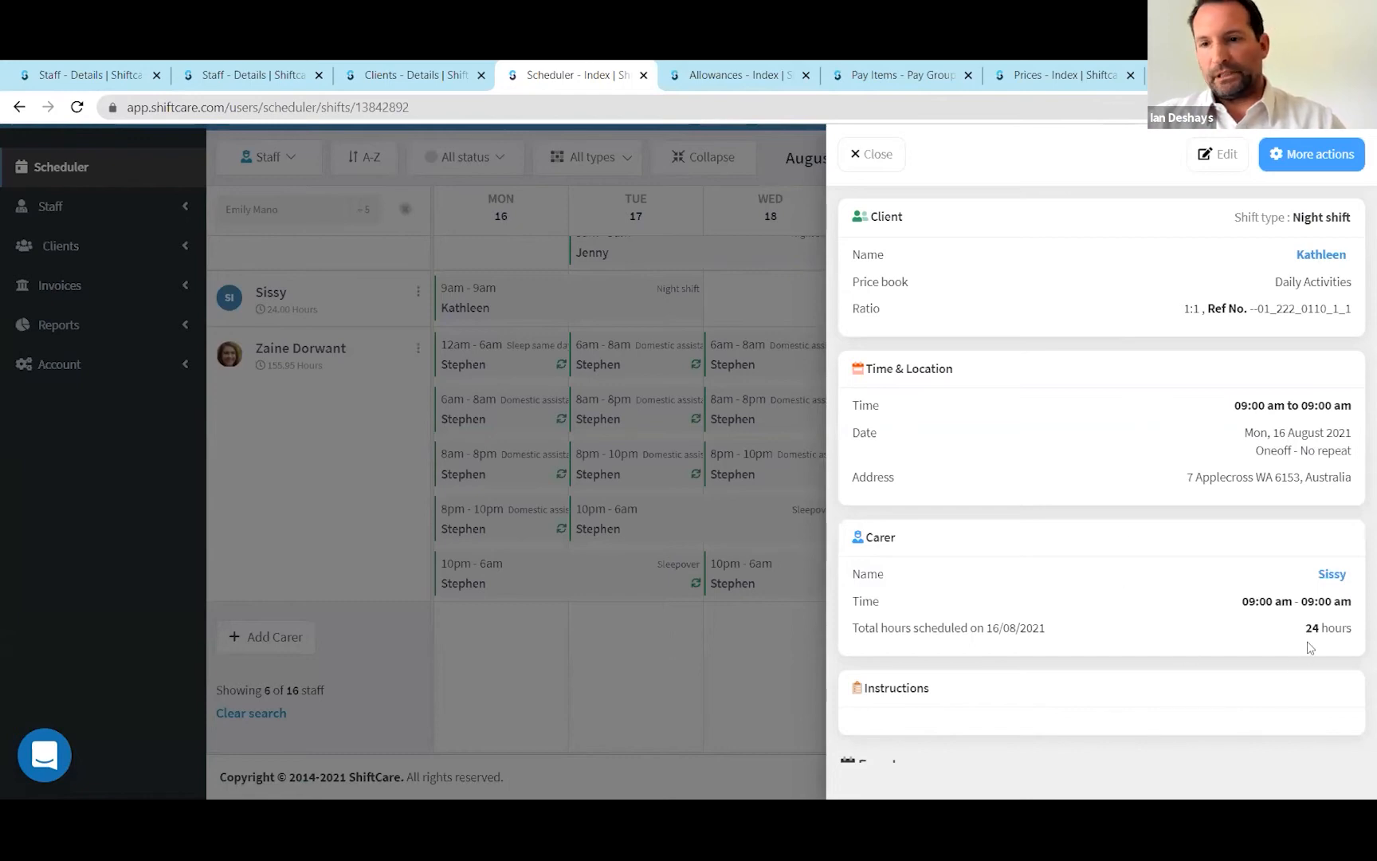
left_click_drag(1304, 627, 1347, 631)
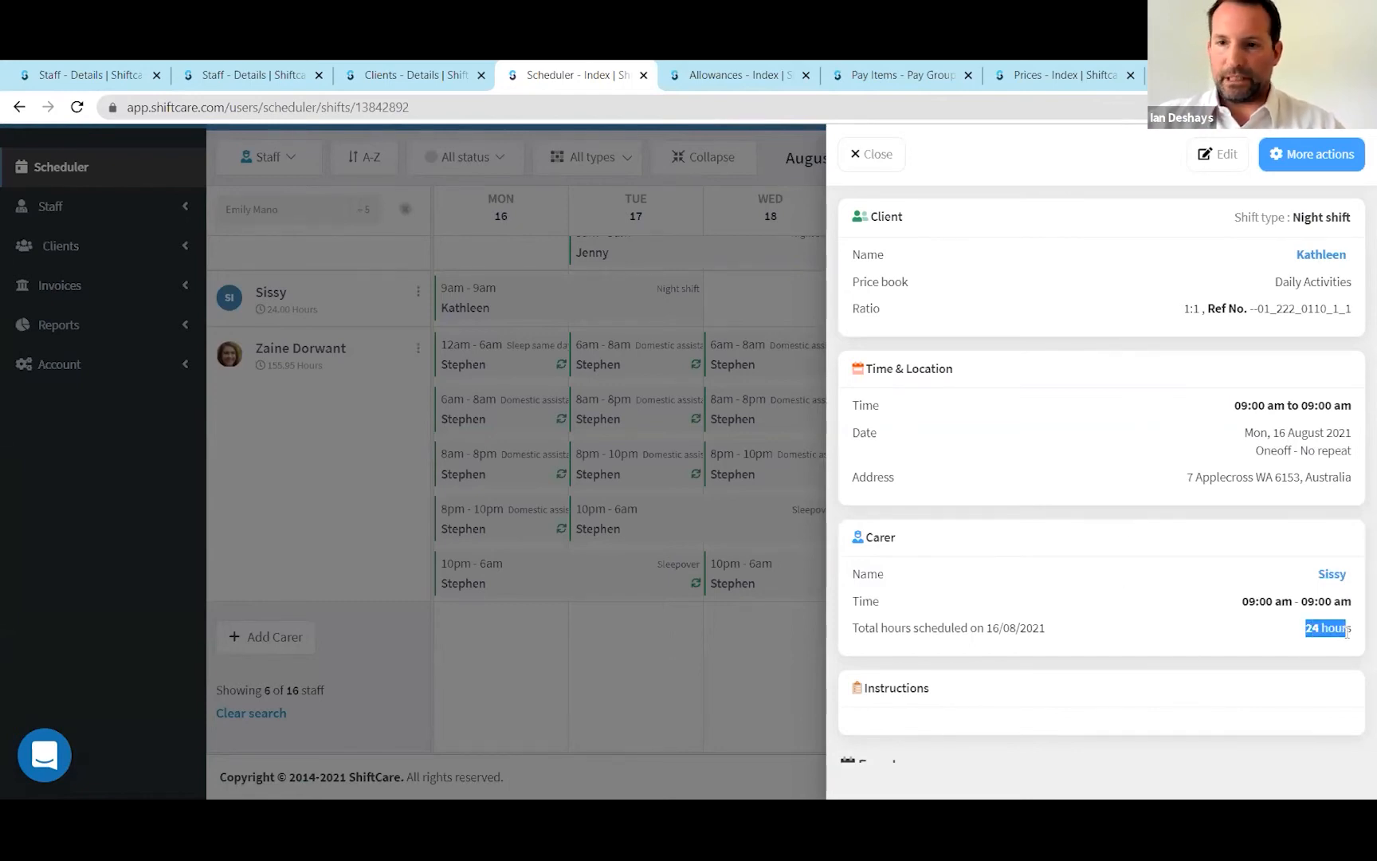
left_click(1224, 164)
left_click(1225, 163)
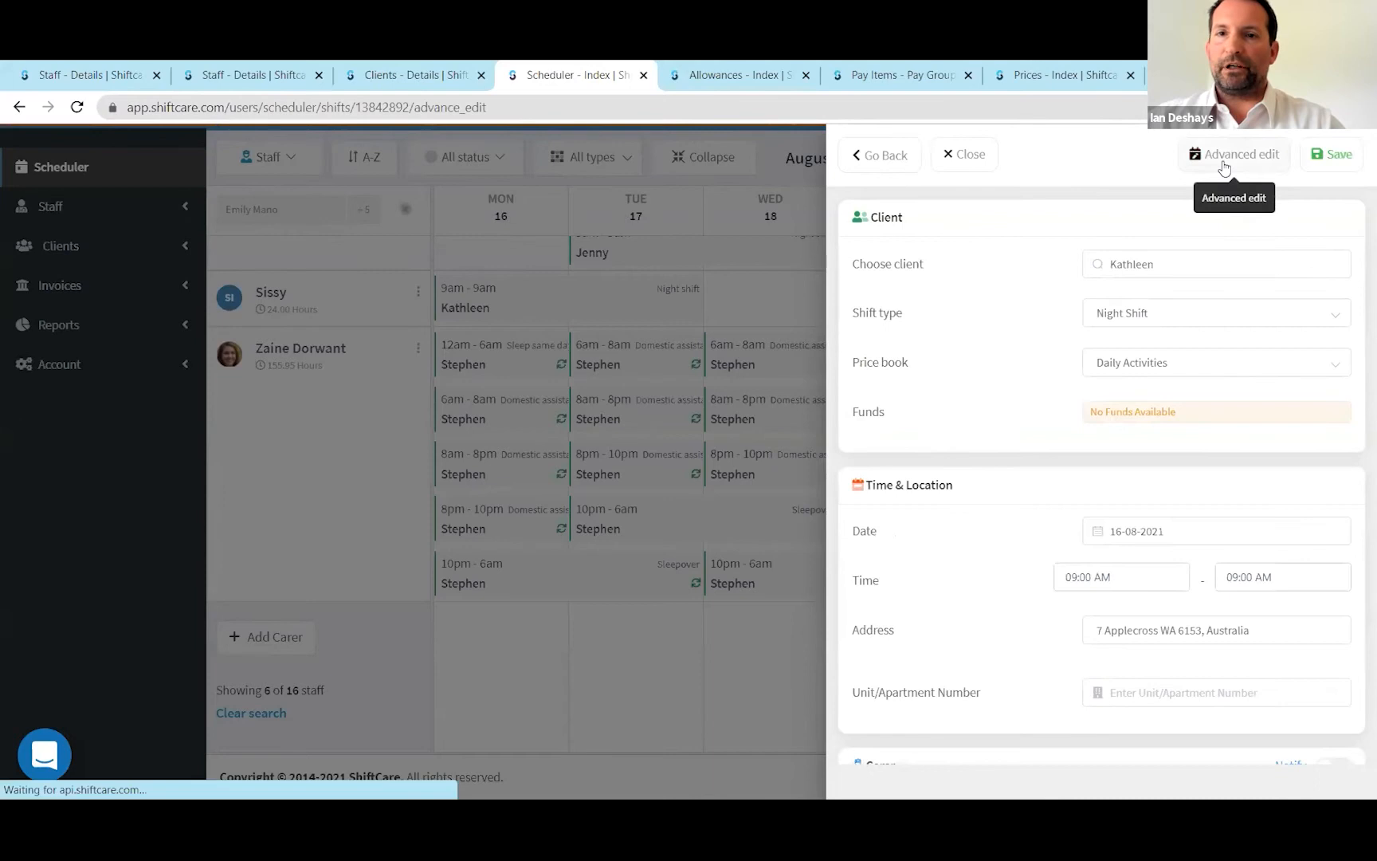
scroll(706, 477, "down", 7)
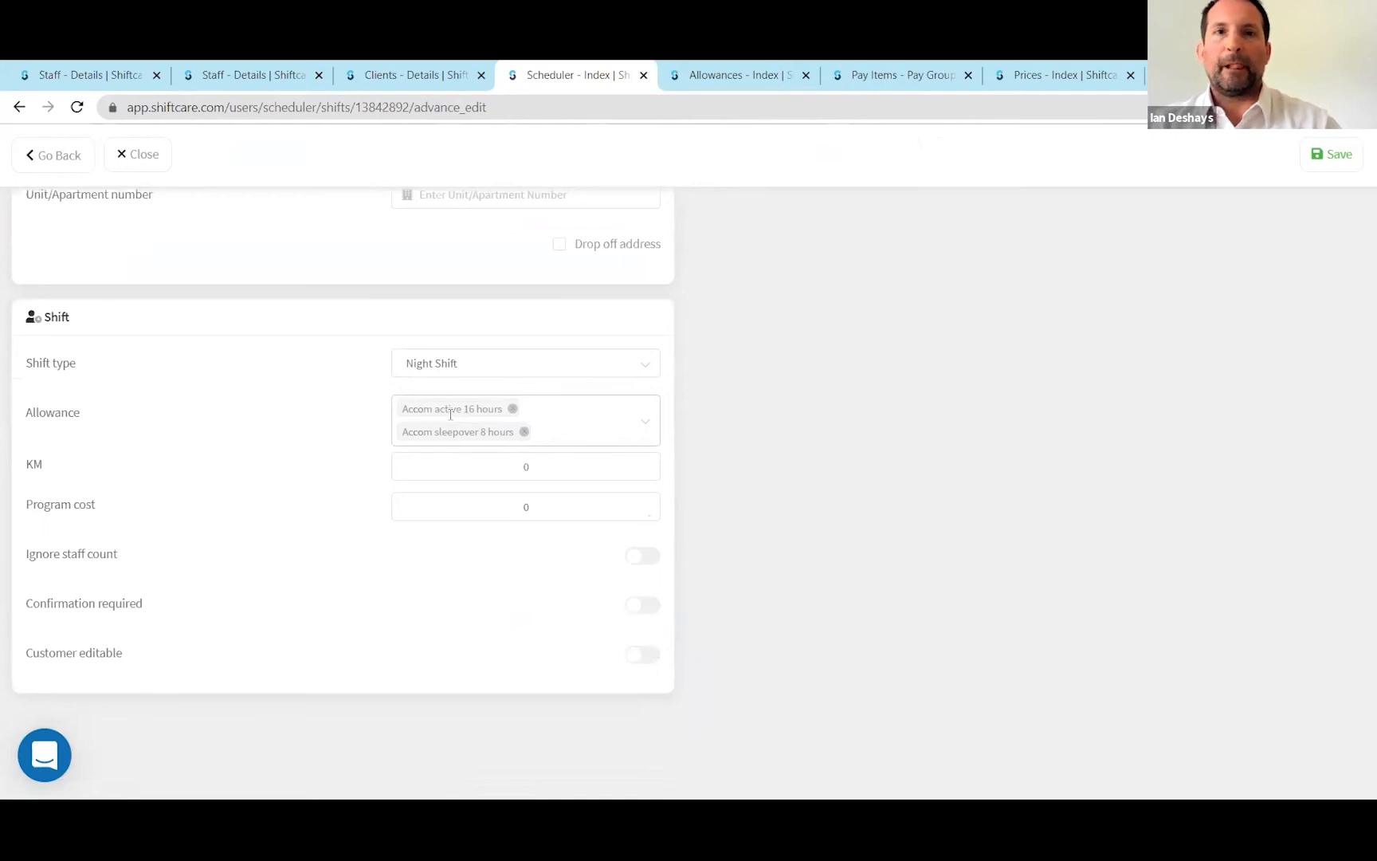
Step: Compare the night shift's allowances with the Accom active 16 hours and Accom sleepover 8 hours entries in Allowances, and check Pay Groups
left_click(713, 75)
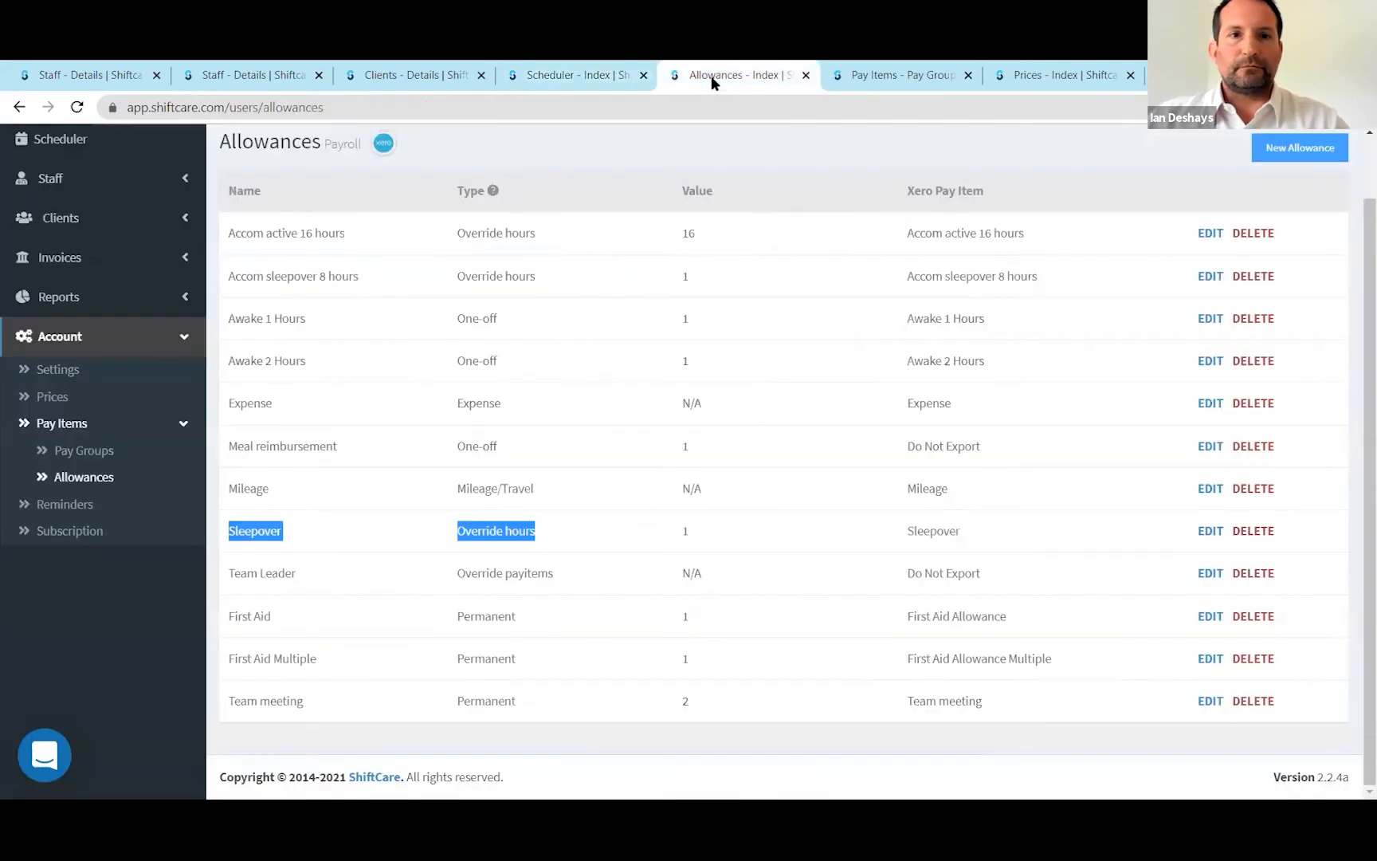
left_click_drag(230, 234, 1289, 293)
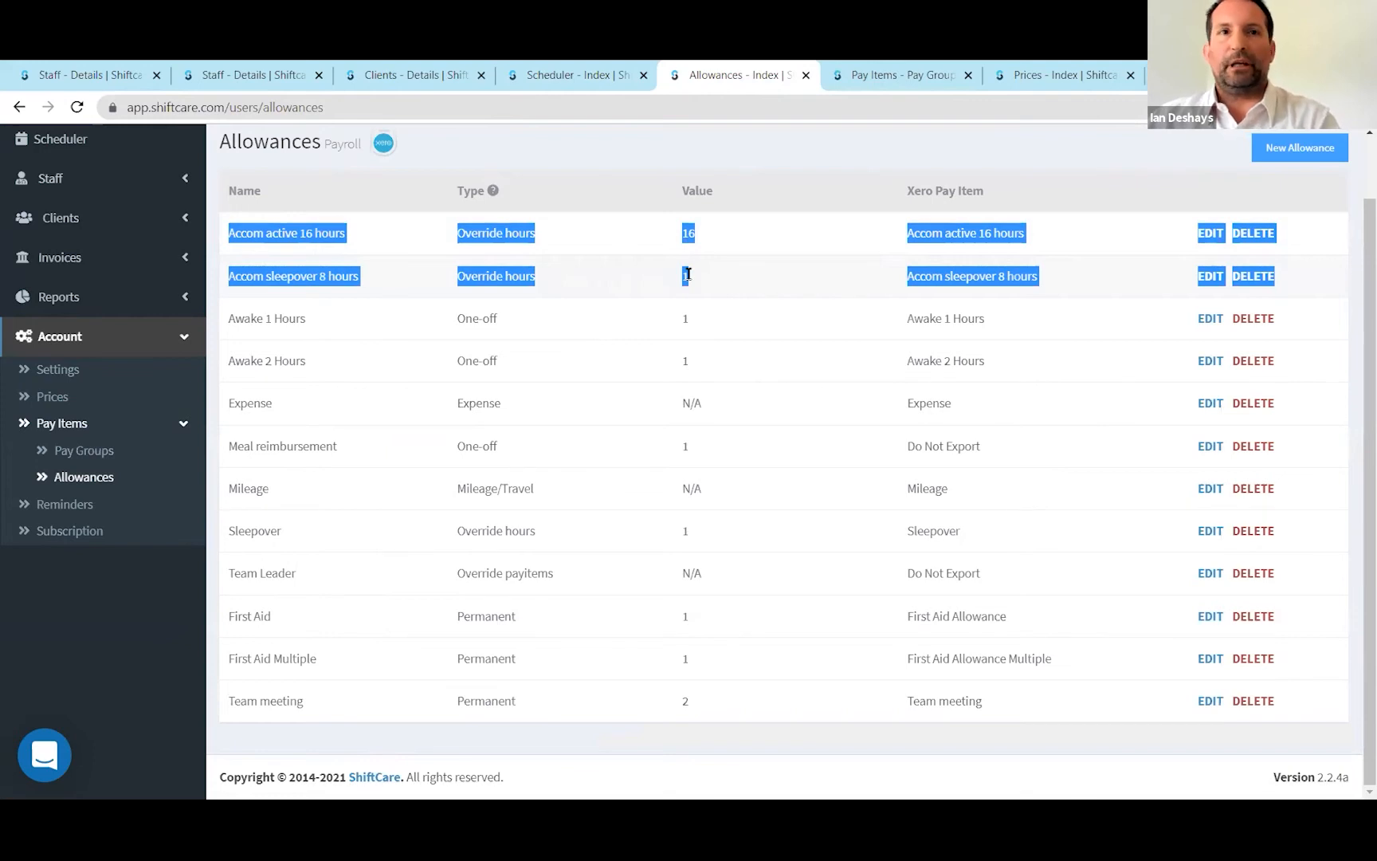
left_click(550, 83)
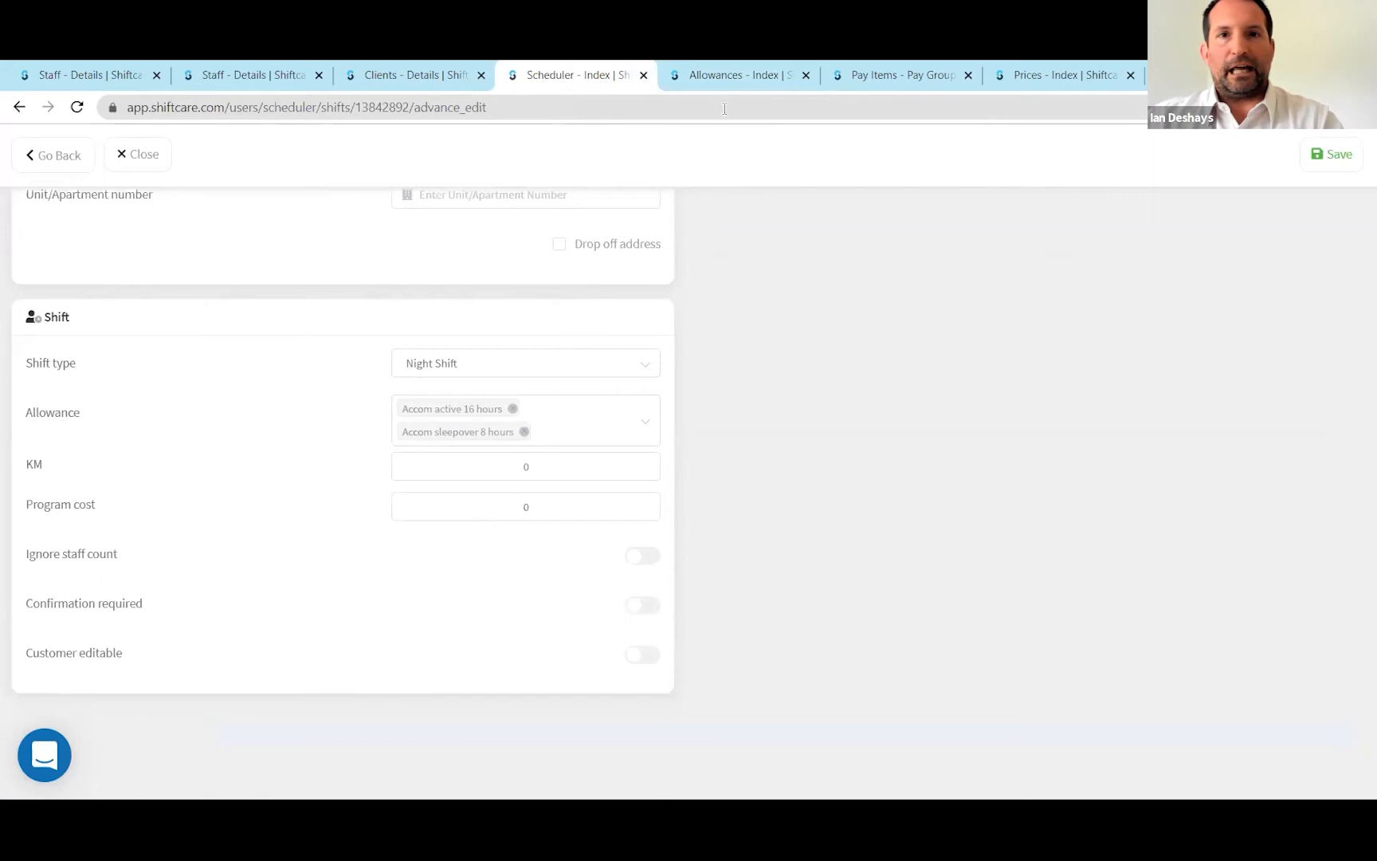
left_click(732, 78)
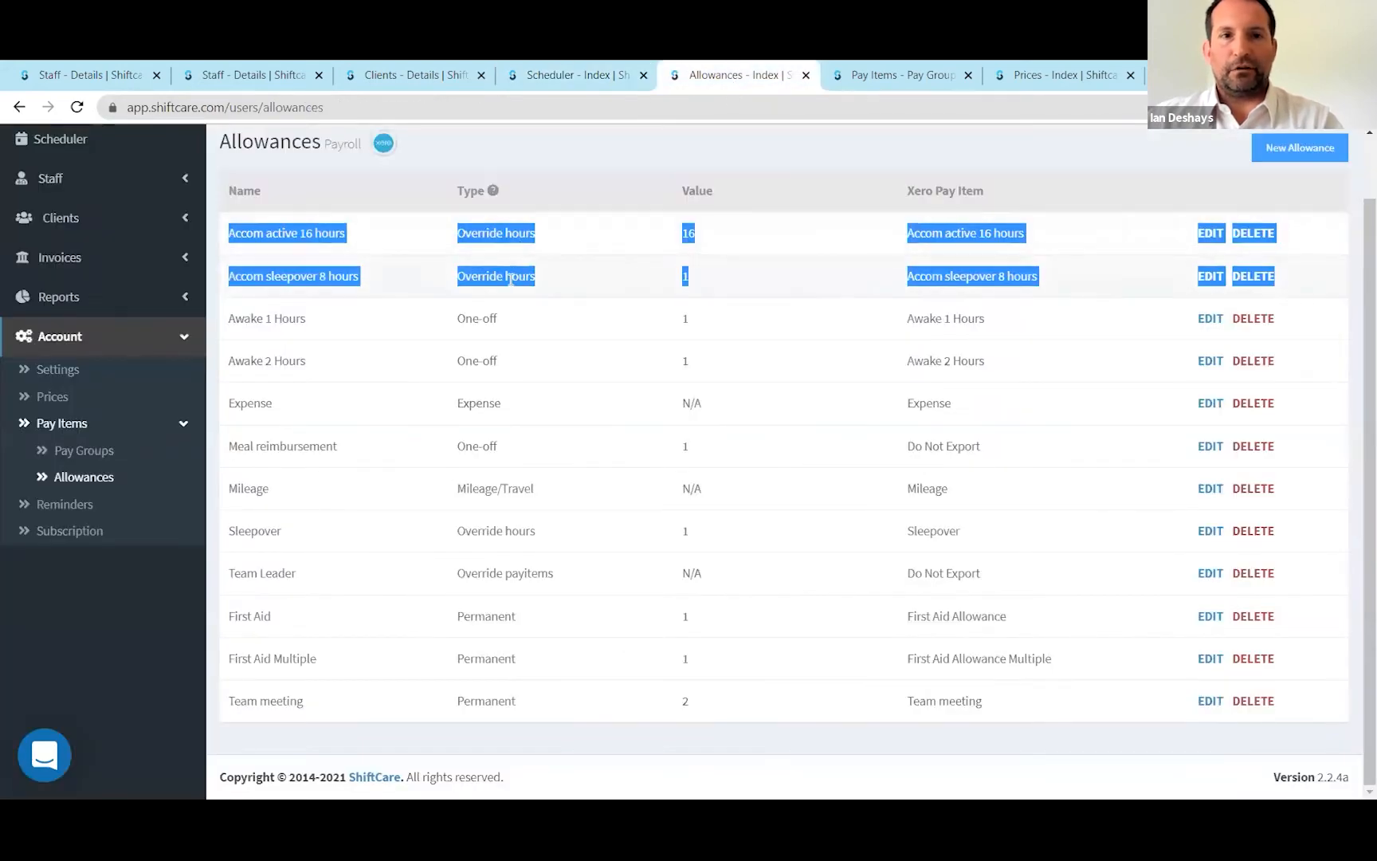
left_click(874, 75)
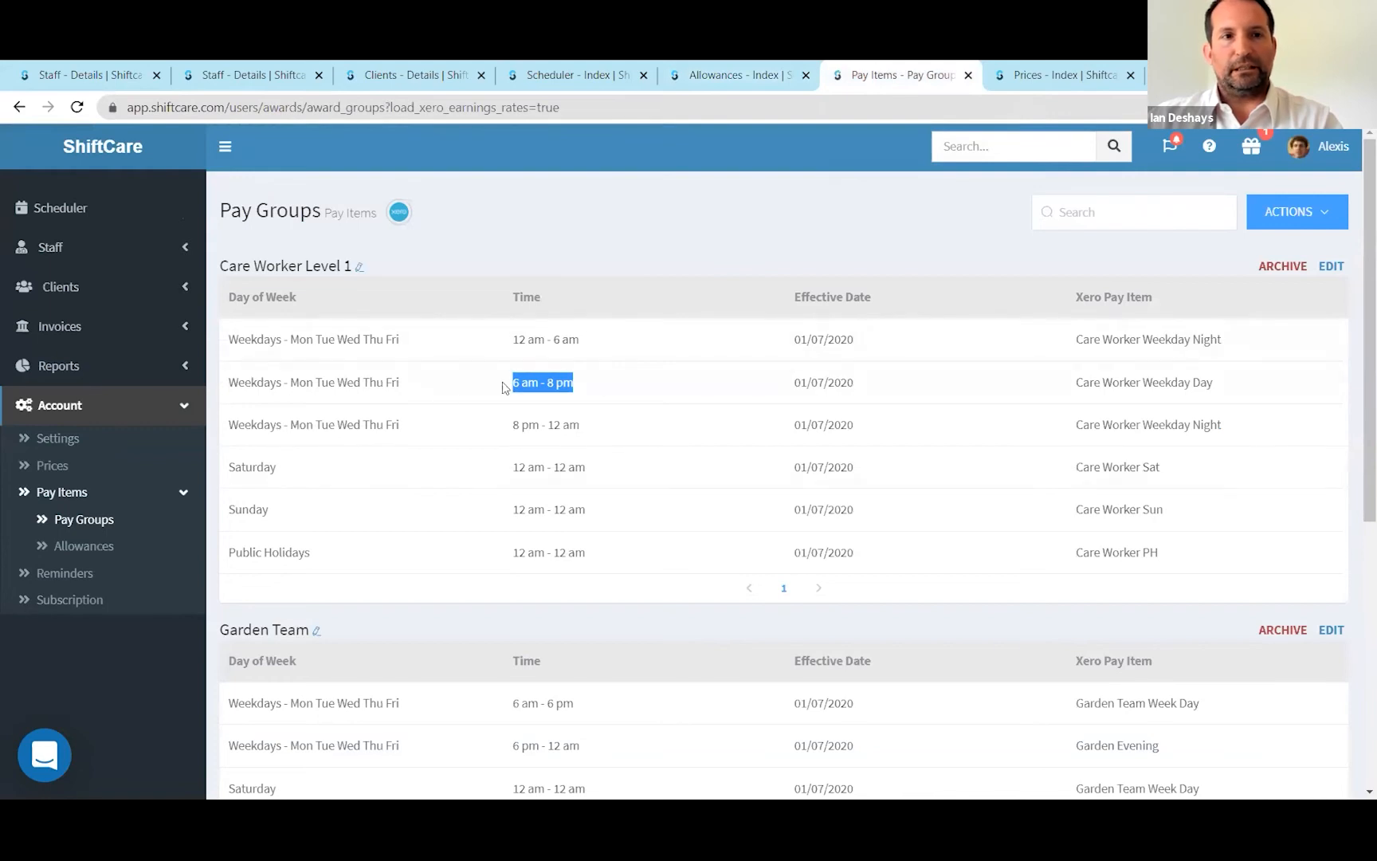
left_click(572, 77)
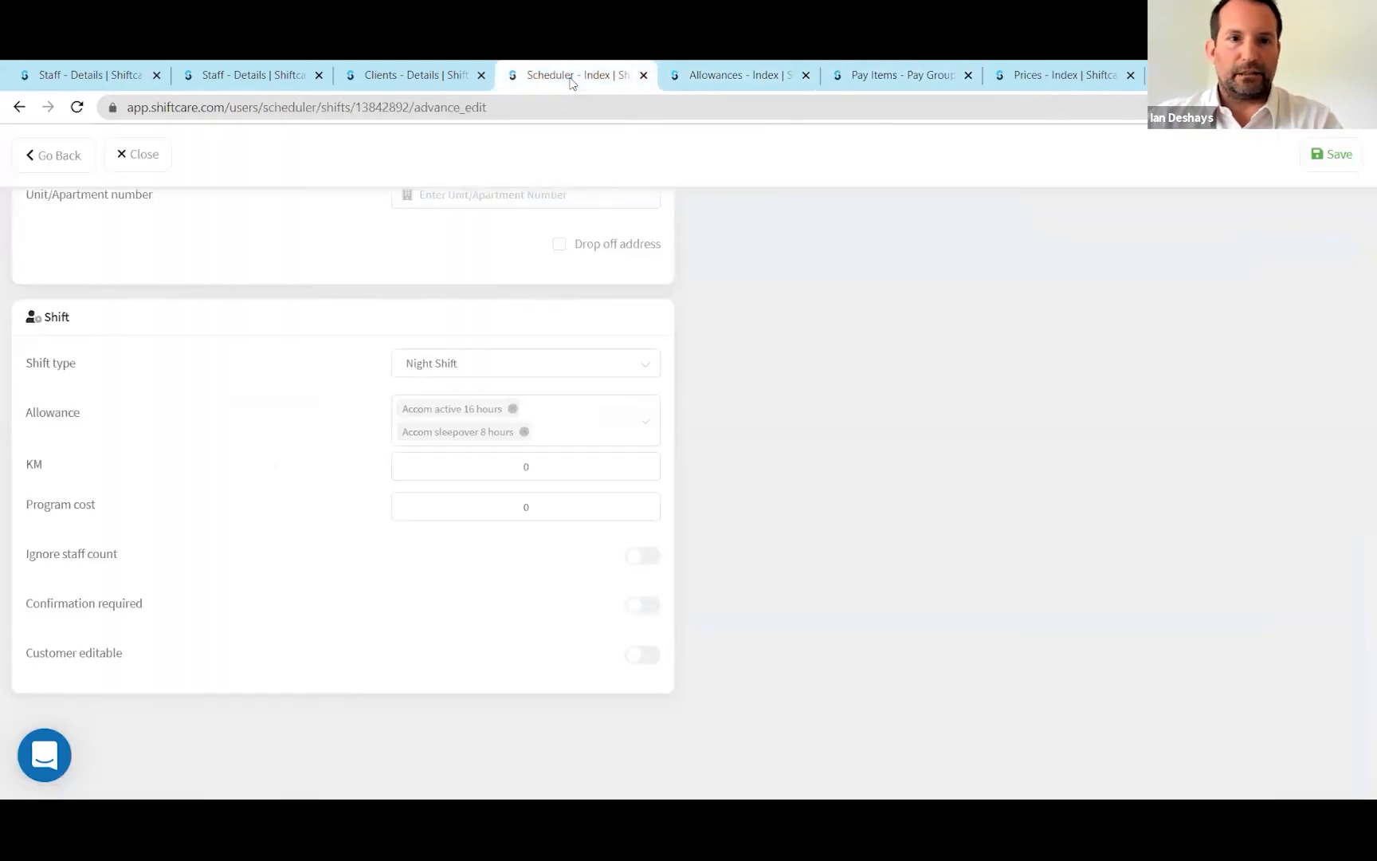
left_click(737, 75)
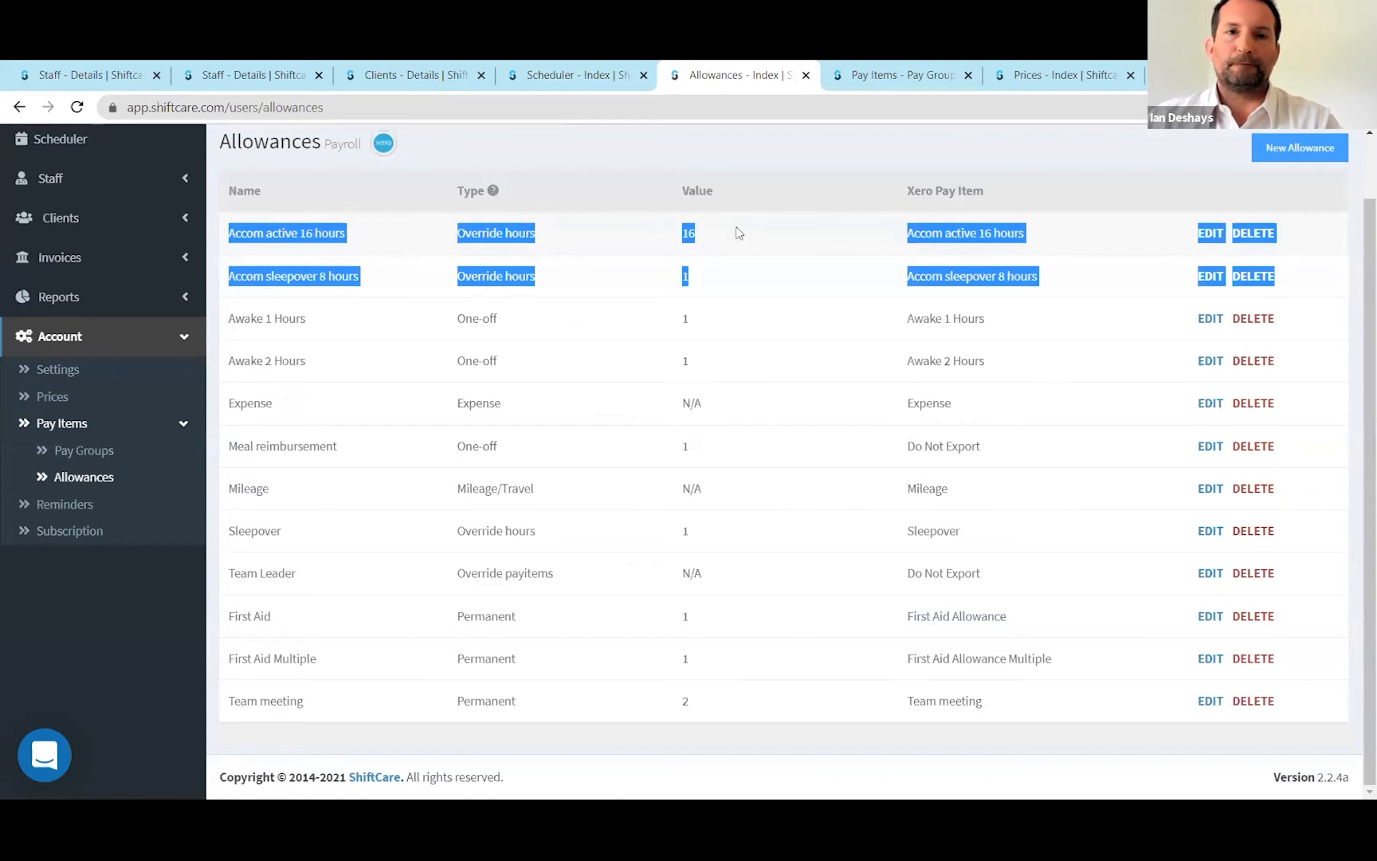
Step: Close the night shift's edit form and details, and look over the week's staff shifts in the Scheduler
left_click(578, 75)
left_click(44, 164)
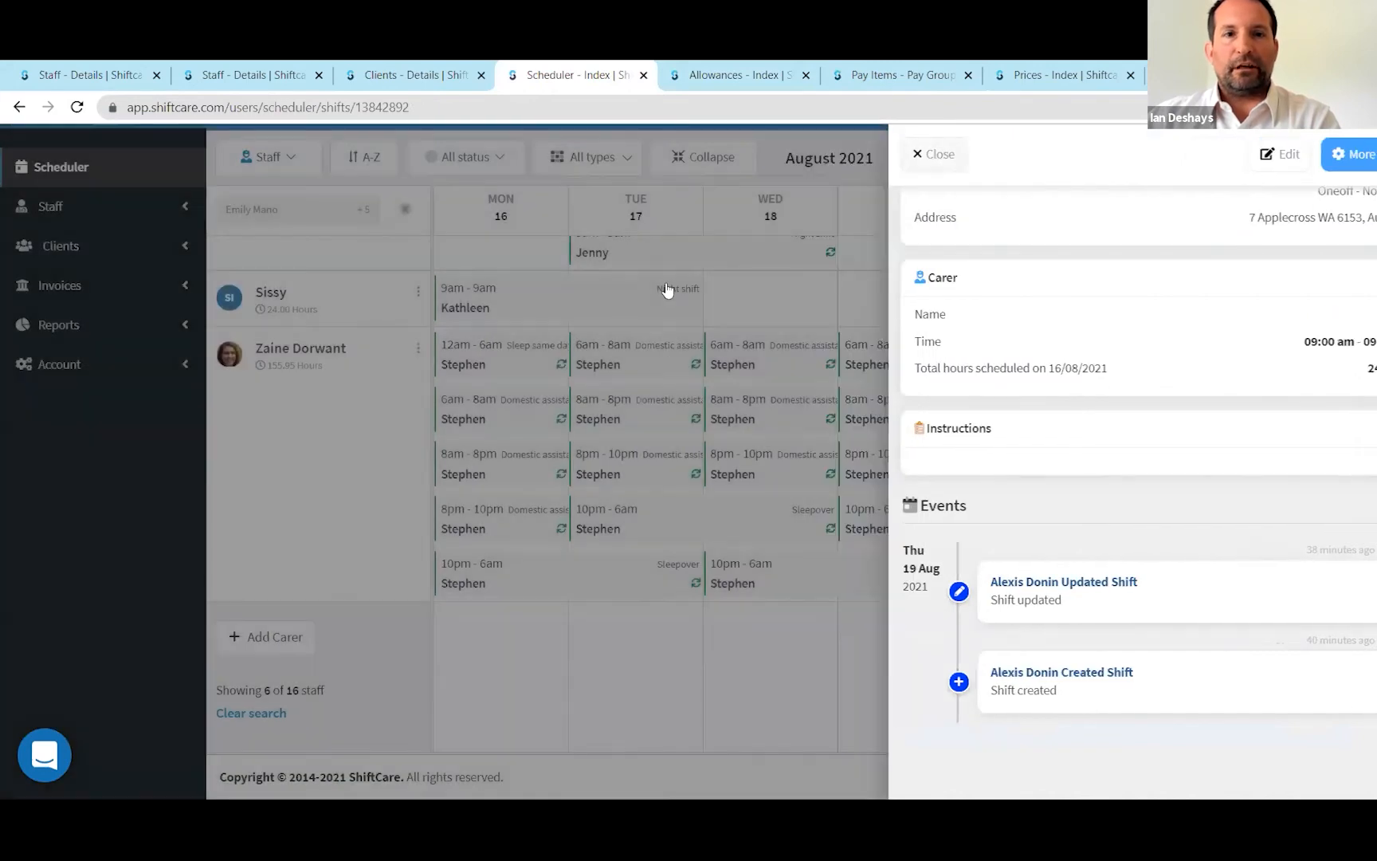
left_click(667, 290)
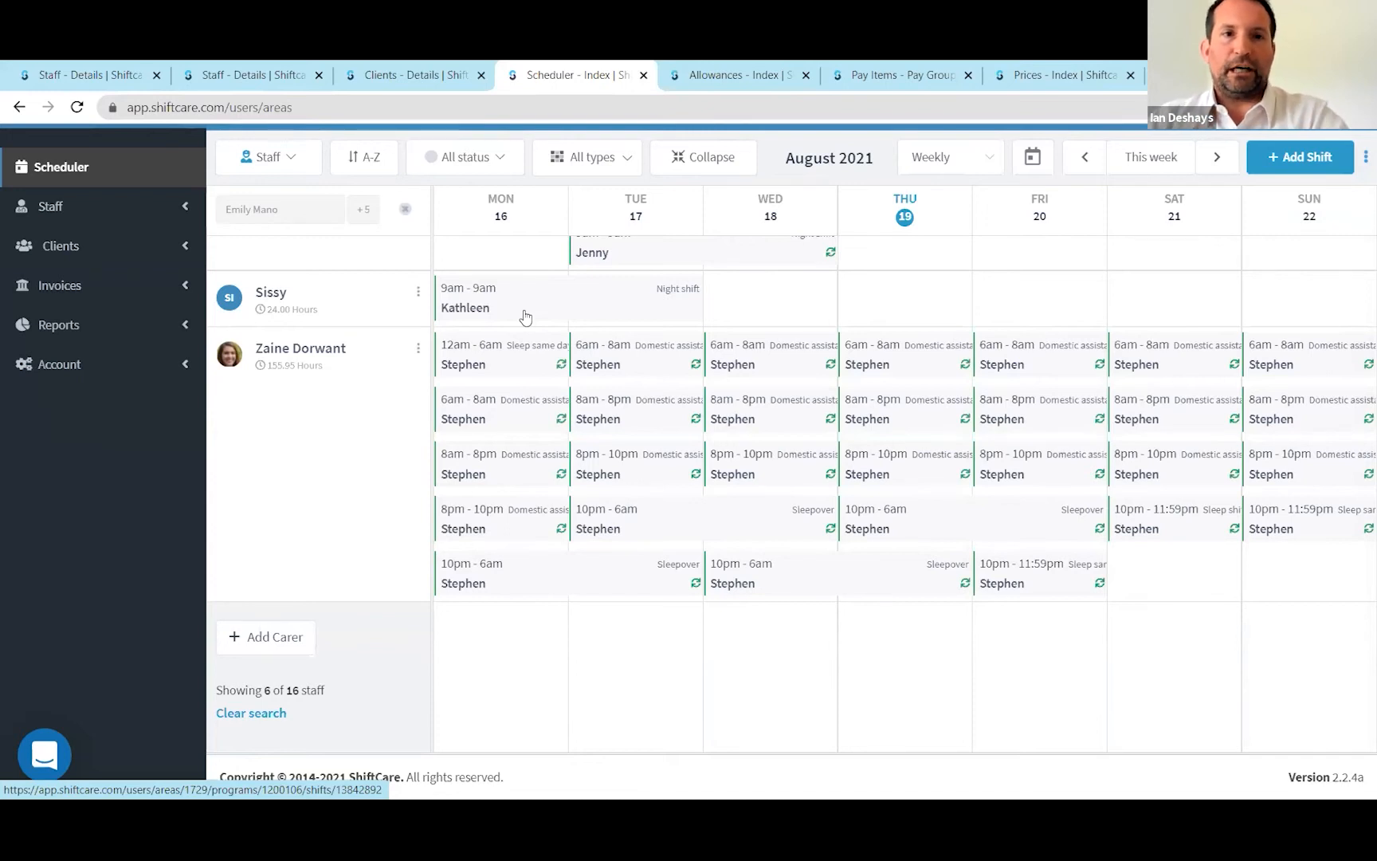
scroll(525, 316, "up", 5)
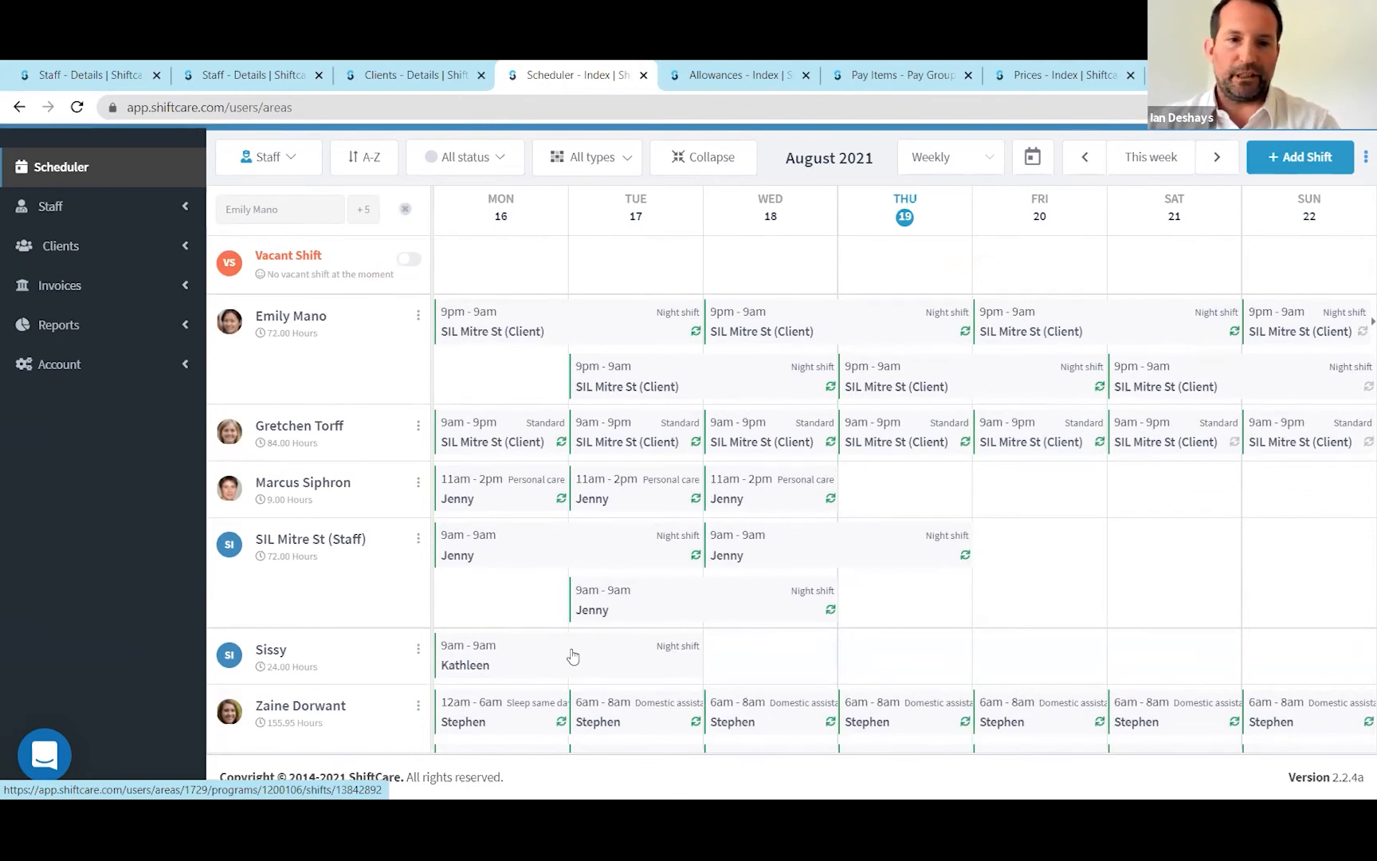
scroll(573, 655, "down", 3)
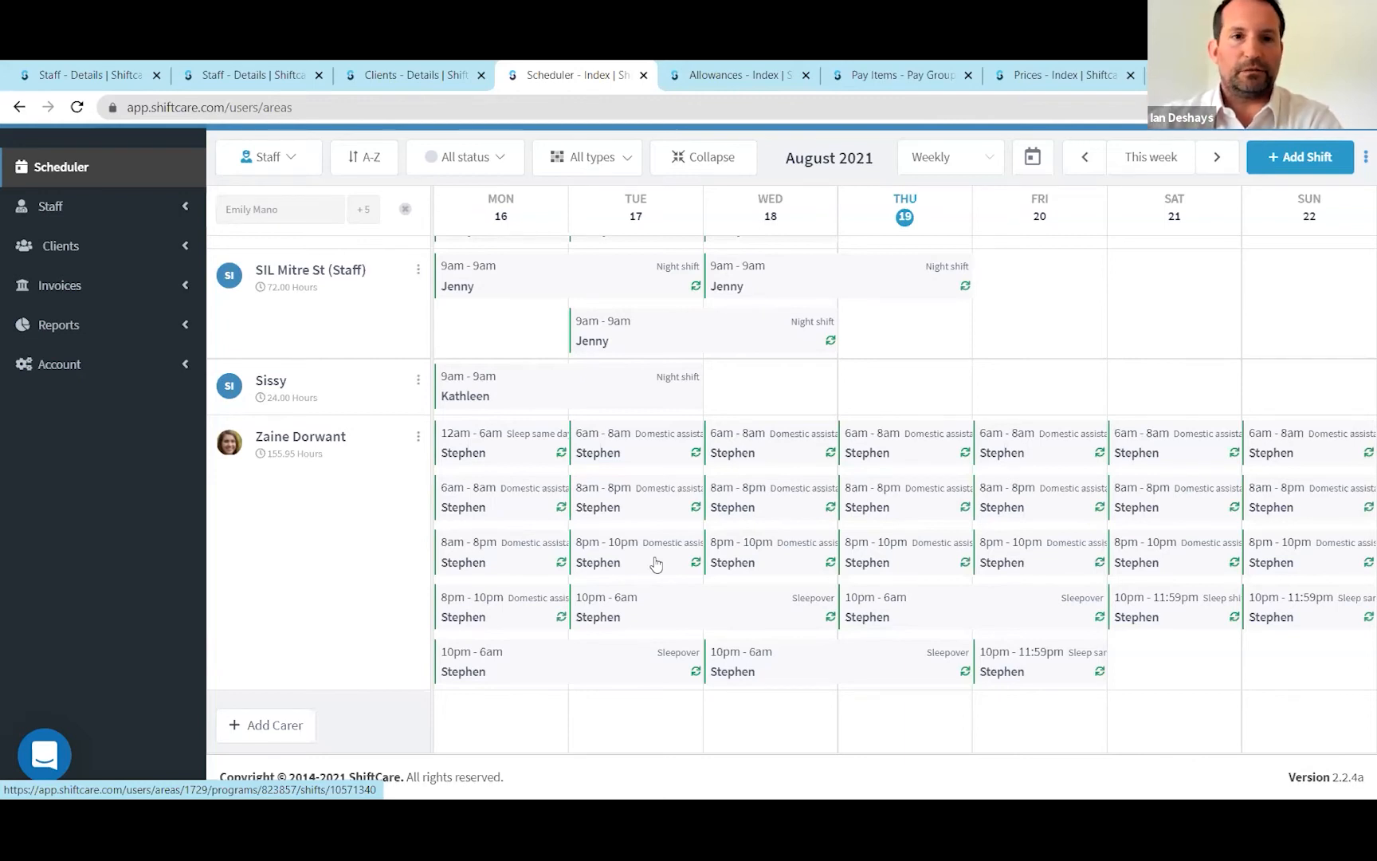
Step: Split the client entry on the one-off Monday 9am - 9am night shift, view the second entry's price book options, and close without saving
left_click(626, 396)
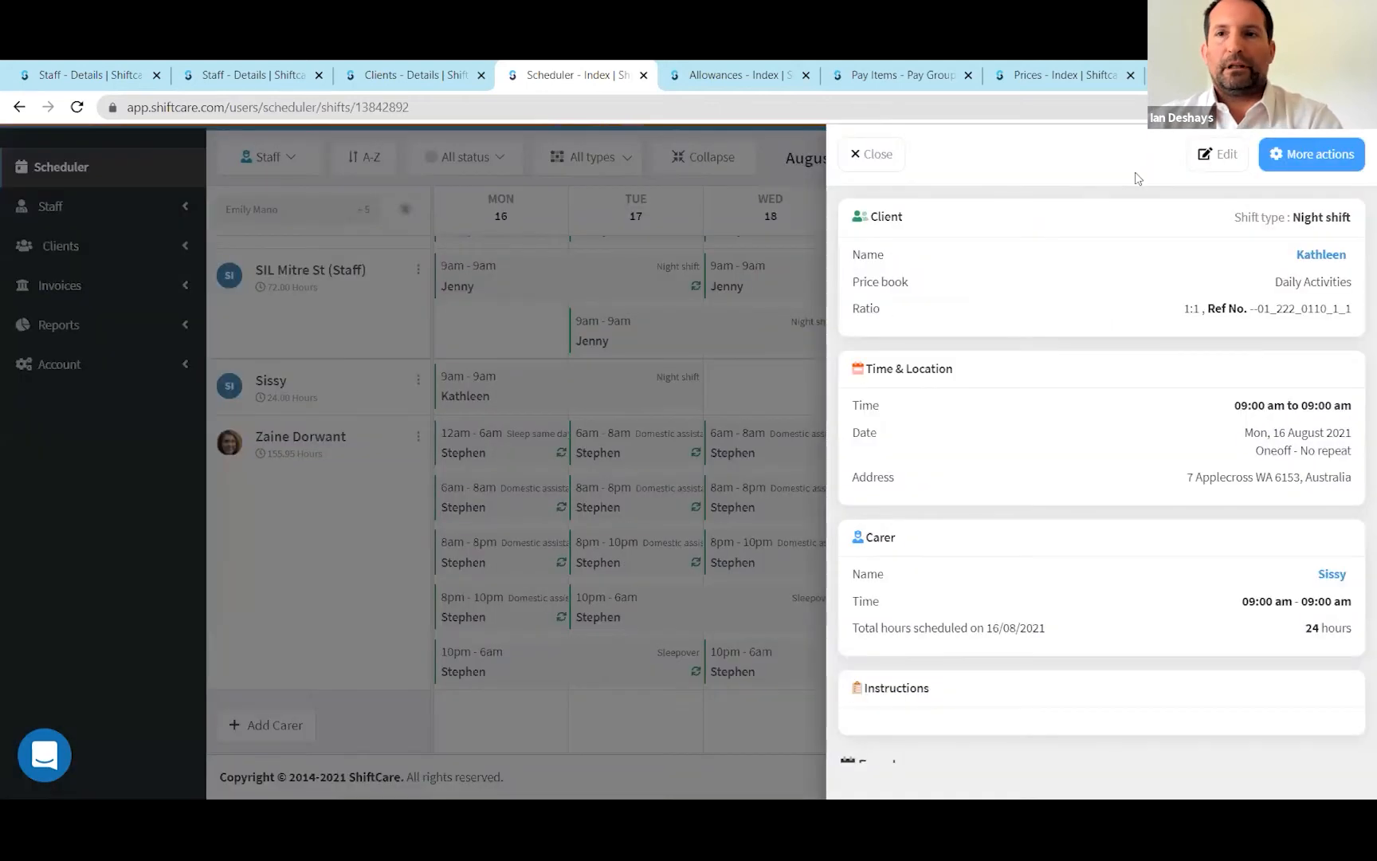
left_click(1210, 163)
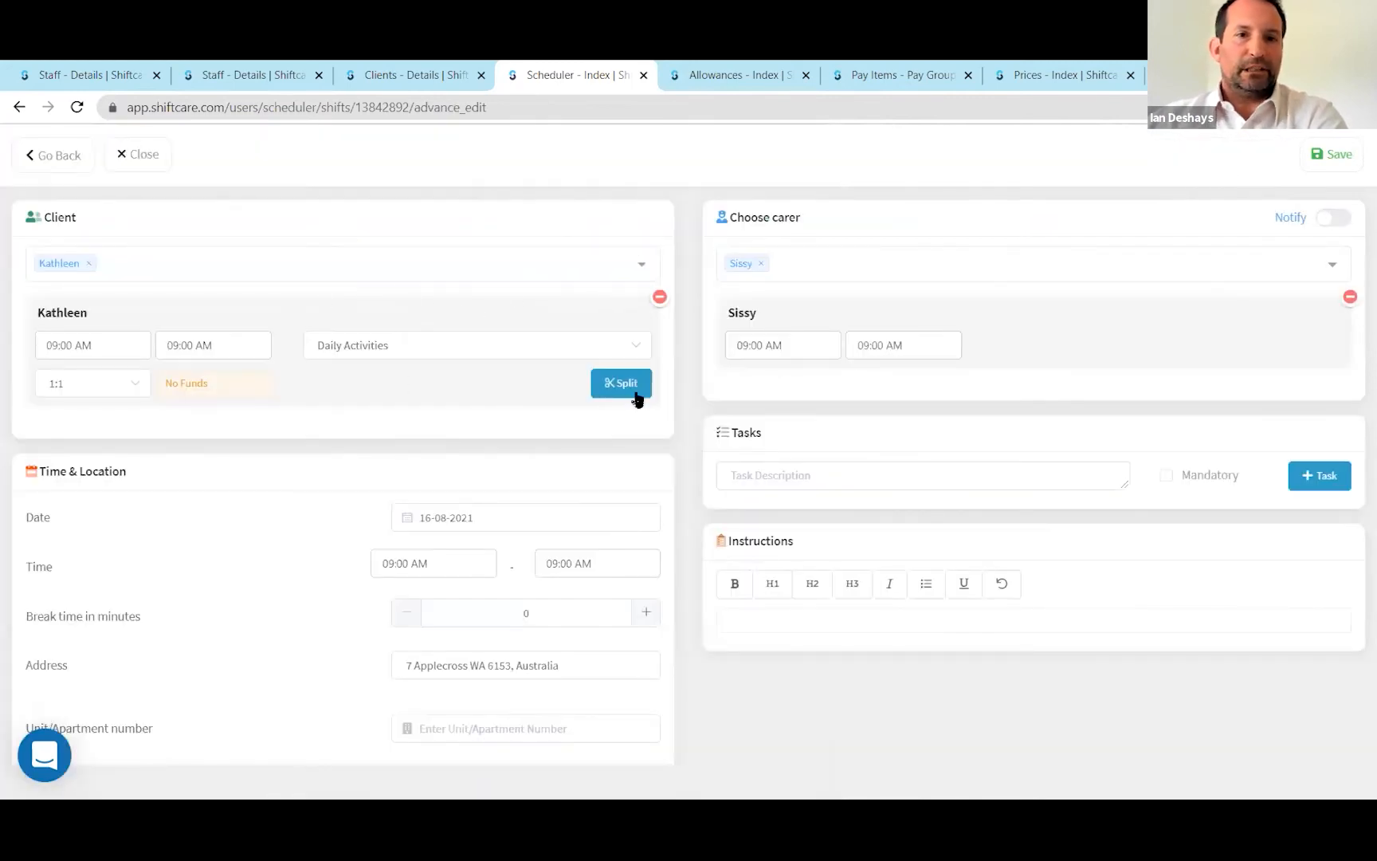
left_click(636, 396)
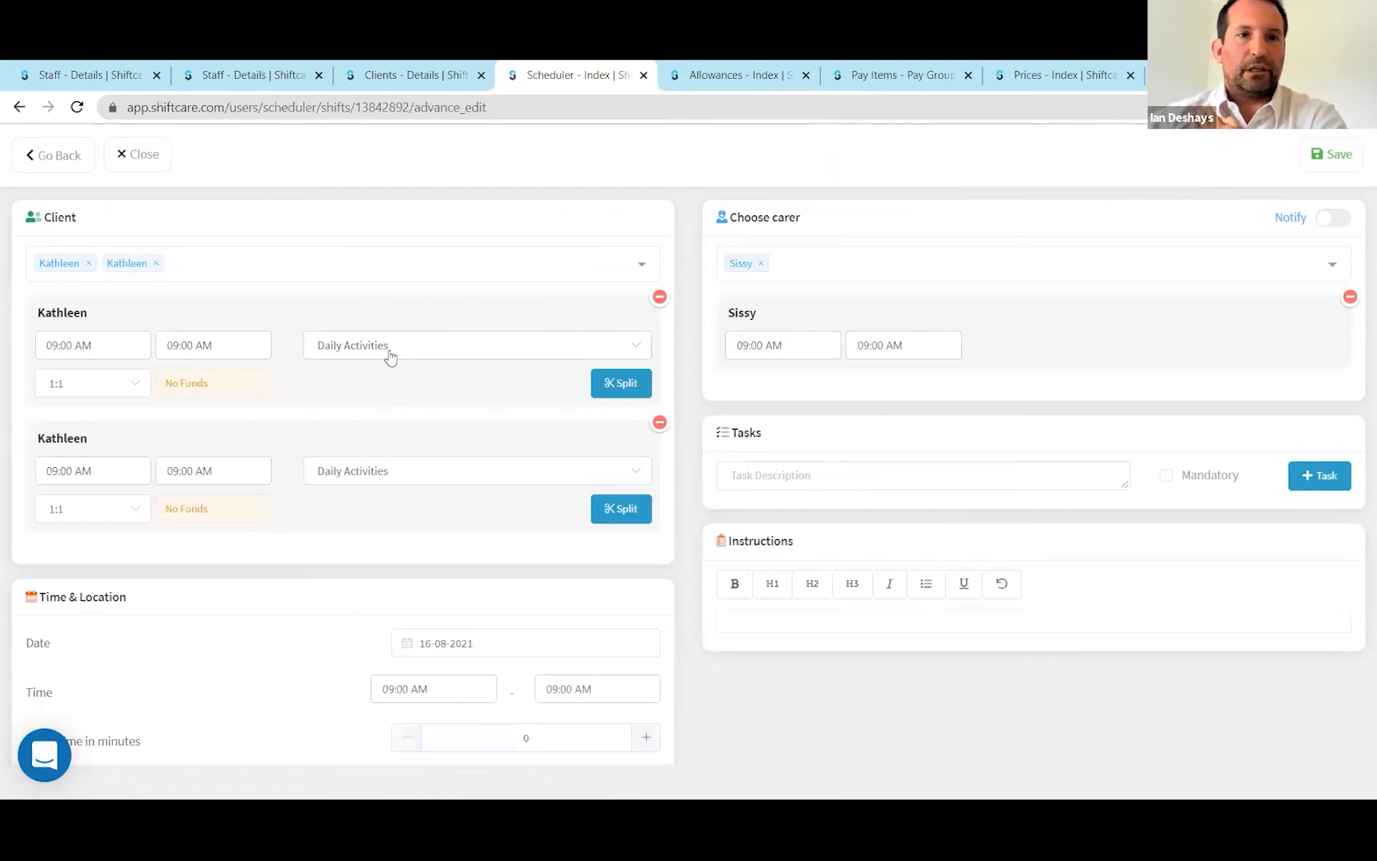
left_click(380, 471)
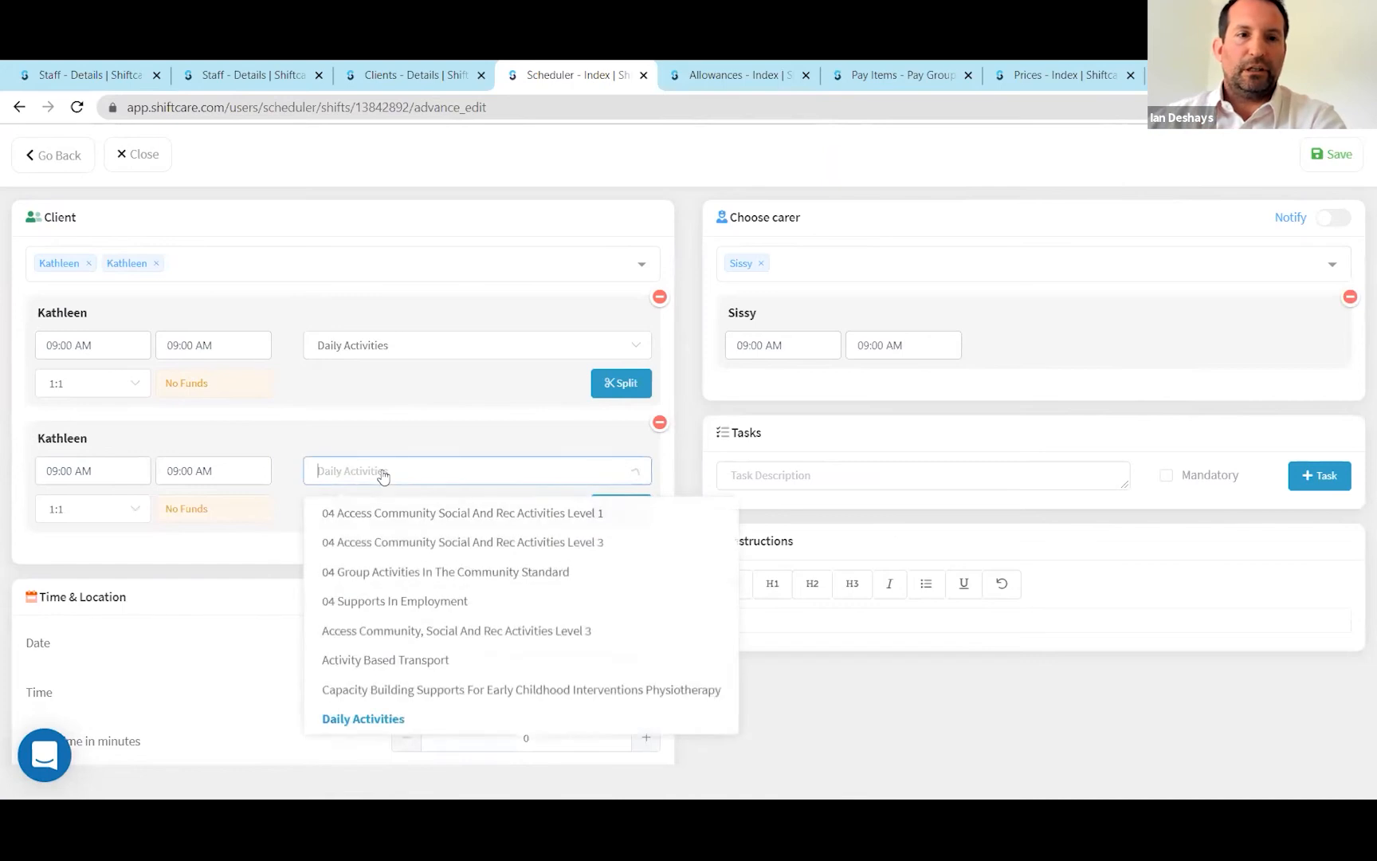
left_click(393, 448)
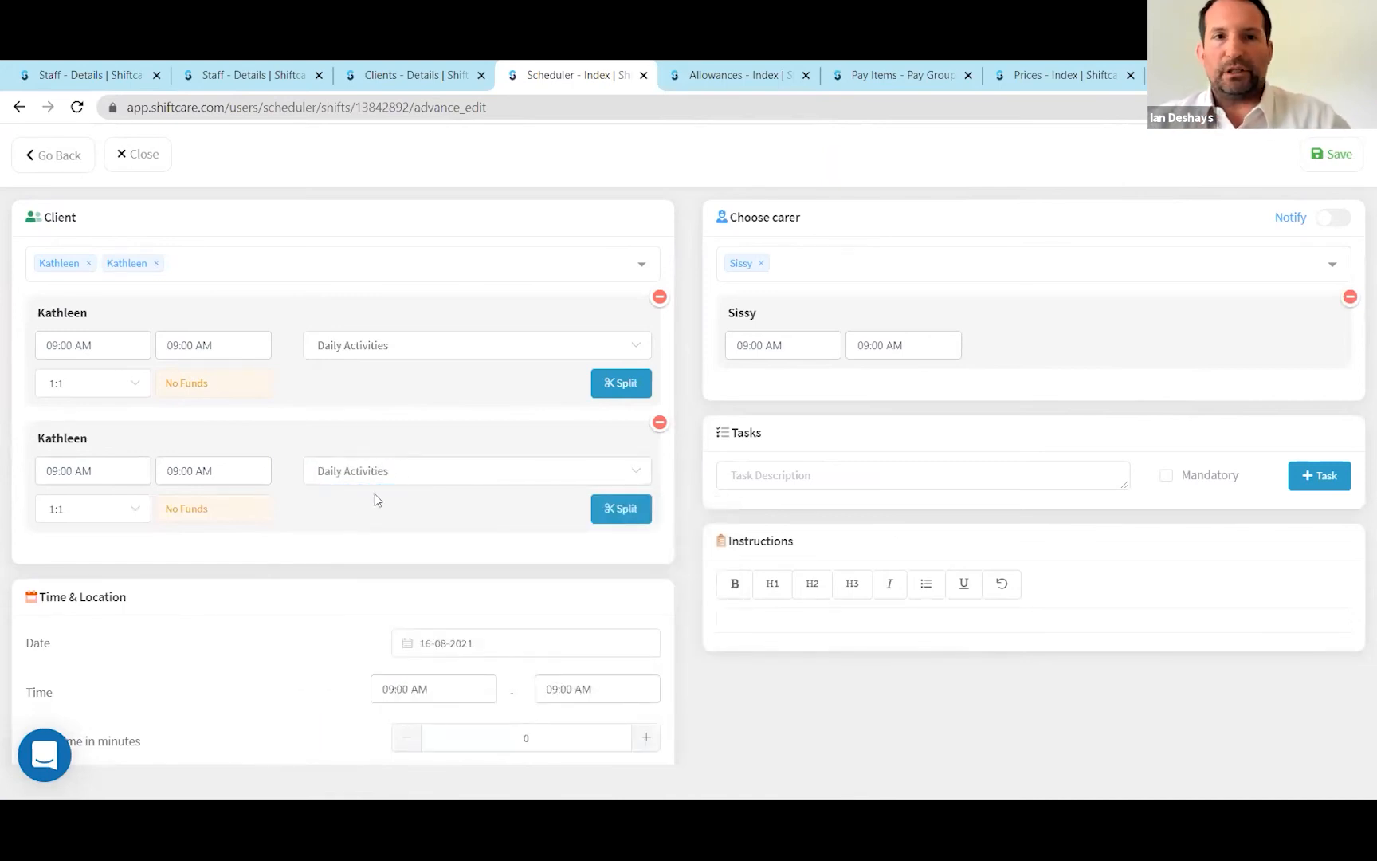
left_click(158, 163)
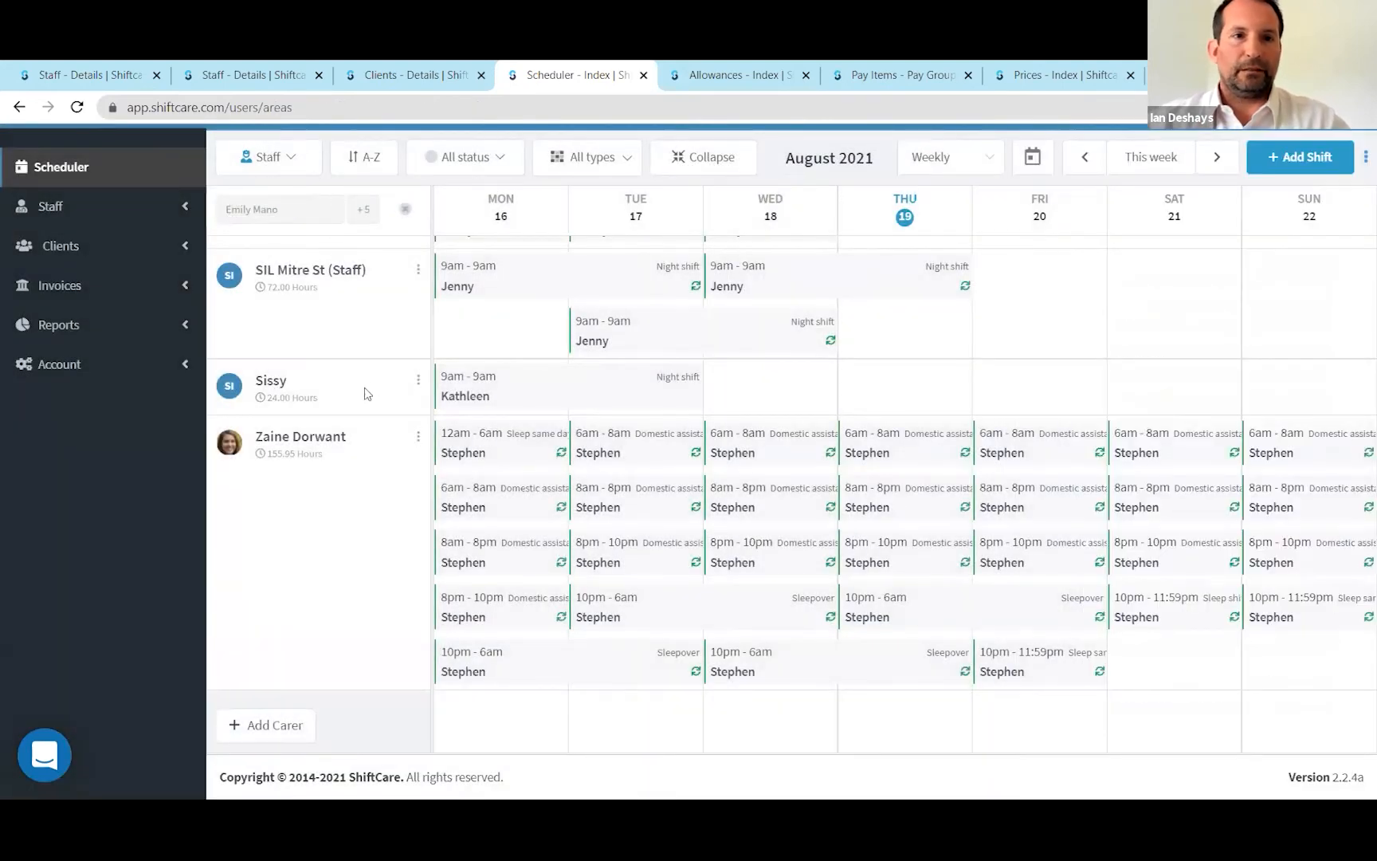
Step: Filter the Scheduler's staff list to exclude the carer on the one-off 9am - 9am night shift and the carer with the sleepover shifts
scroll(338, 431, "up", 3)
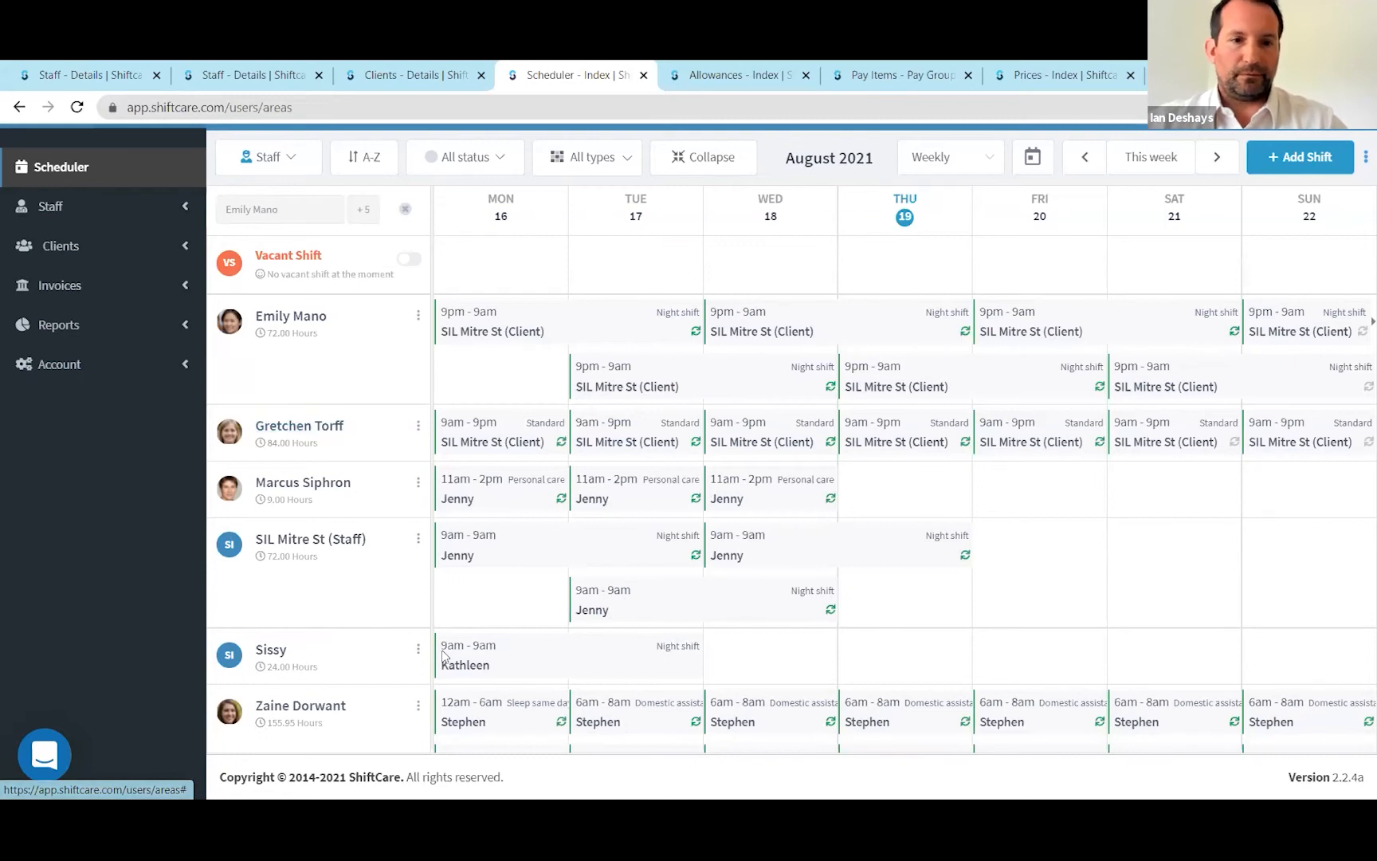
scroll(532, 670, "down", 1)
scroll(532, 670, "down", 2)
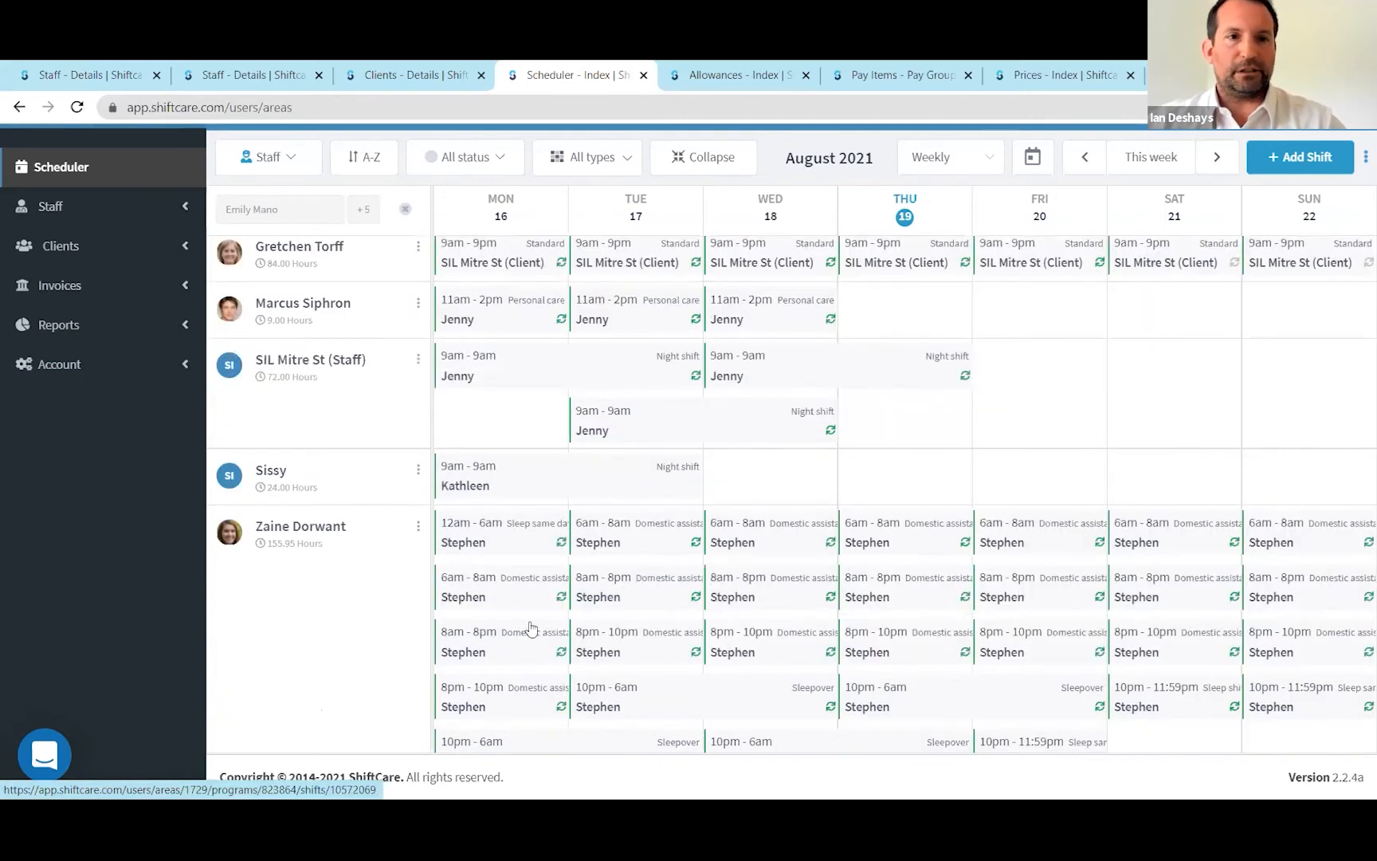
left_click(386, 216)
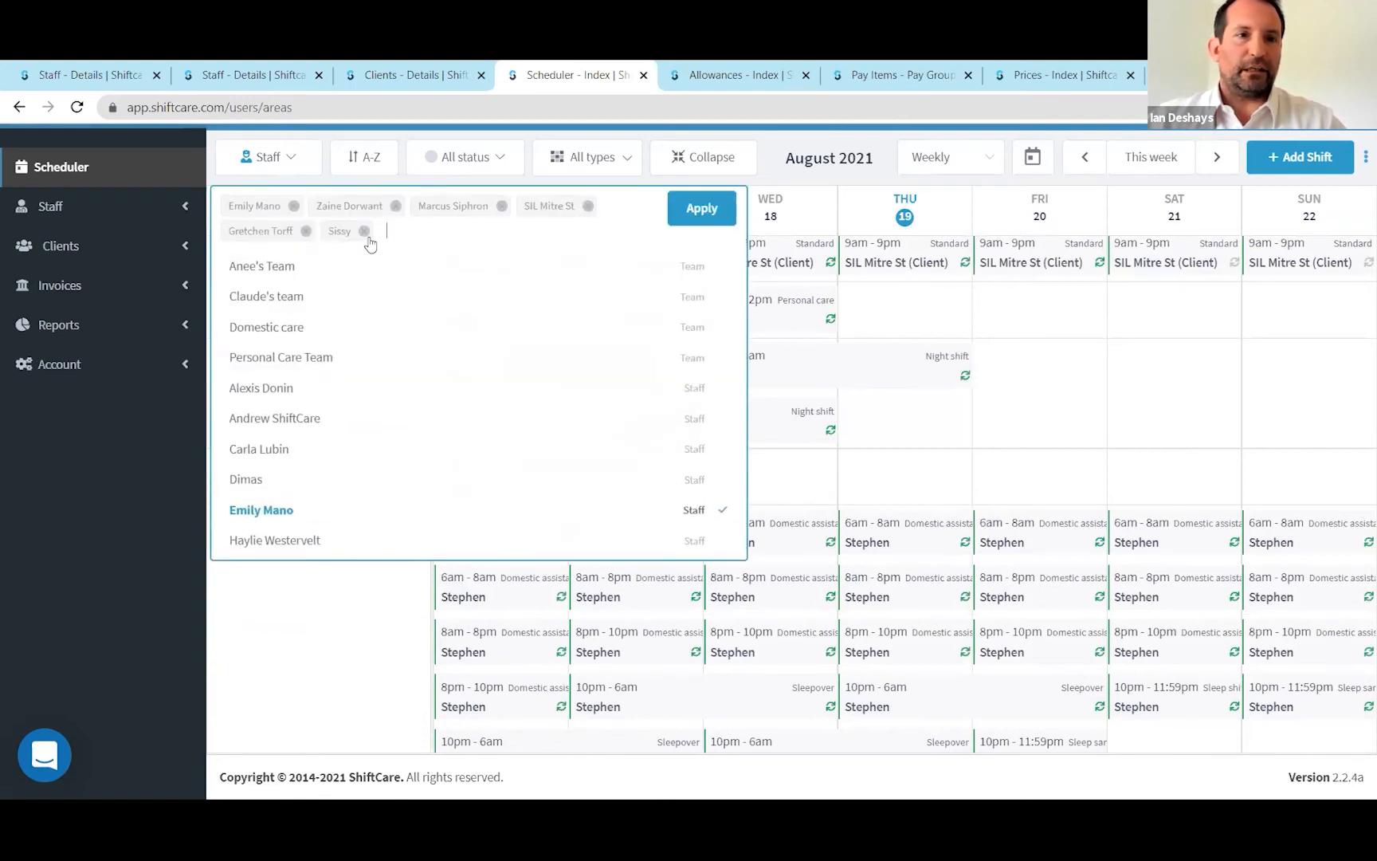
left_click(364, 231)
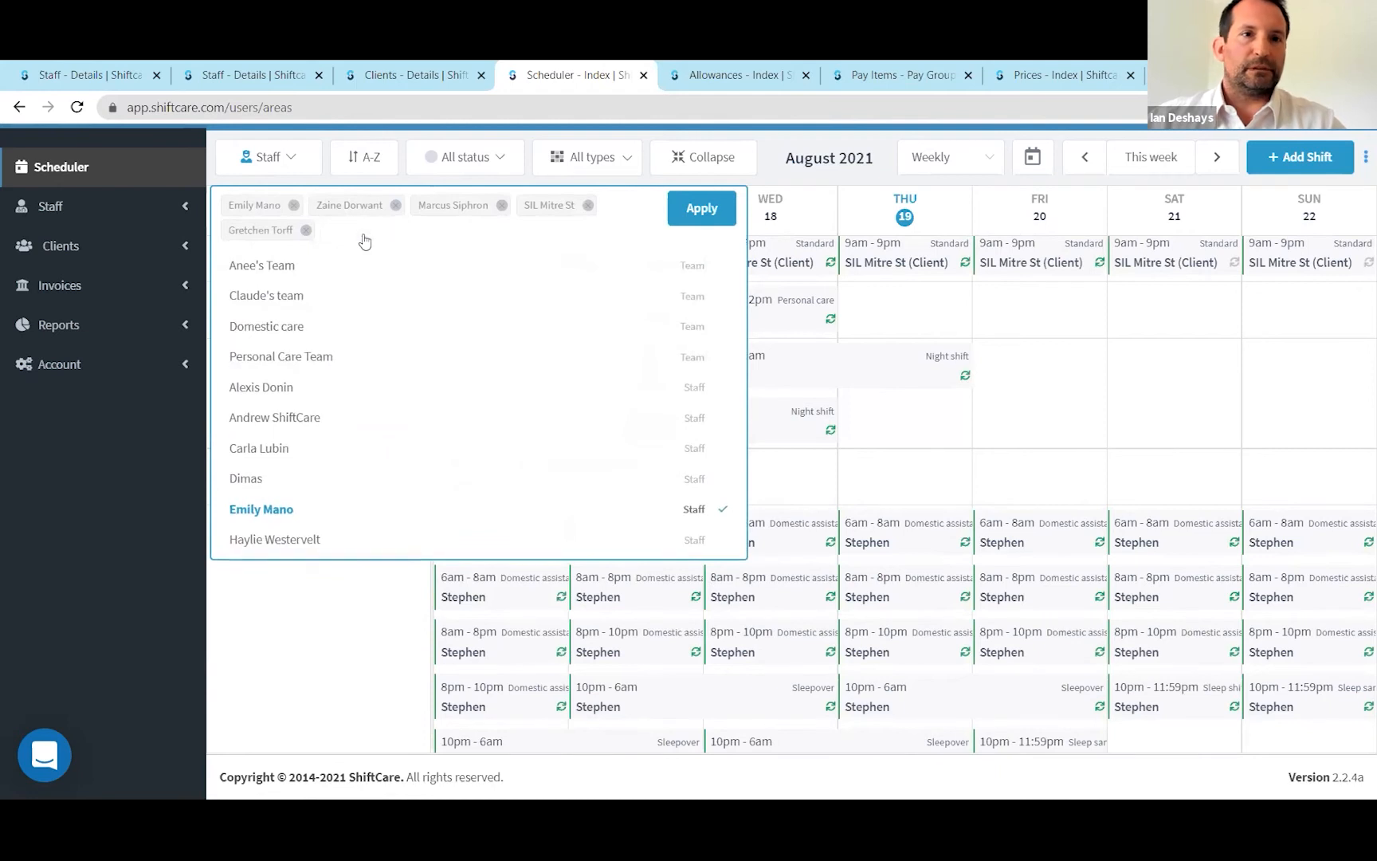
left_click(396, 206)
left_click(699, 209)
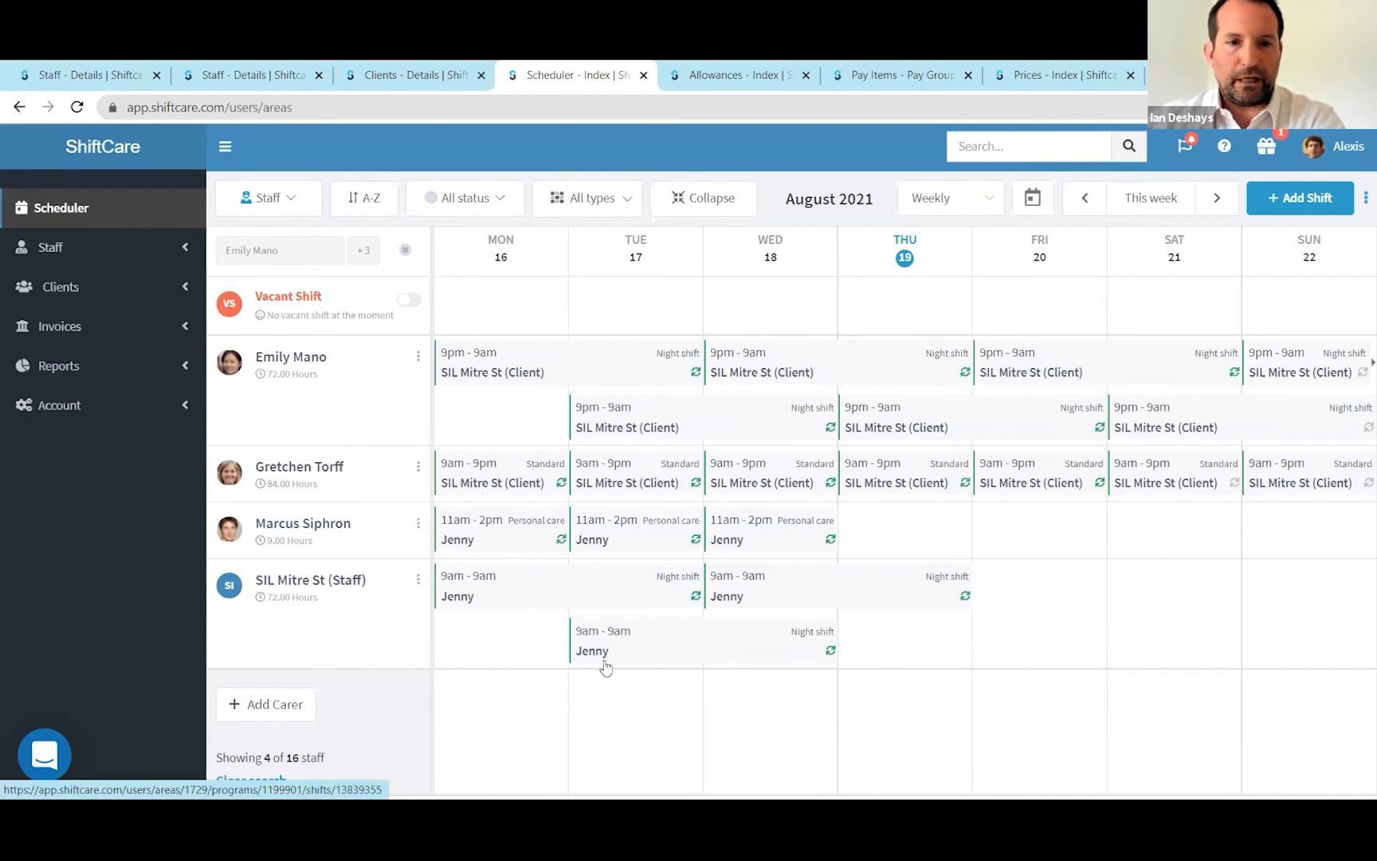
Step: Open the SIL staff entry's Monday 9am - 9am night shift and check its weekly recurrence, price book and ratio
left_click(661, 582)
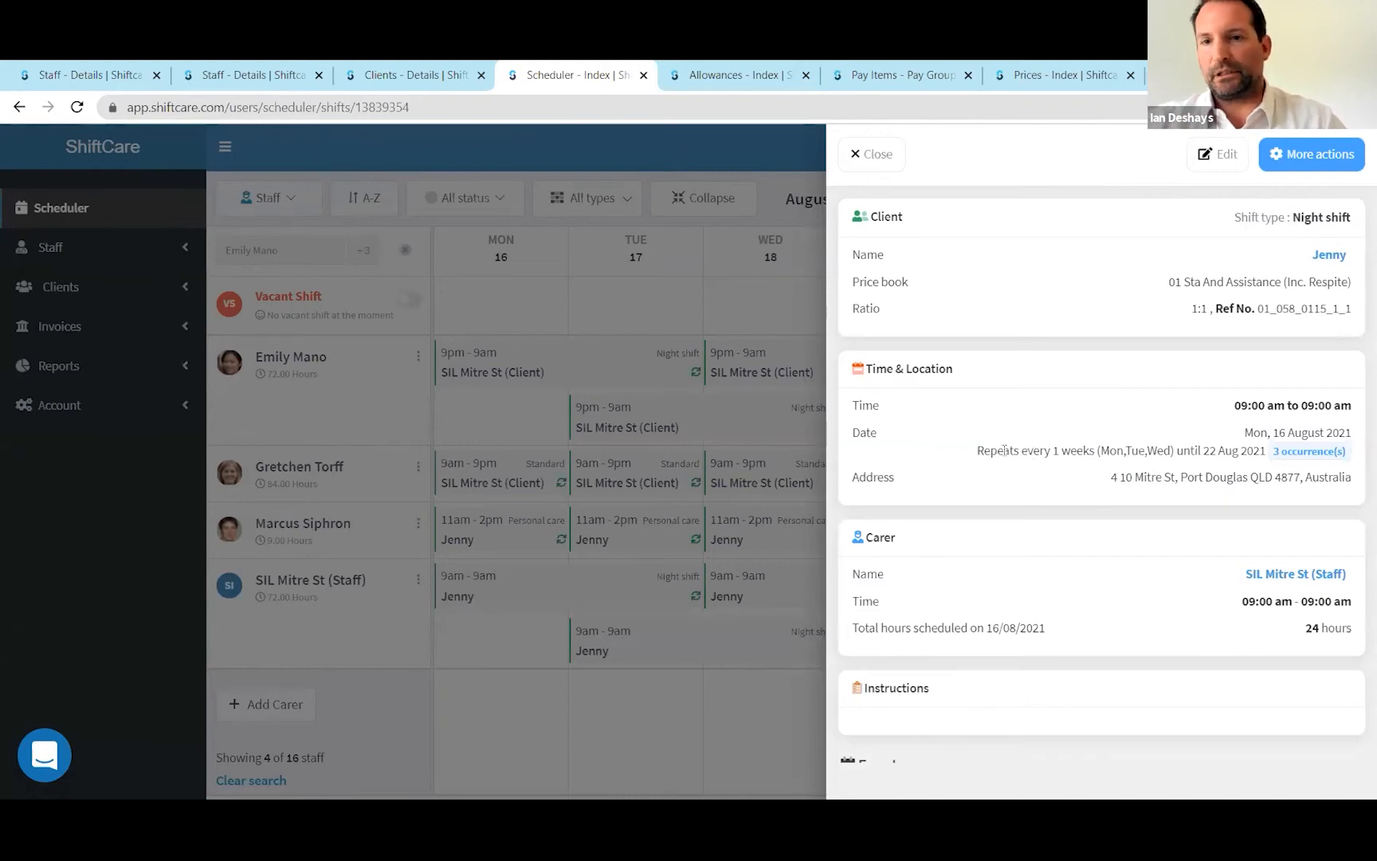
left_click_drag(1105, 450, 1171, 450)
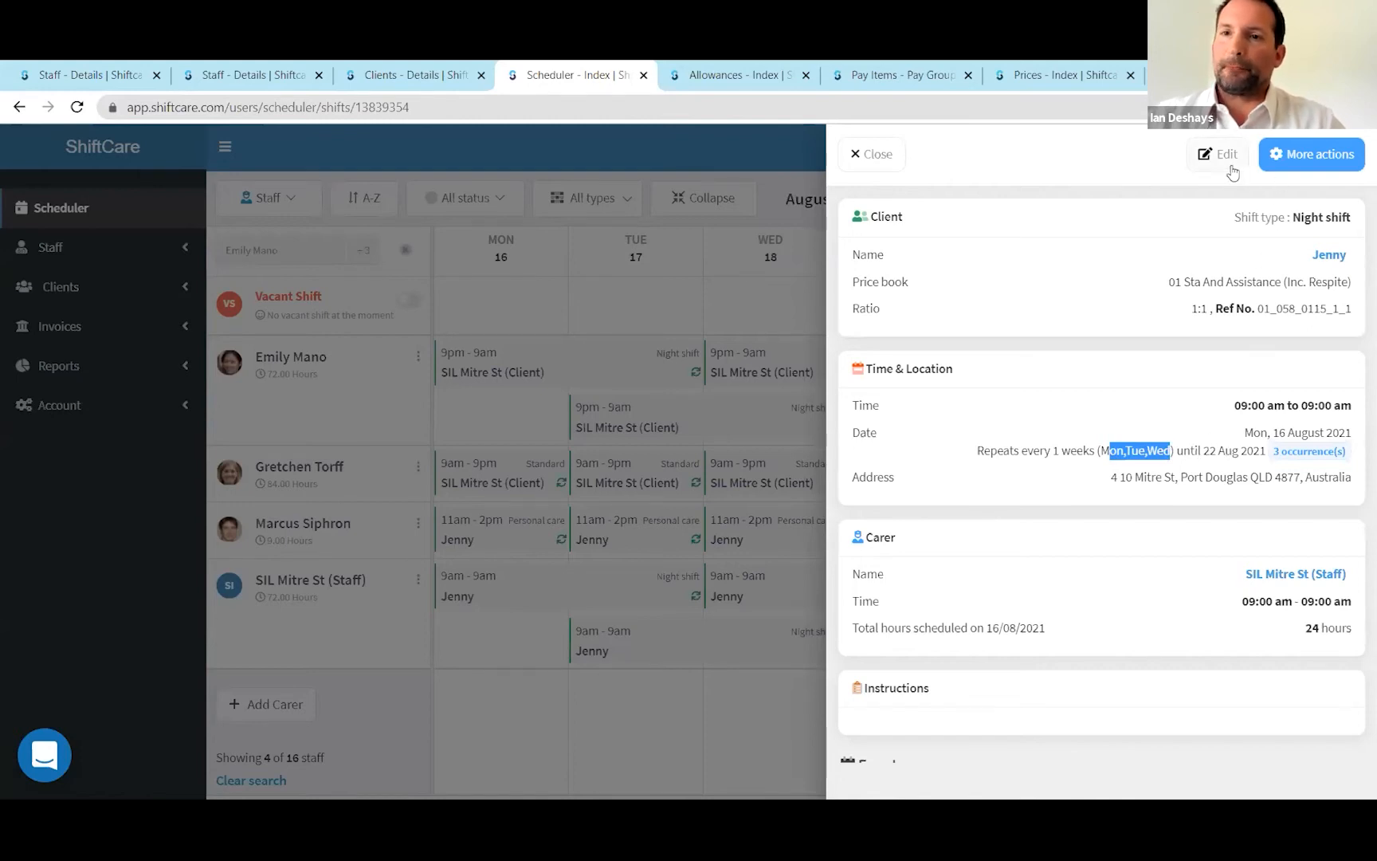
left_click_drag(1165, 284, 1254, 309)
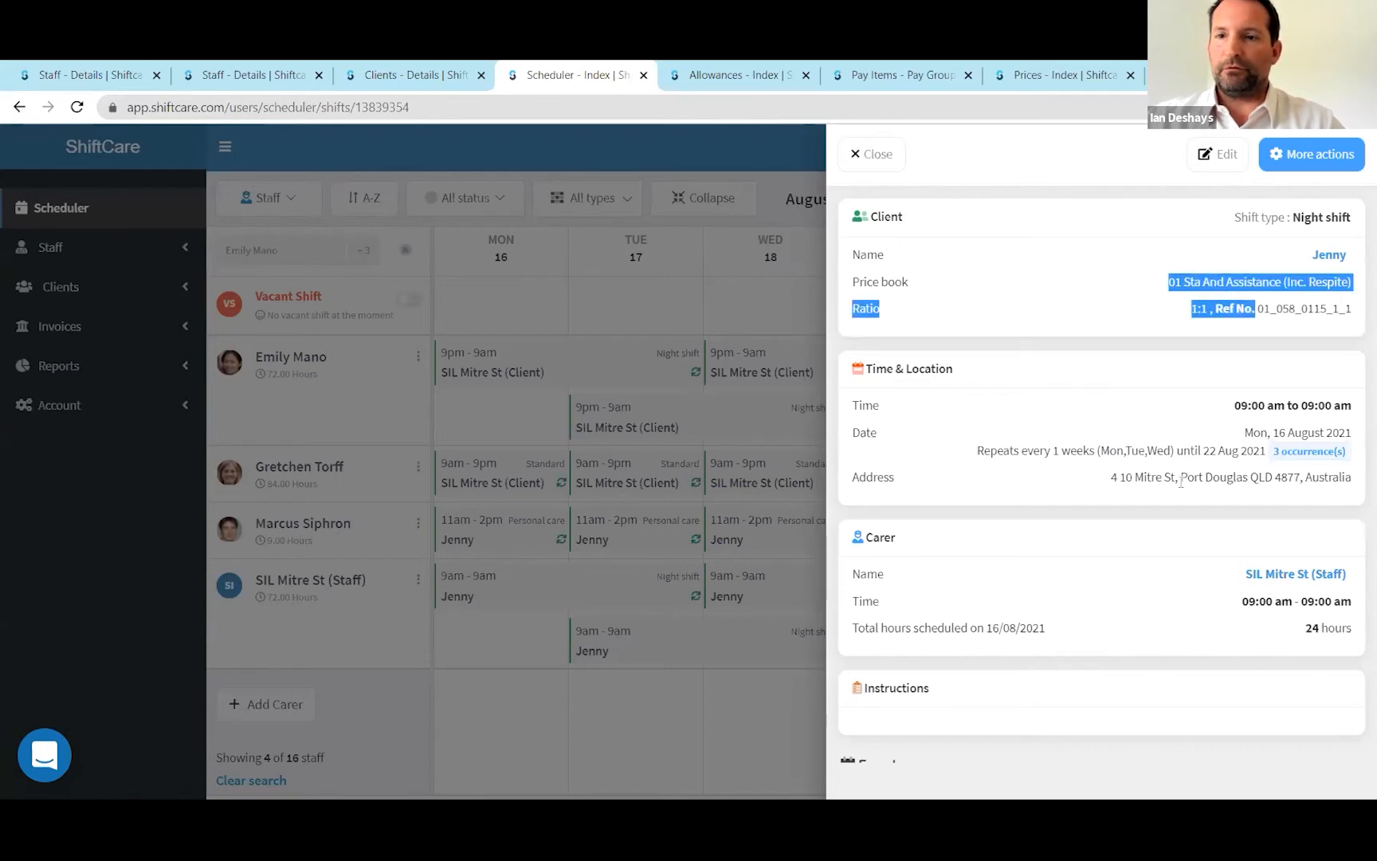
left_click(1168, 368)
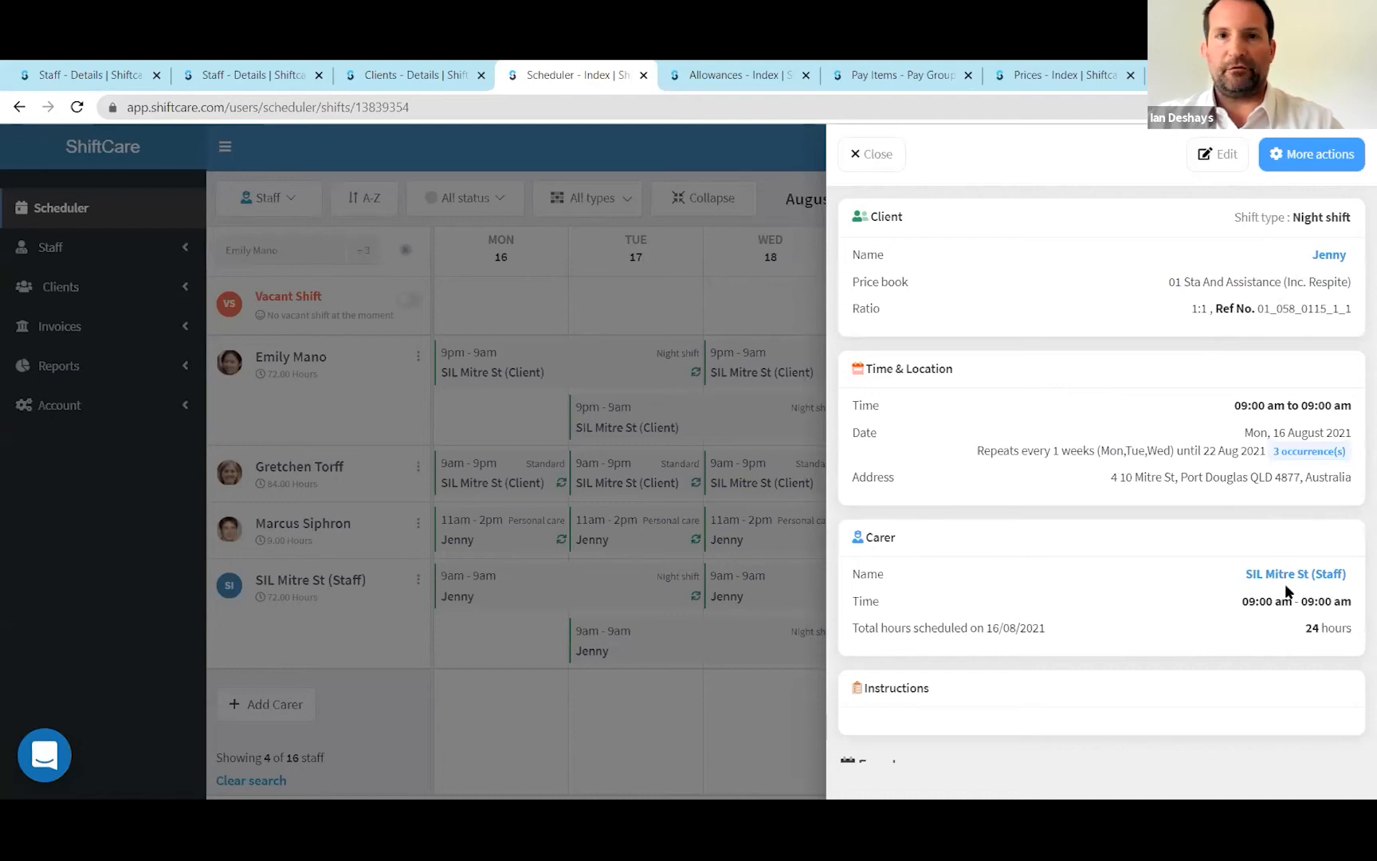
Step: Check the No Access setting in the SIL placeholder's staff profile, and close that profile
left_click(271, 80)
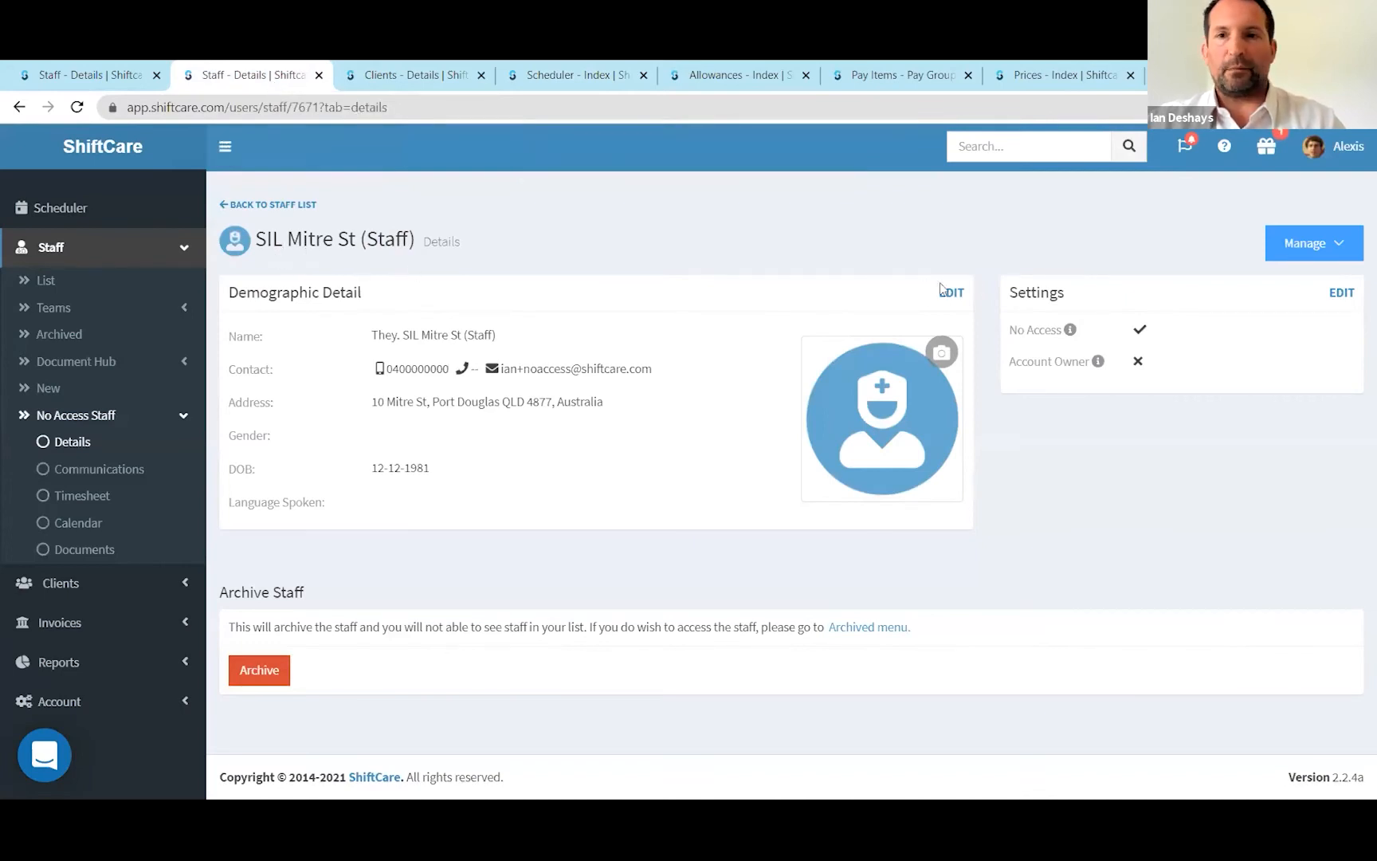
left_click_drag(1016, 330, 1051, 335)
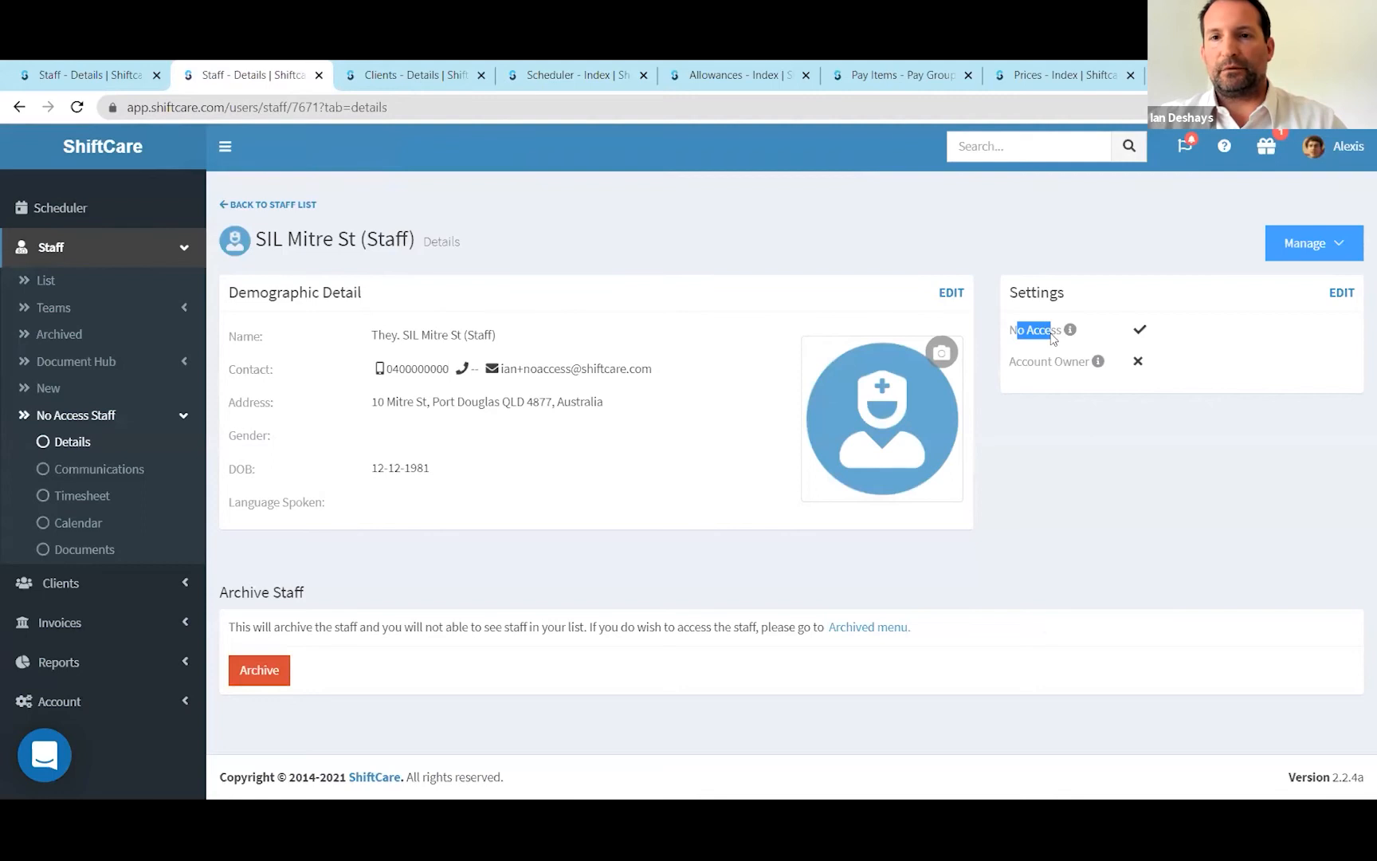
triple_click(1016, 334)
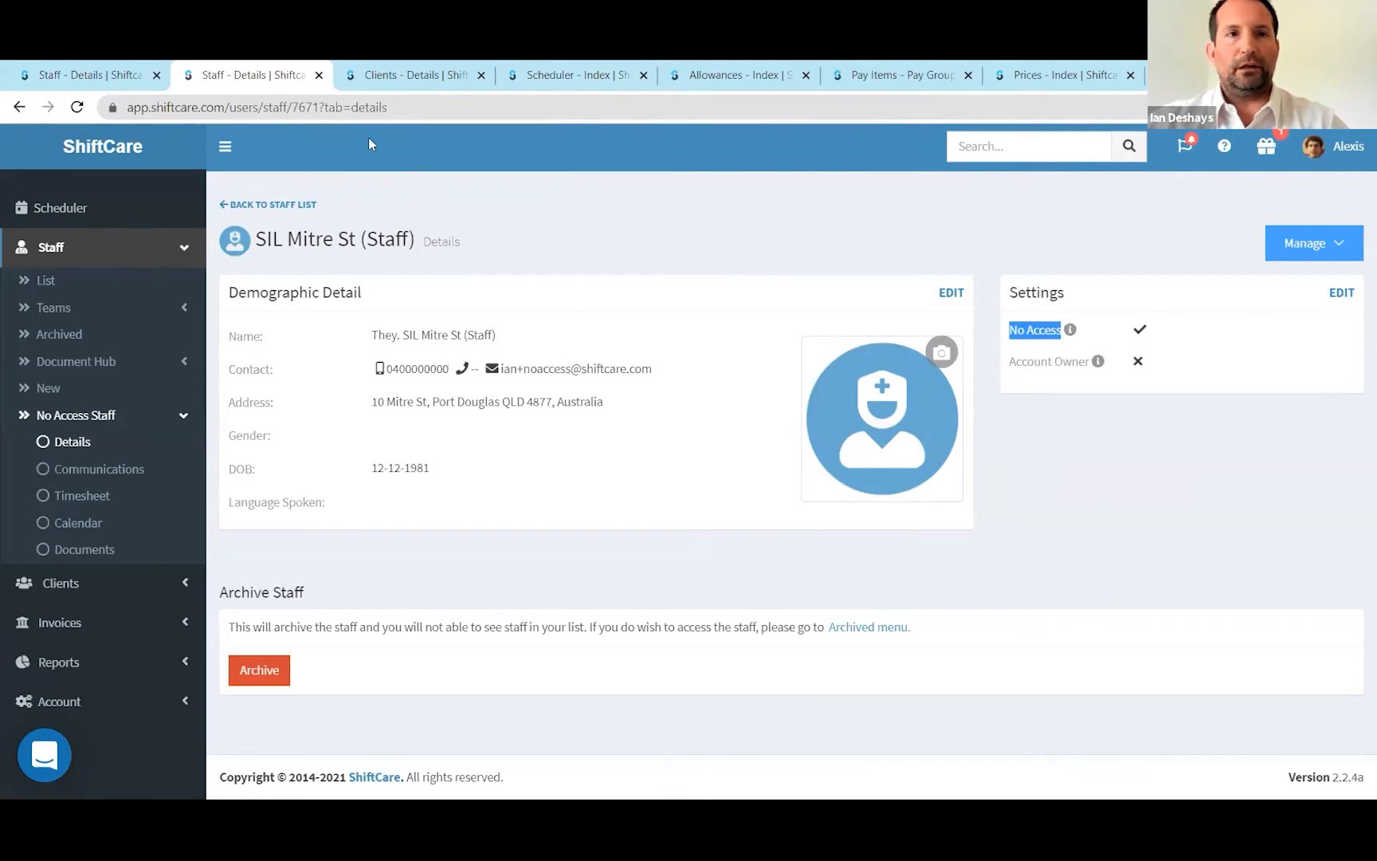
left_click(318, 75)
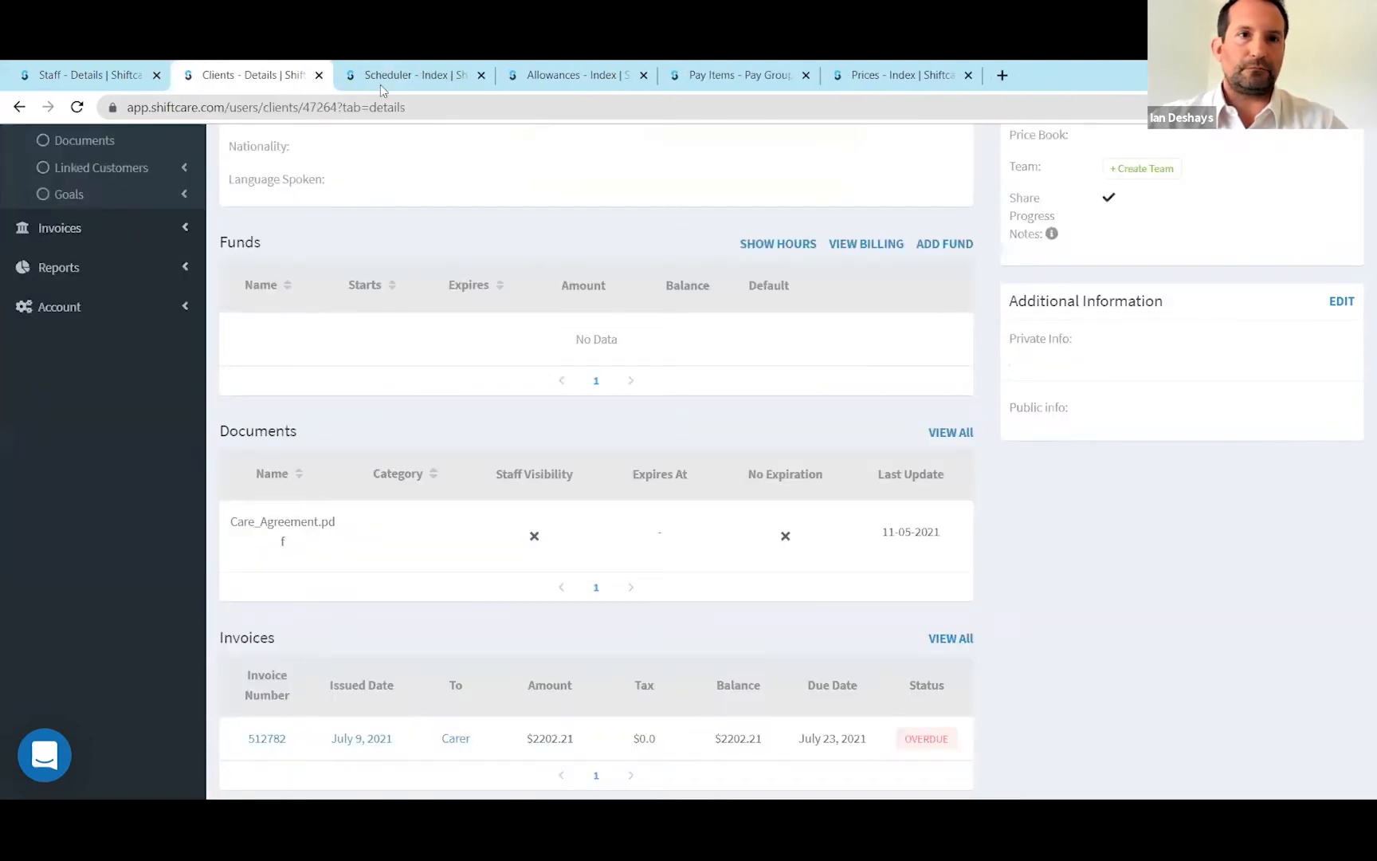
Step: Copy the night shift's price book name, 01 Sta And Assistance (Inc. Respite), find it in Prices, and check its weekday 1:1 fixed price
left_click(399, 86)
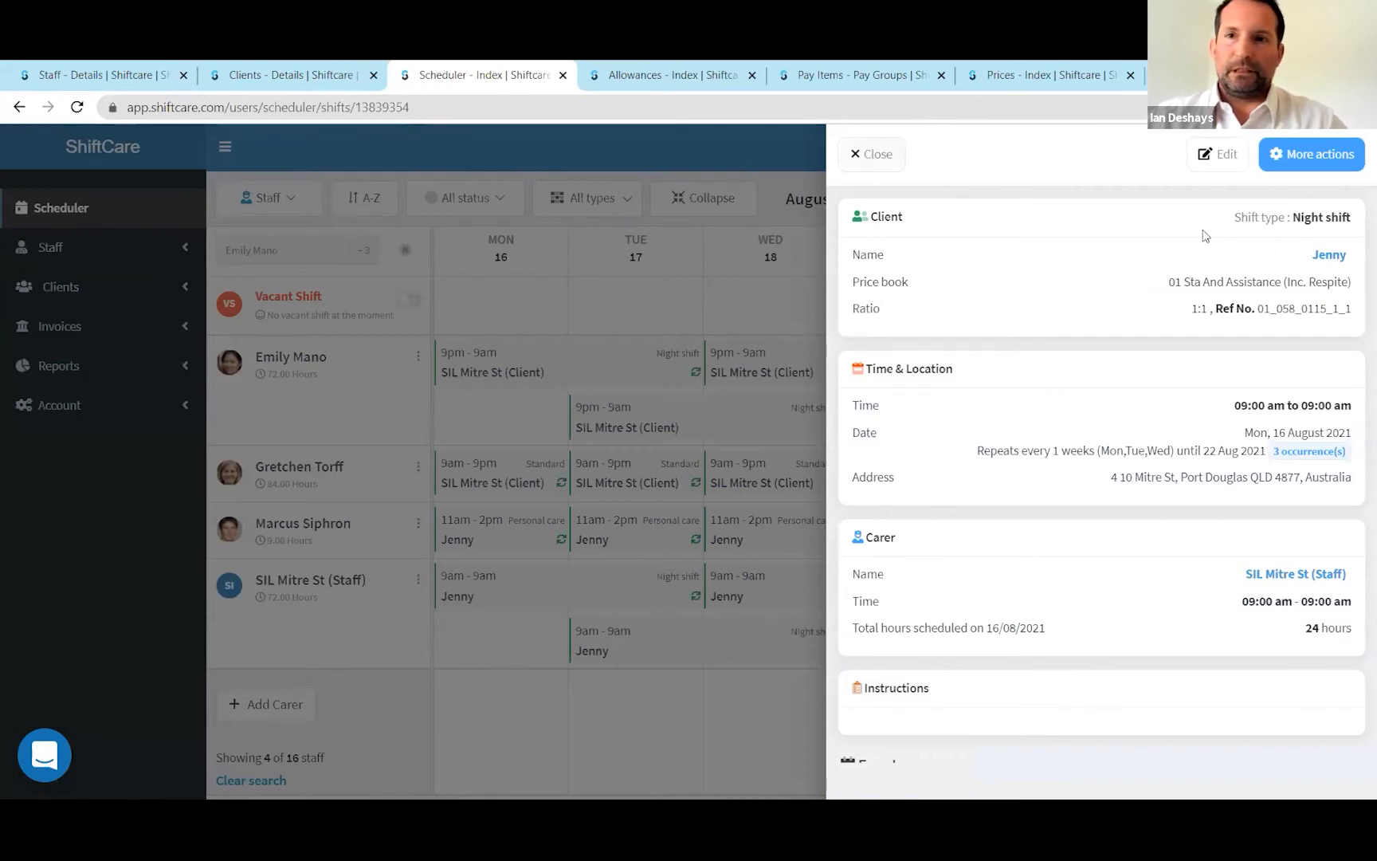
left_click_drag(1169, 284, 1352, 284)
key("ctrl+c")
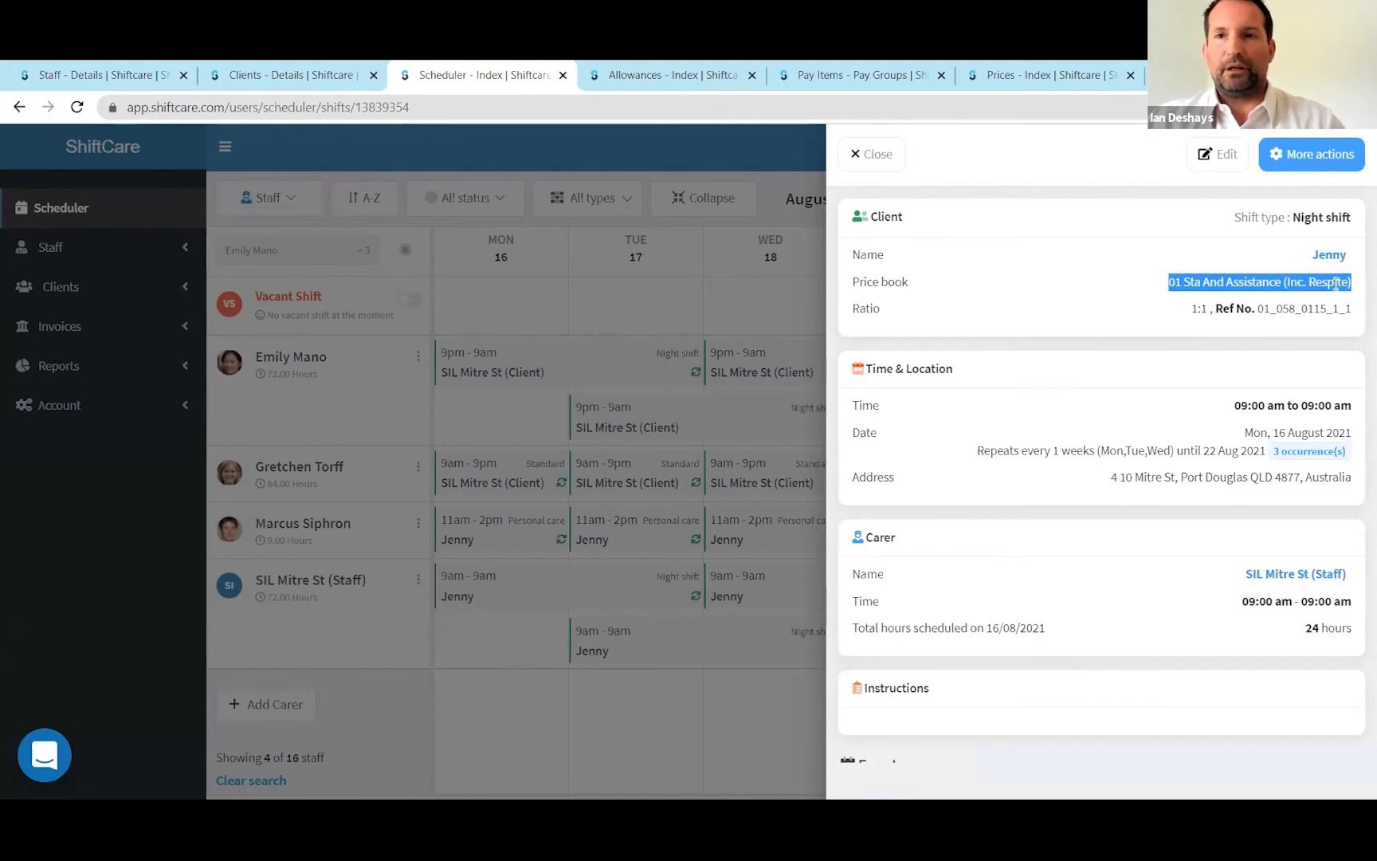
left_click(1072, 74)
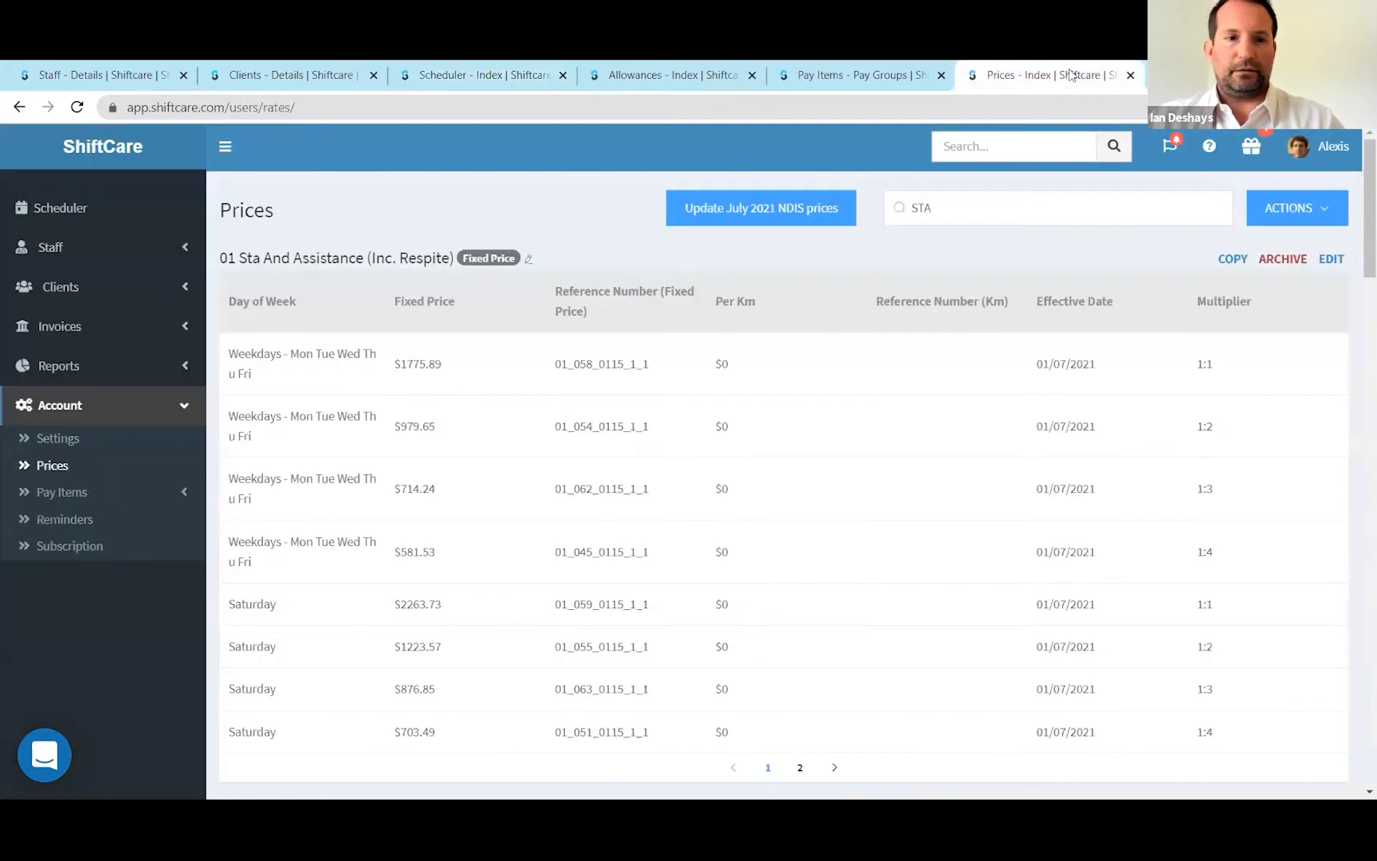
key("ctrl+f")
key("ctrl+v")
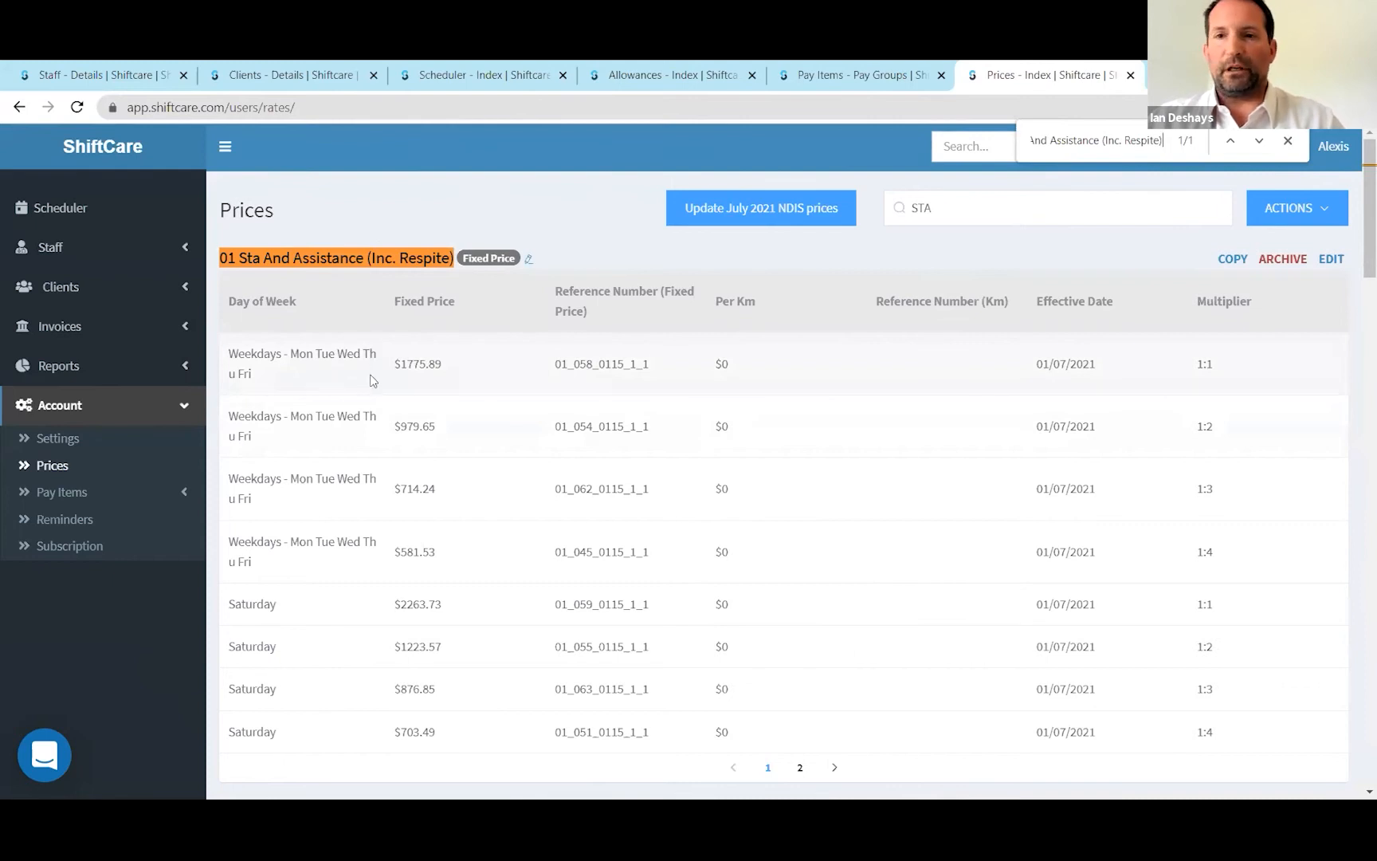
left_click_drag(400, 364, 445, 365)
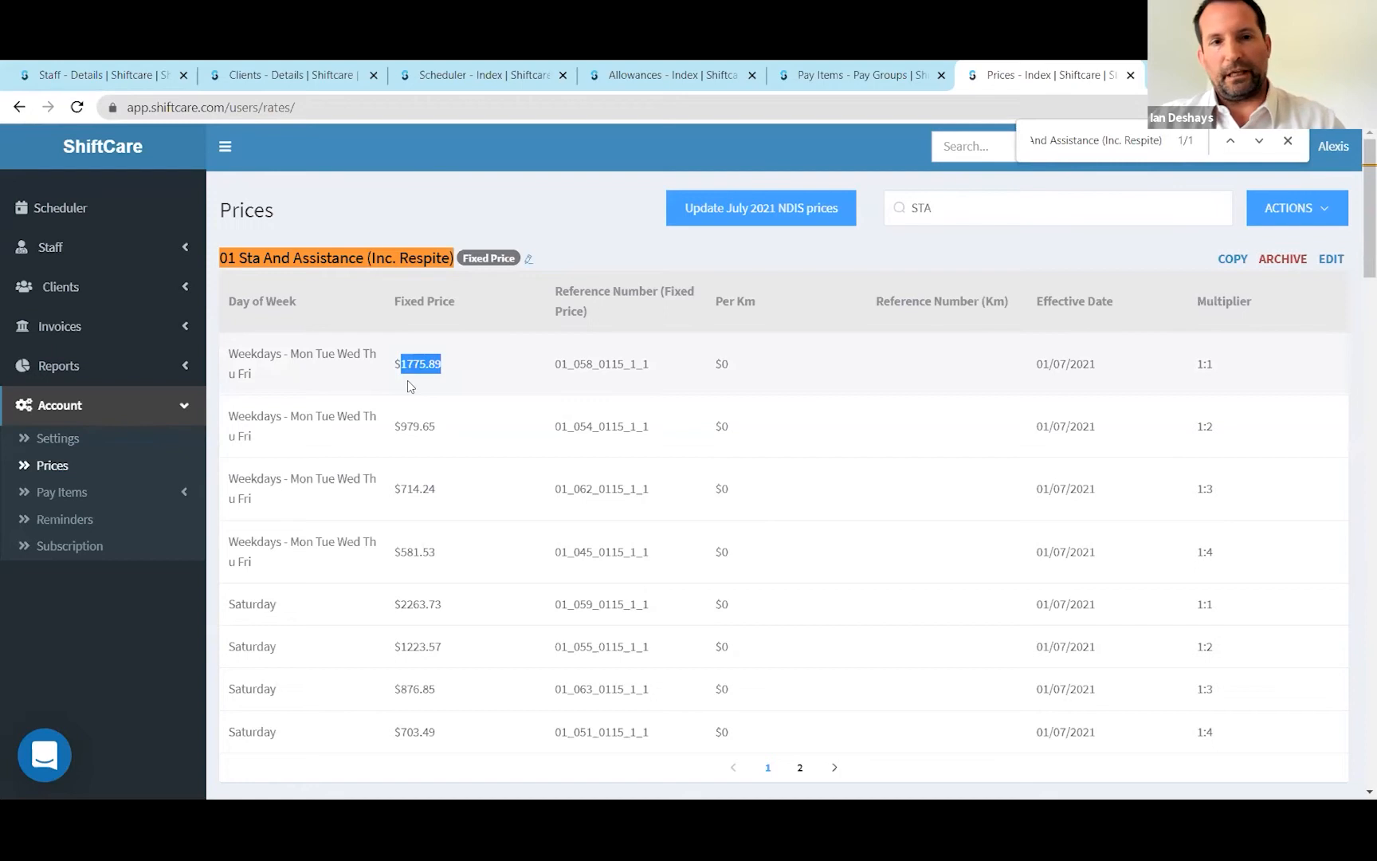
Step: Compare Monday's 11am - 2pm personal care shift's price book with the 01 Assistance With Self Care Activities In A Sta entry in Prices
left_click(280, 85)
left_click(428, 84)
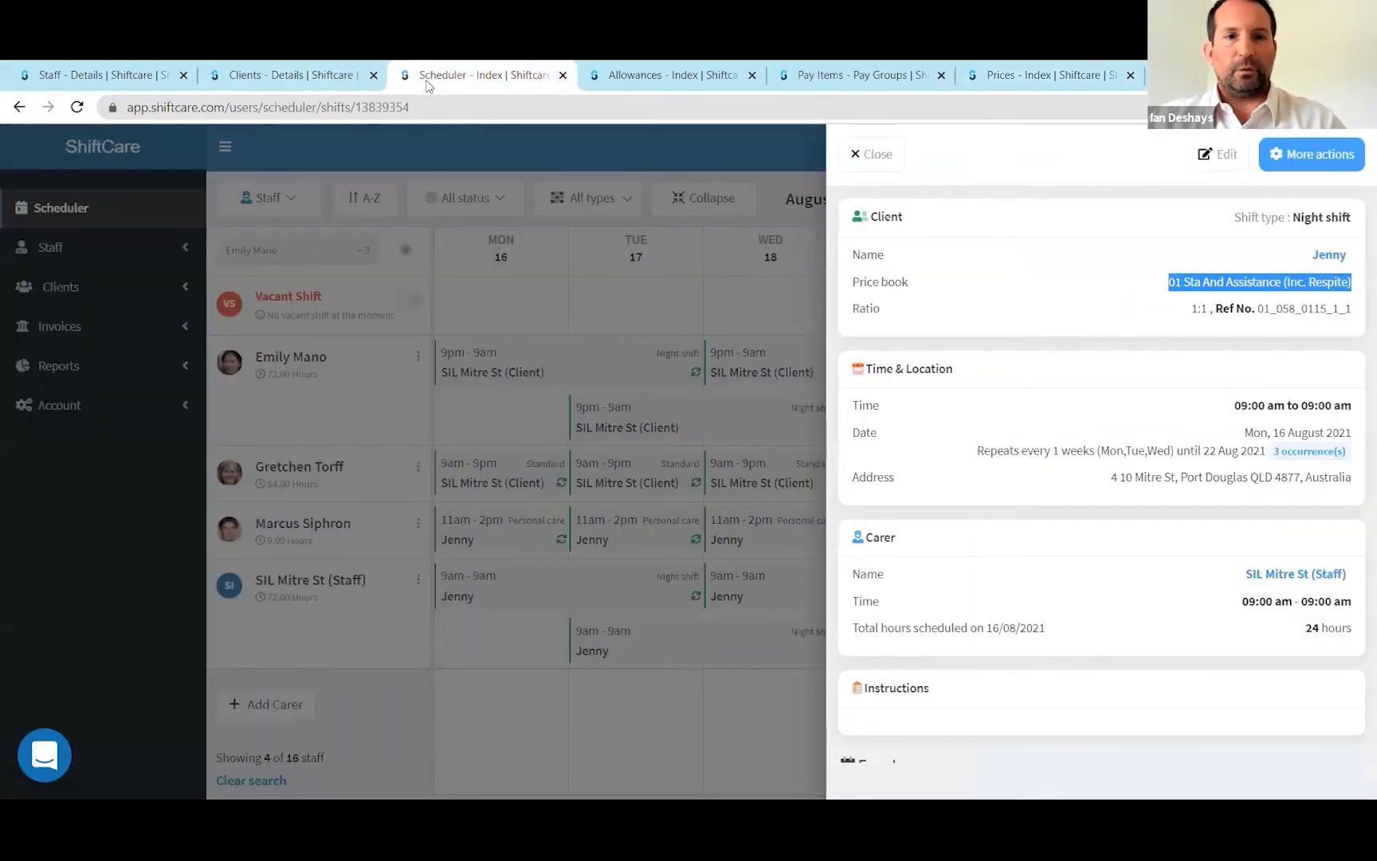
left_click(874, 155)
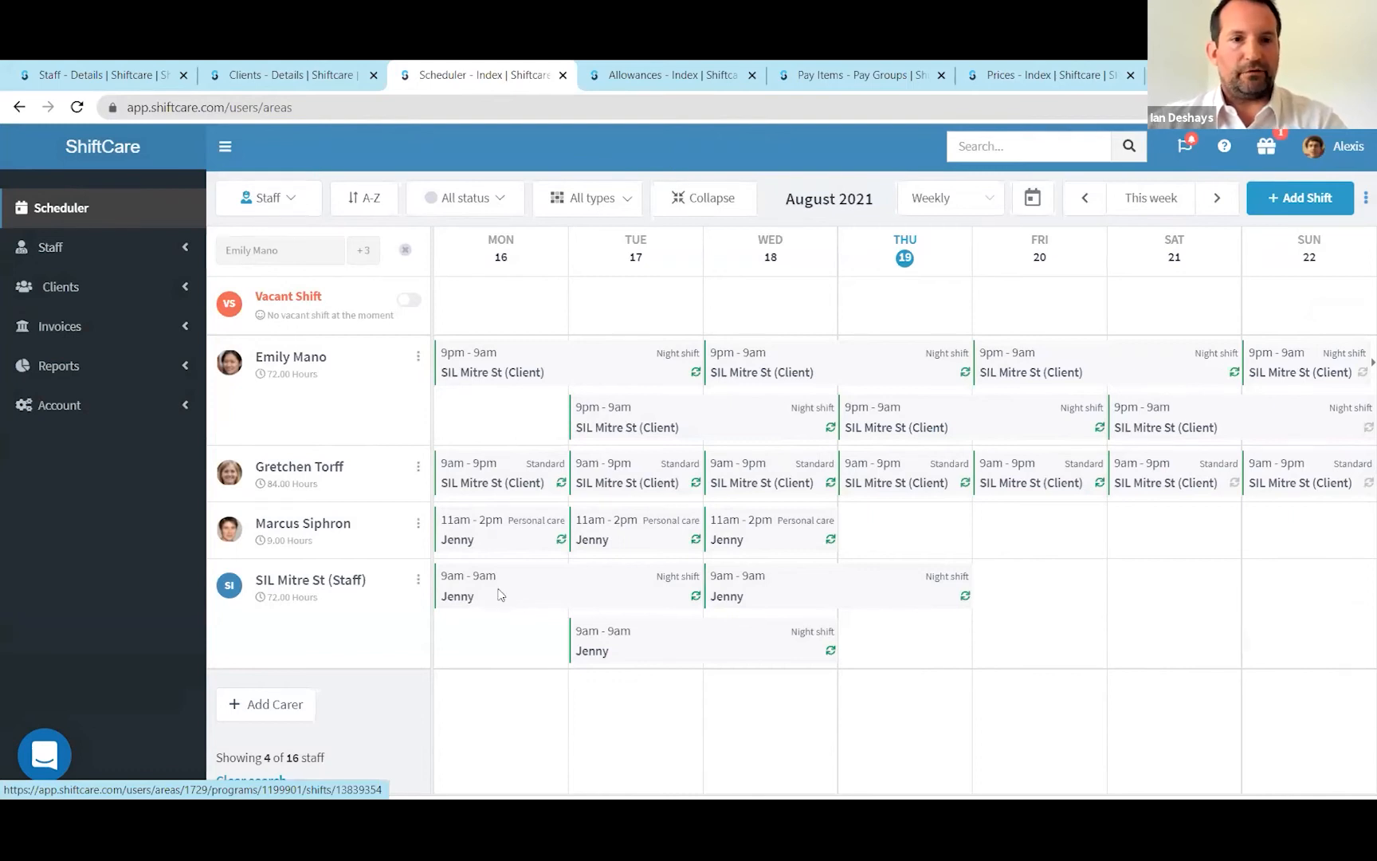
left_click(488, 530)
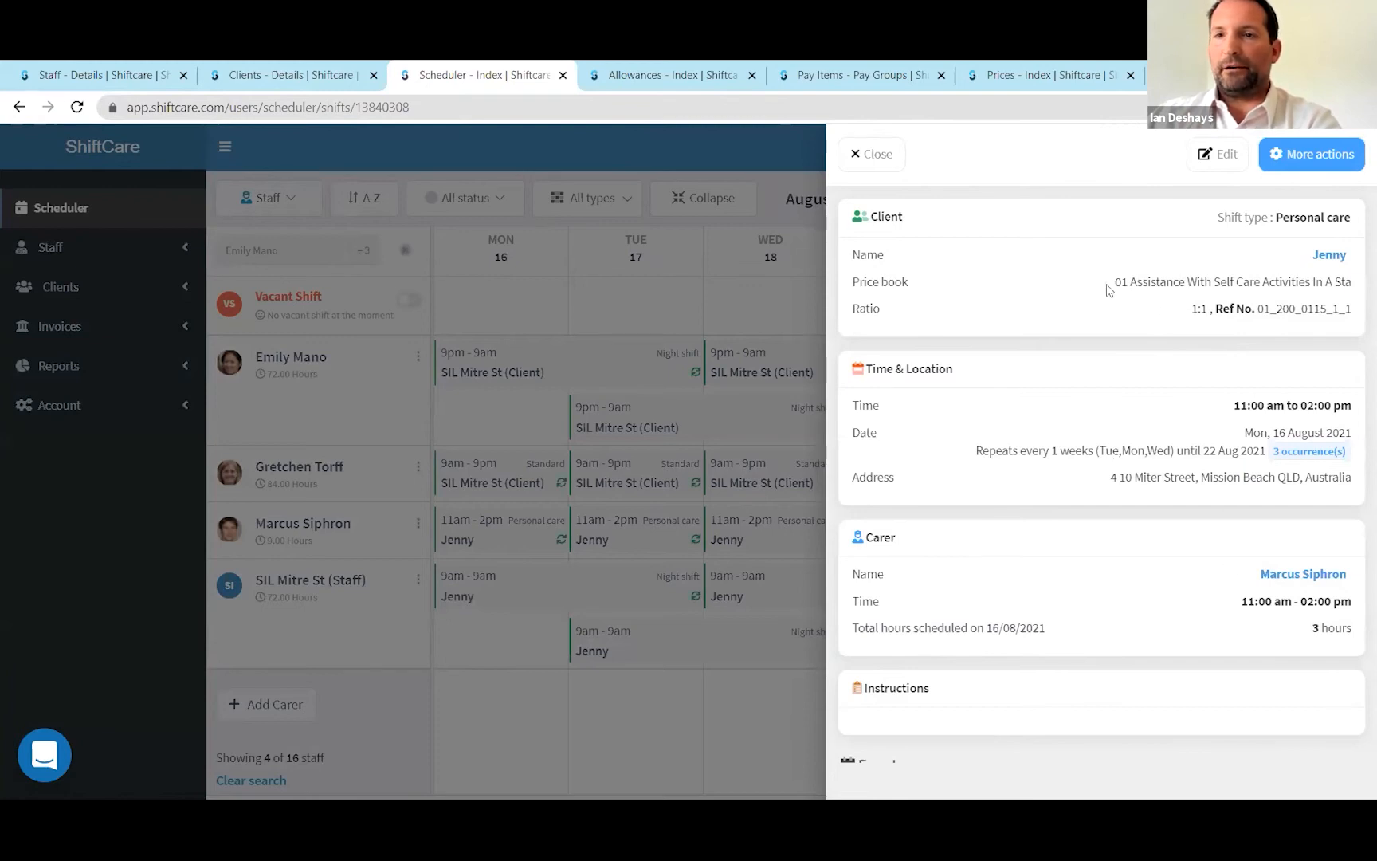
left_click_drag(1120, 283, 1347, 283)
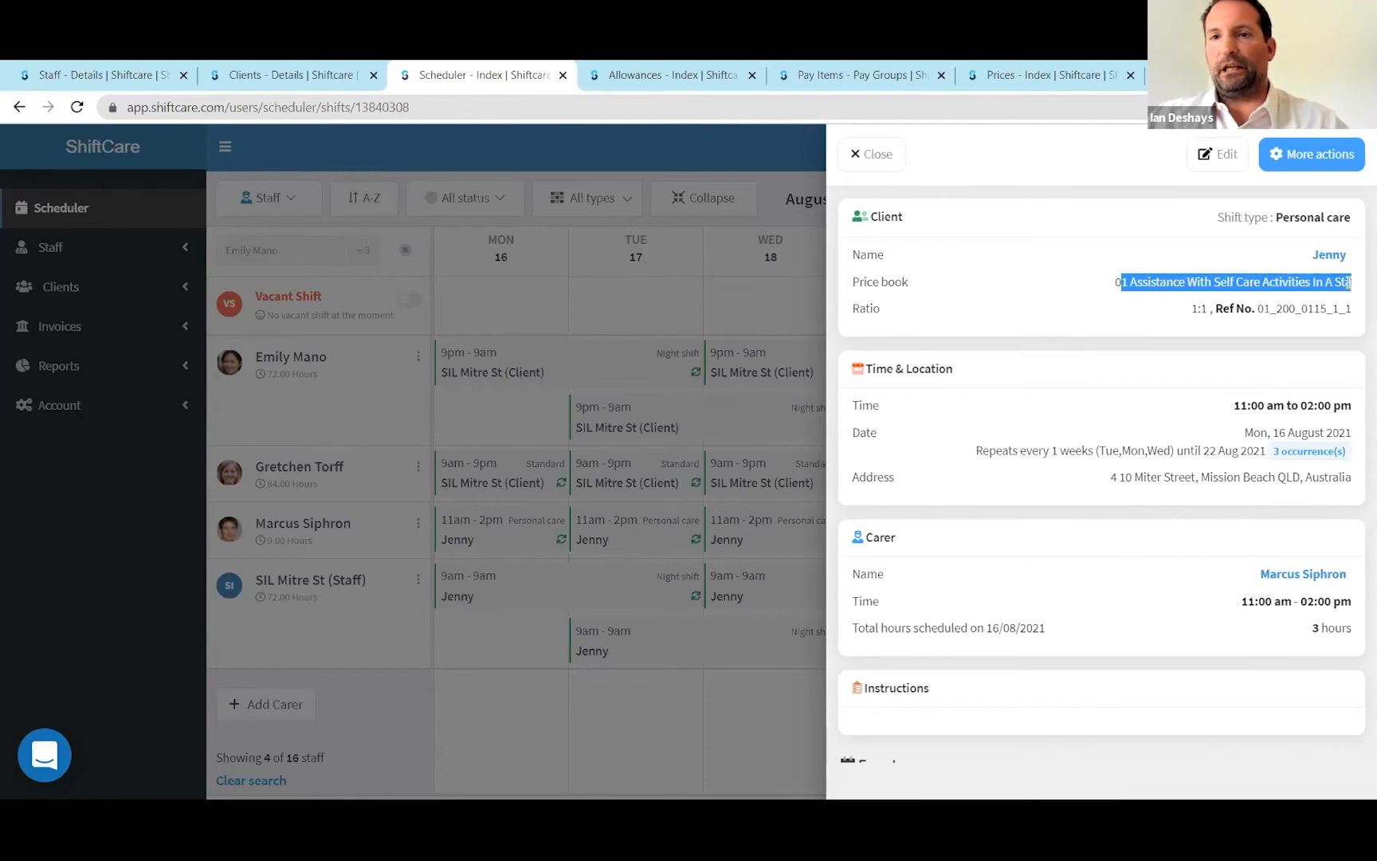
left_click(1063, 74)
scroll(798, 566, "down", 1)
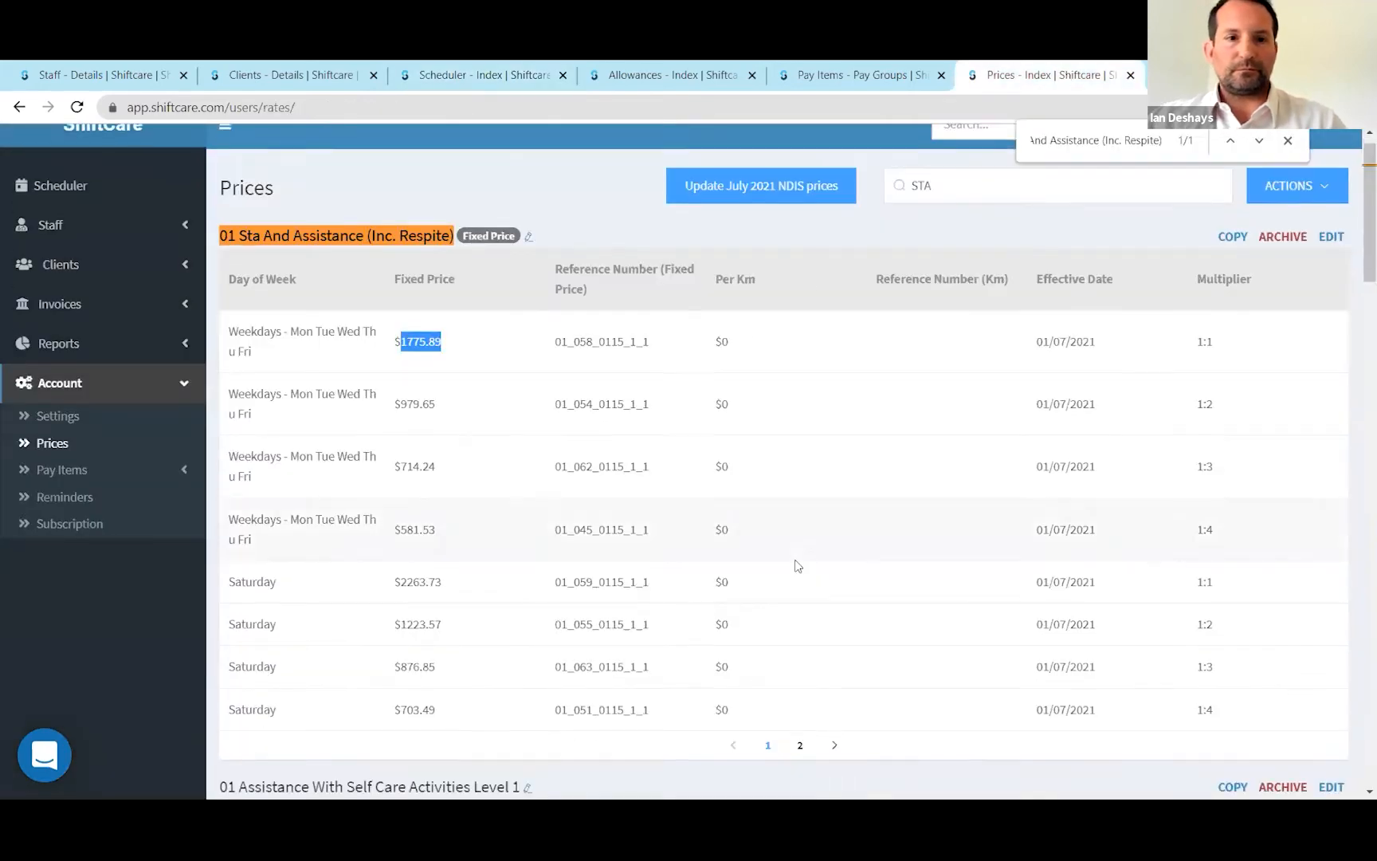
scroll(798, 566, "down", 11)
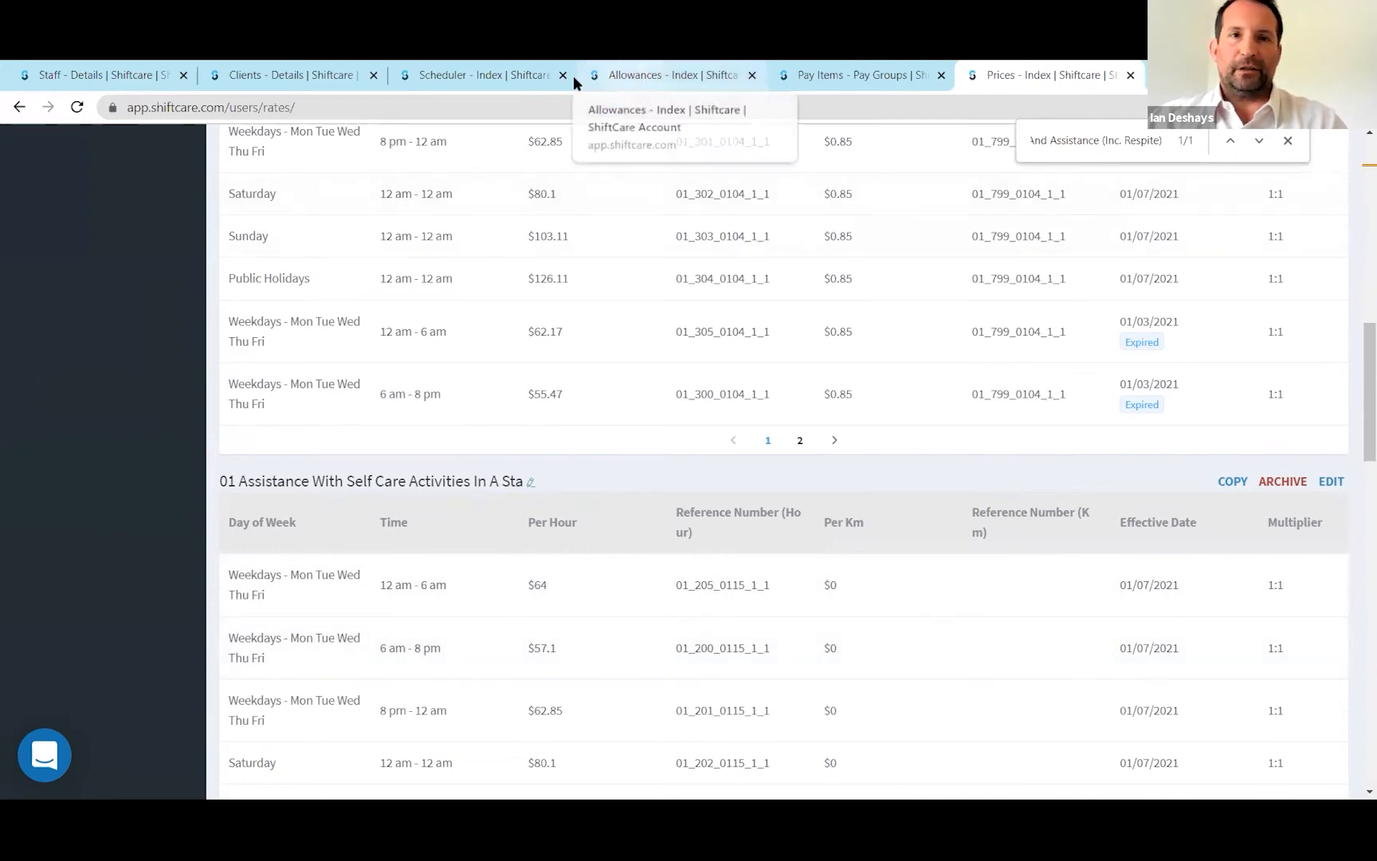
Step: Check the carer's total scheduled hours on the 11am - 2pm personal care shift, and close the shift details
left_click(499, 82)
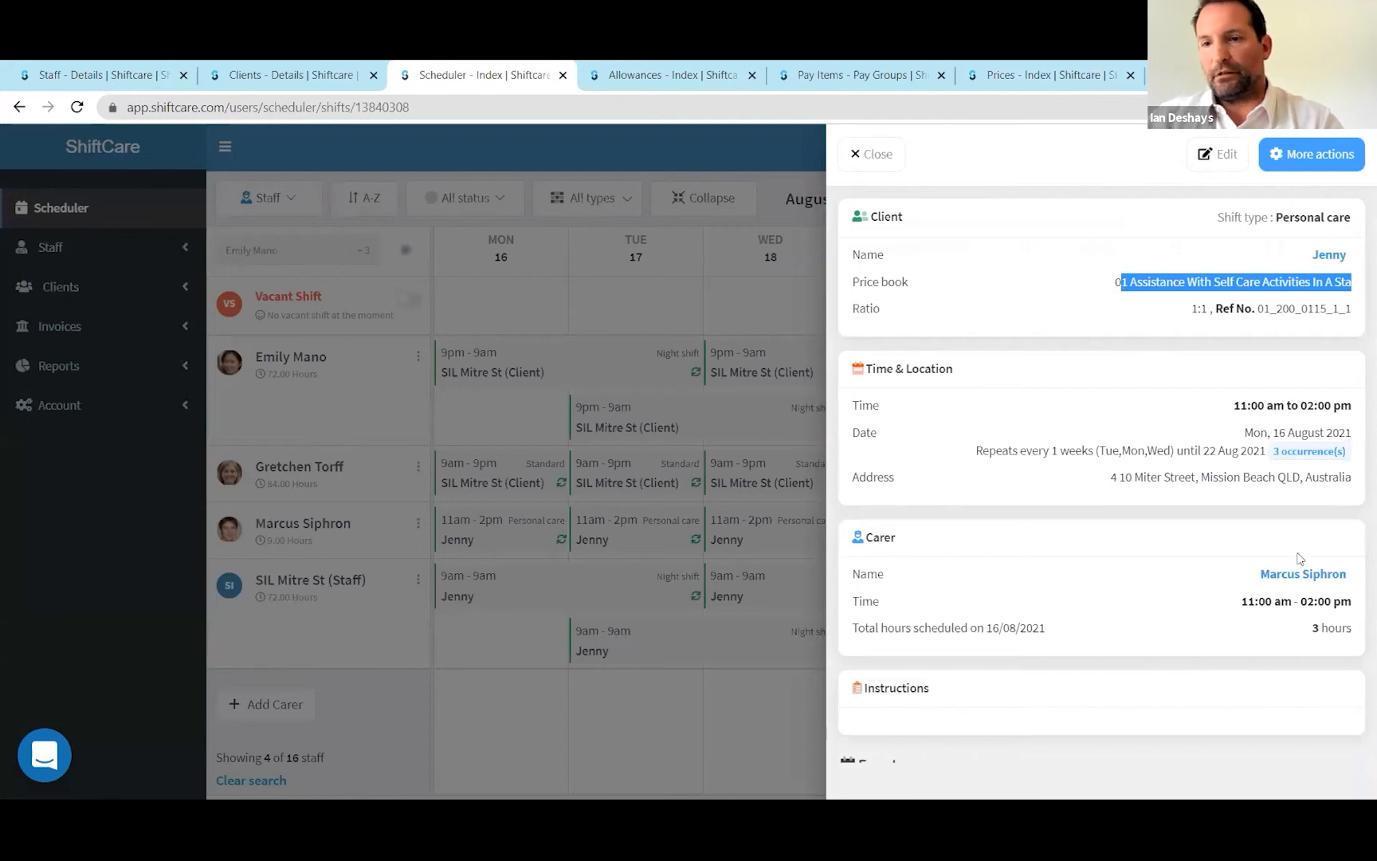
left_click(1319, 629)
left_click_drag(1329, 629, 1333, 629)
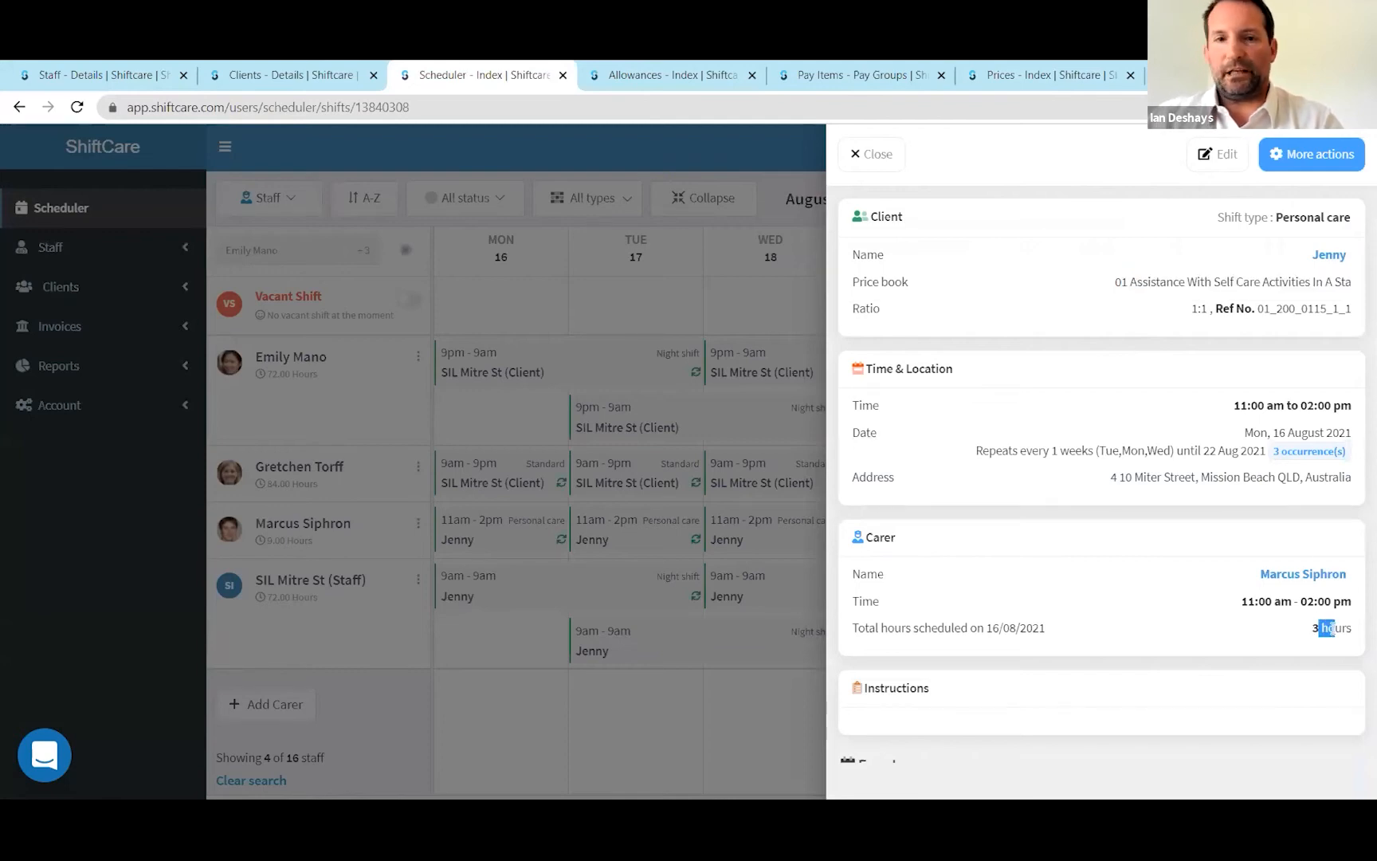
left_click(876, 151)
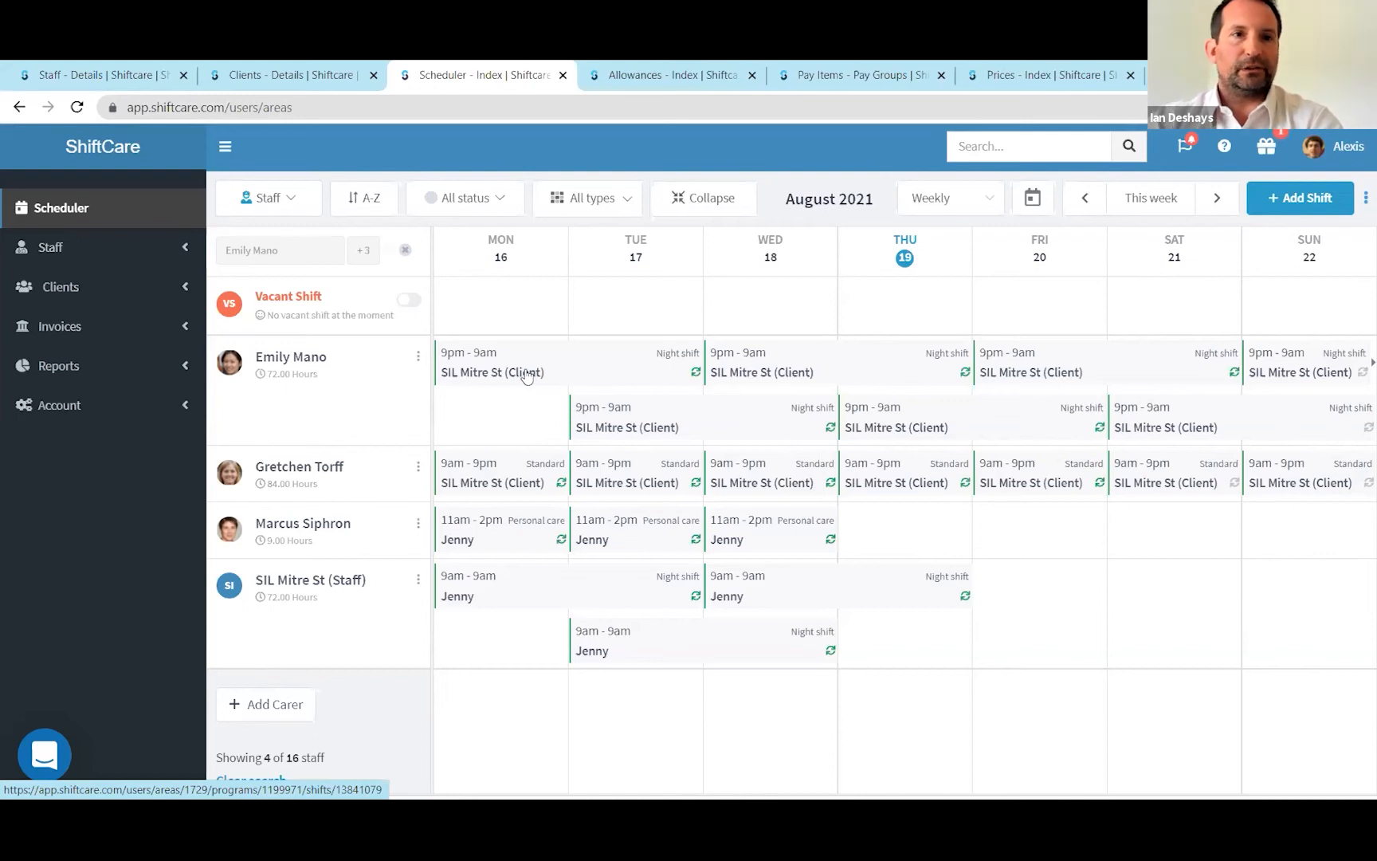
Step: Review the SIL placeholder's client profile from its demographic details and settings, and return to the Scheduler
left_click(311, 77)
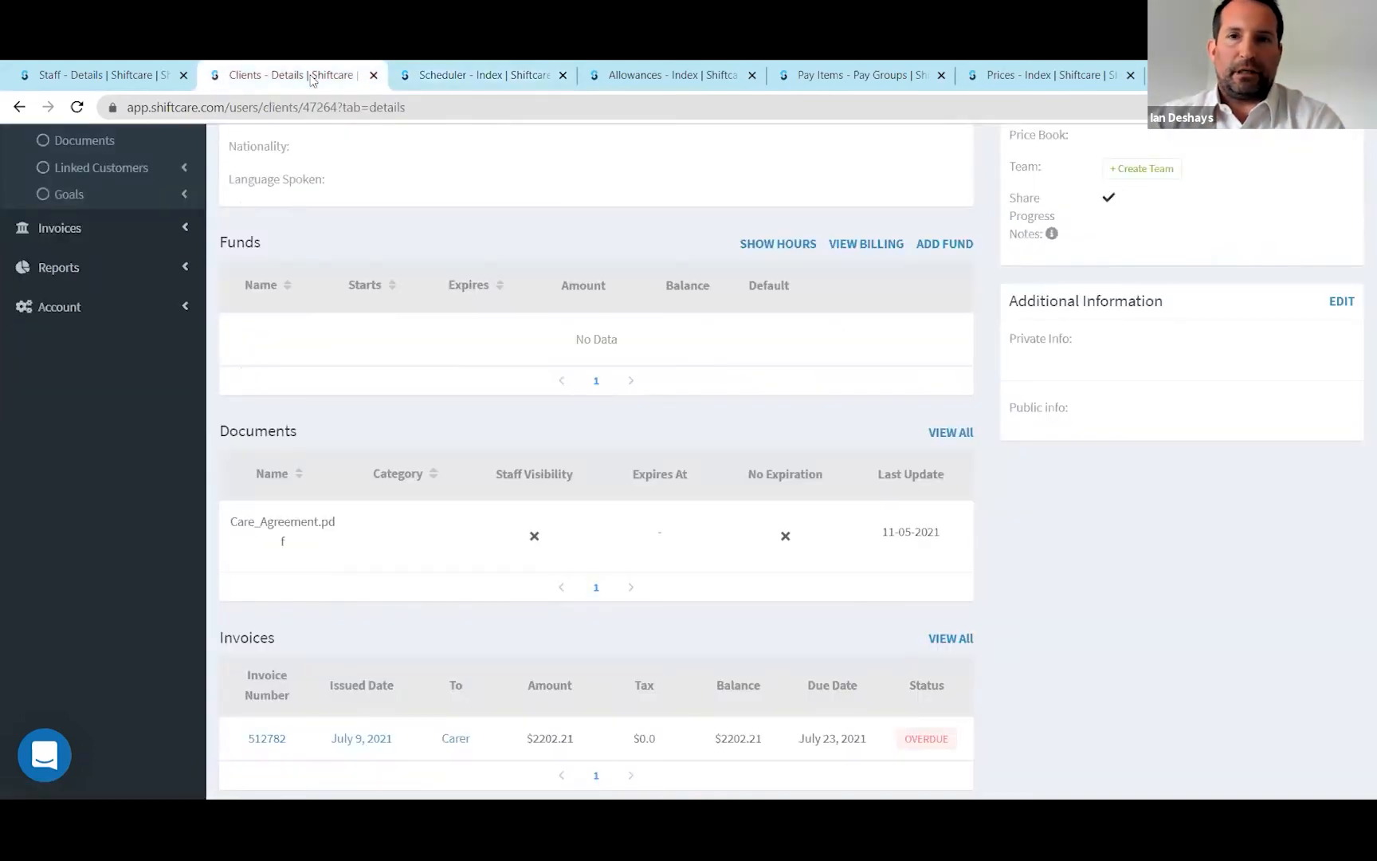
scroll(419, 202, "up", 6)
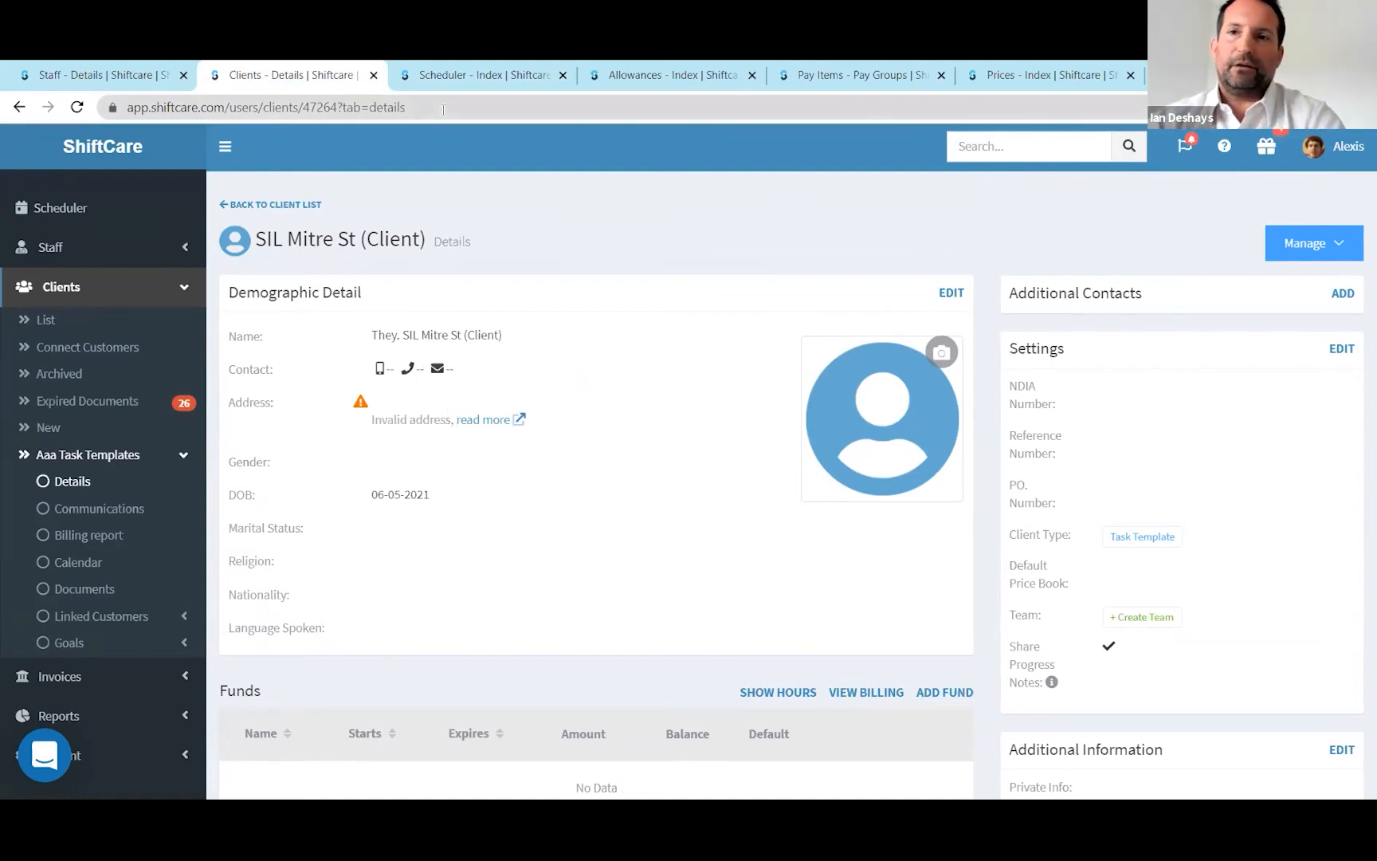
left_click(461, 71)
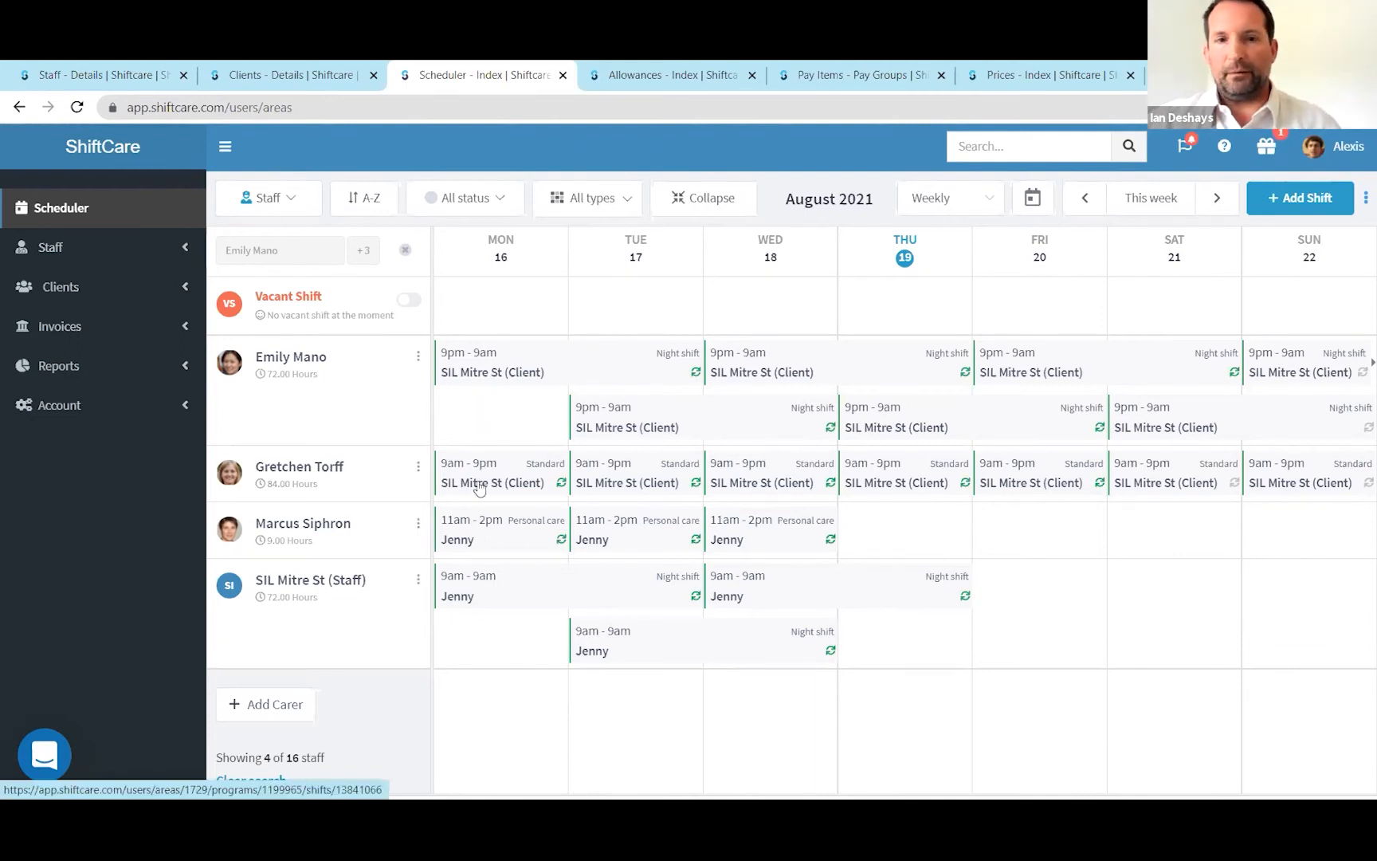
Step: View the details of Monday's 9pm - 9am, 9am - 9am and 11am - 2pm shifts one after another, closing each
left_click(559, 372)
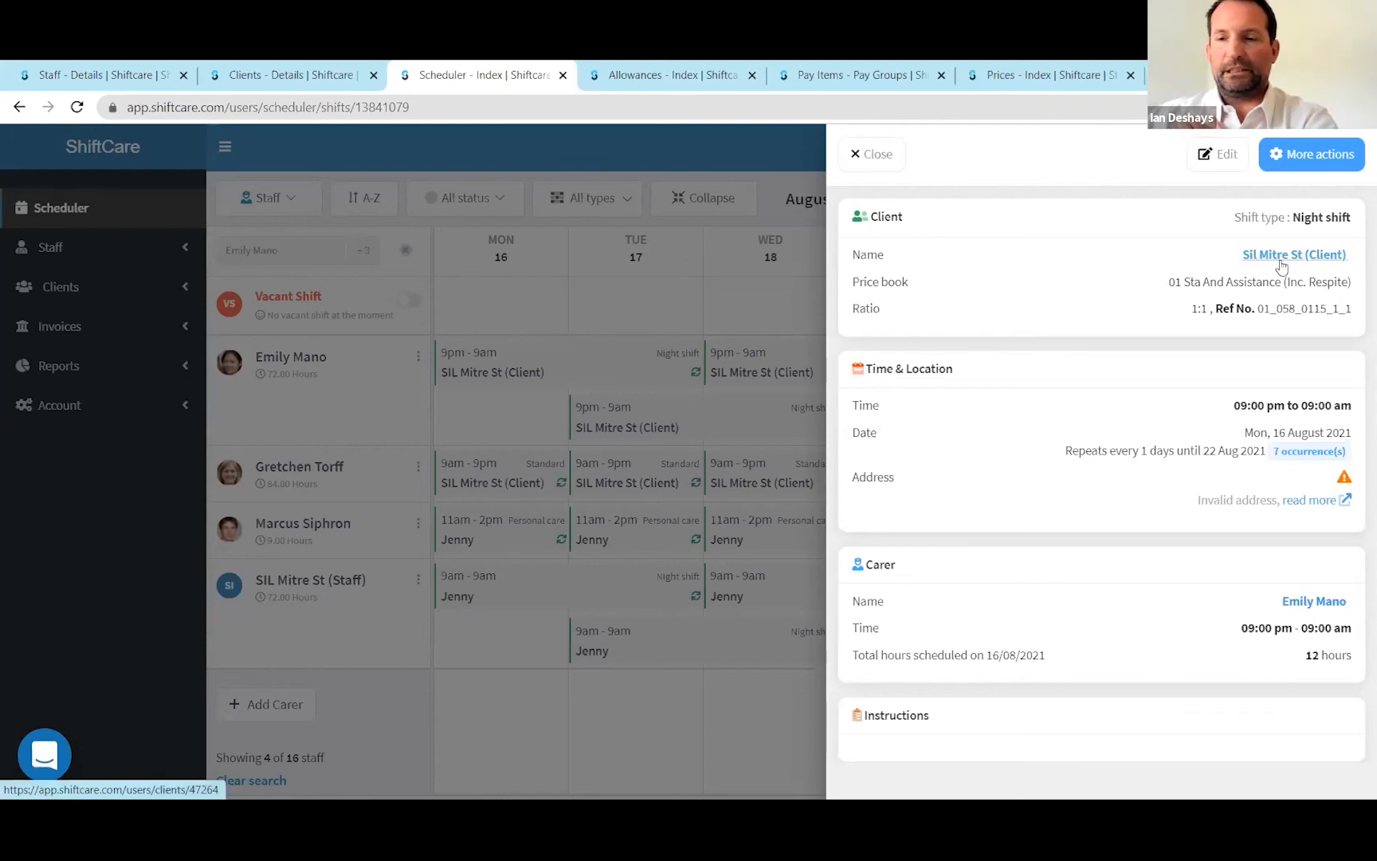
left_click(874, 154)
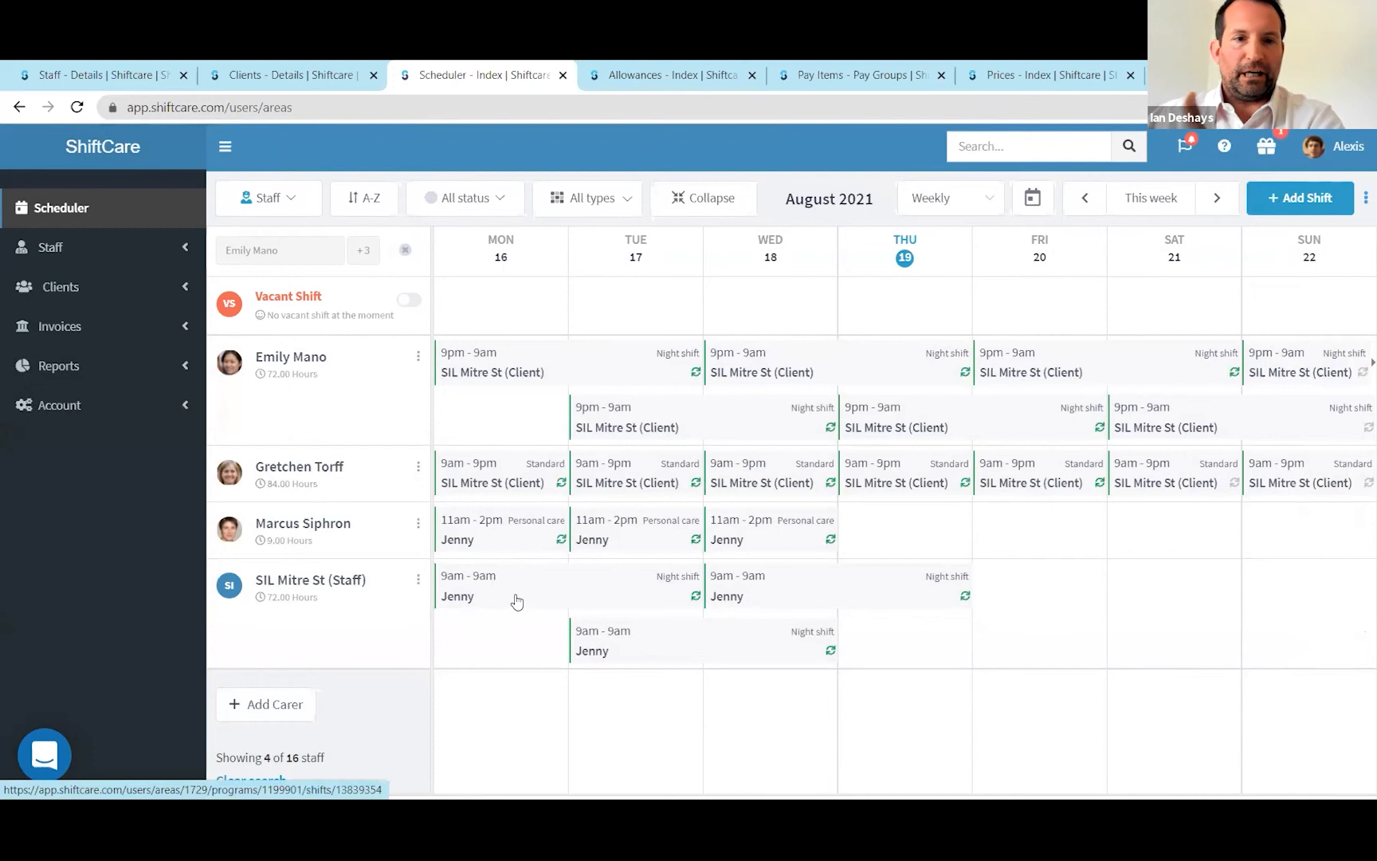
left_click(555, 598)
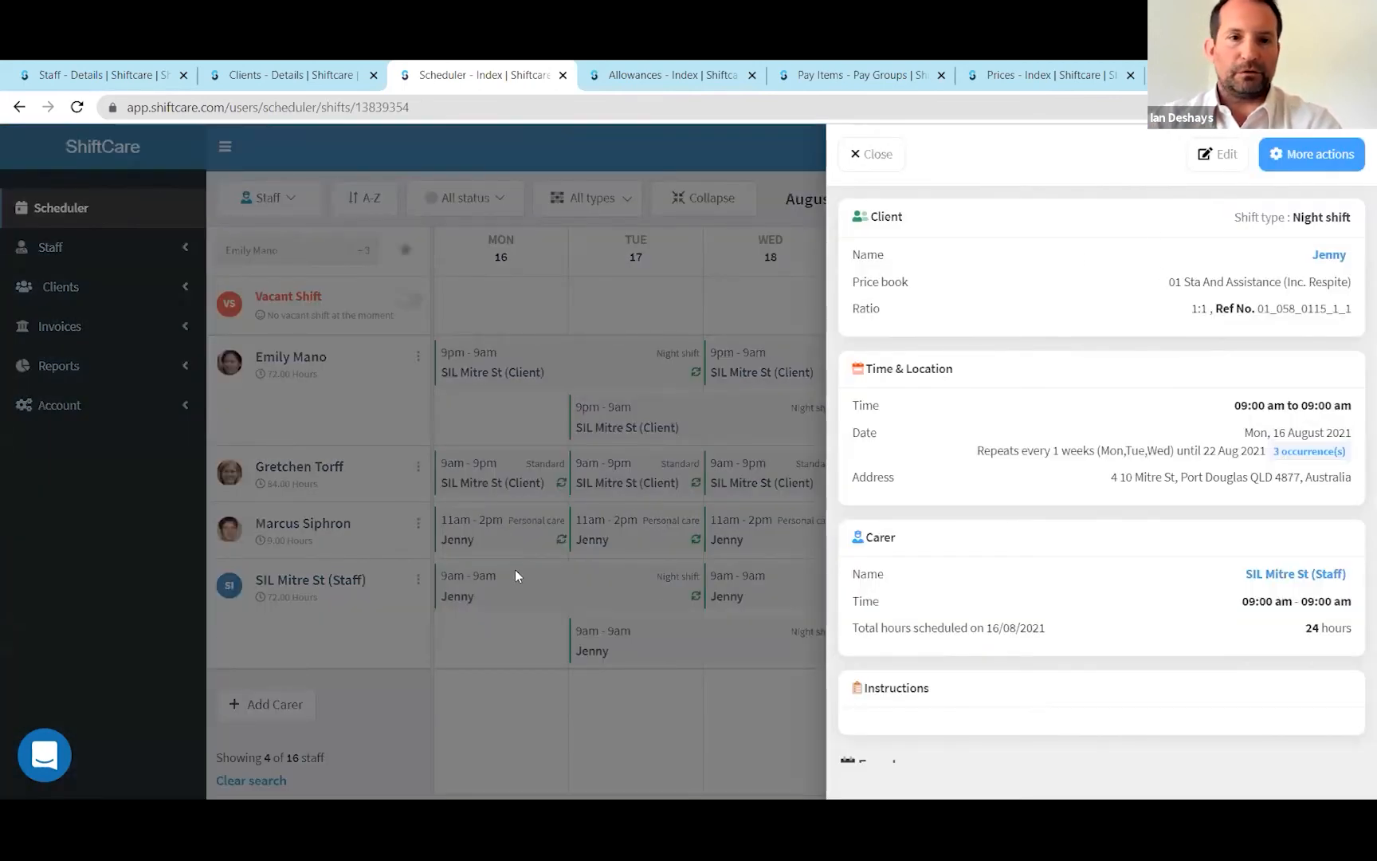
left_click(530, 534)
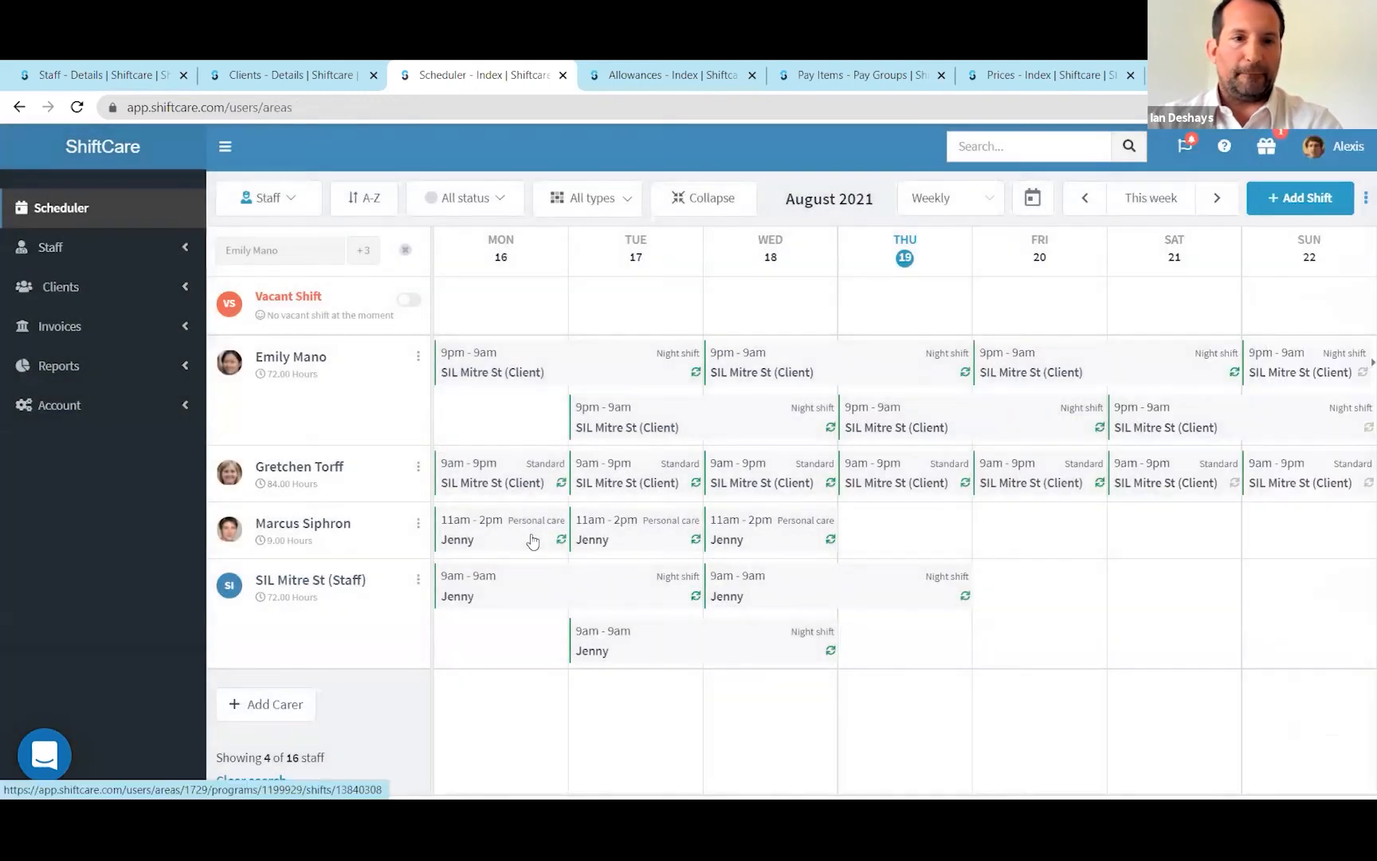
left_click(531, 536)
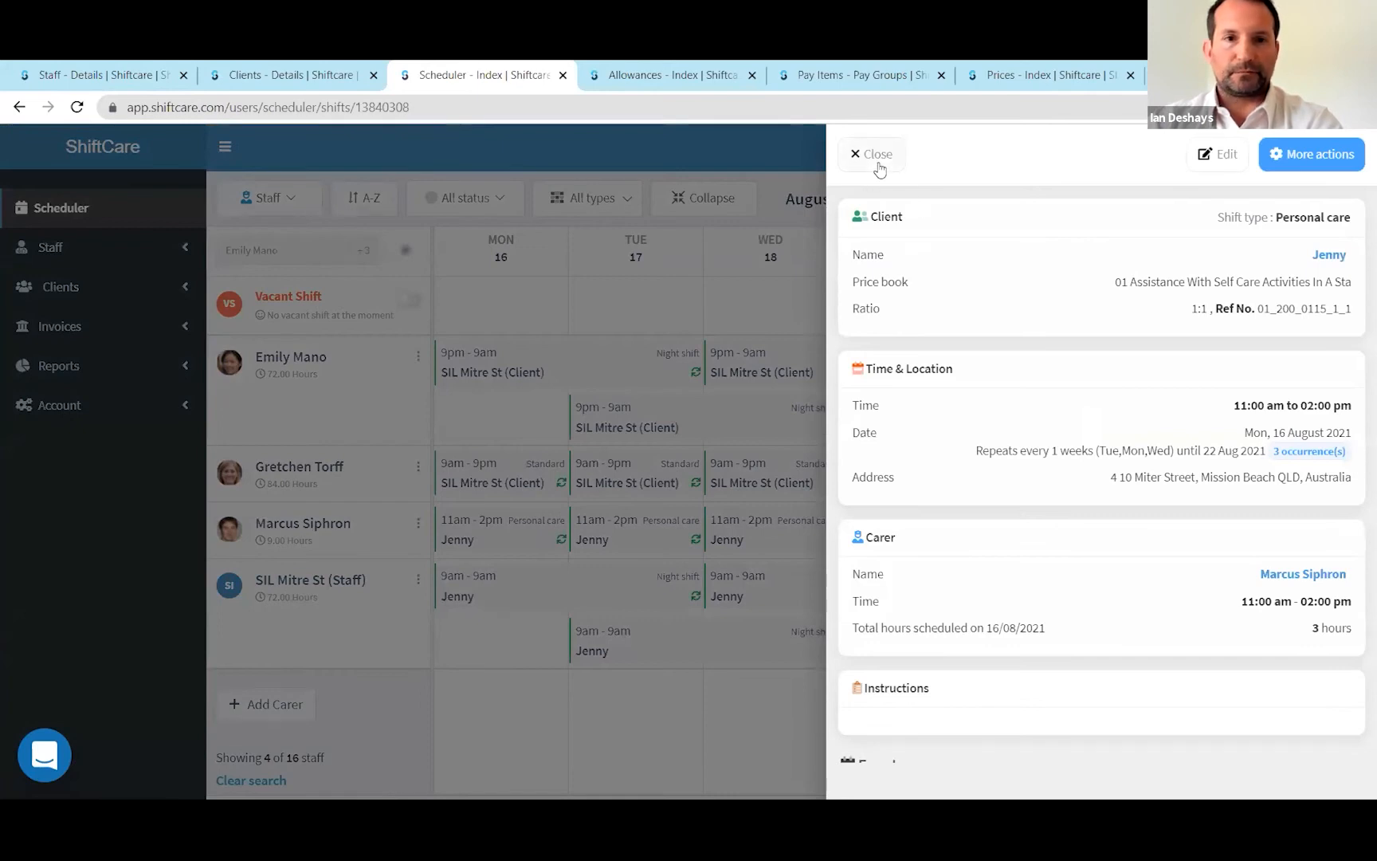
left_click(874, 154)
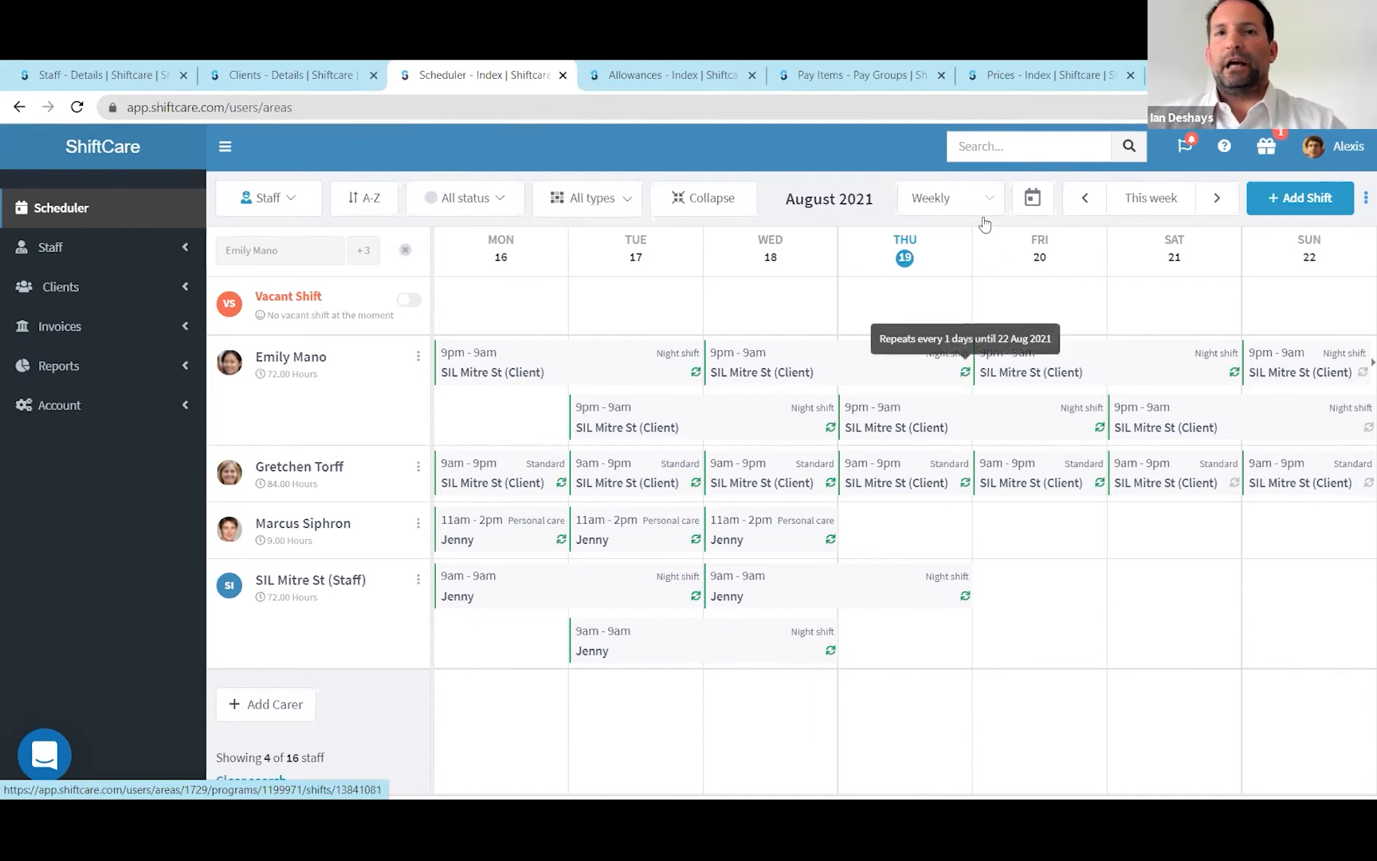
Step: Look through the Xero pay item options for Care Worker Level 1's weekday 12 am - 6 am row in Pay Groups, and cancel the edit
left_click(903, 80)
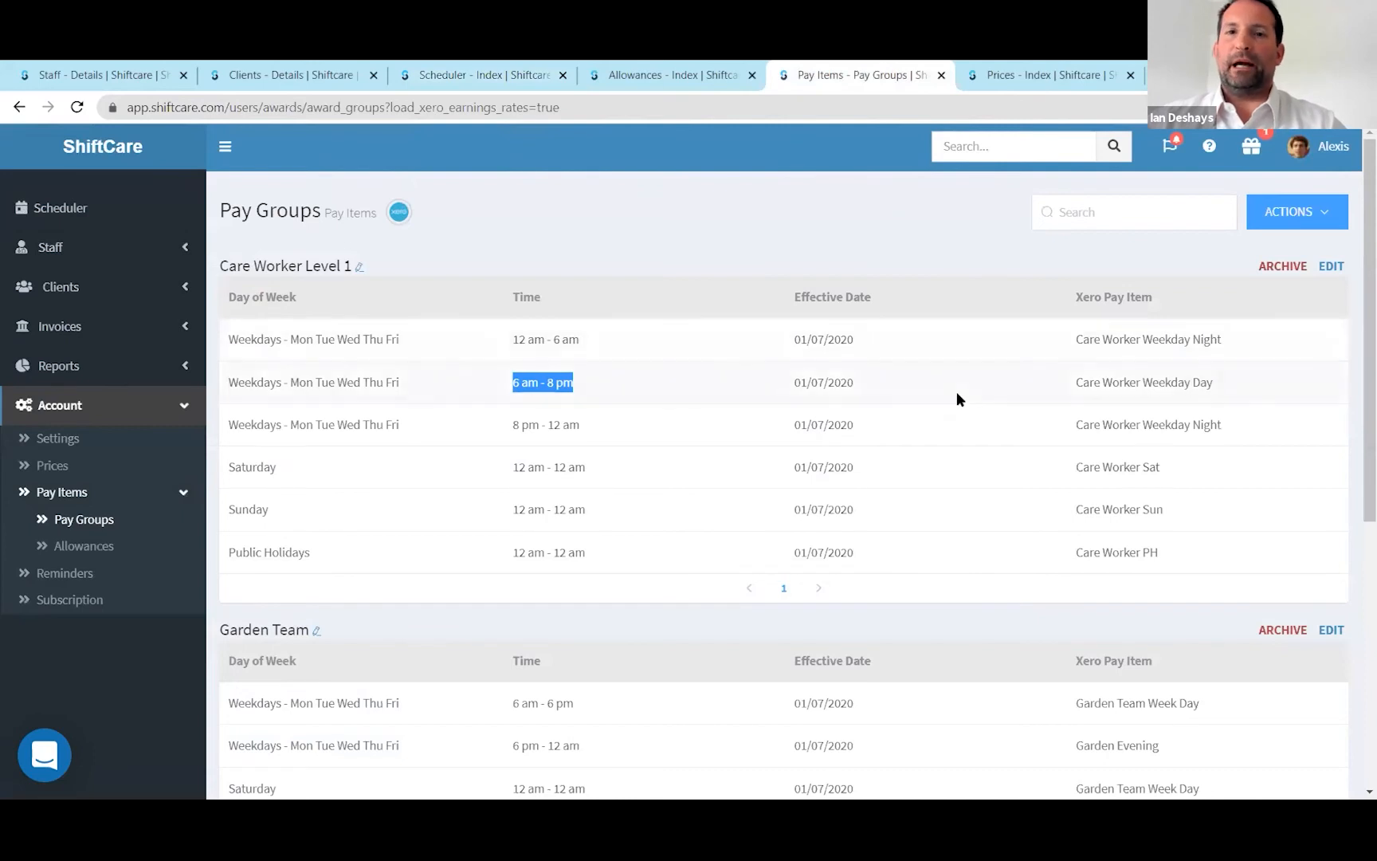
left_click(957, 249)
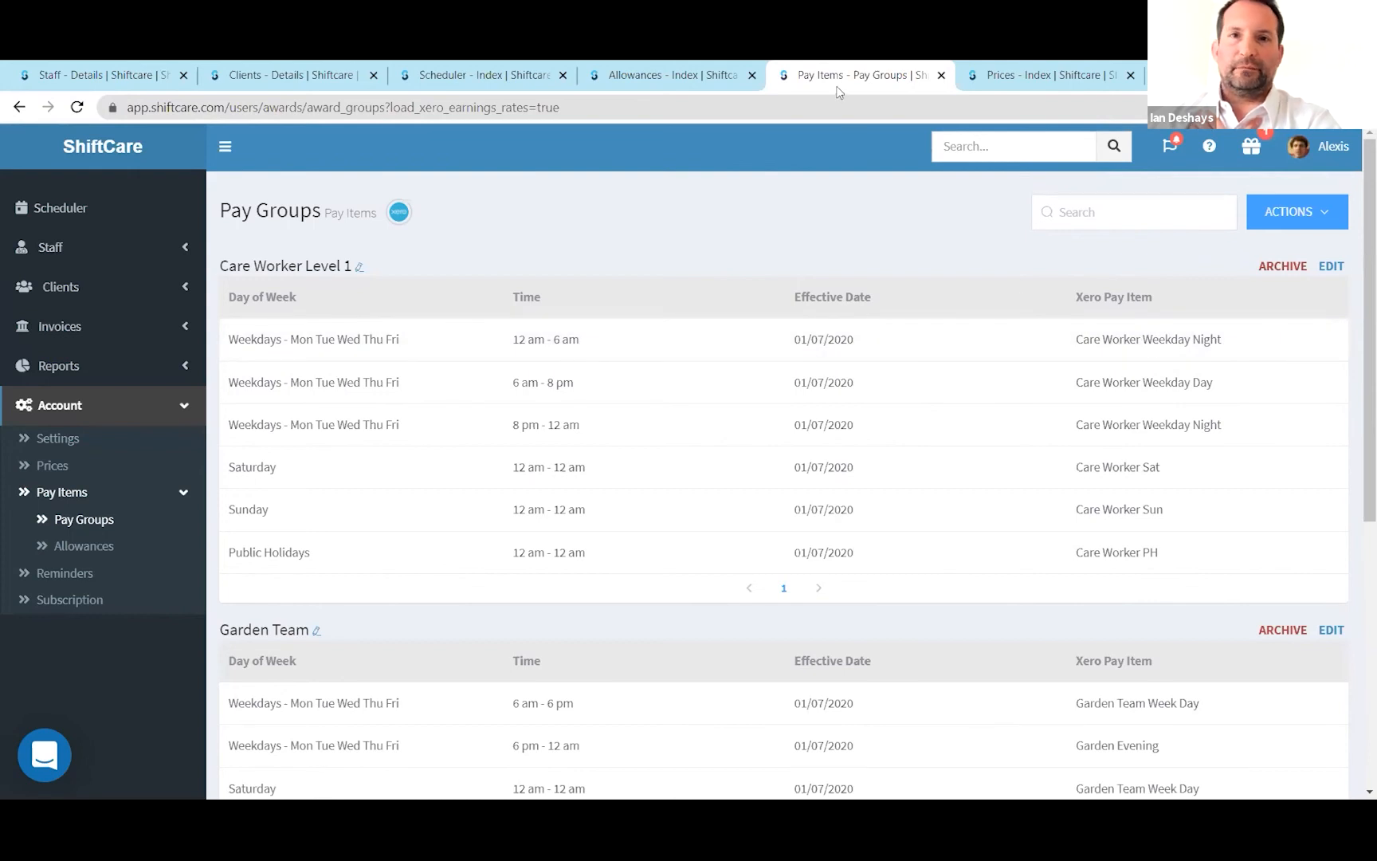
left_click(1324, 213)
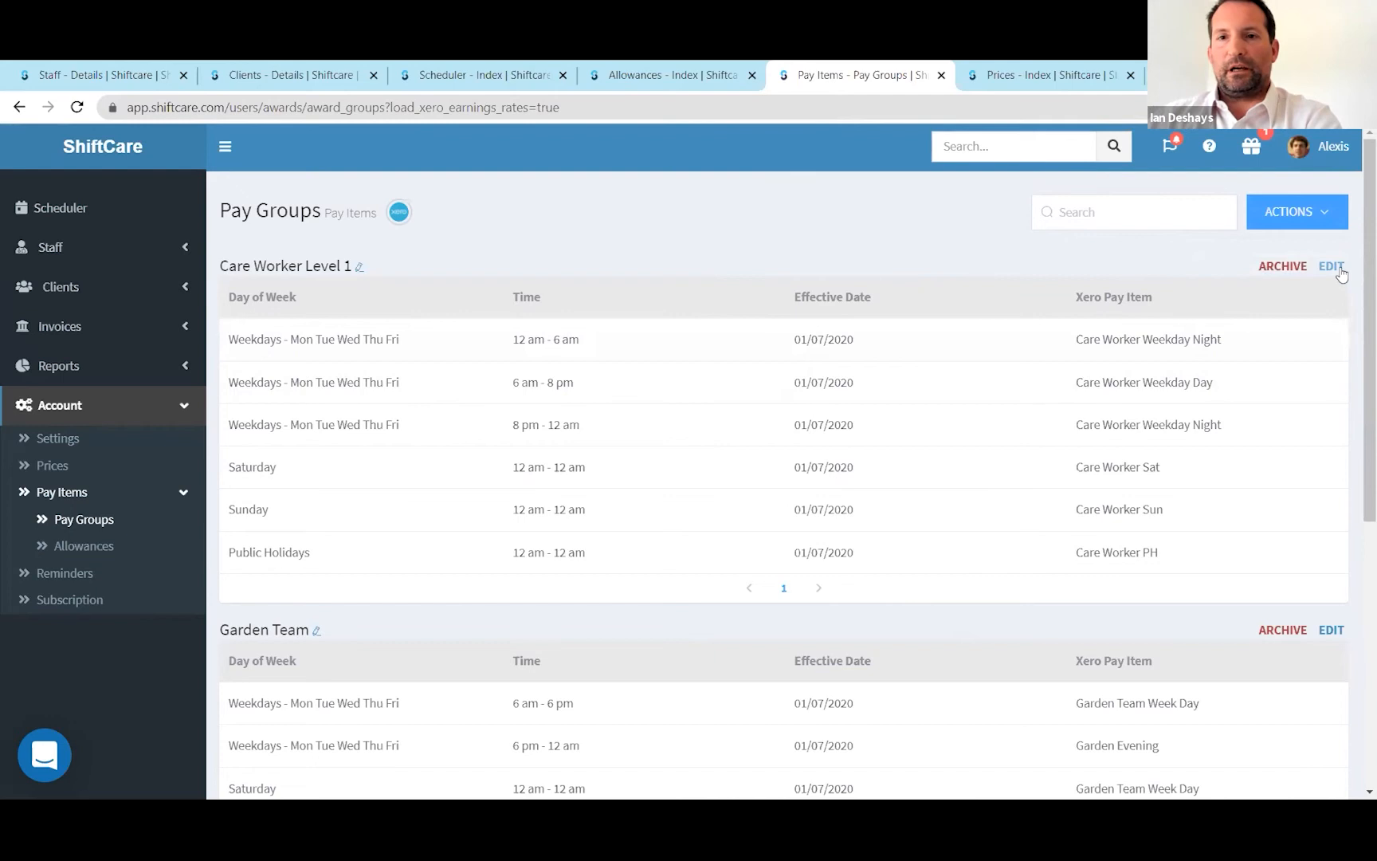
left_click(1341, 269)
left_click(1155, 361)
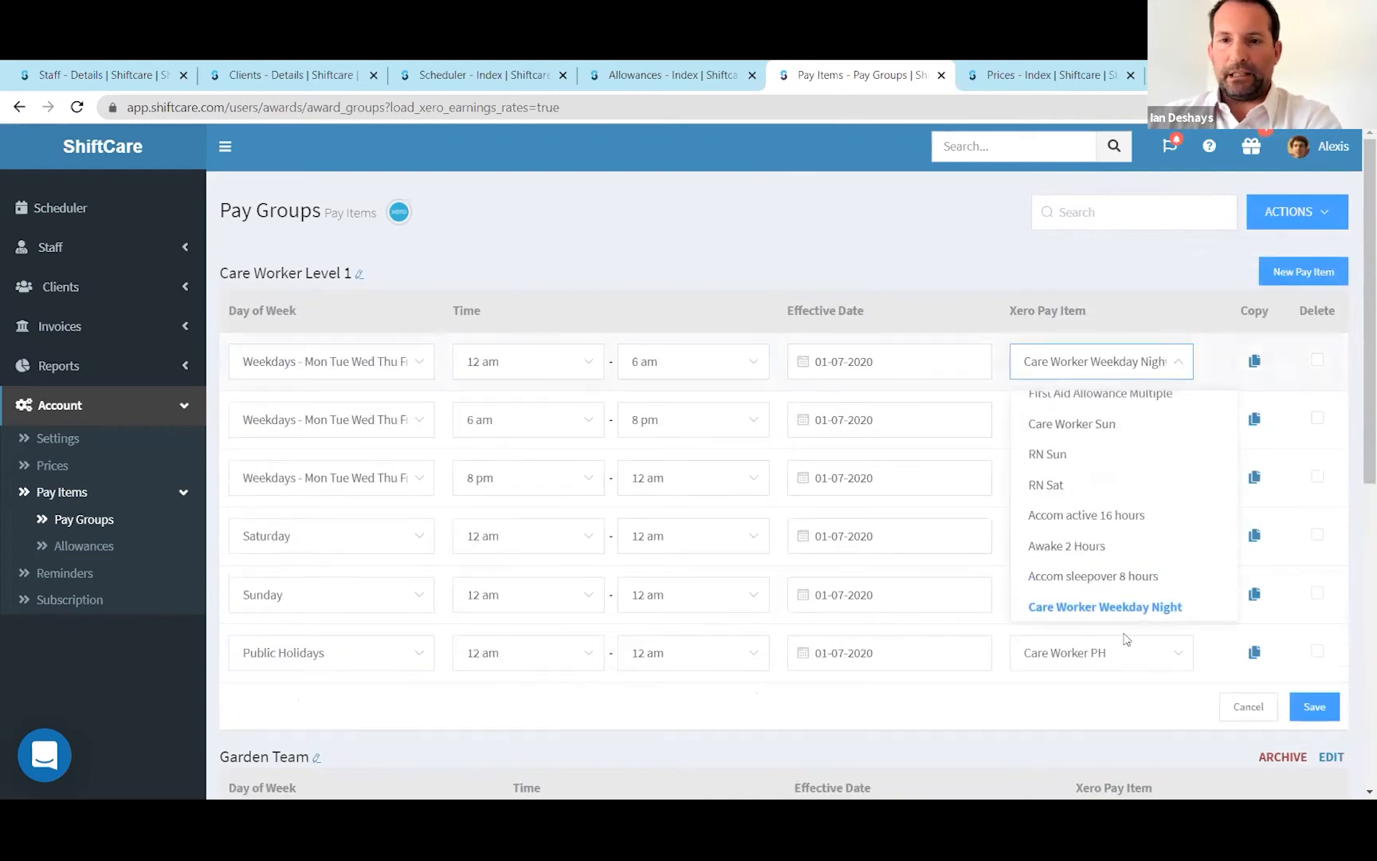
scroll(1151, 465, "down", 3)
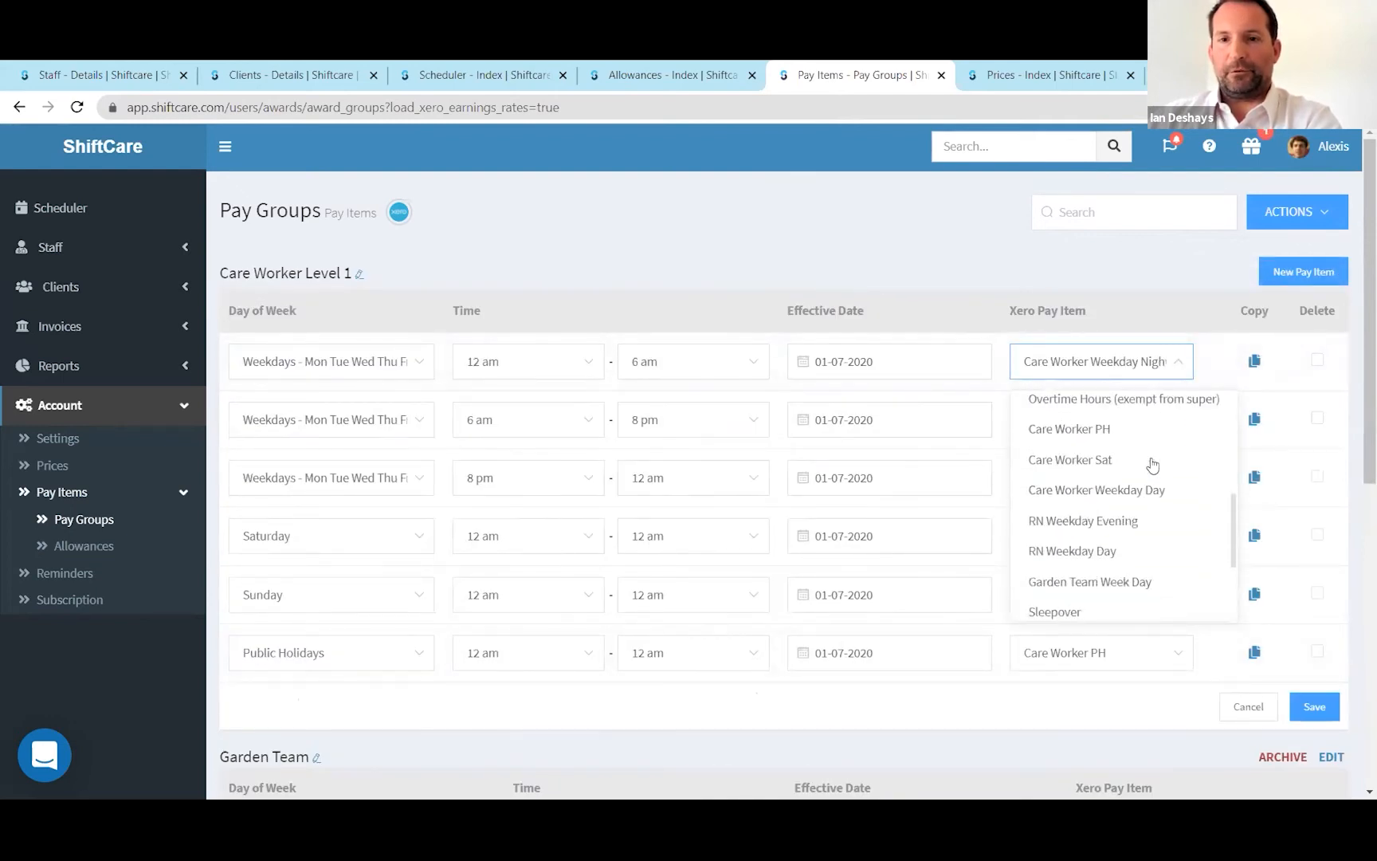
scroll(1151, 470, "up", 3)
left_click(1140, 270)
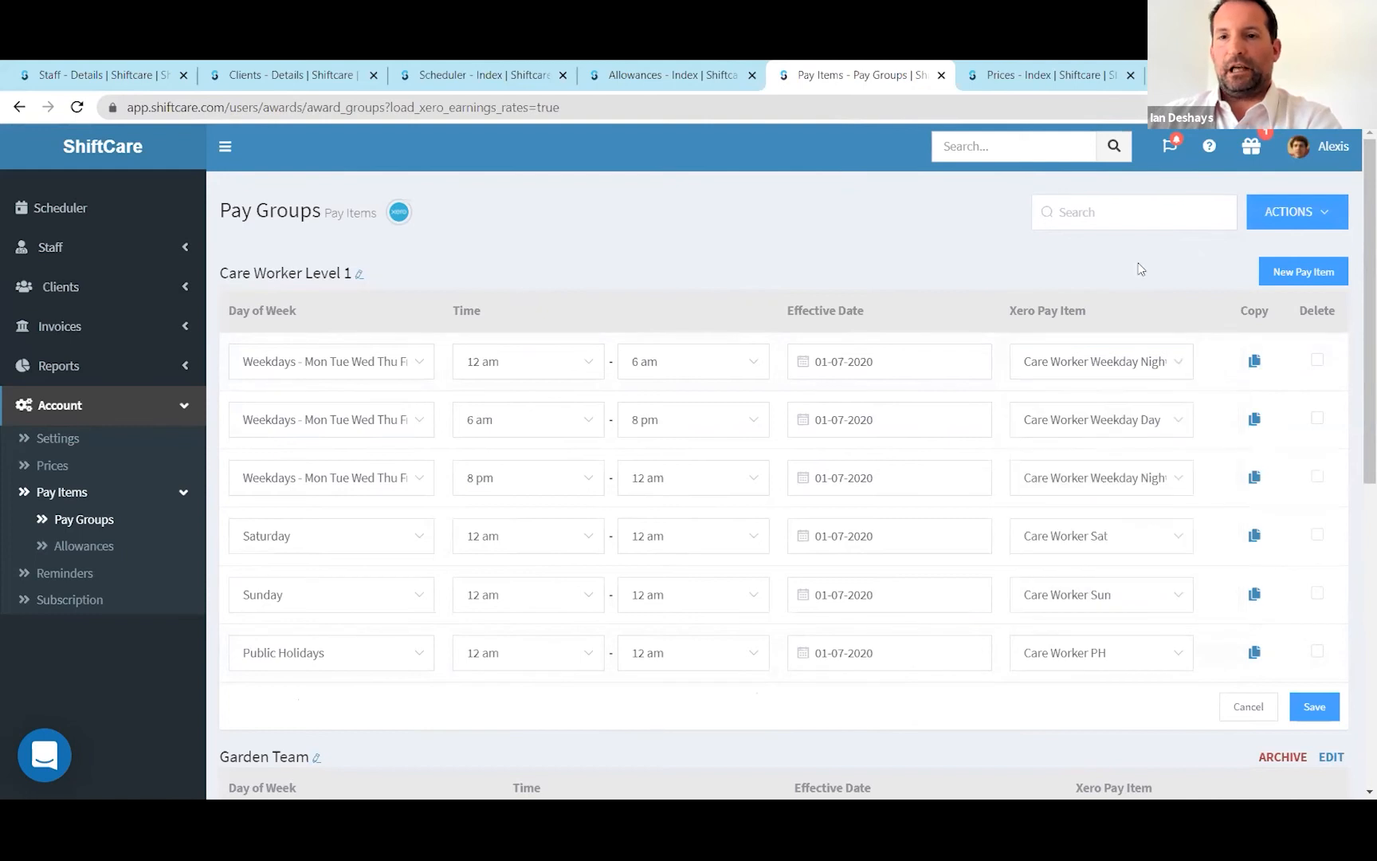
left_click(1245, 708)
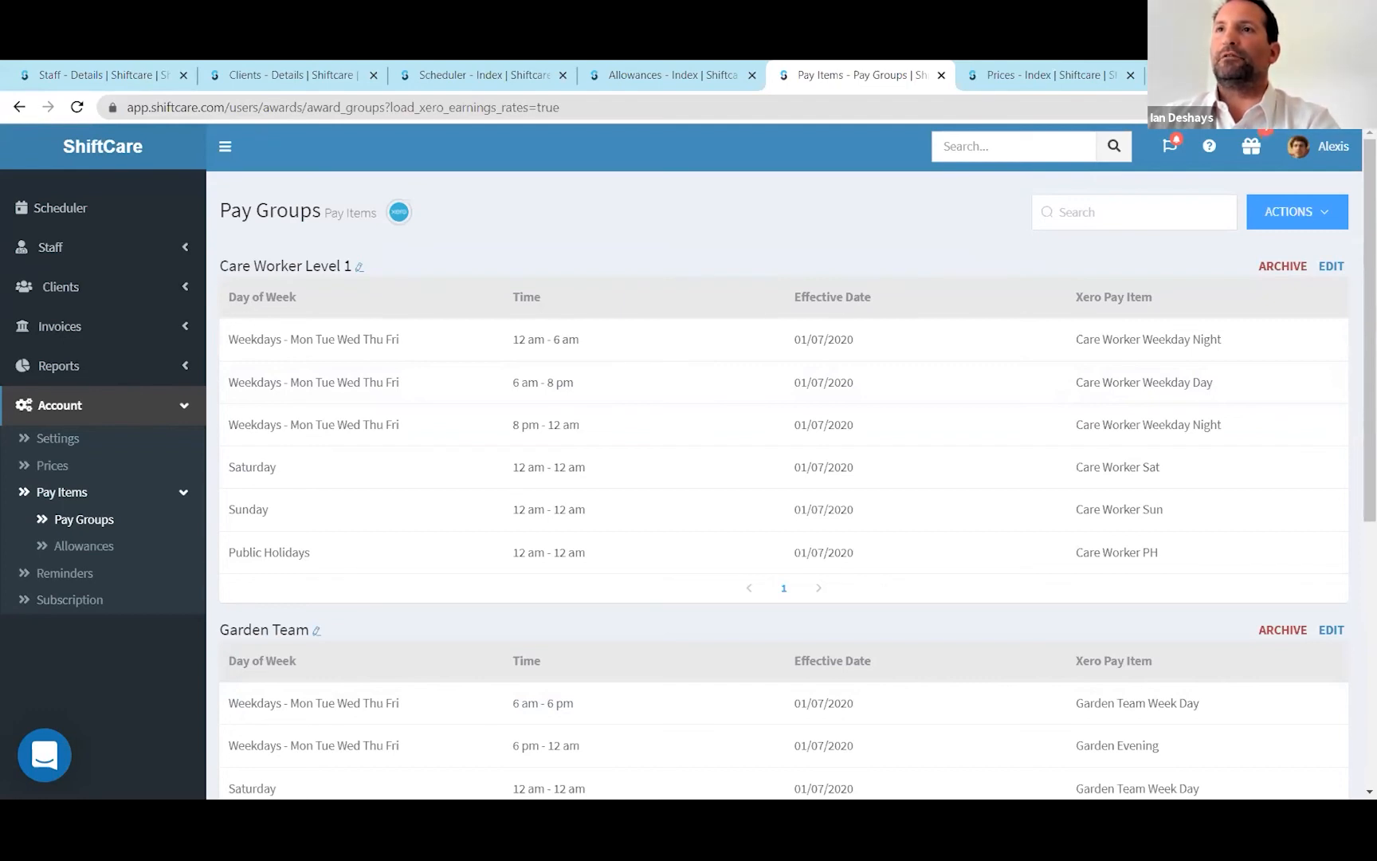
Step: Add a fifth staff member to the Scheduler's staff filter and apply it
left_click(498, 82)
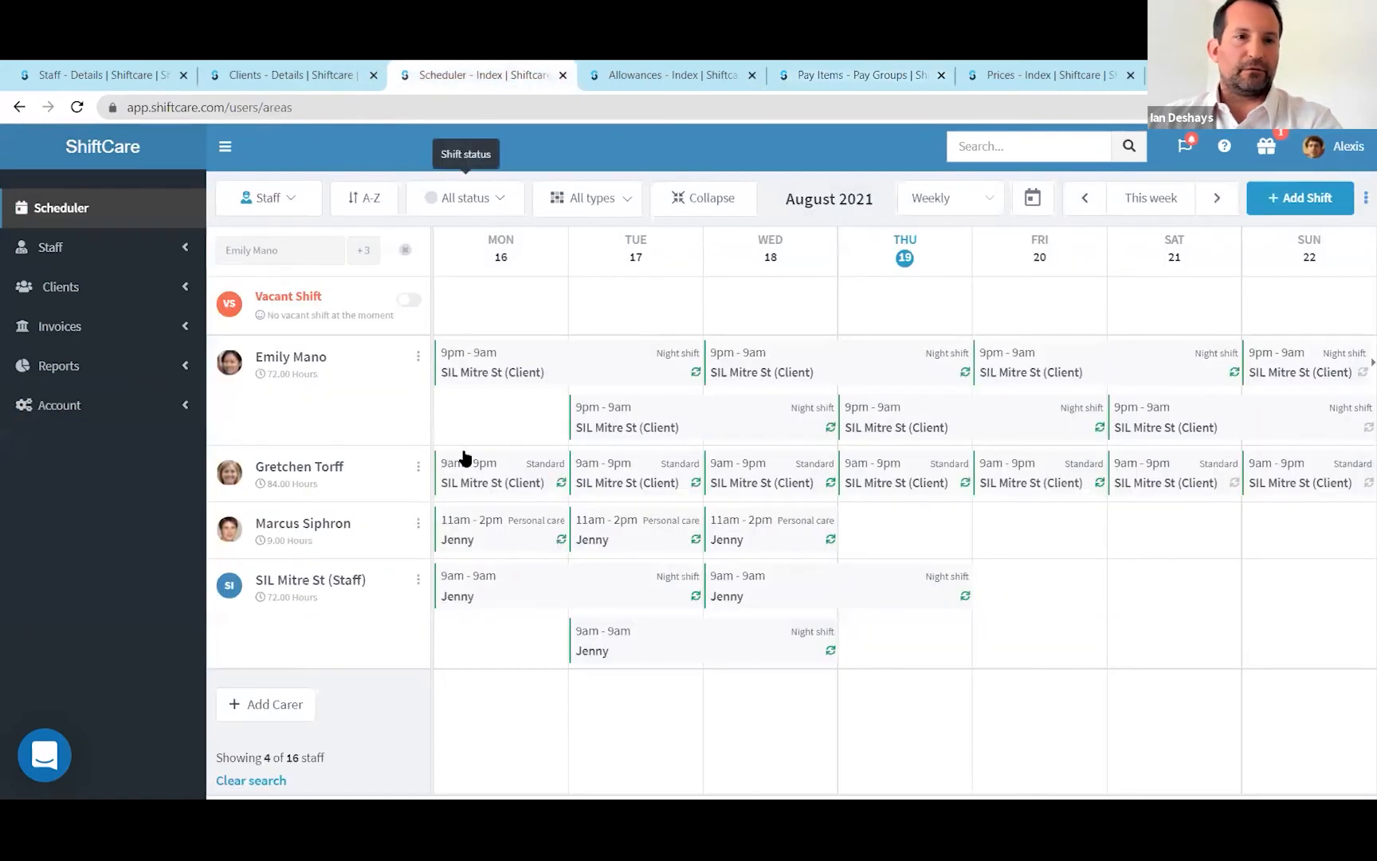
left_click(388, 274)
type("sissy")
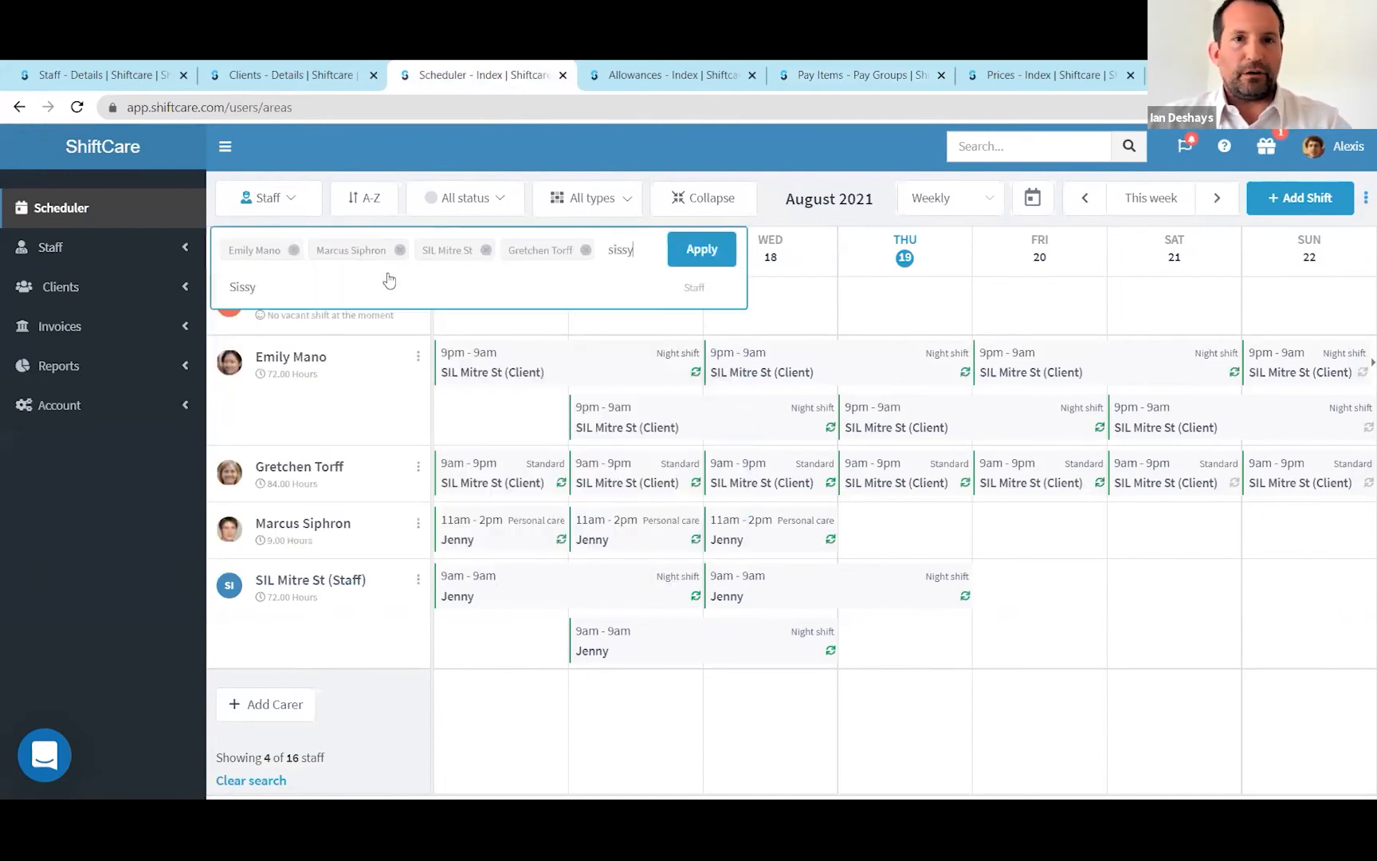
left_click(388, 279)
left_click(701, 250)
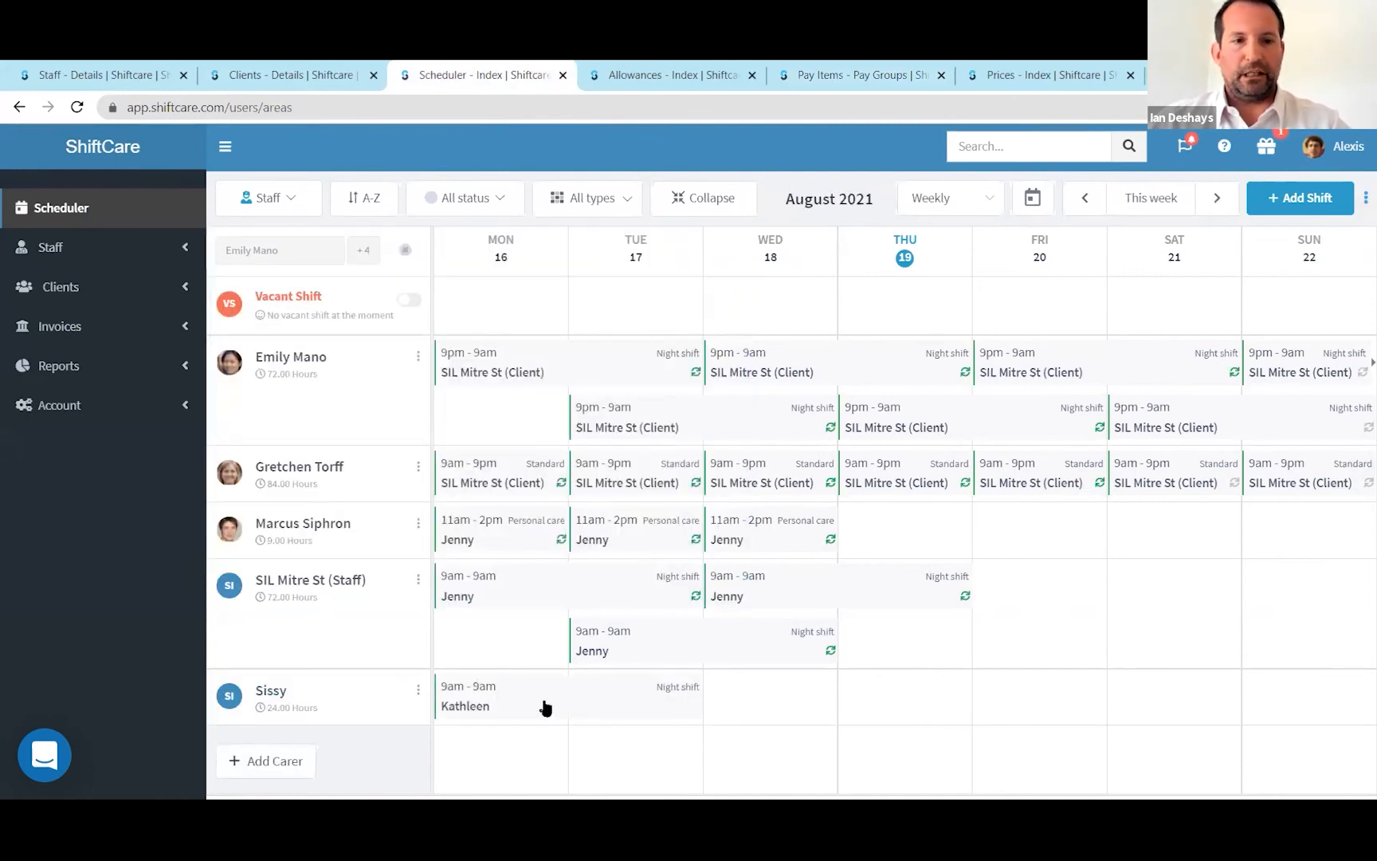
Step: Open the advanced edit of the added carer's Monday 9am - 9am night shift and examine its selected allowances
scroll(541, 705, "down", 1)
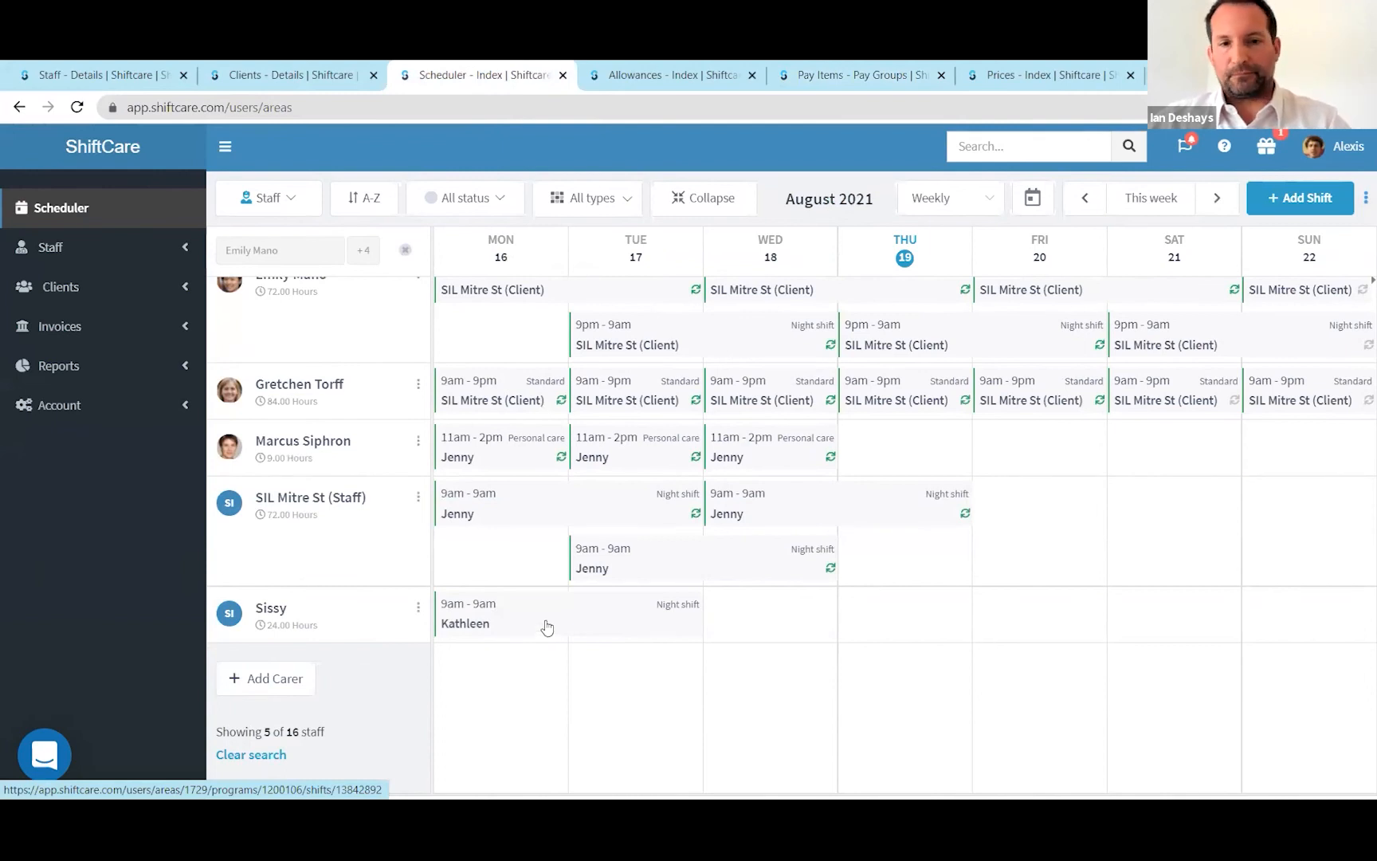
left_click(547, 627)
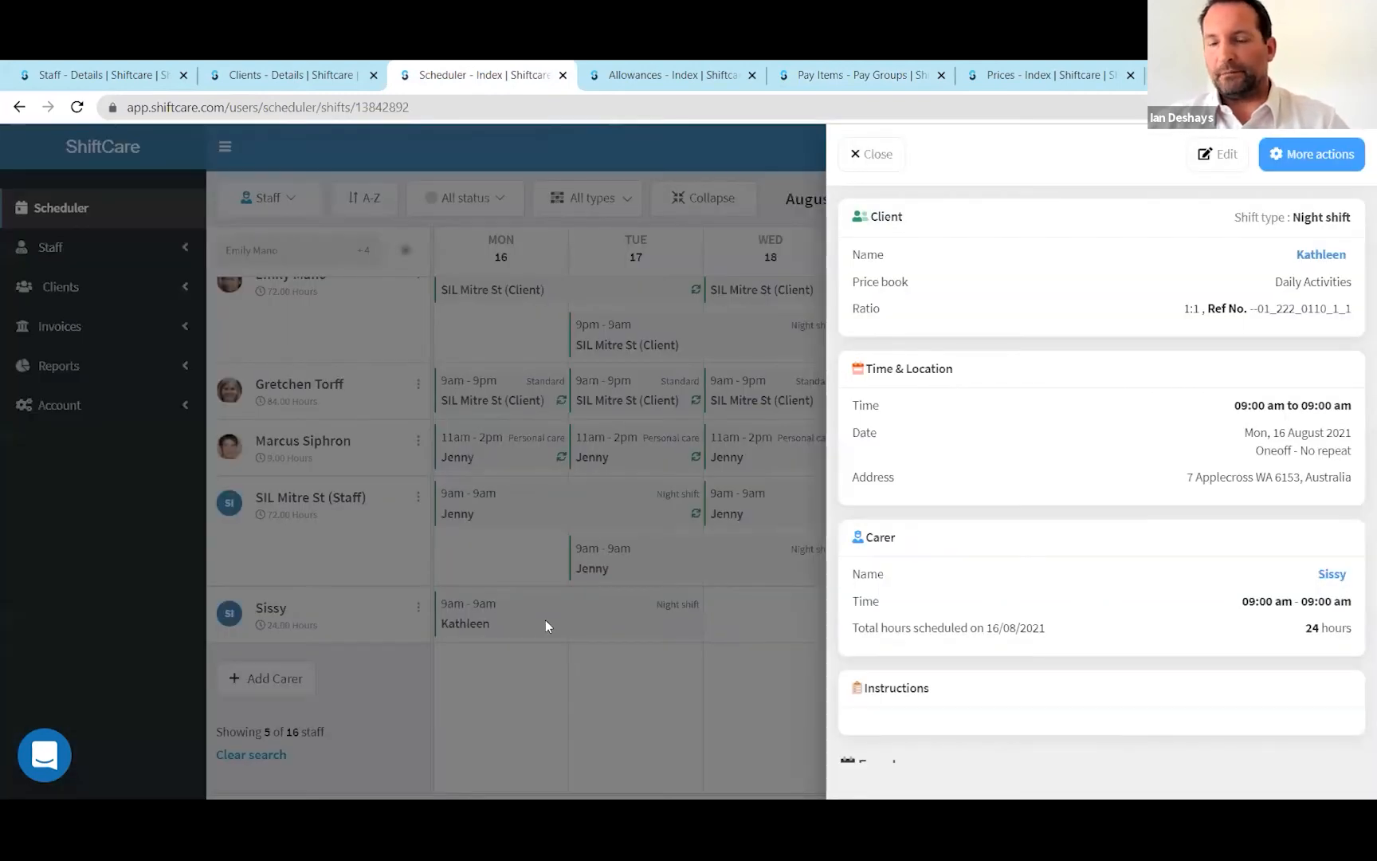
left_click(1223, 160)
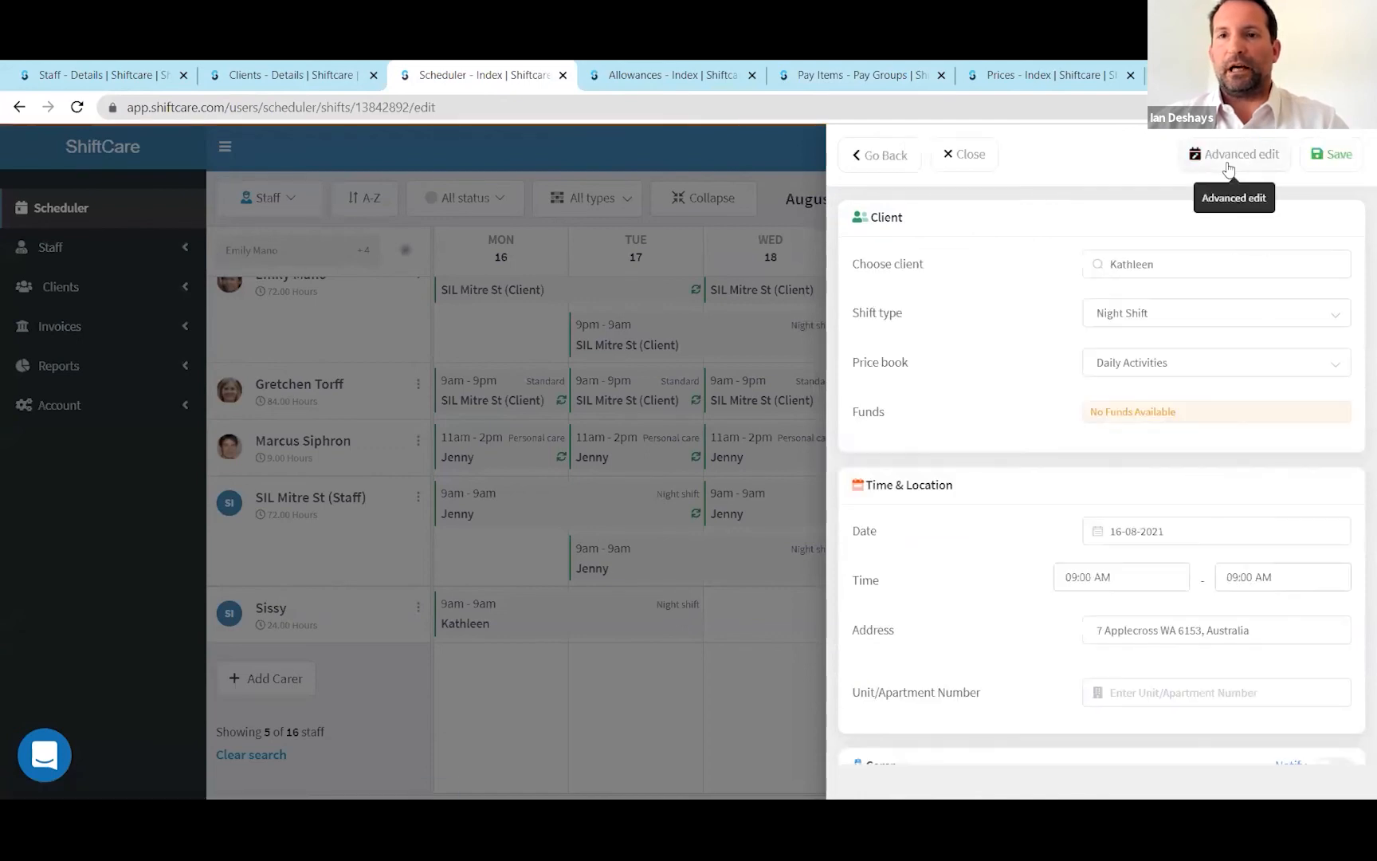
left_click(1228, 166)
scroll(808, 586, "down", 6)
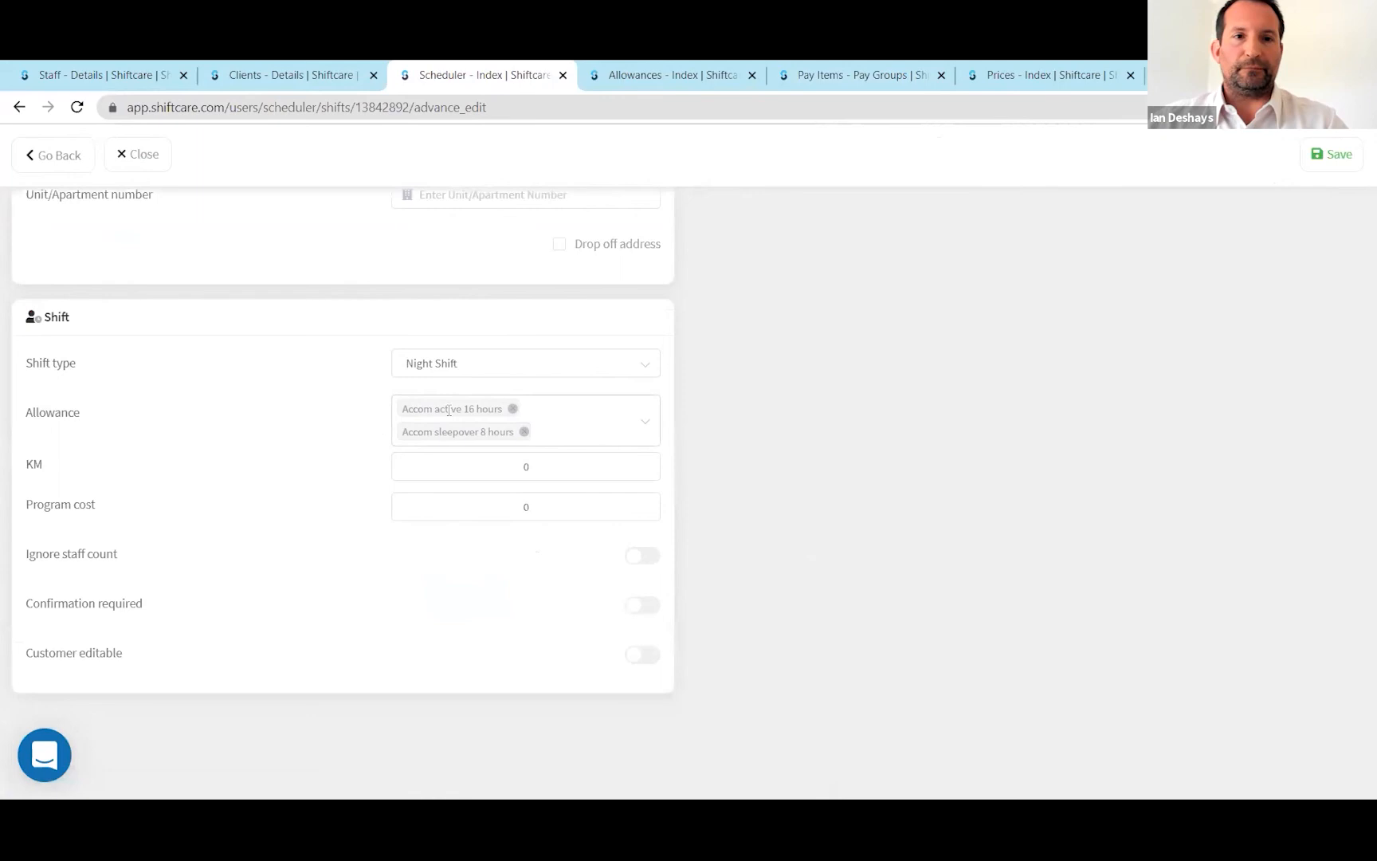
mouse_move(465, 409)
left_mouse_down()
mouse_move(495, 409)
mouse_move(476, 420)
left_mouse_up()
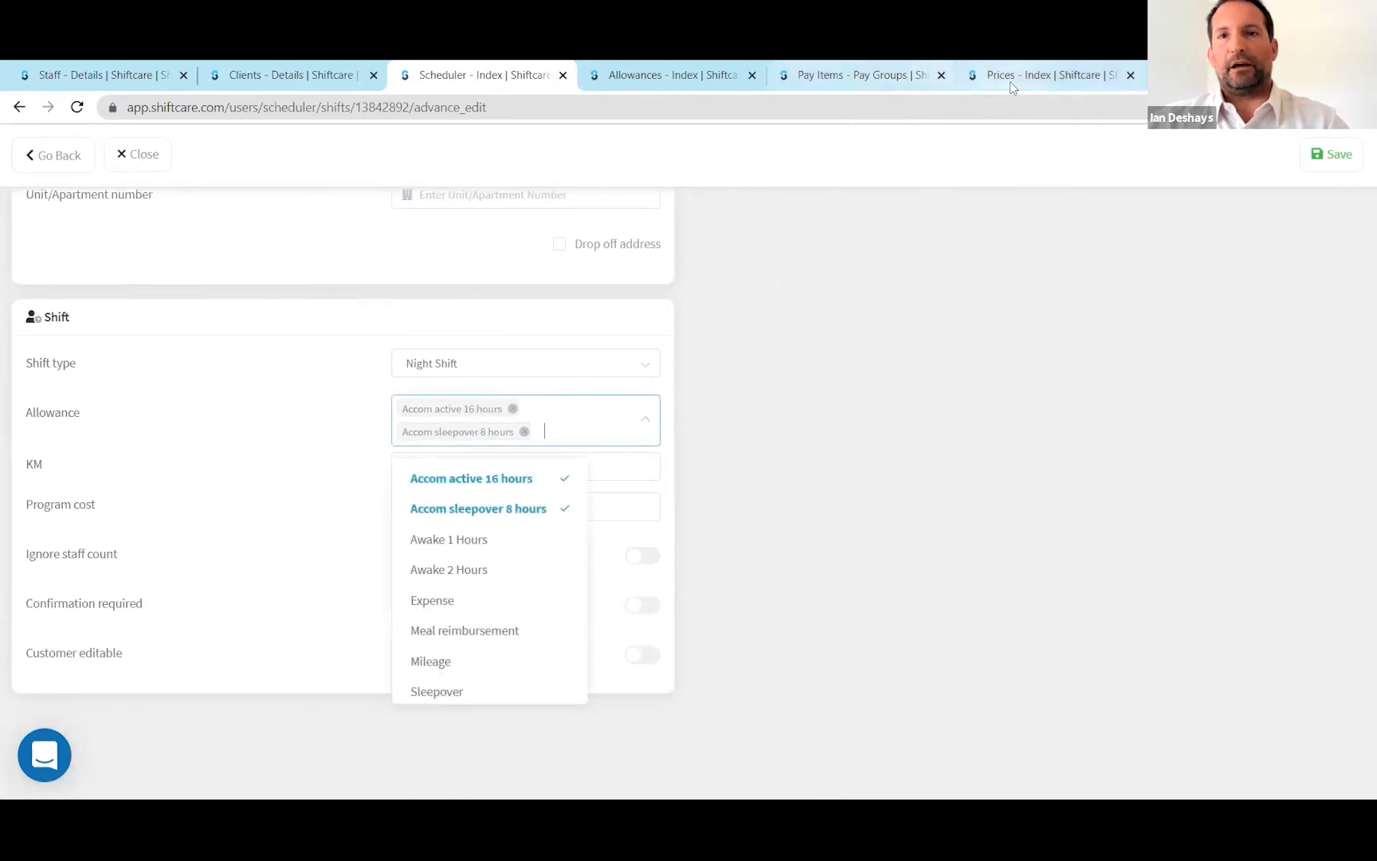
Step: Compare the 24-hour shift's allowances with the Accom entries in Allowances, and return to the Scheduler without saving
left_click(665, 75)
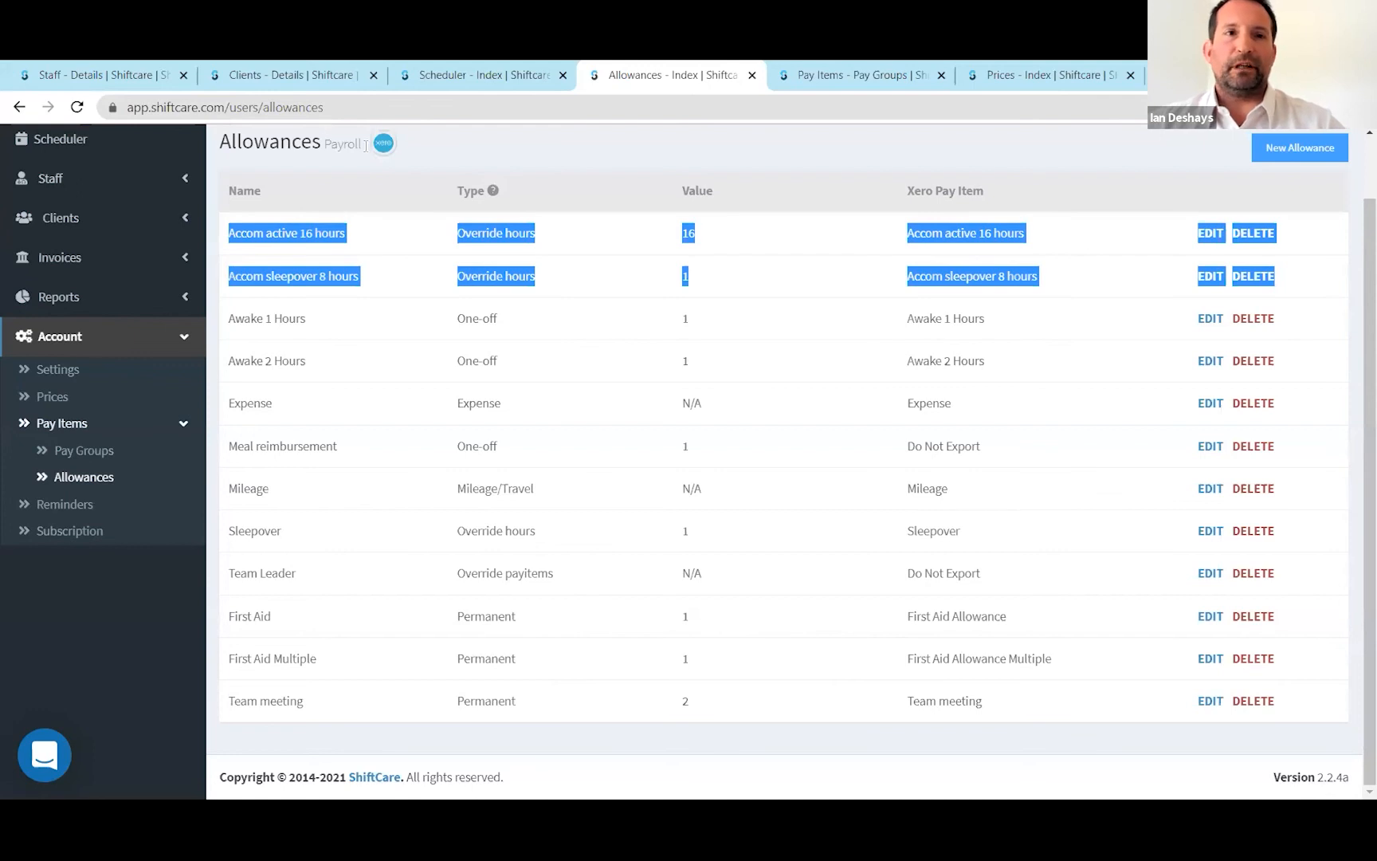
left_click(462, 80)
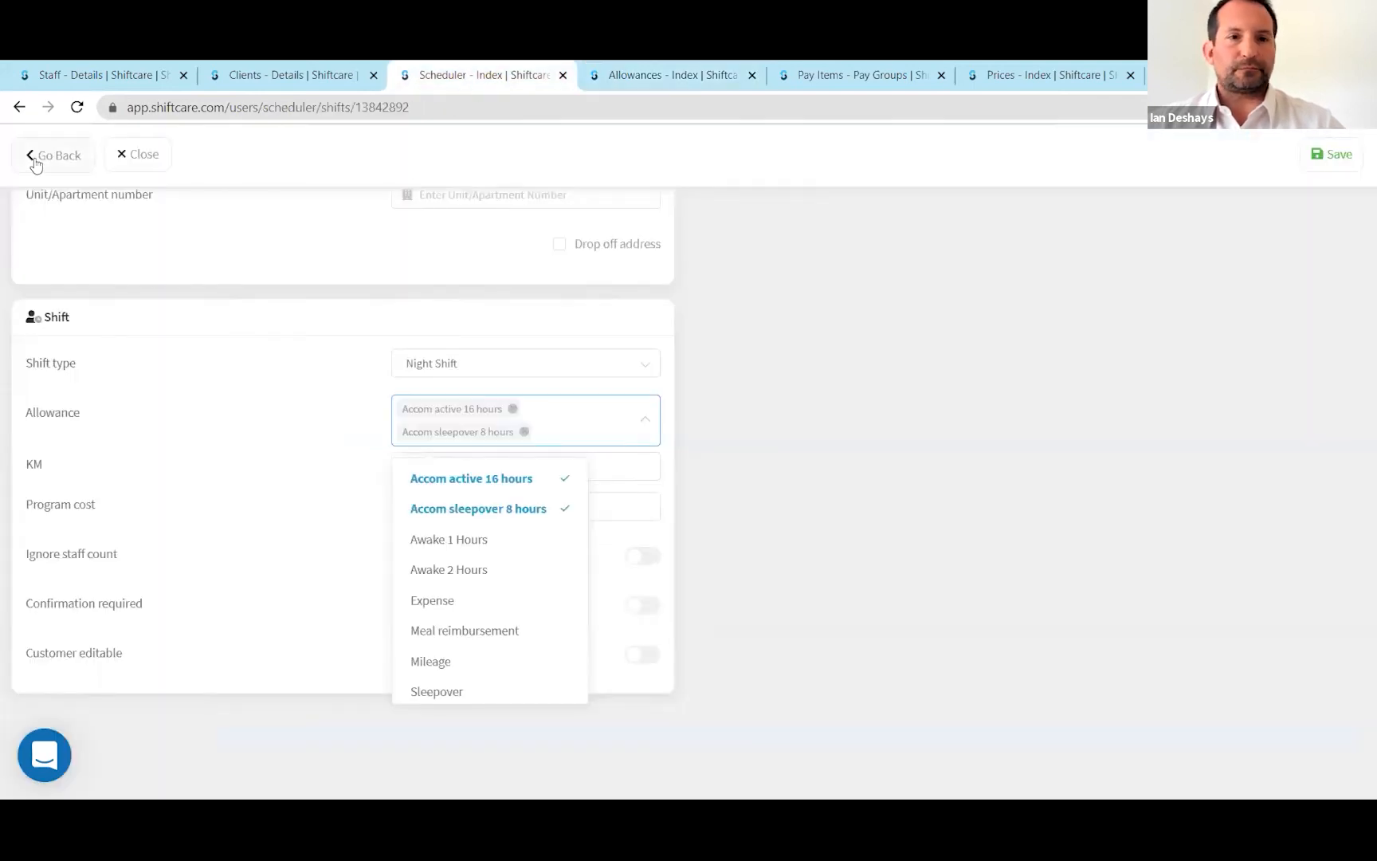
left_click(34, 158)
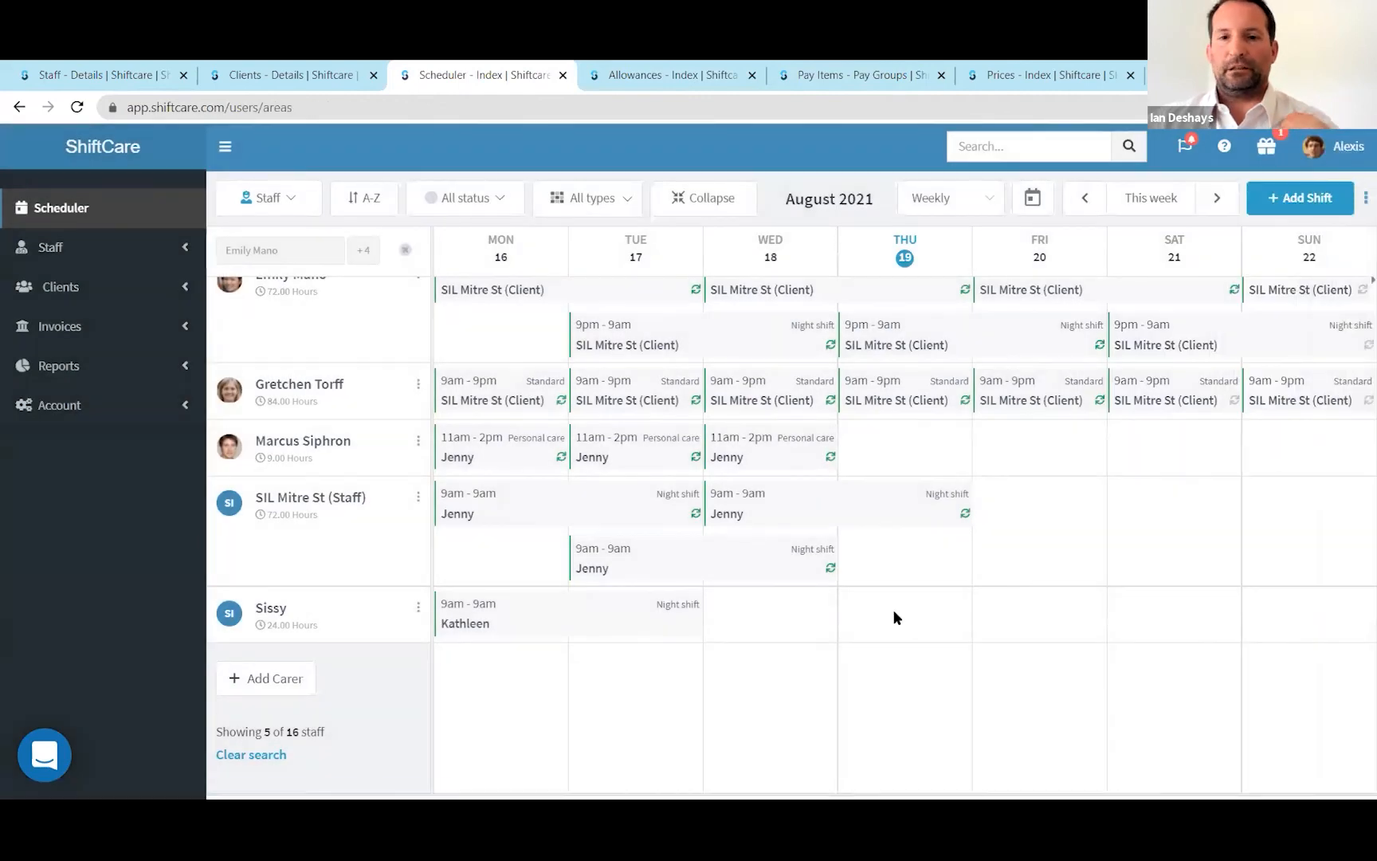
Step: Start a new shift on Thursday 19-08-2021 for the added carer with the same client, from 04:30 PM to 07:00 AM
left_click(893, 610)
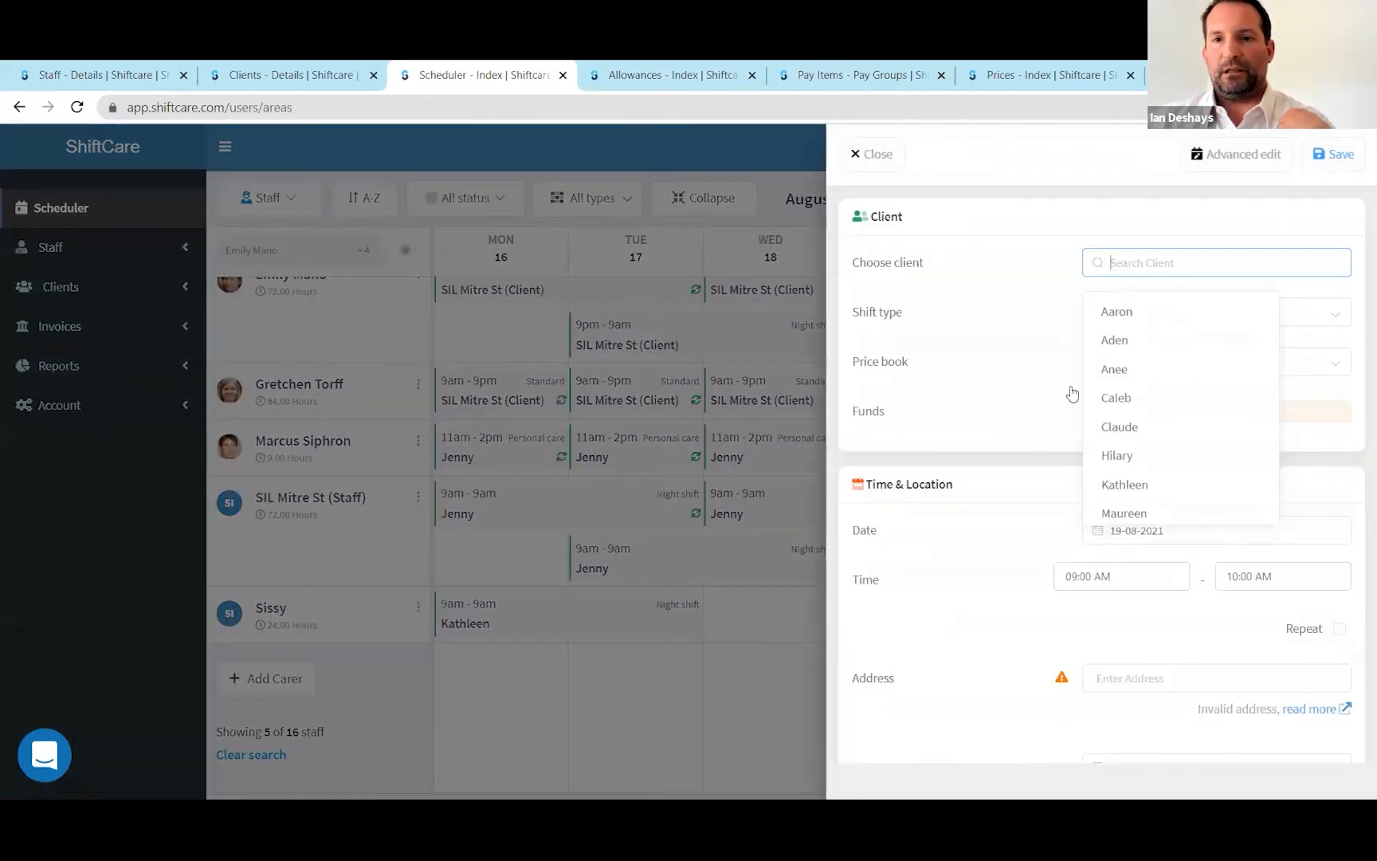
left_click(1127, 486)
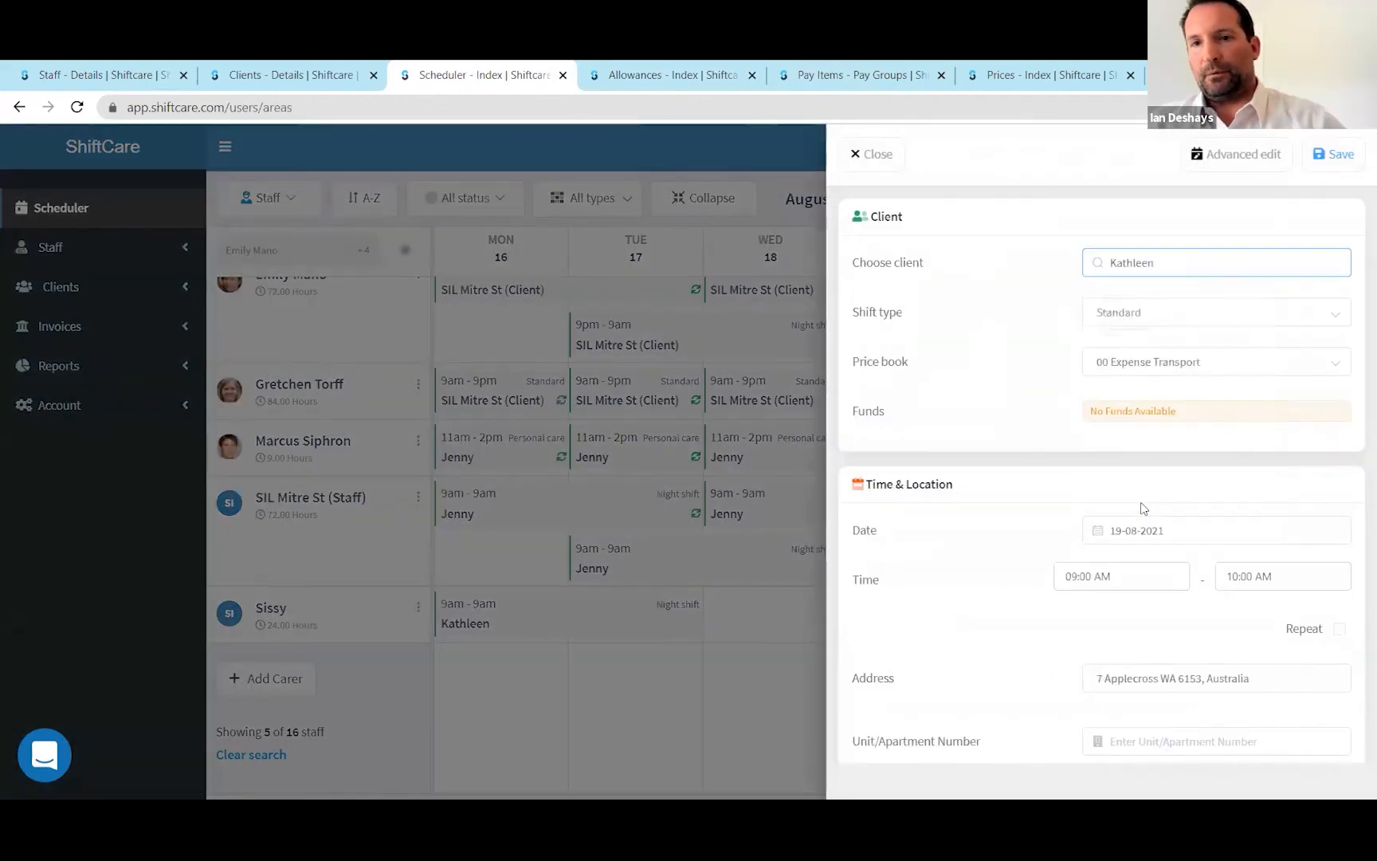
left_click(1072, 581)
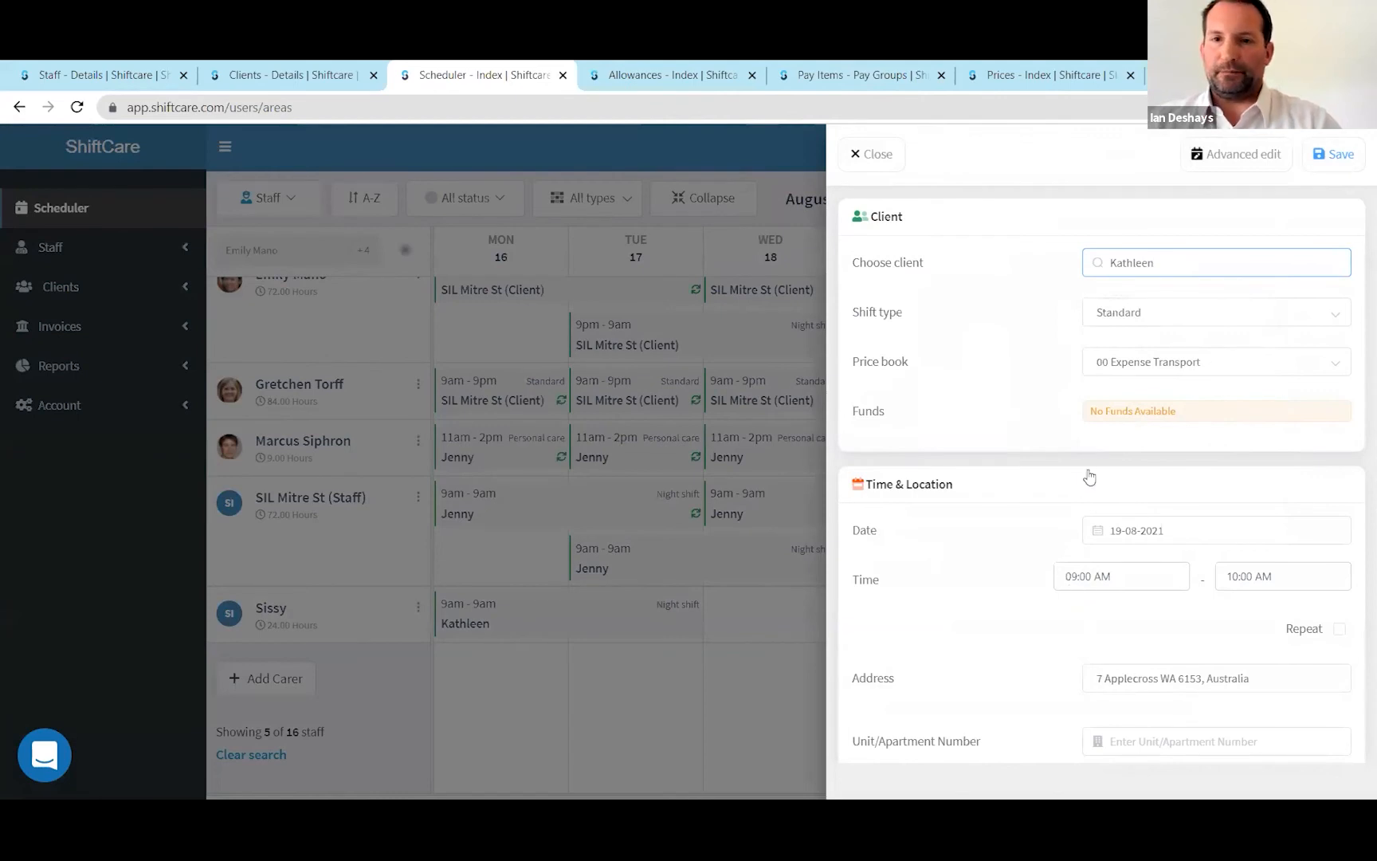
scroll(1076, 422, "up", 5)
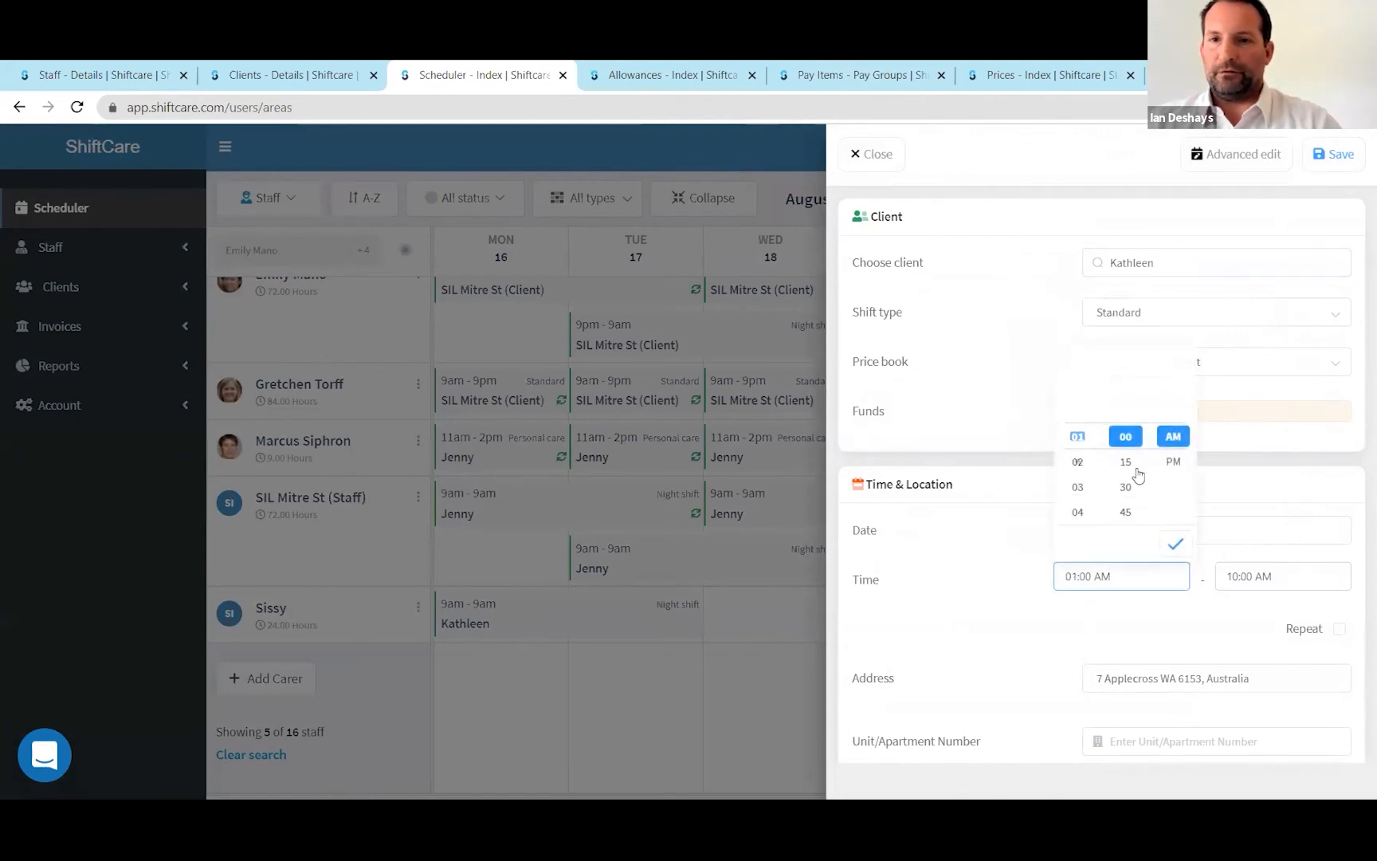
scroll(1132, 419, "down", 3)
left_click(1126, 411)
left_click(1173, 461)
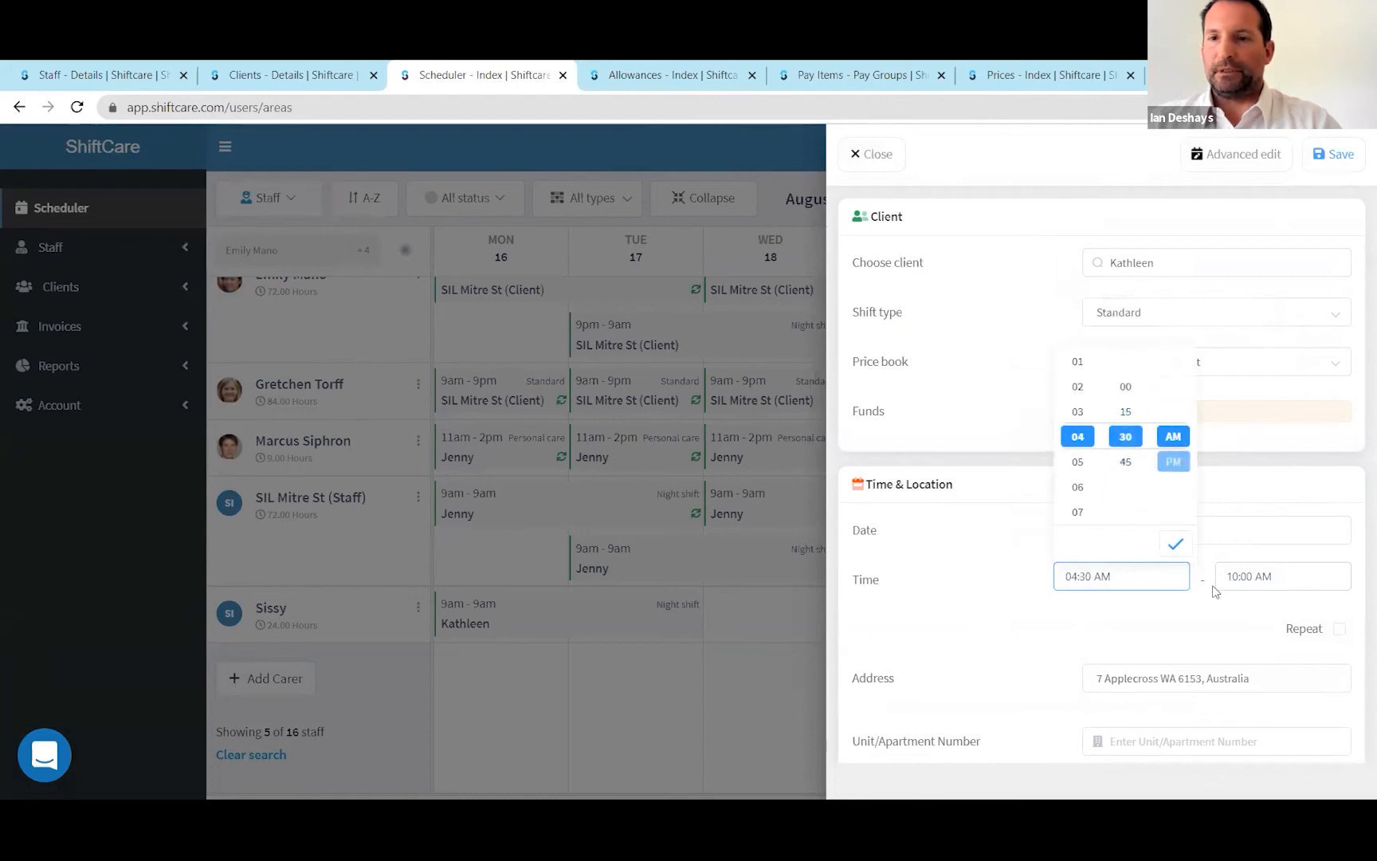
left_click(1229, 578)
left_click(1239, 361)
left_click(1334, 459)
left_click(1335, 417)
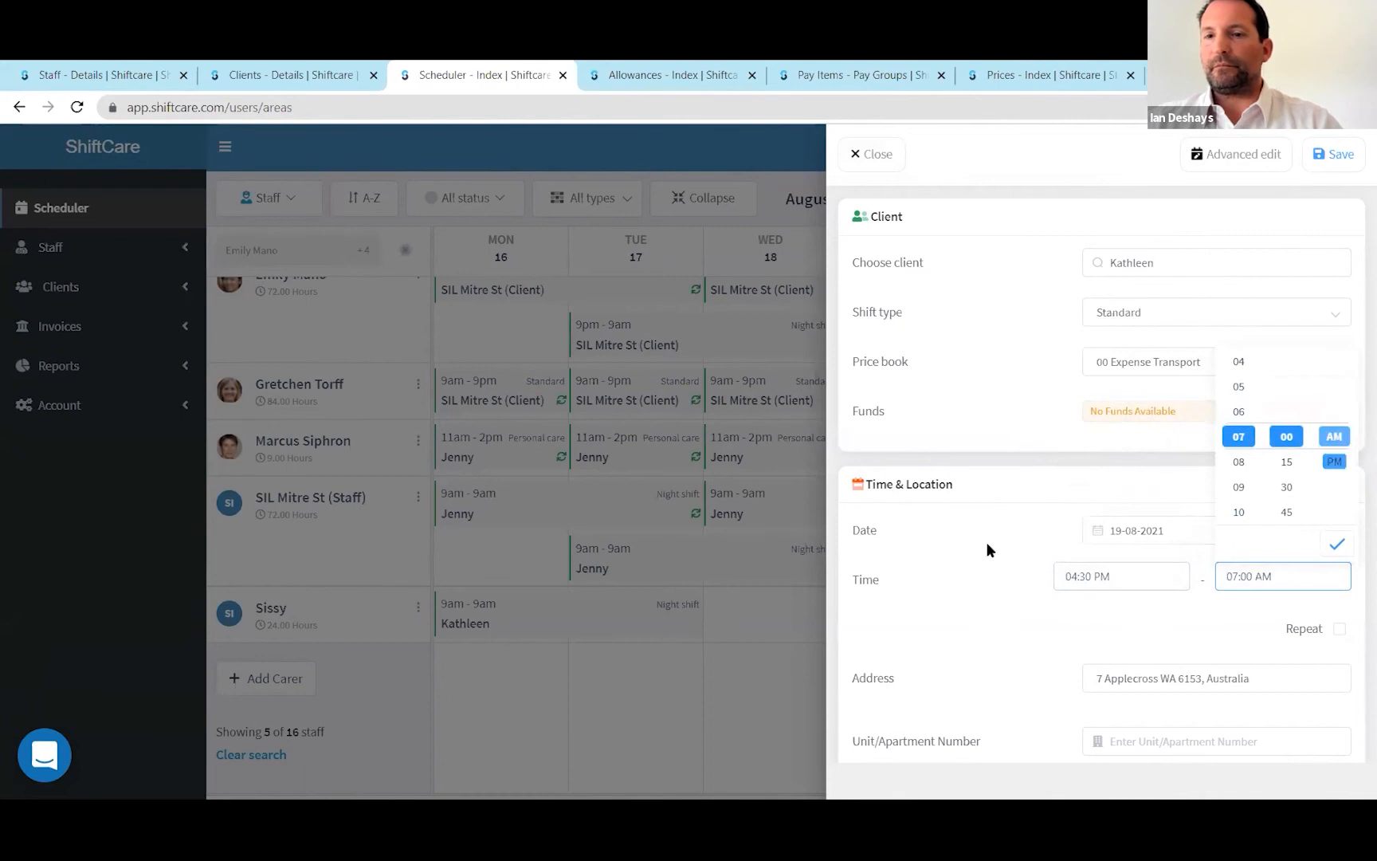
left_click(1123, 317)
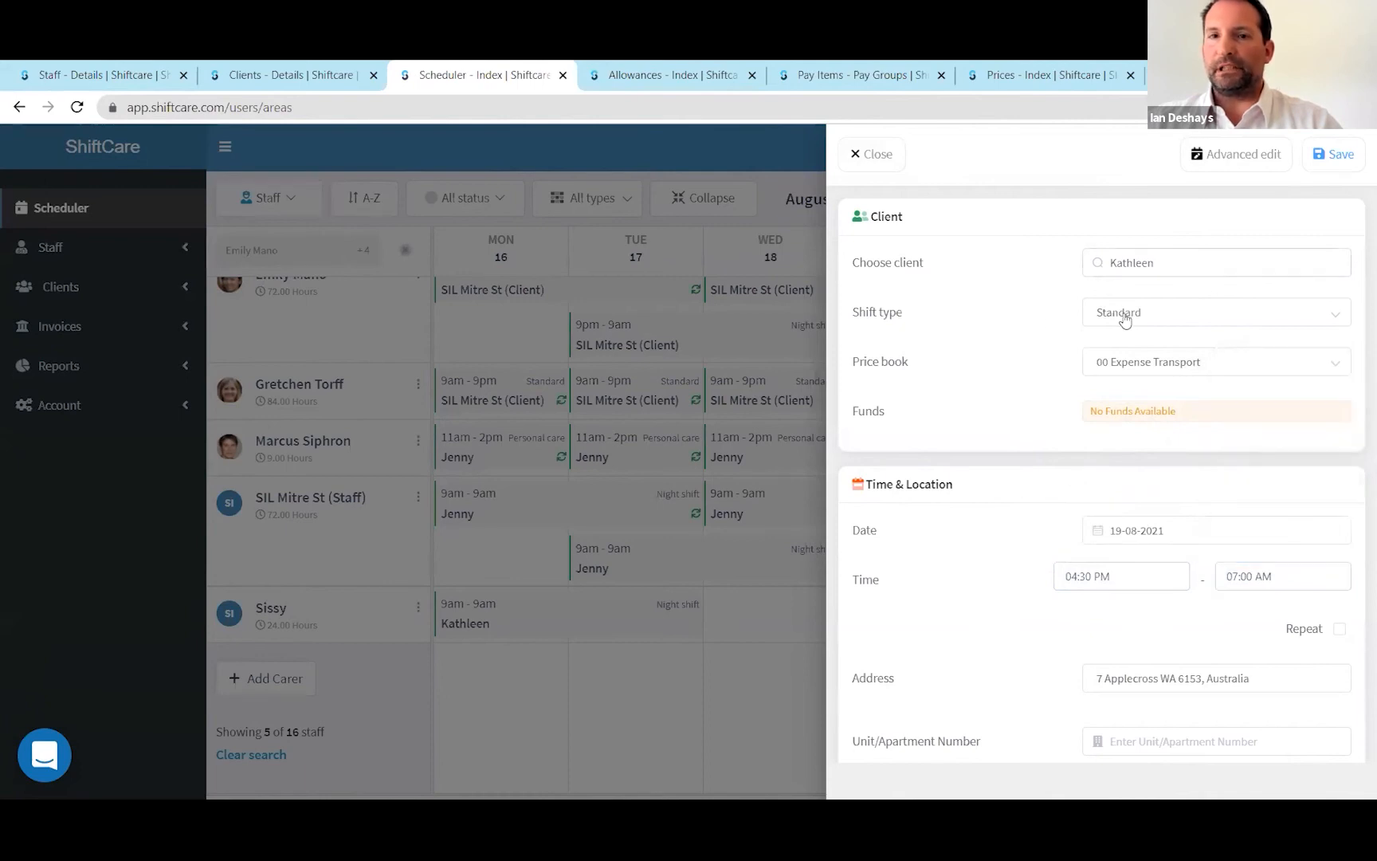
Step: Set the new shift's type to Night Shift and save the shift
left_click(1174, 315)
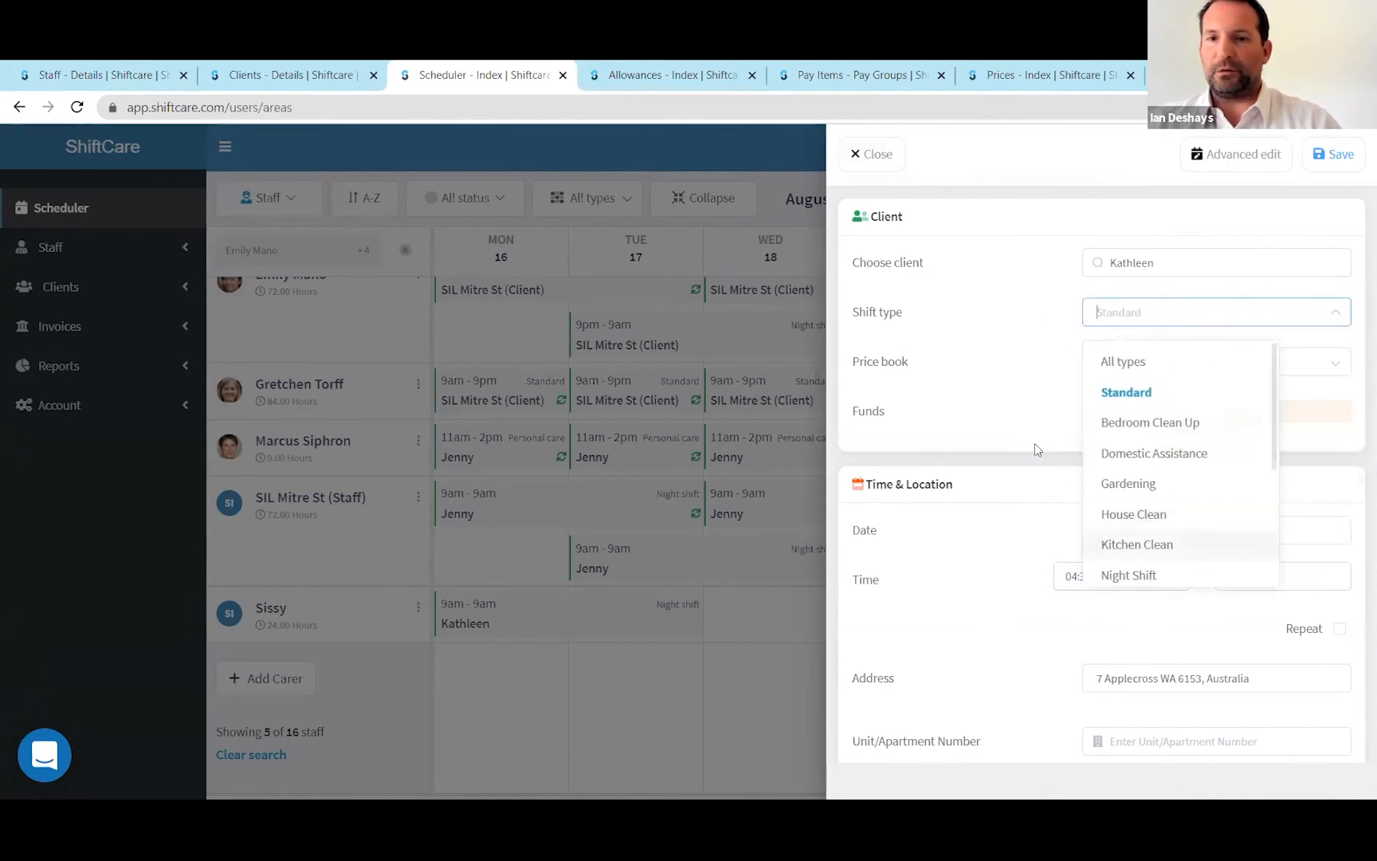
left_click(1174, 581)
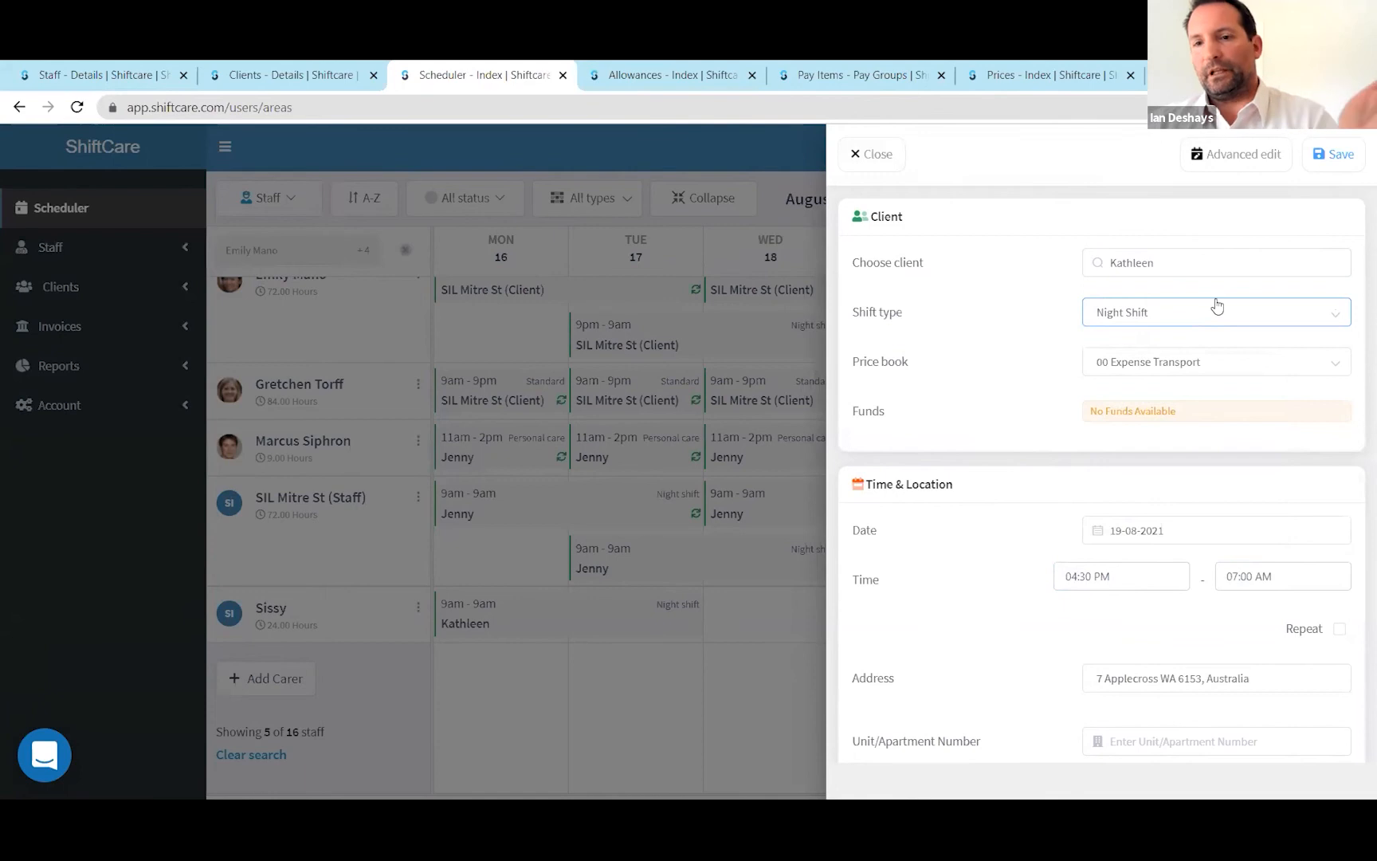
left_click(1329, 157)
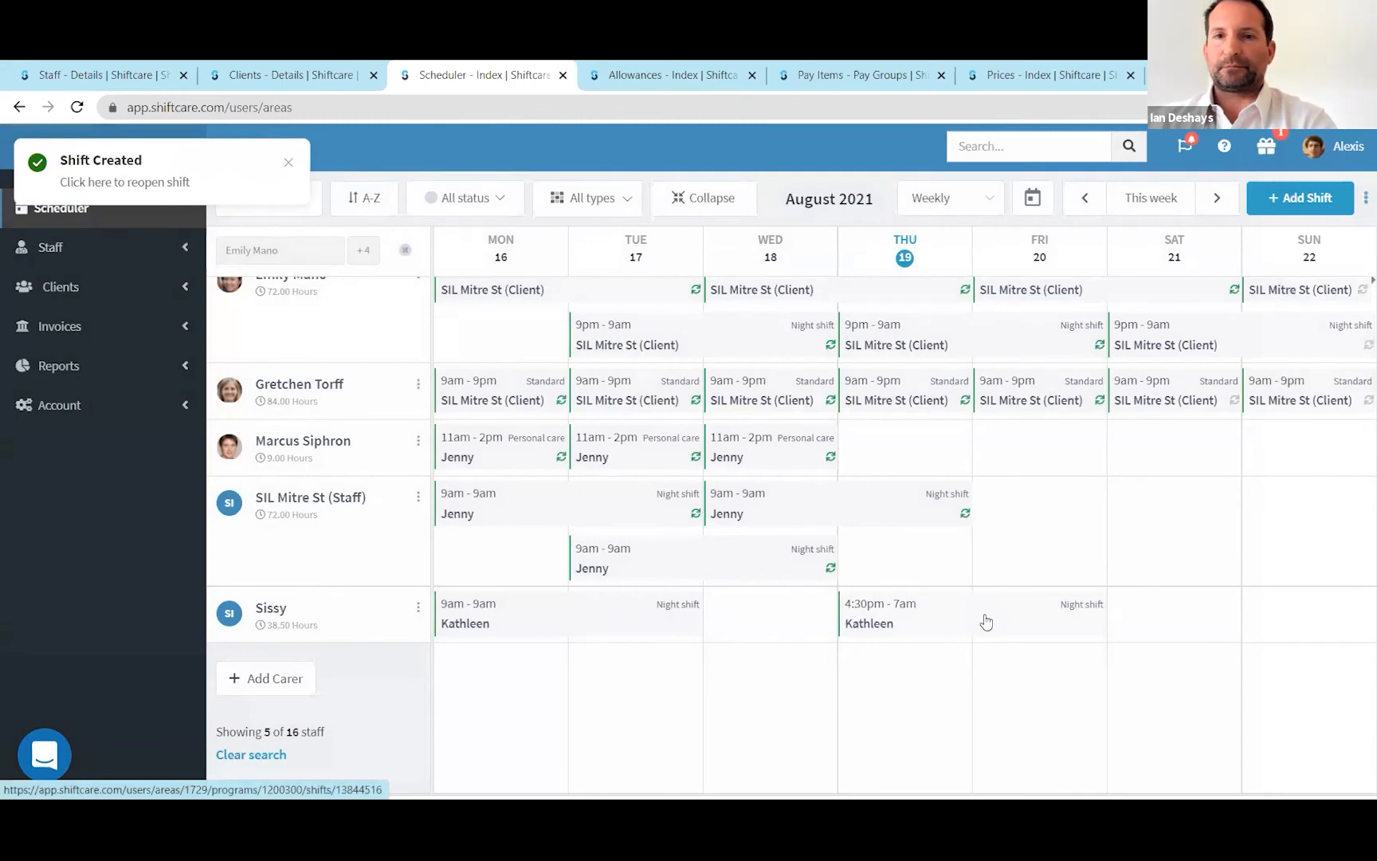
Step: Open the advanced edit of Thursday's 4:30pm - 7am shift and view its available allowances
left_click(876, 614)
left_click(1211, 153)
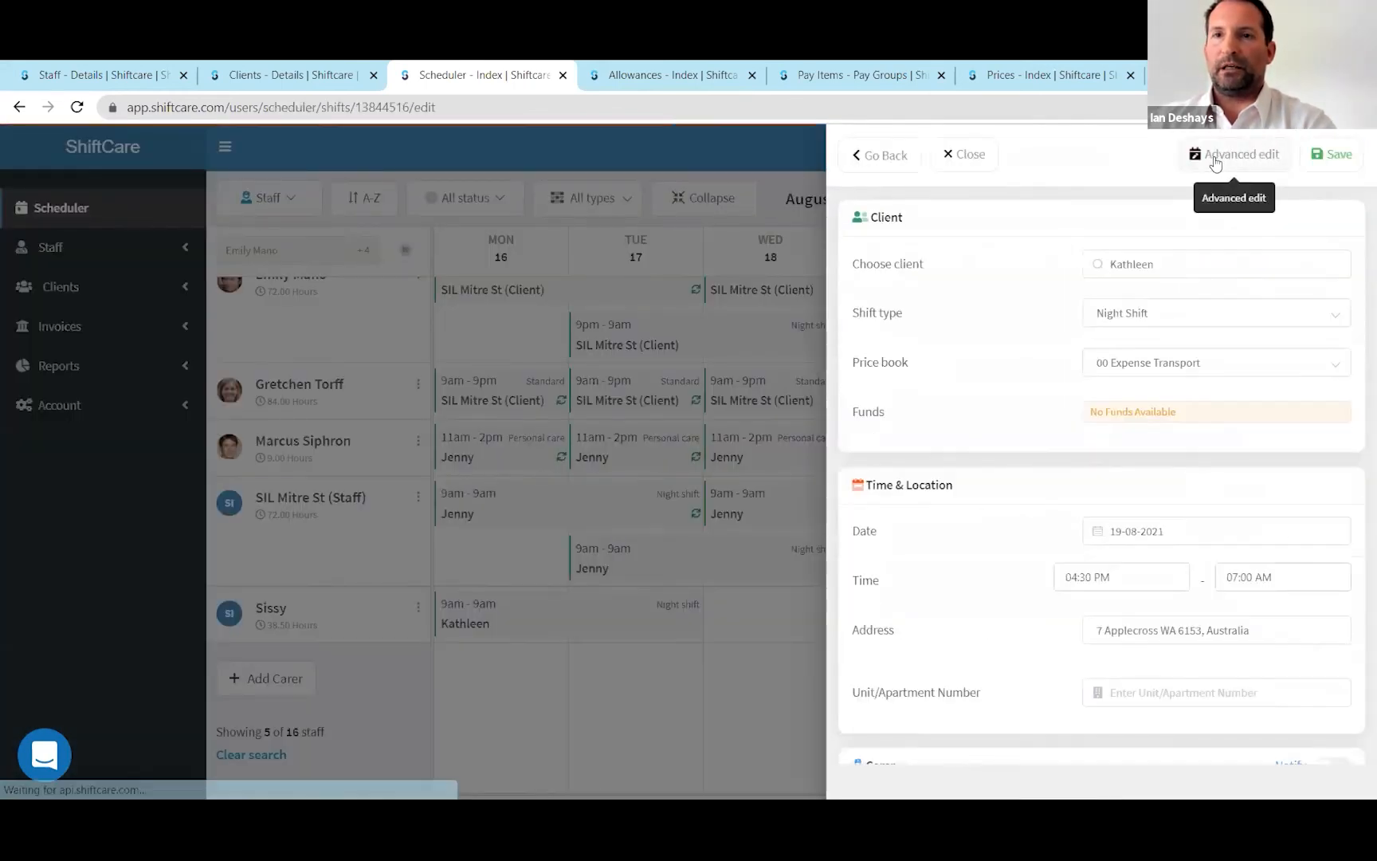
left_click(1217, 153)
scroll(357, 668, "down", 6)
left_click(482, 418)
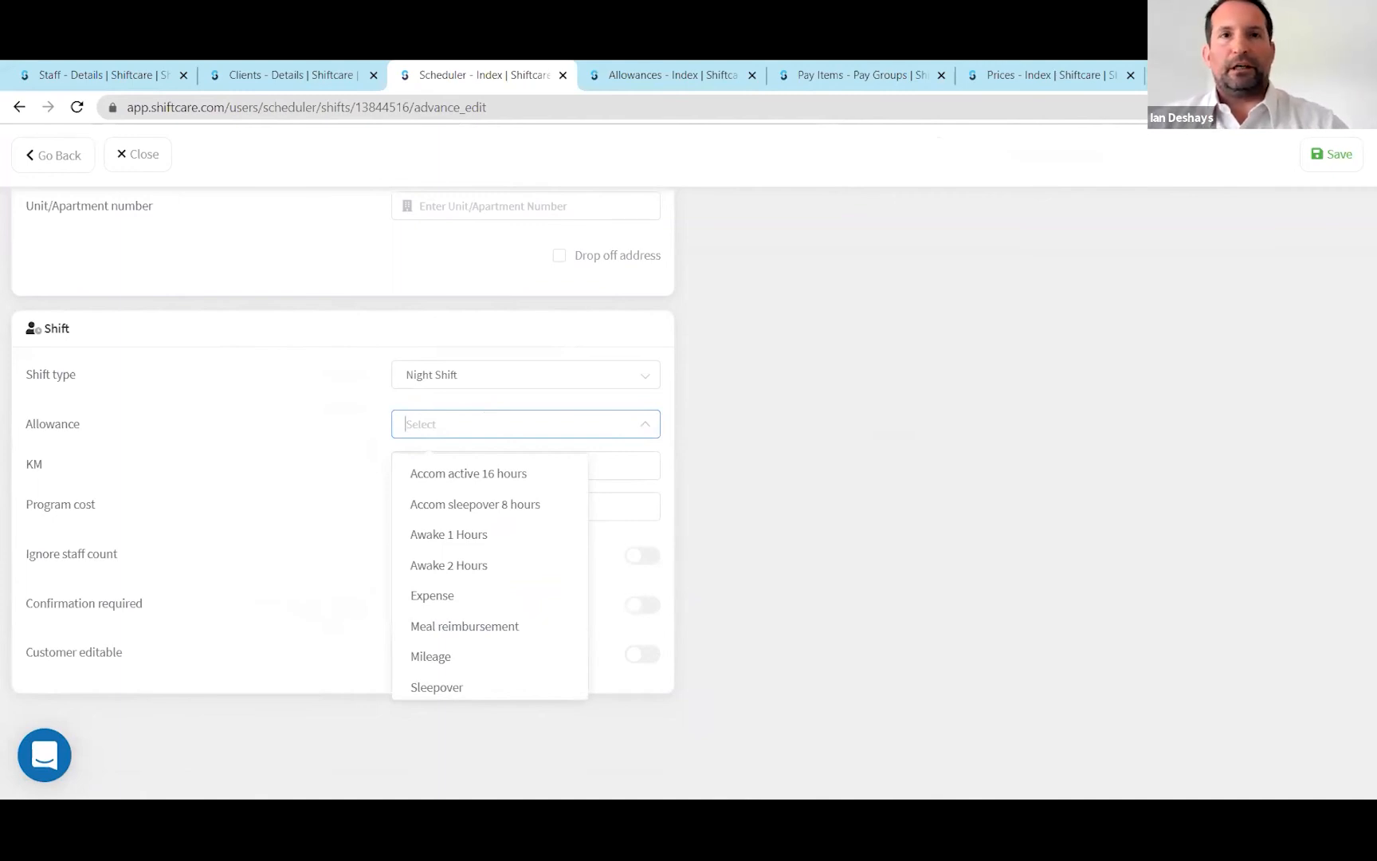
Step: Create a new allowance named Active 6.5 in Allowances with the type Override hours
left_click(683, 79)
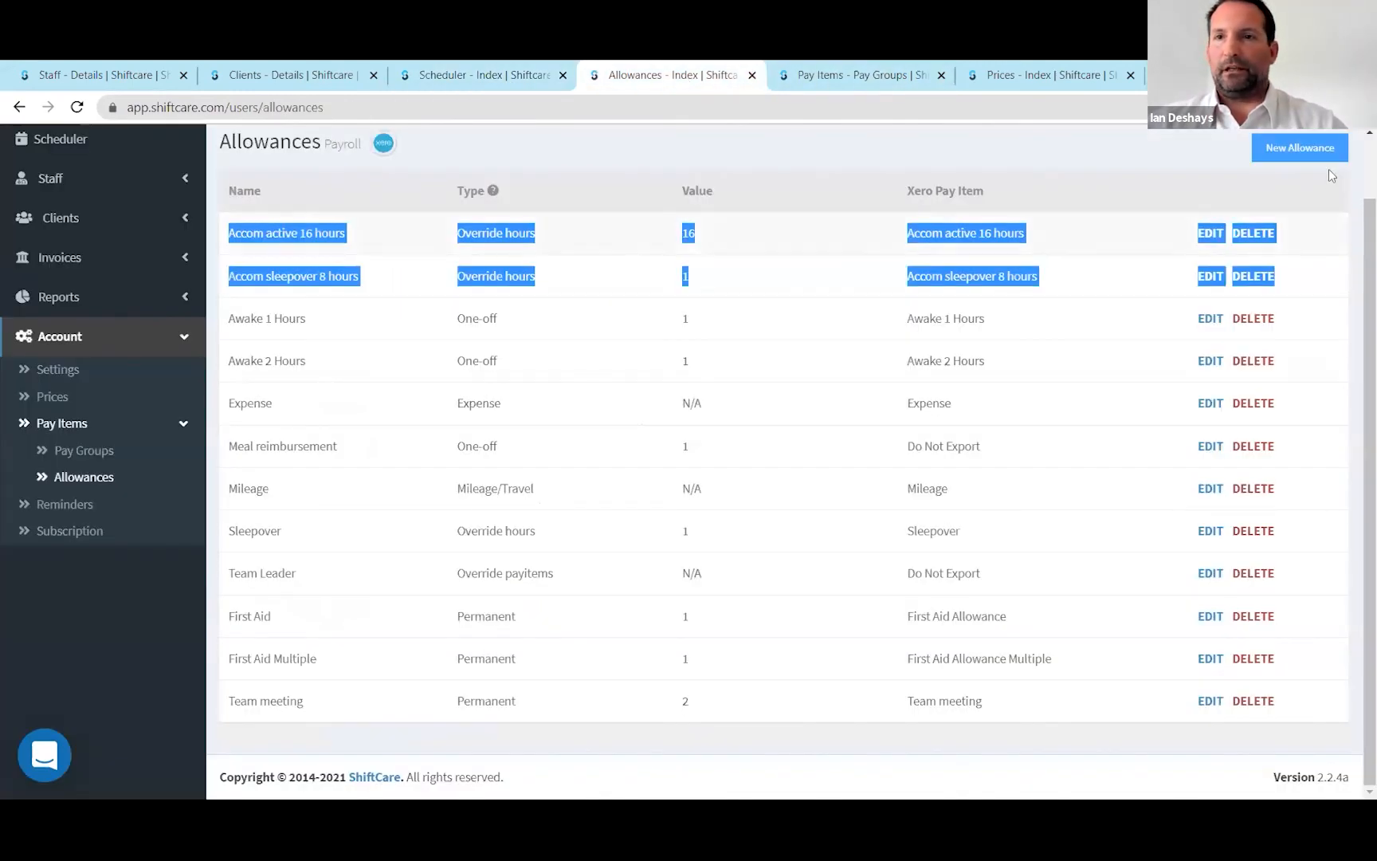
left_click(1300, 148)
left_click(333, 239)
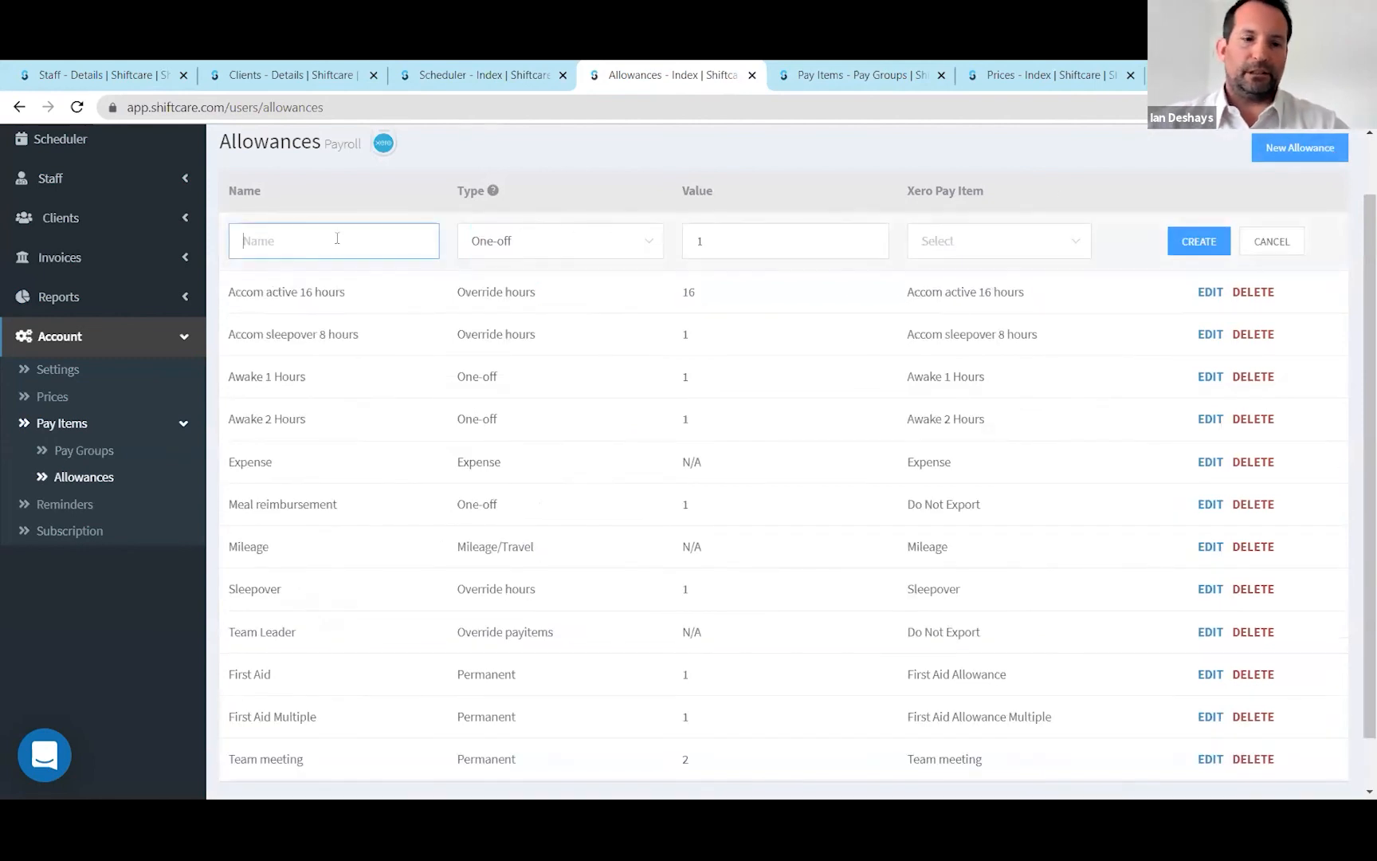
type("Active")
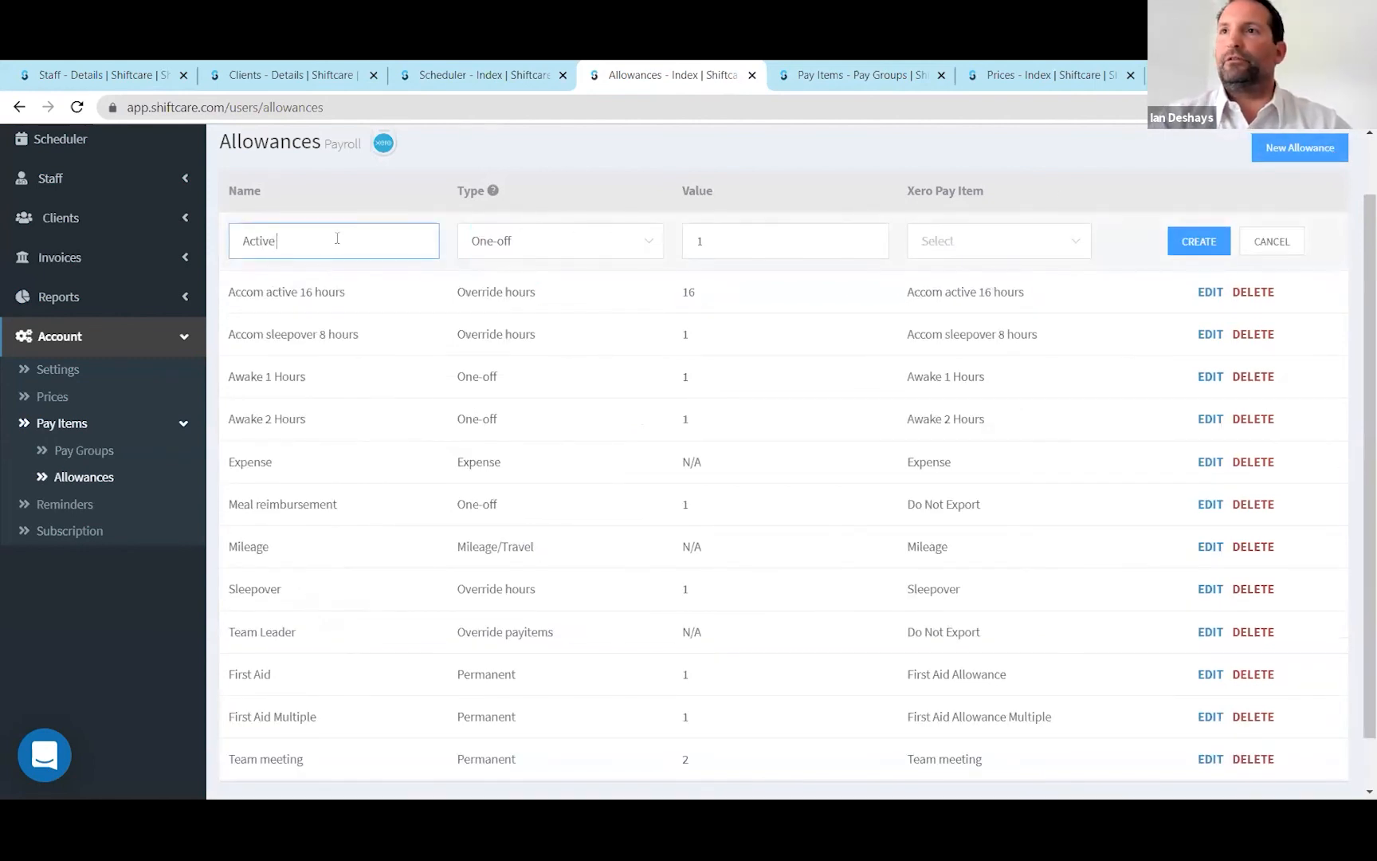
type(" 6.5")
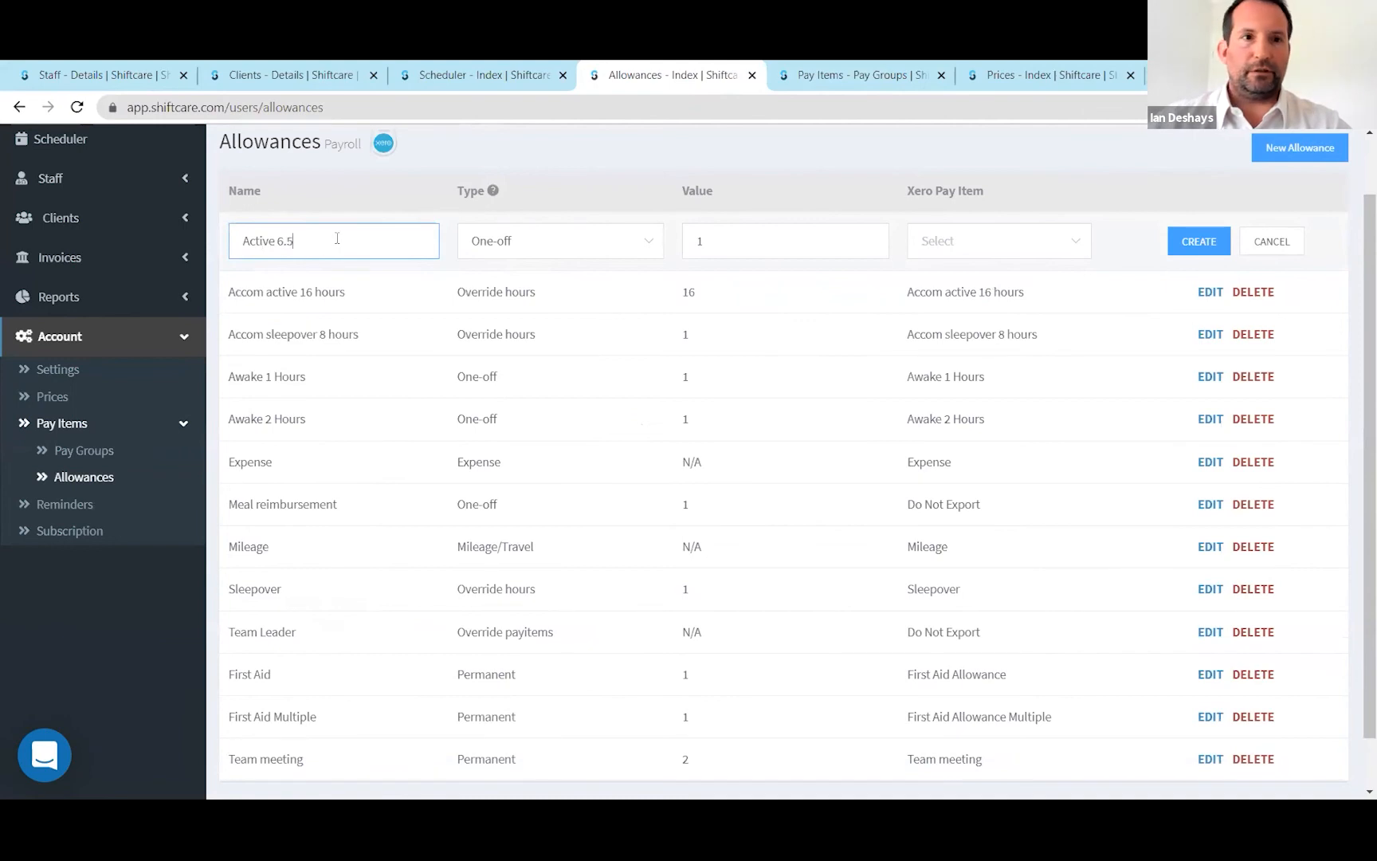
left_click(609, 243)
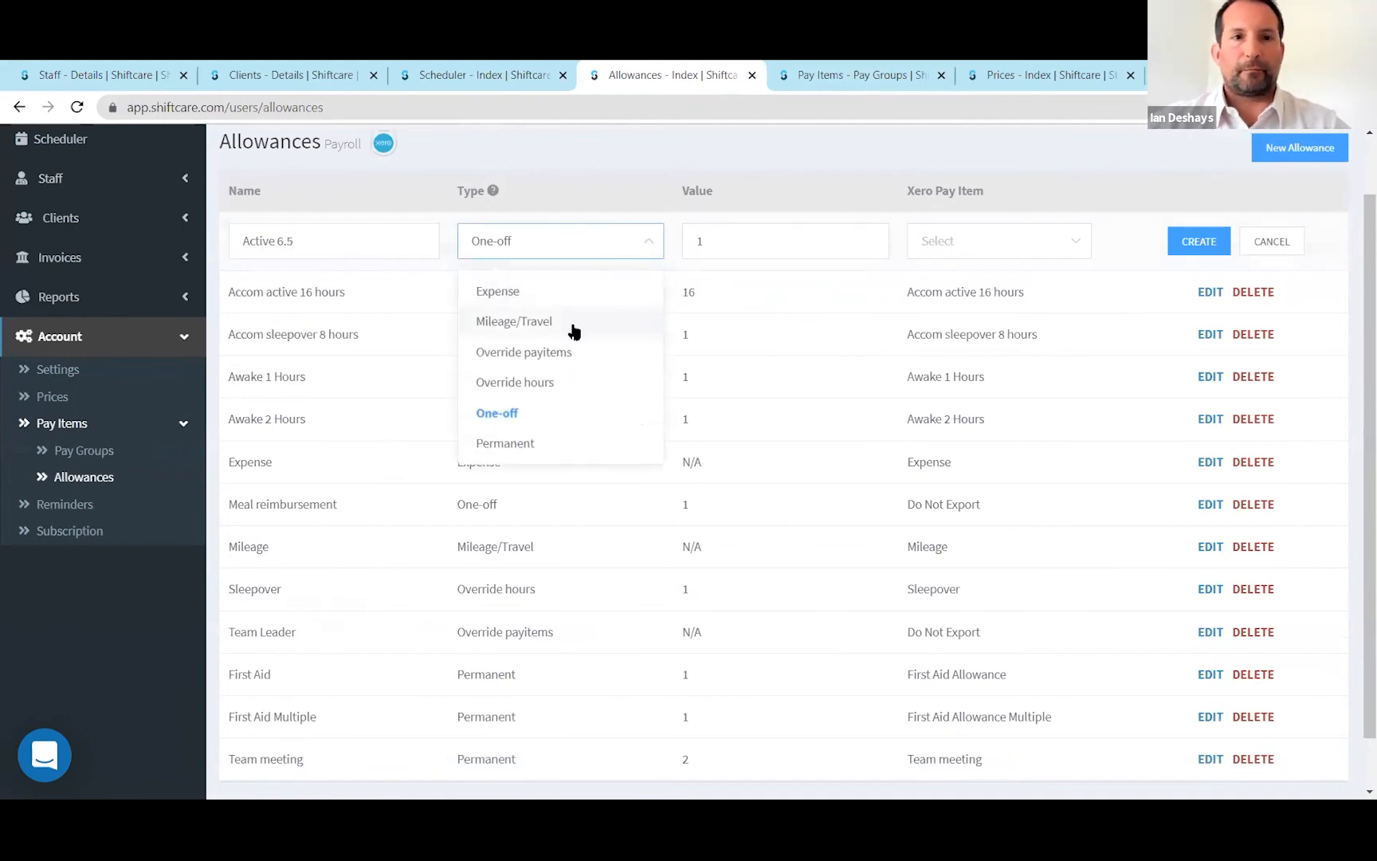
left_click(565, 396)
left_click(1195, 243)
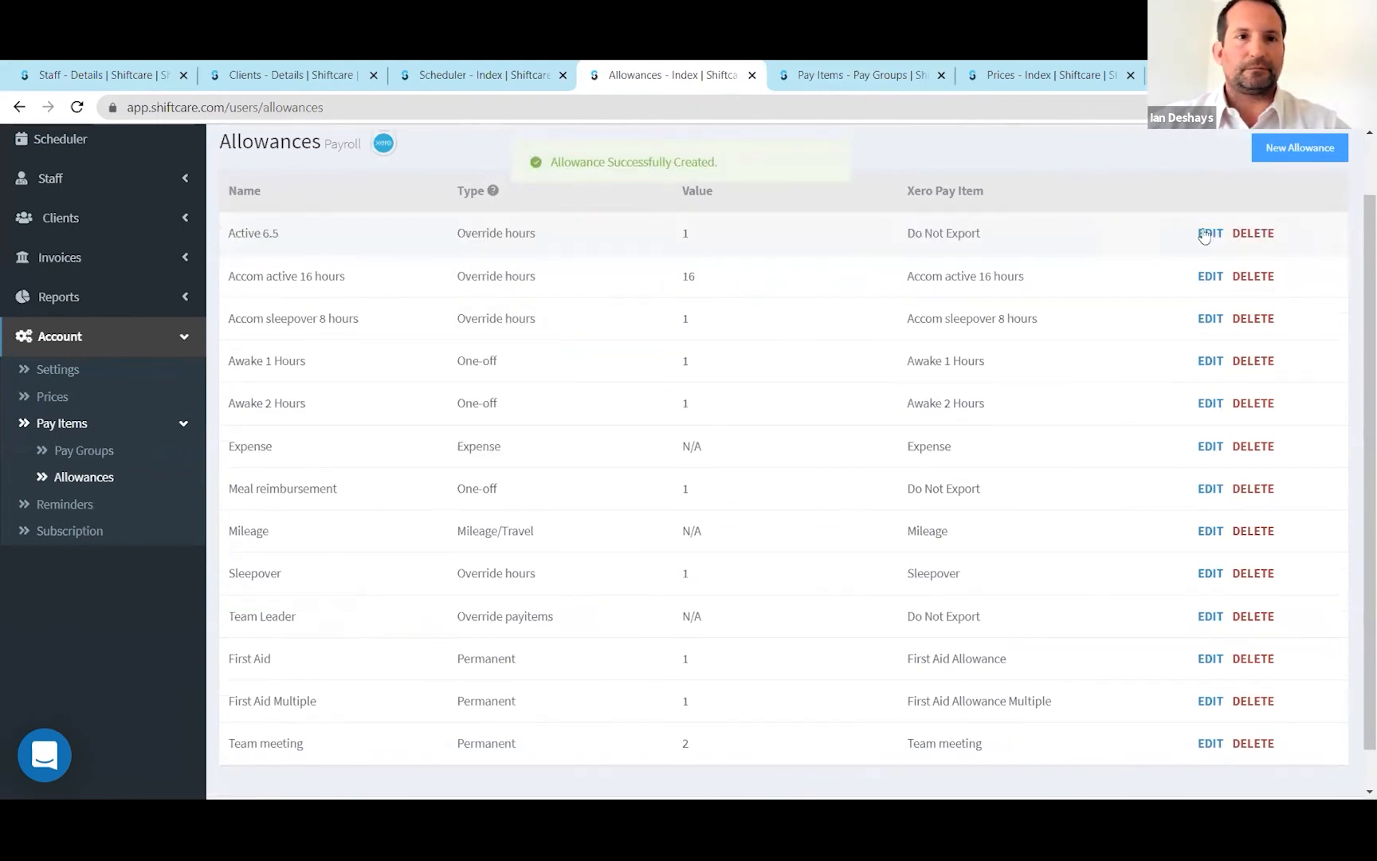
Step: Create another allowance named Inactive 8 with the type Override hours
left_click(1267, 148)
left_click(380, 240)
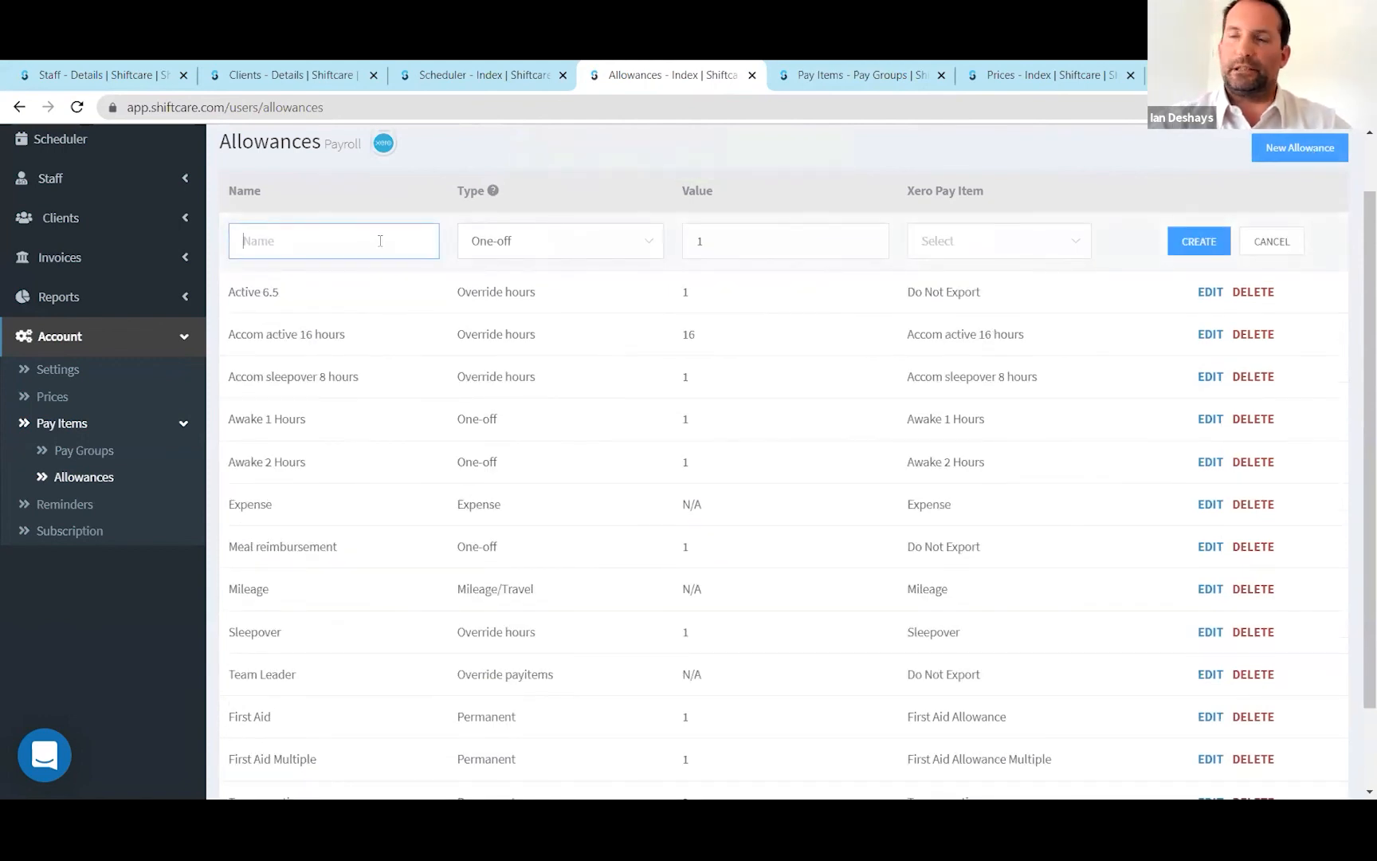
type("Inactive ")
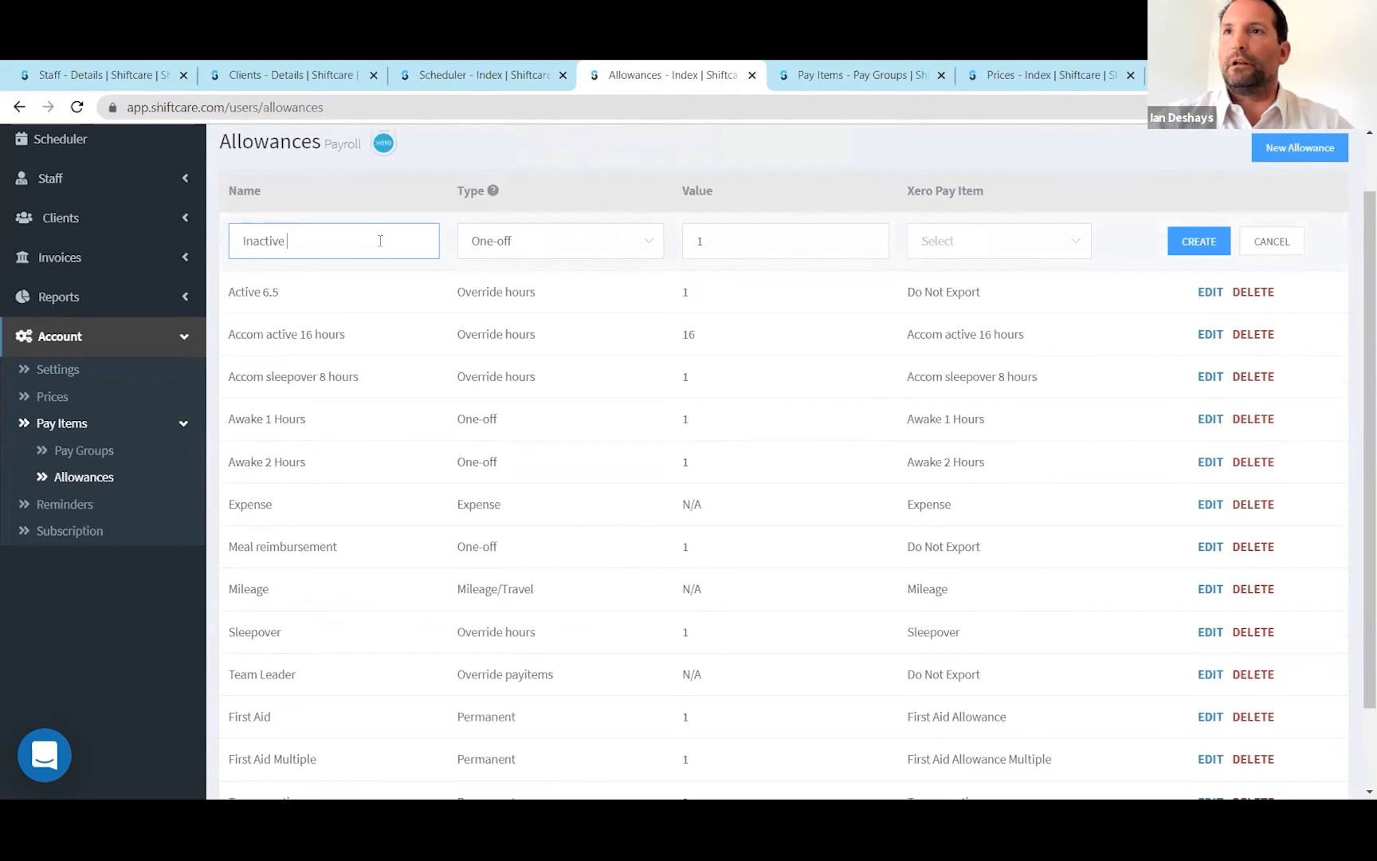
type("8")
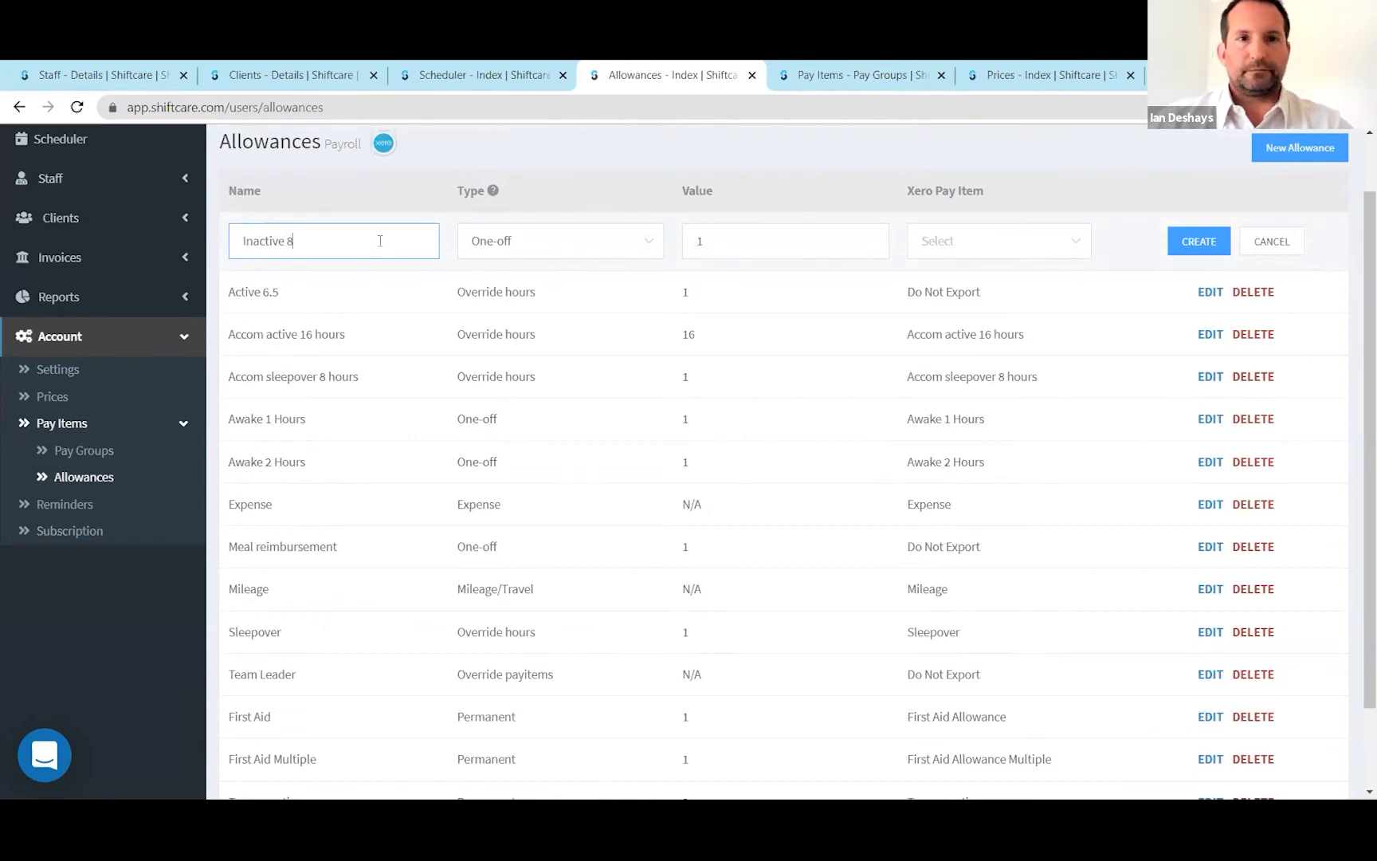
left_click(523, 243)
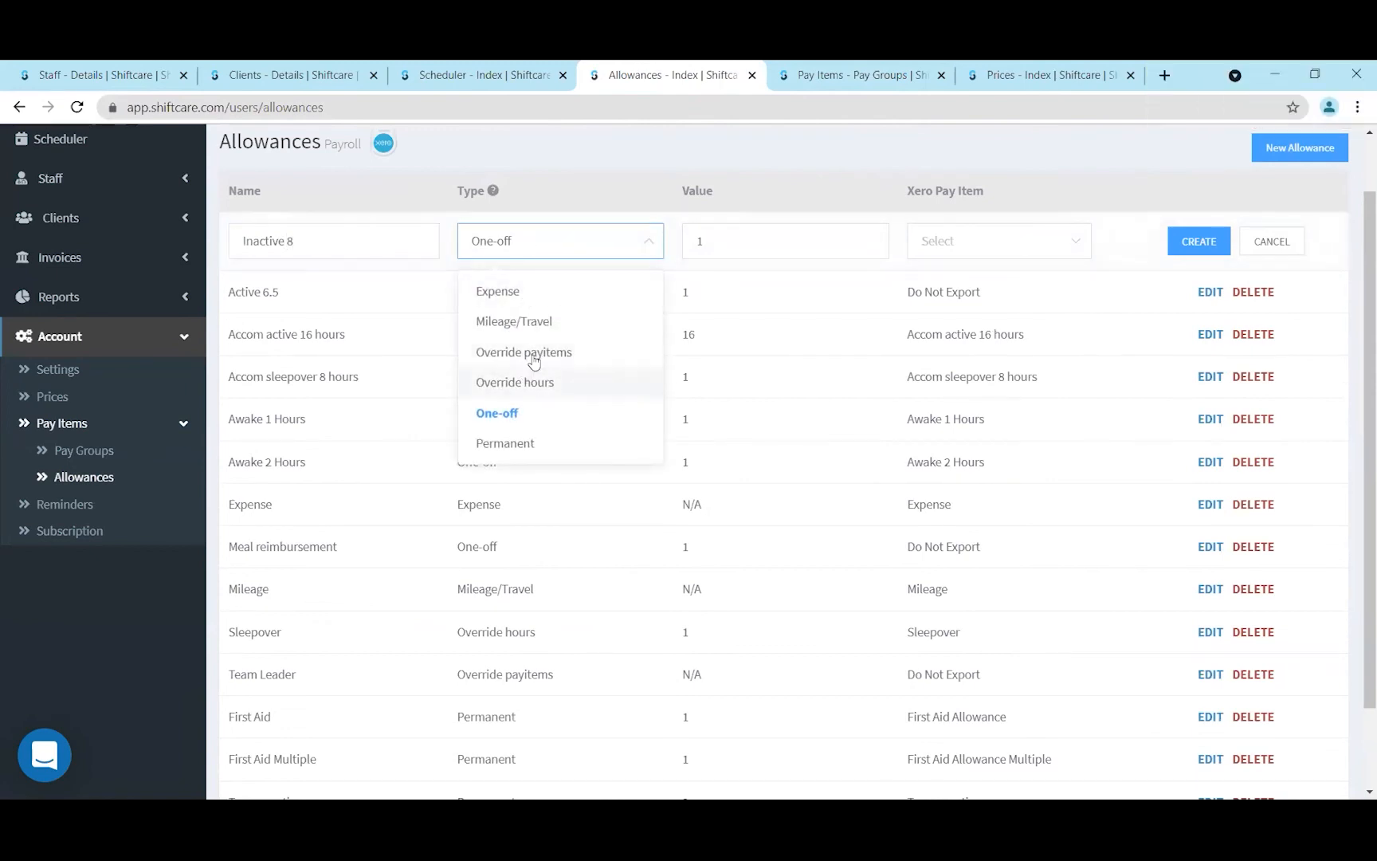
left_click(534, 382)
left_click(1215, 249)
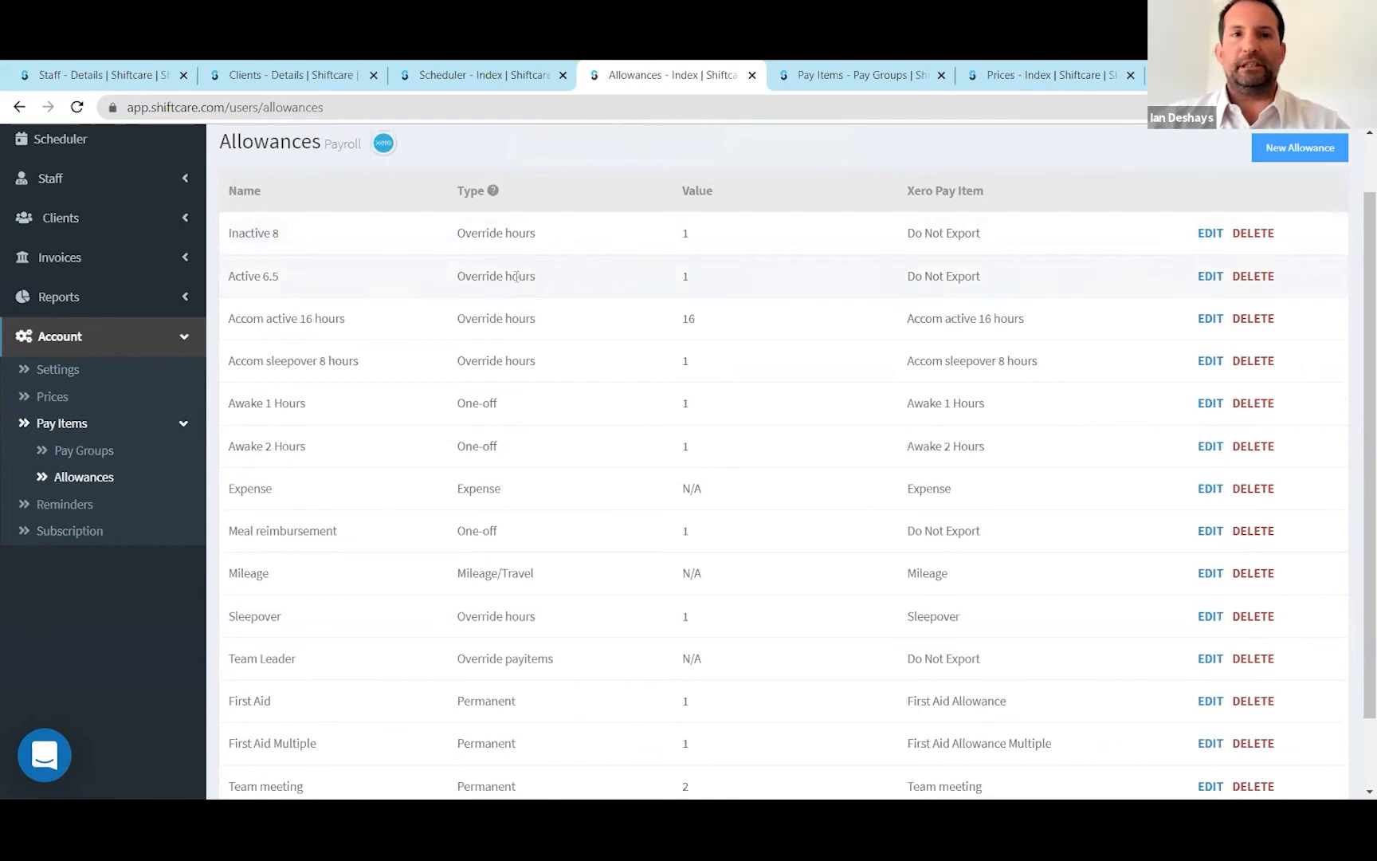
Step: Review the type and value of the Active 6.5 allowance
left_click_drag(455, 276, 538, 275)
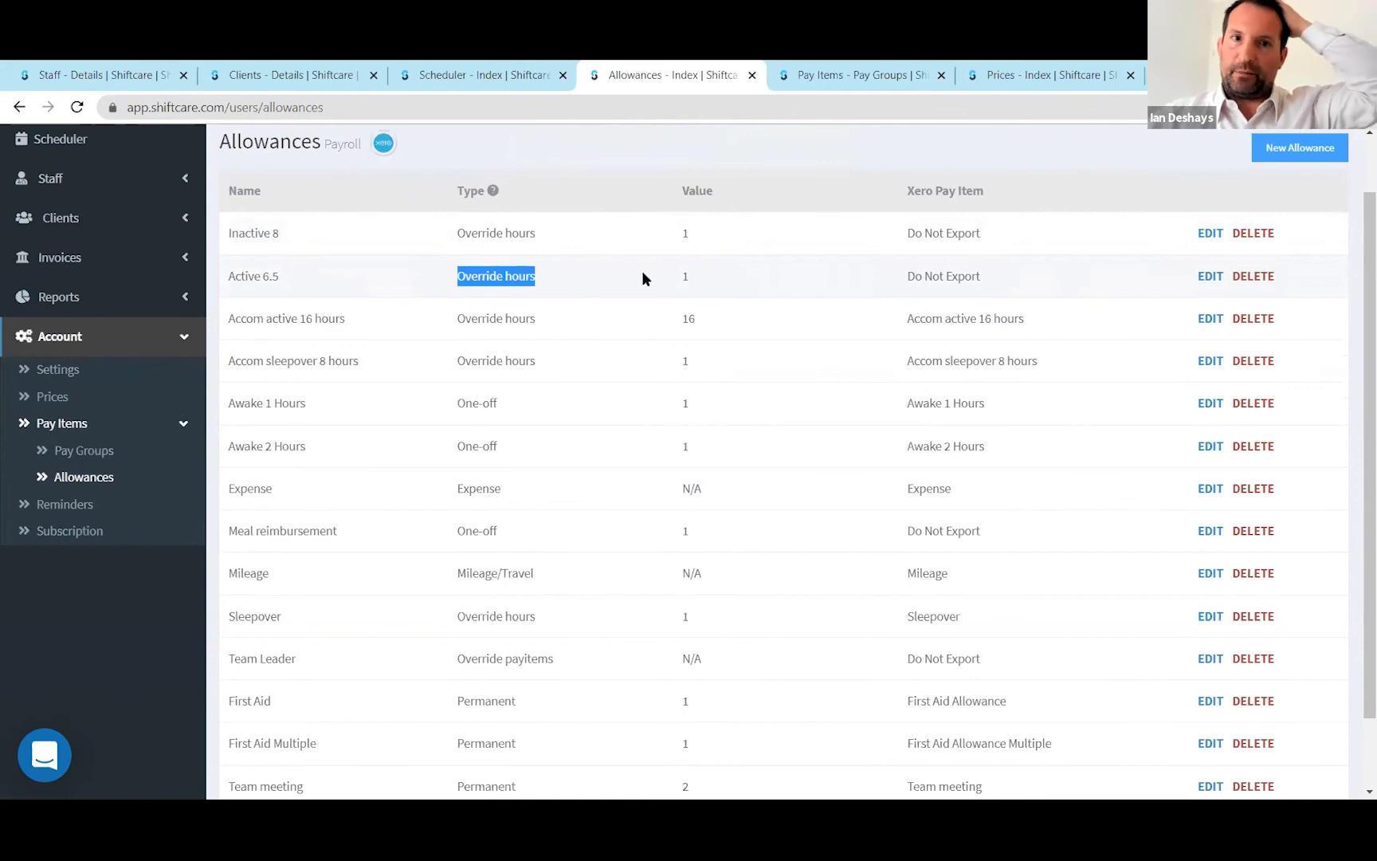
left_click(691, 279)
double_click(692, 278)
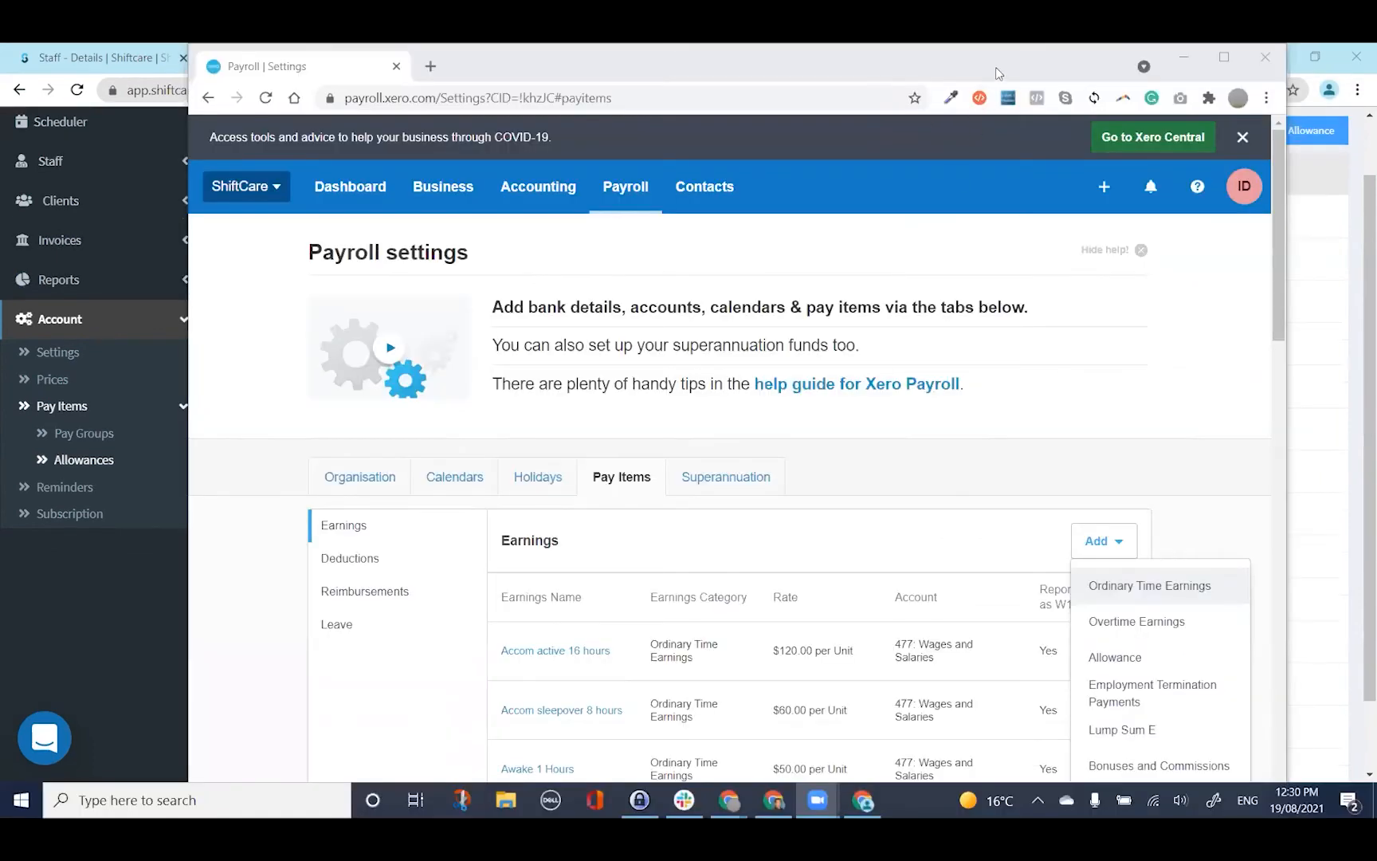
Step: Start a new Ordinary Time Earnings item in Xero and copy the ShiftCare allowance name Inactive 8 into its earnings and display names
double_click(995, 67)
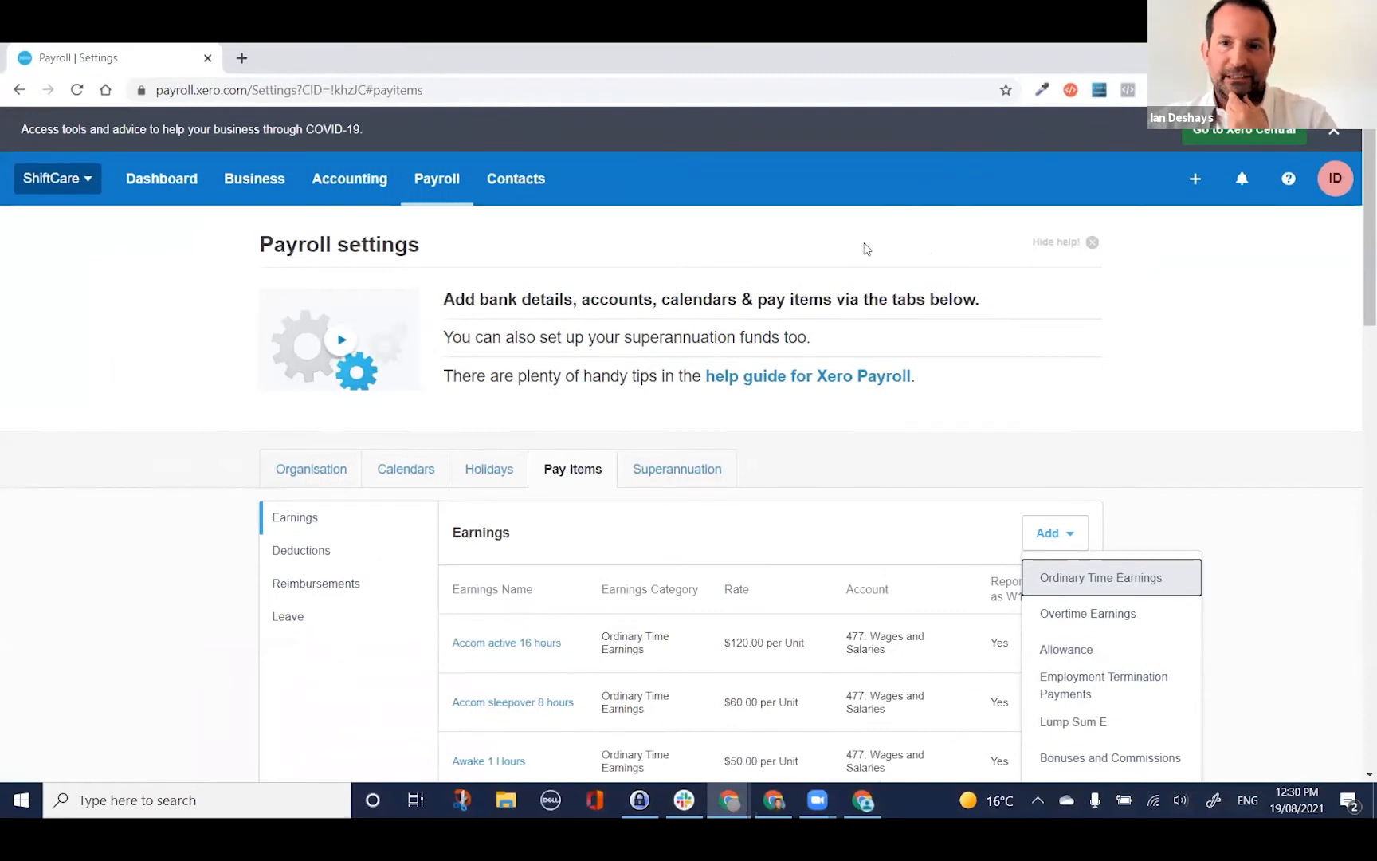
left_click(1081, 580)
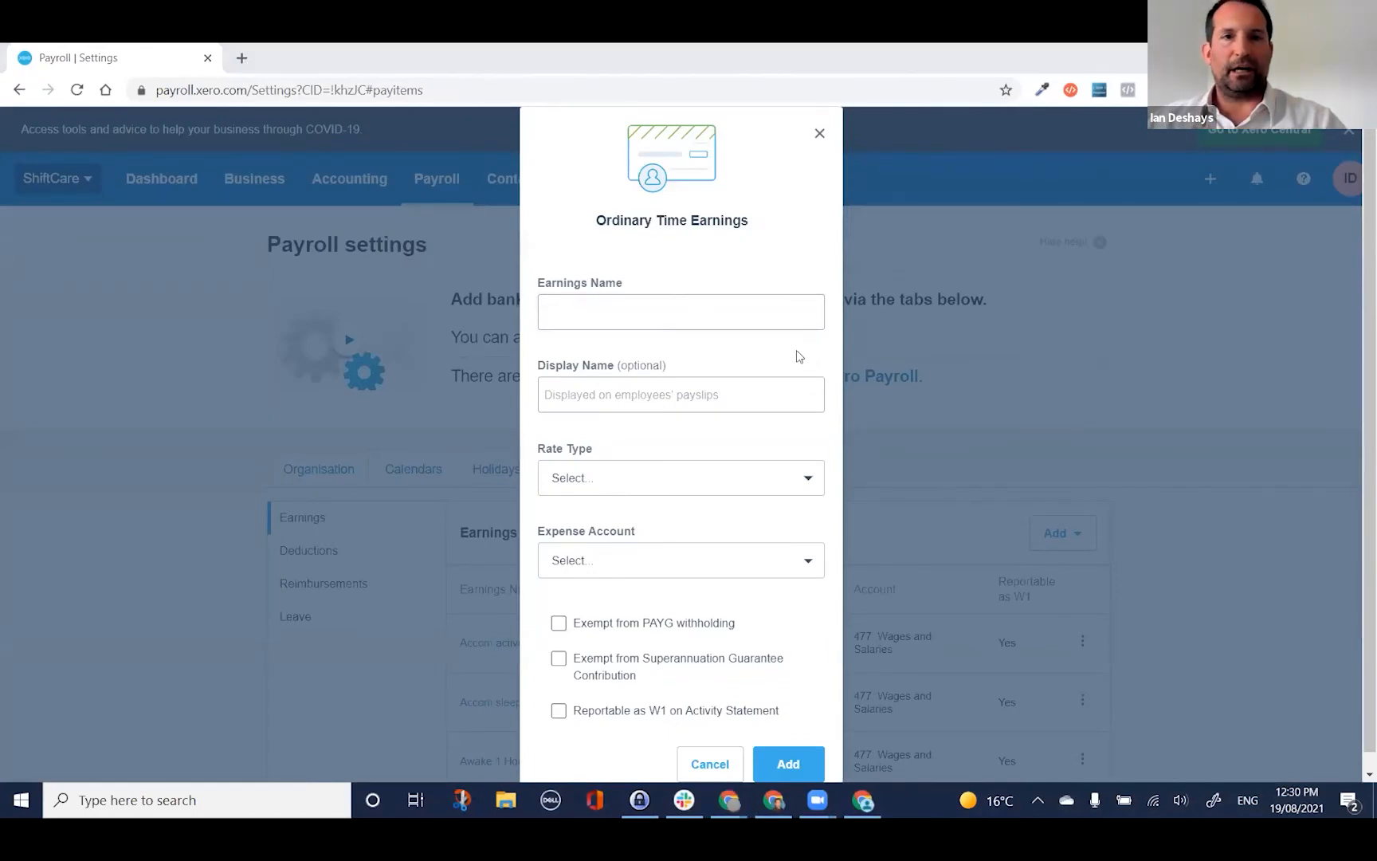
key("alt+Tab")
key("alt+Tab")
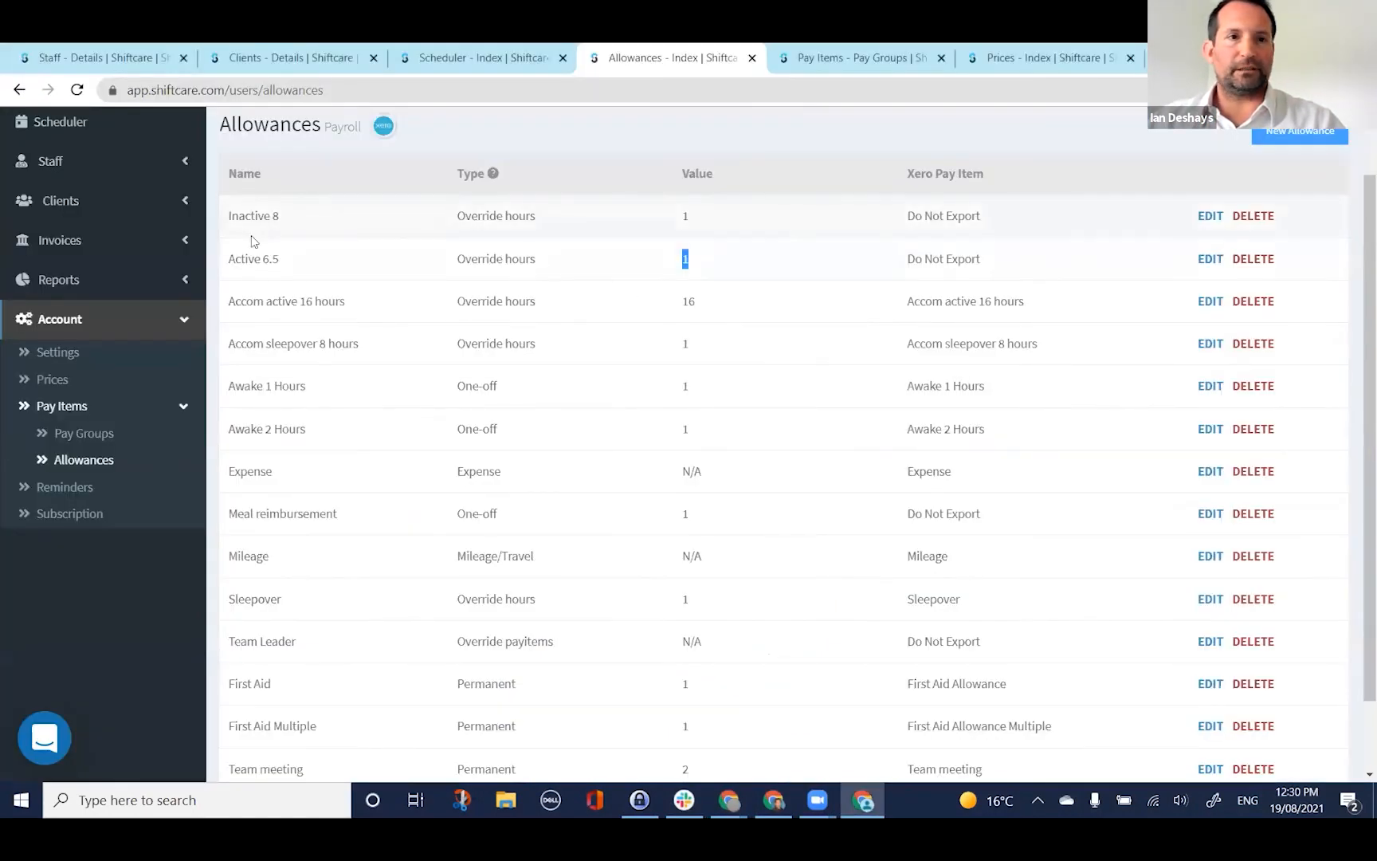
left_click_drag(240, 218, 287, 219)
key("ctrl+c")
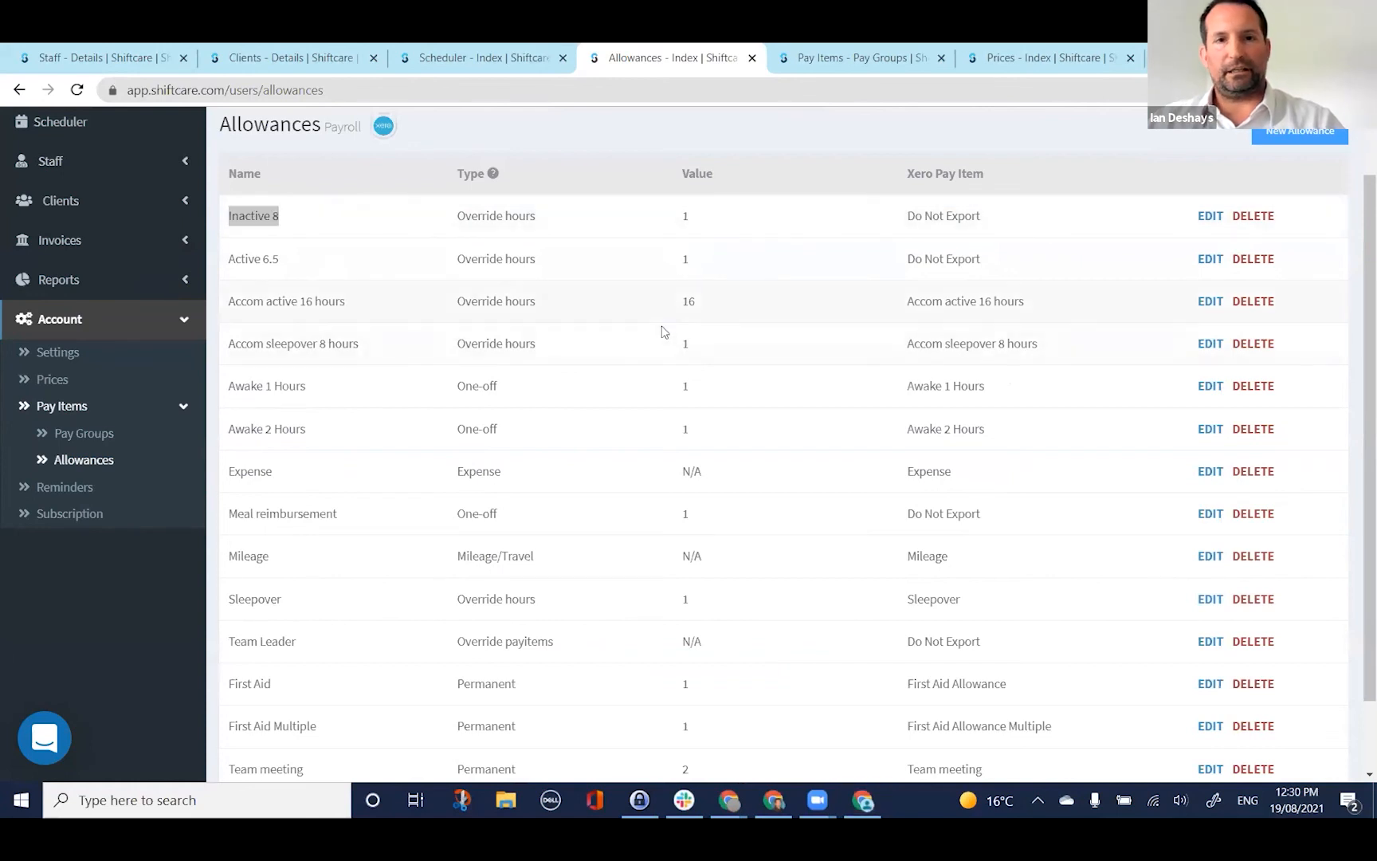
key("alt+Tab")
key("ctrl+v")
left_click(637, 396)
key("ctrl+v")
Step: Set the earnings item's rate type to Rate per Unit with Hours as the type of units
left_click(615, 479)
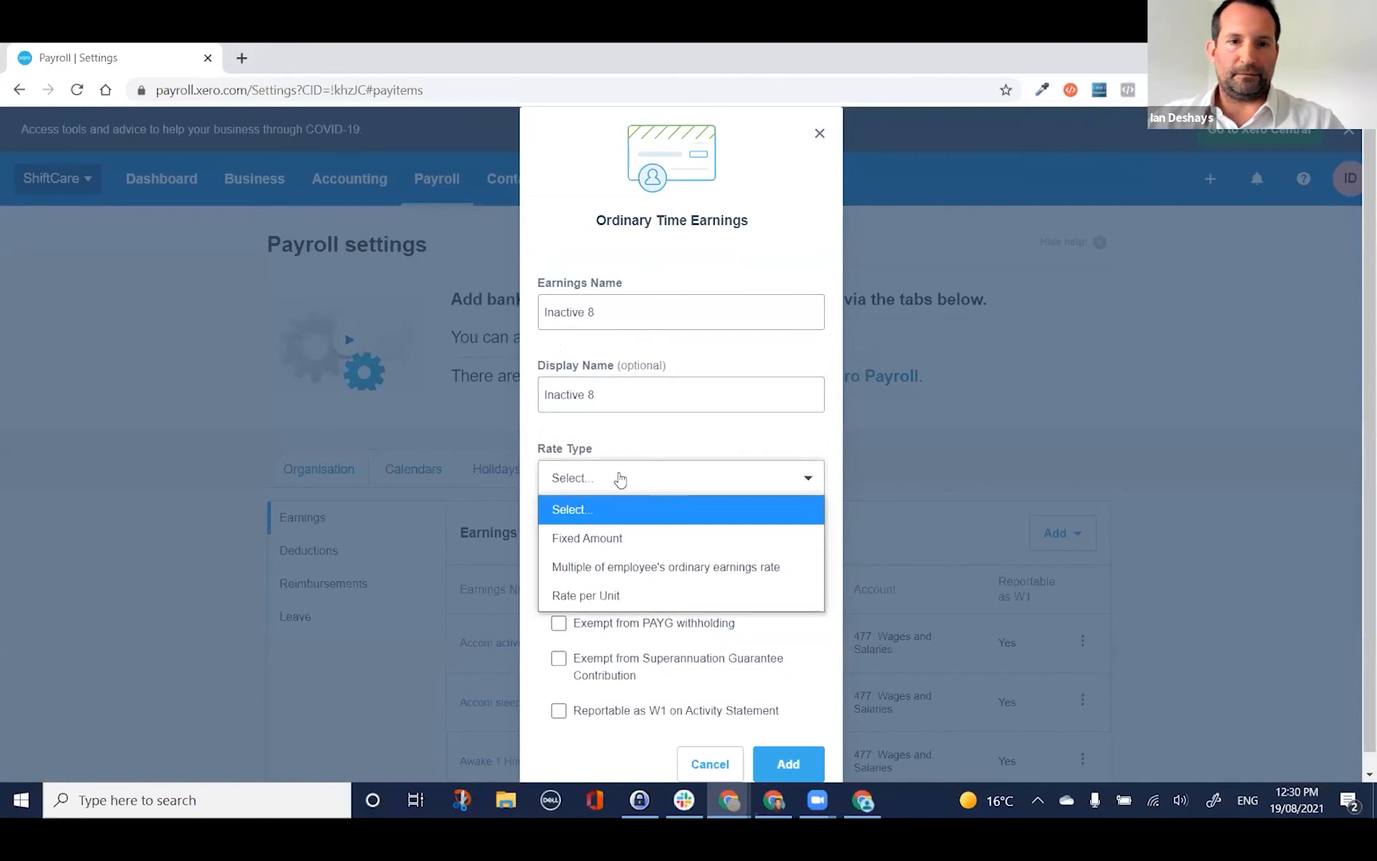
left_click(631, 595)
left_click(617, 548)
type("H")
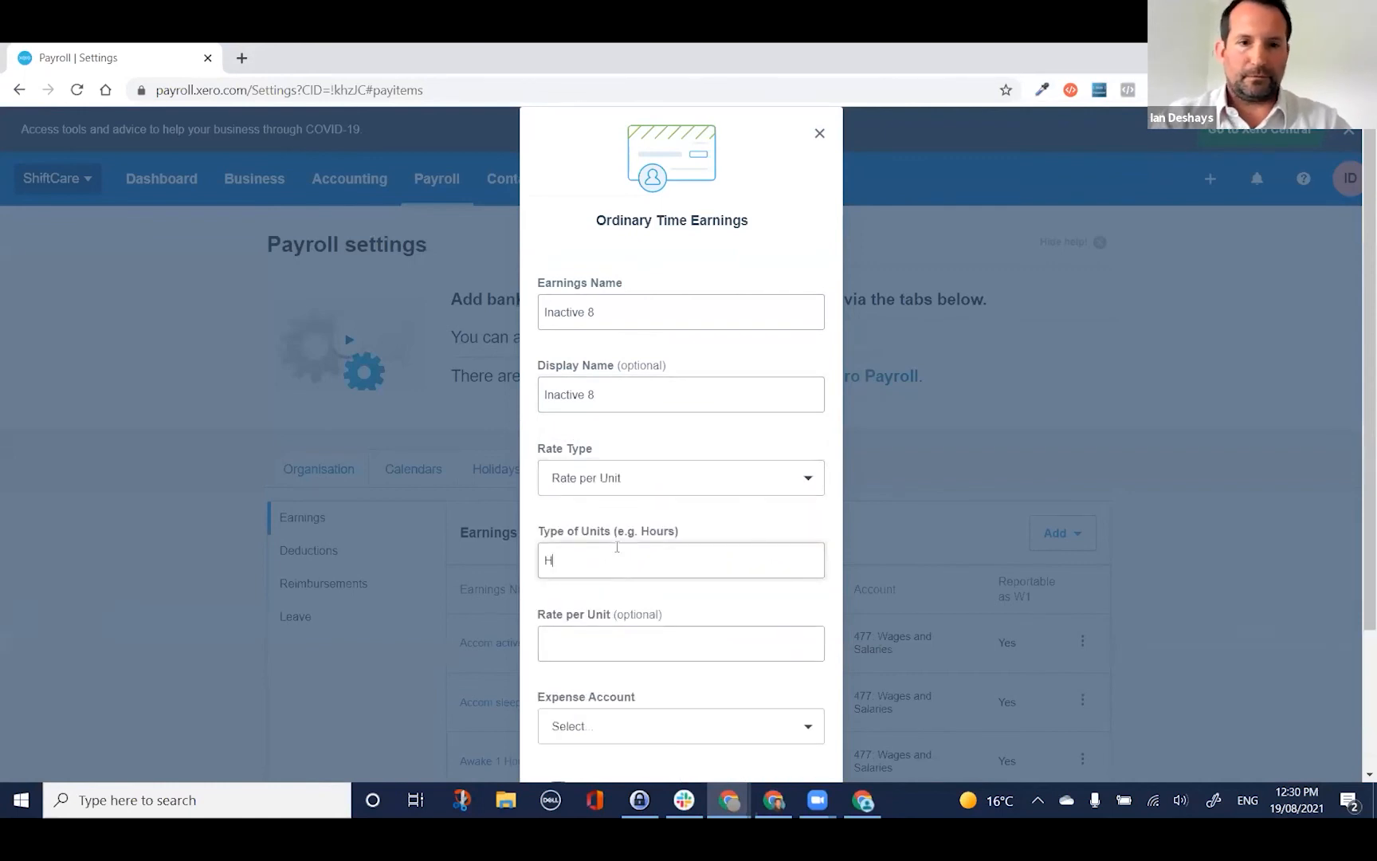
type("Ouours")
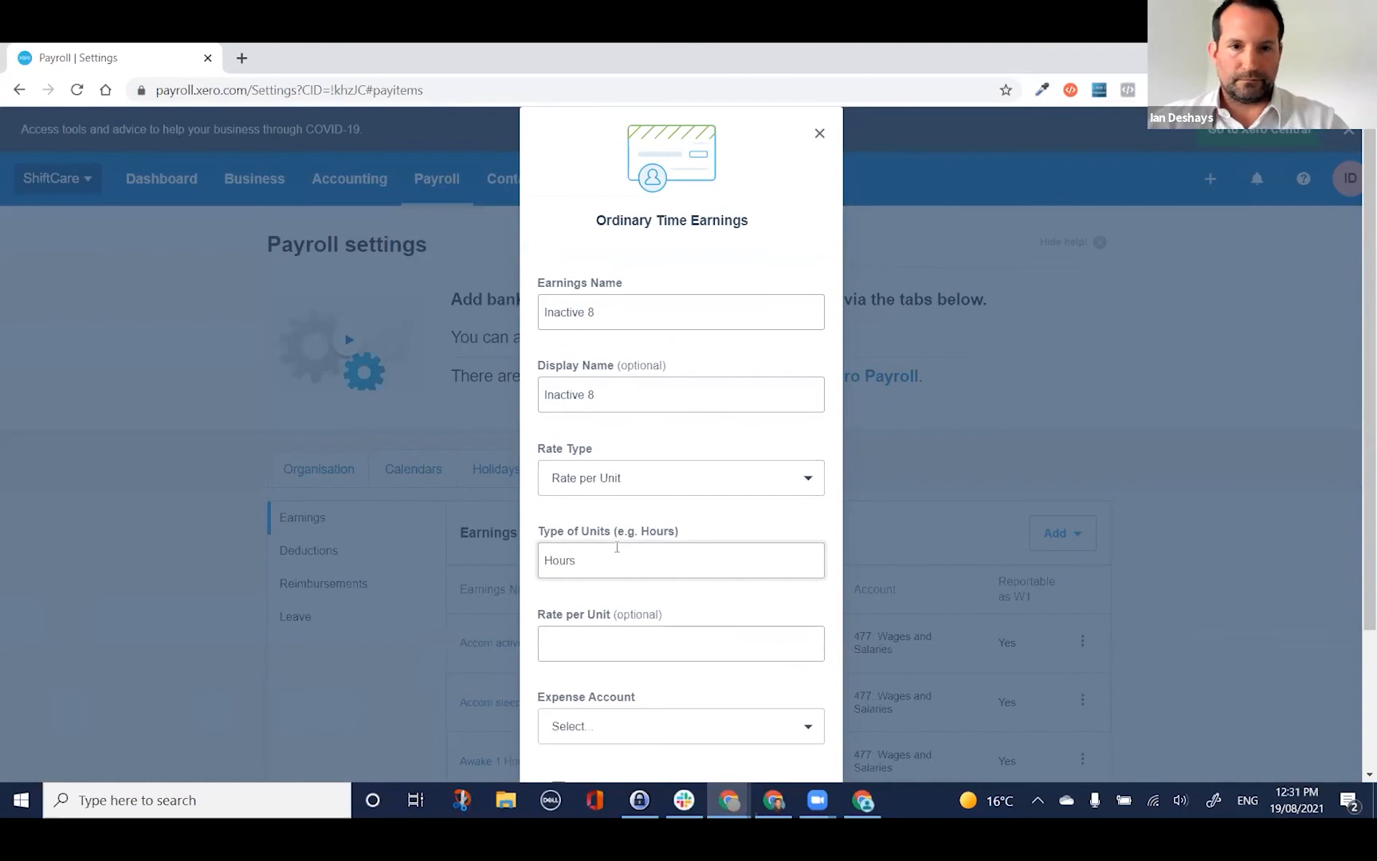
left_click(588, 646)
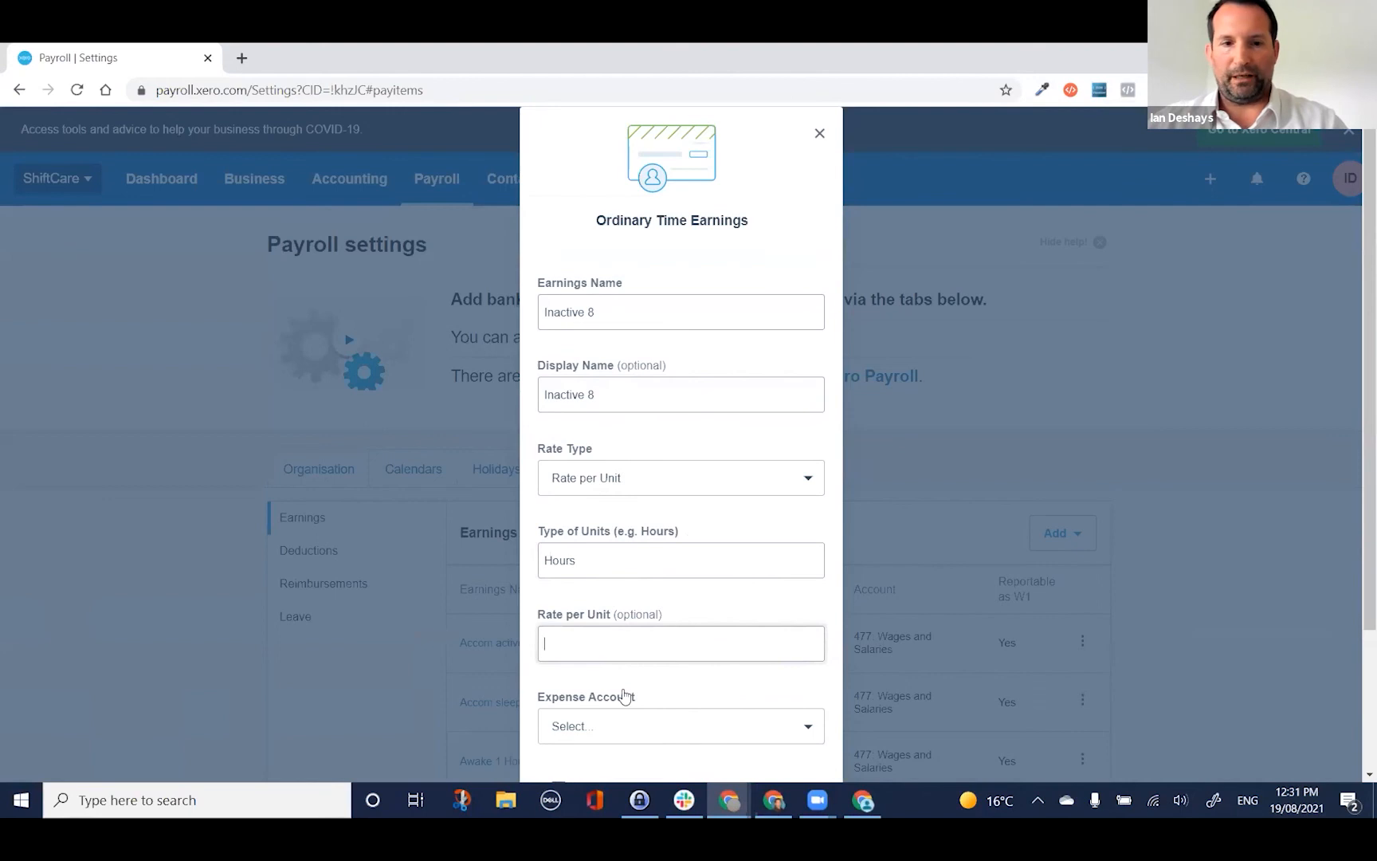
Step: Assign the expense account 477: Wages and Salaries and add the earnings item
scroll(618, 606, "down", 1)
left_click(609, 629)
scroll(618, 599, "down", 1)
left_click(618, 602)
left_click(623, 638)
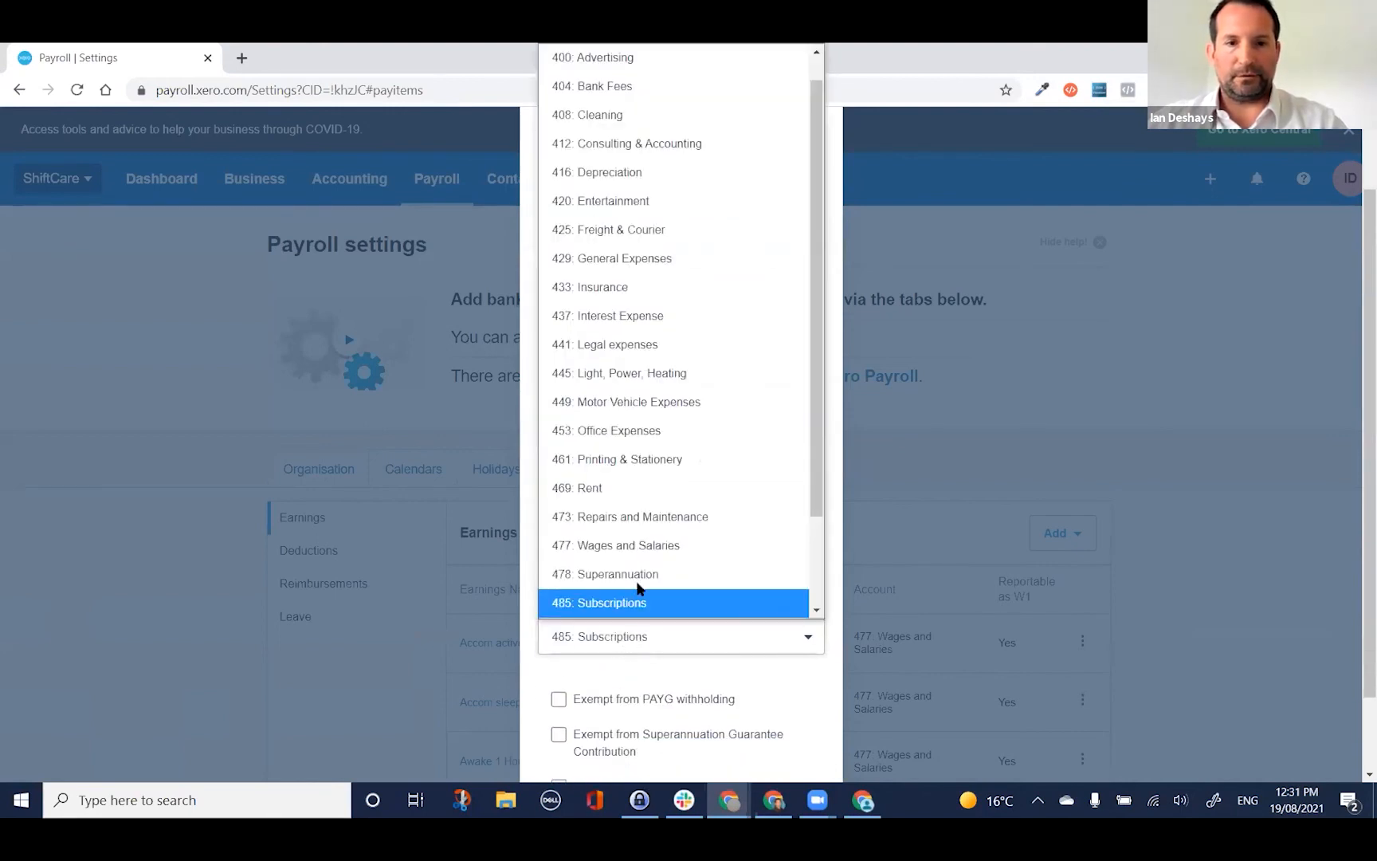
left_click(658, 545)
scroll(593, 725, "down", 1)
left_click(788, 746)
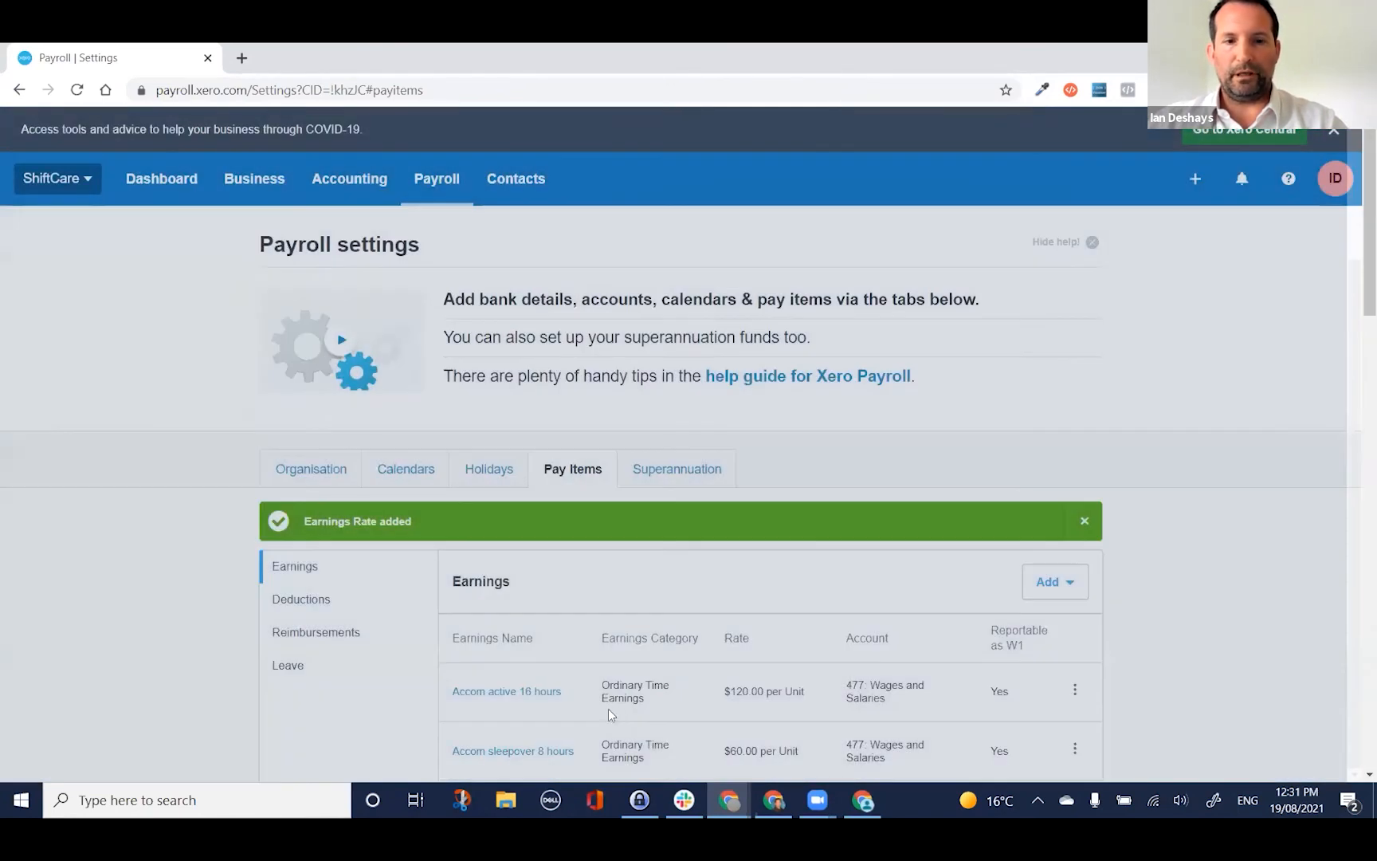
Step: Find Inactive 8 in the Xero earnings list and check its earnings category
scroll(622, 710, "down", 2)
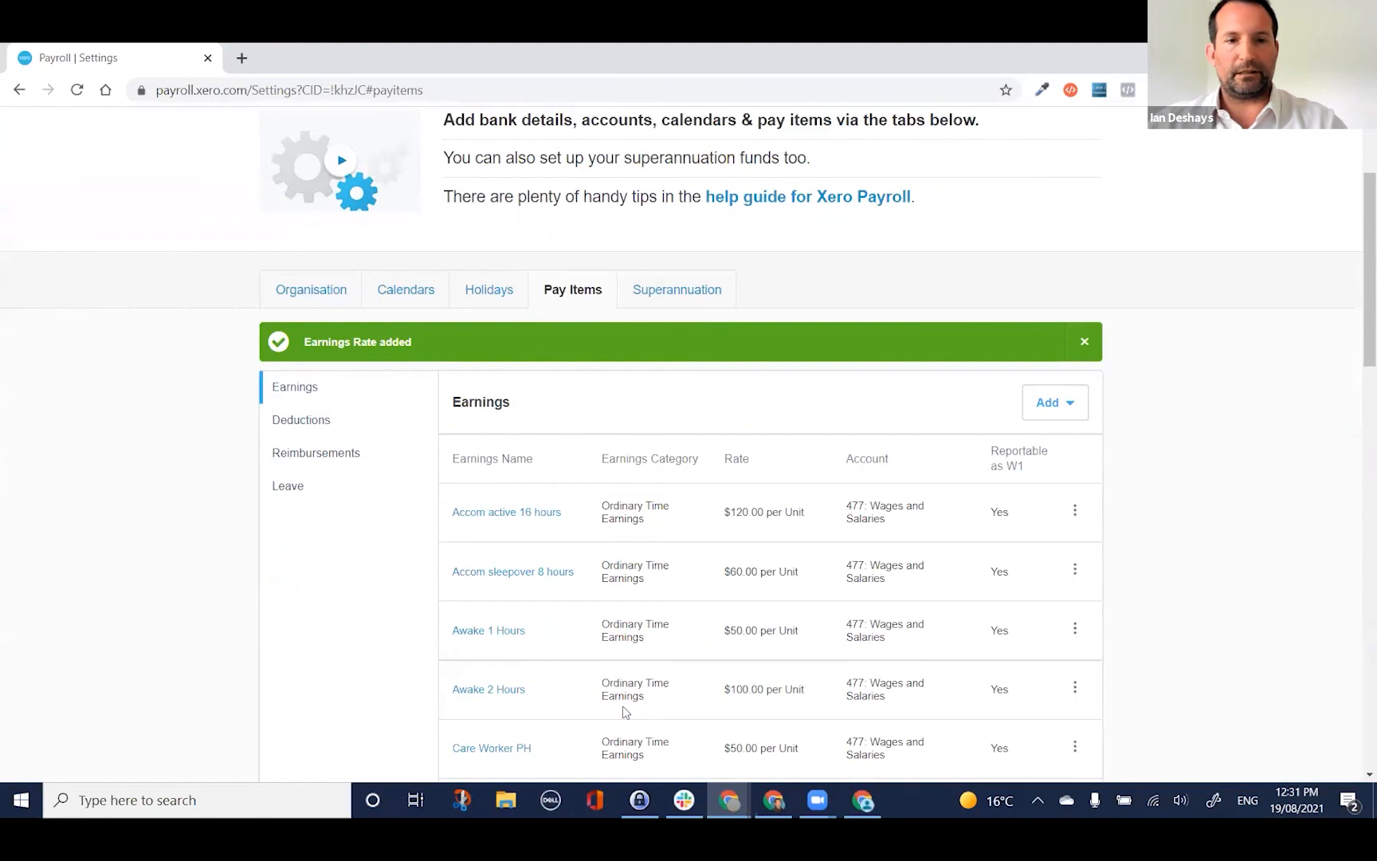
key("ctrl+f")
type("Inactive 8")
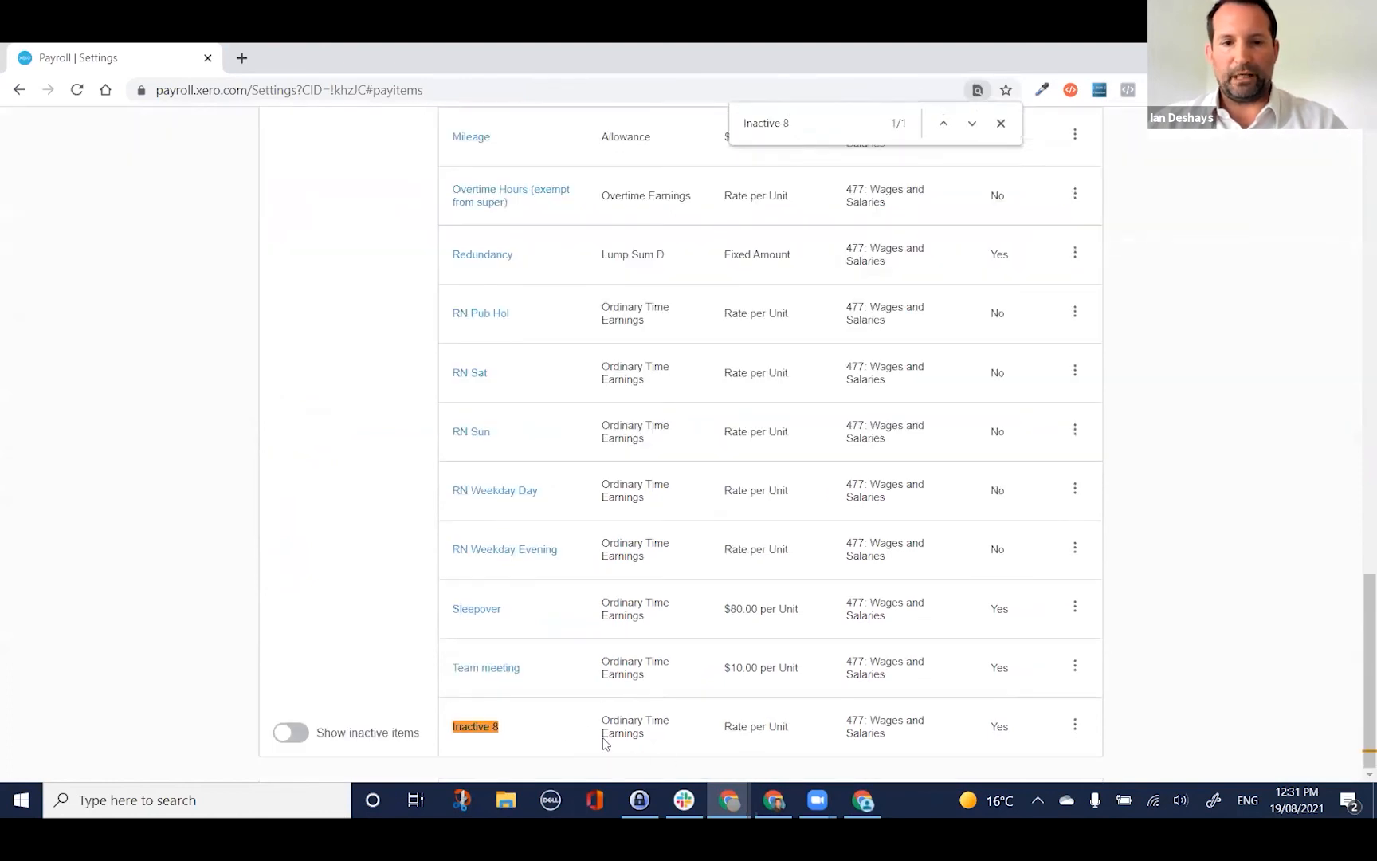
left_click_drag(603, 727, 658, 740)
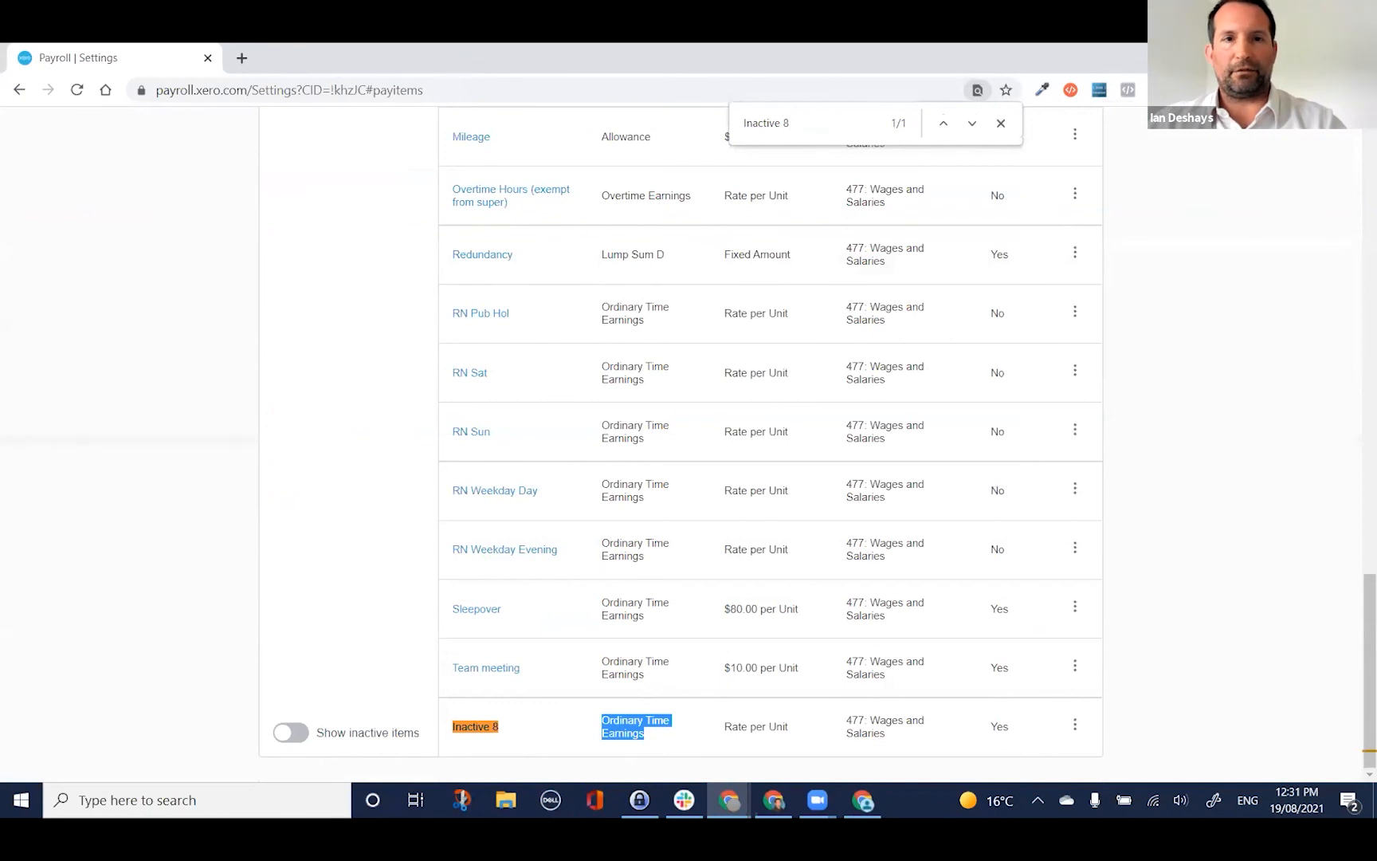
Step: Switch to ShiftCare, open the Xero login from Pay Groups, and return to Allowances without logging in
key("alt+Tab")
key("ctrl+Tab")
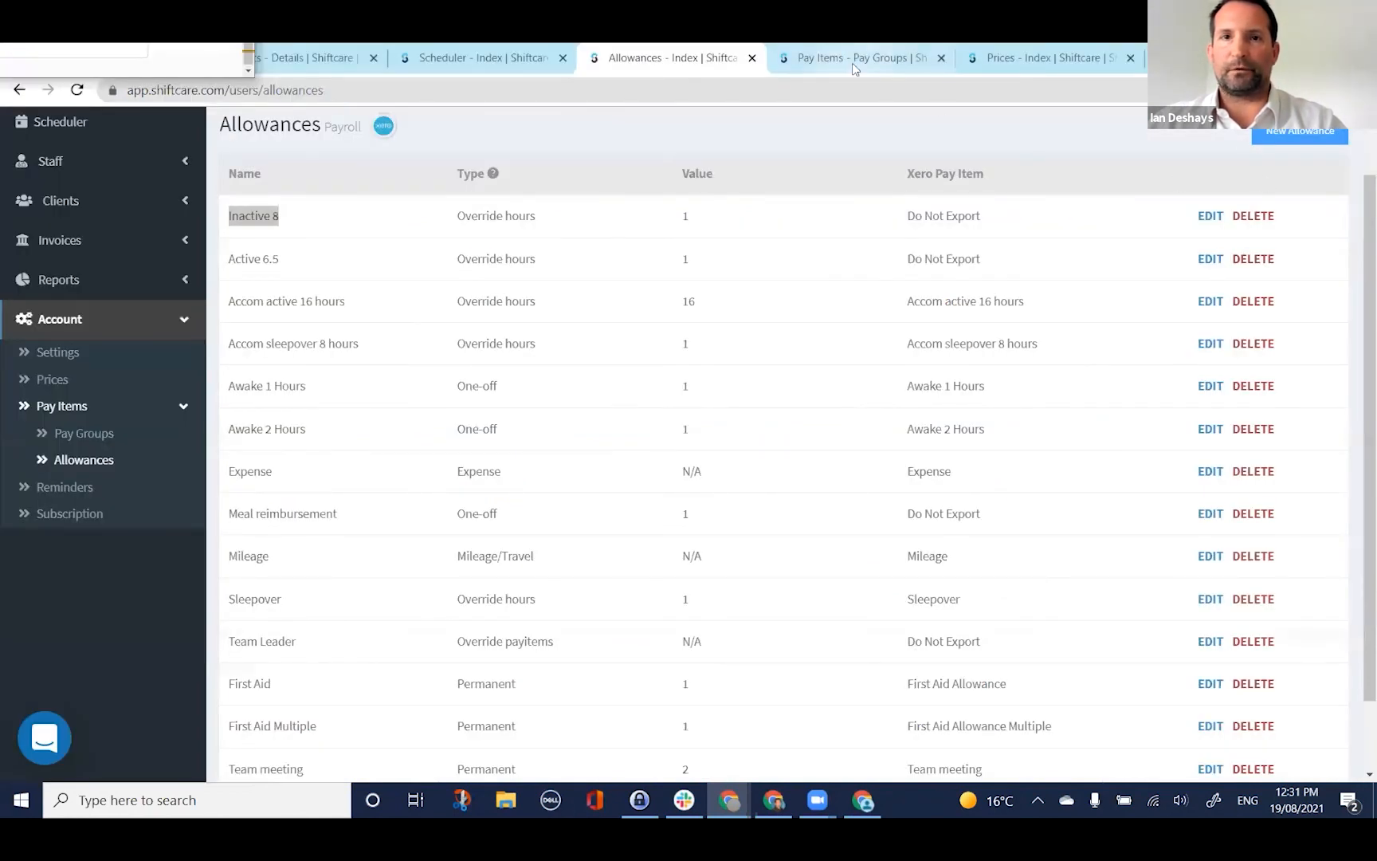
left_click(1337, 209)
left_click(1315, 277)
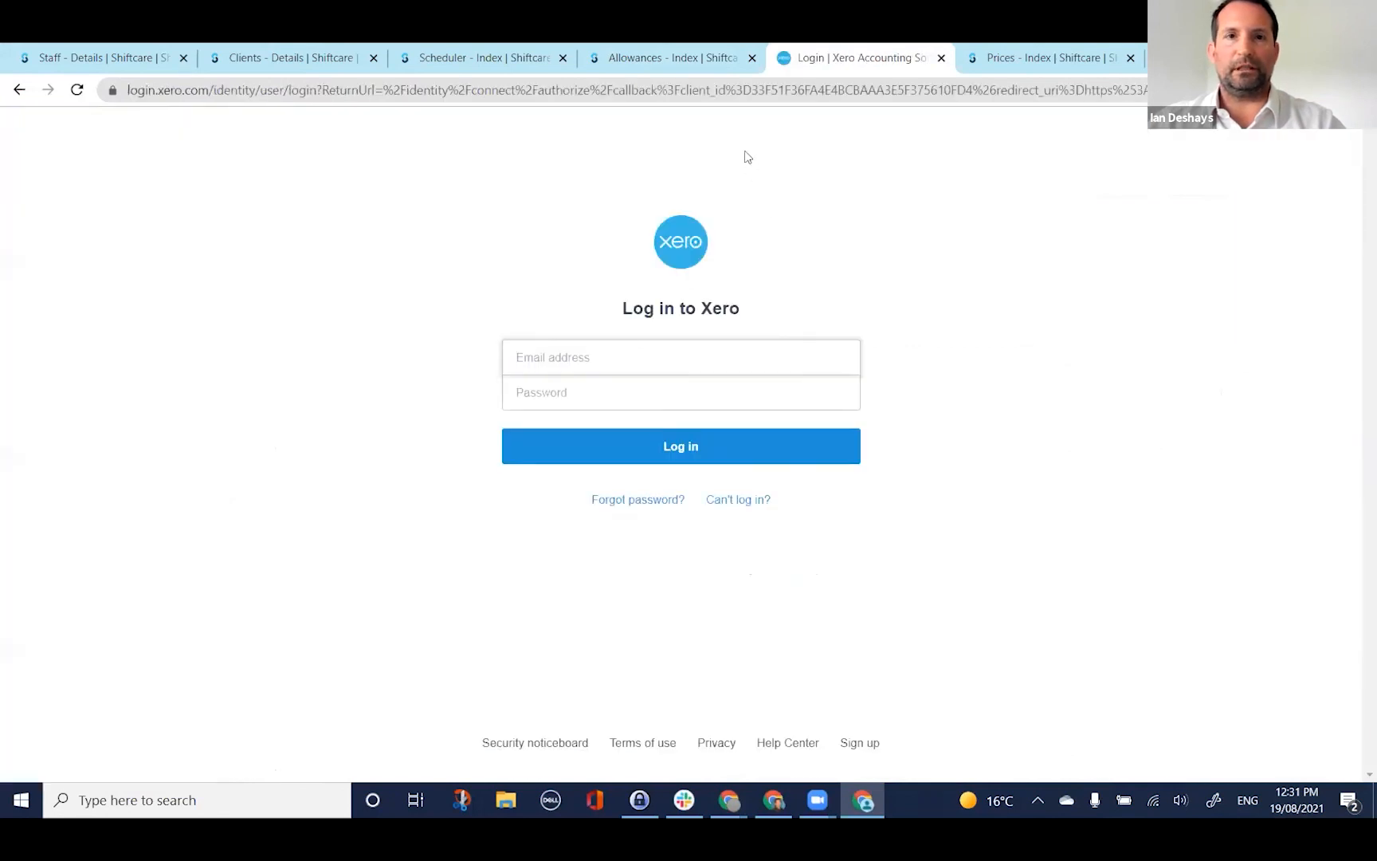
left_click(683, 52)
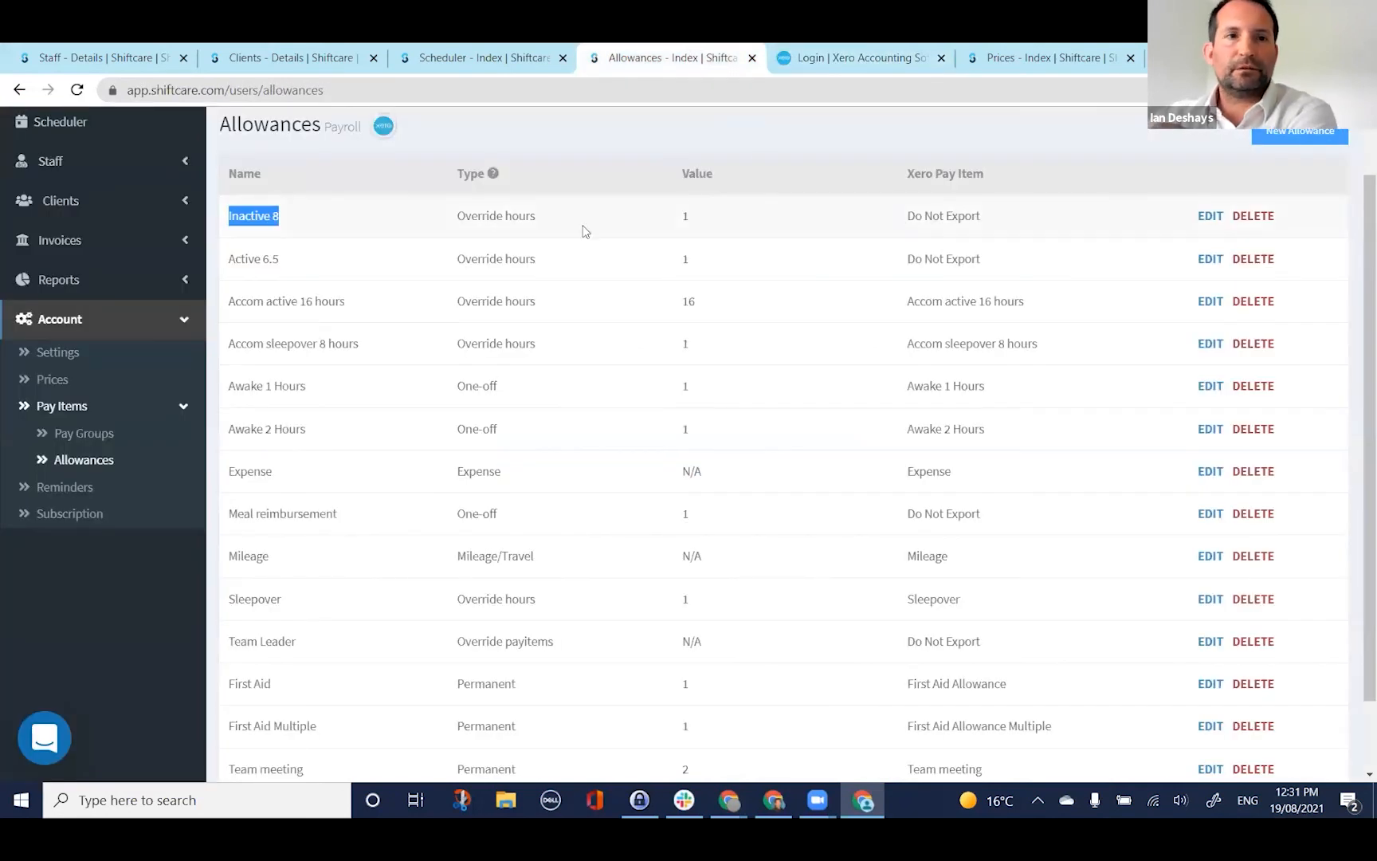
left_click(875, 57)
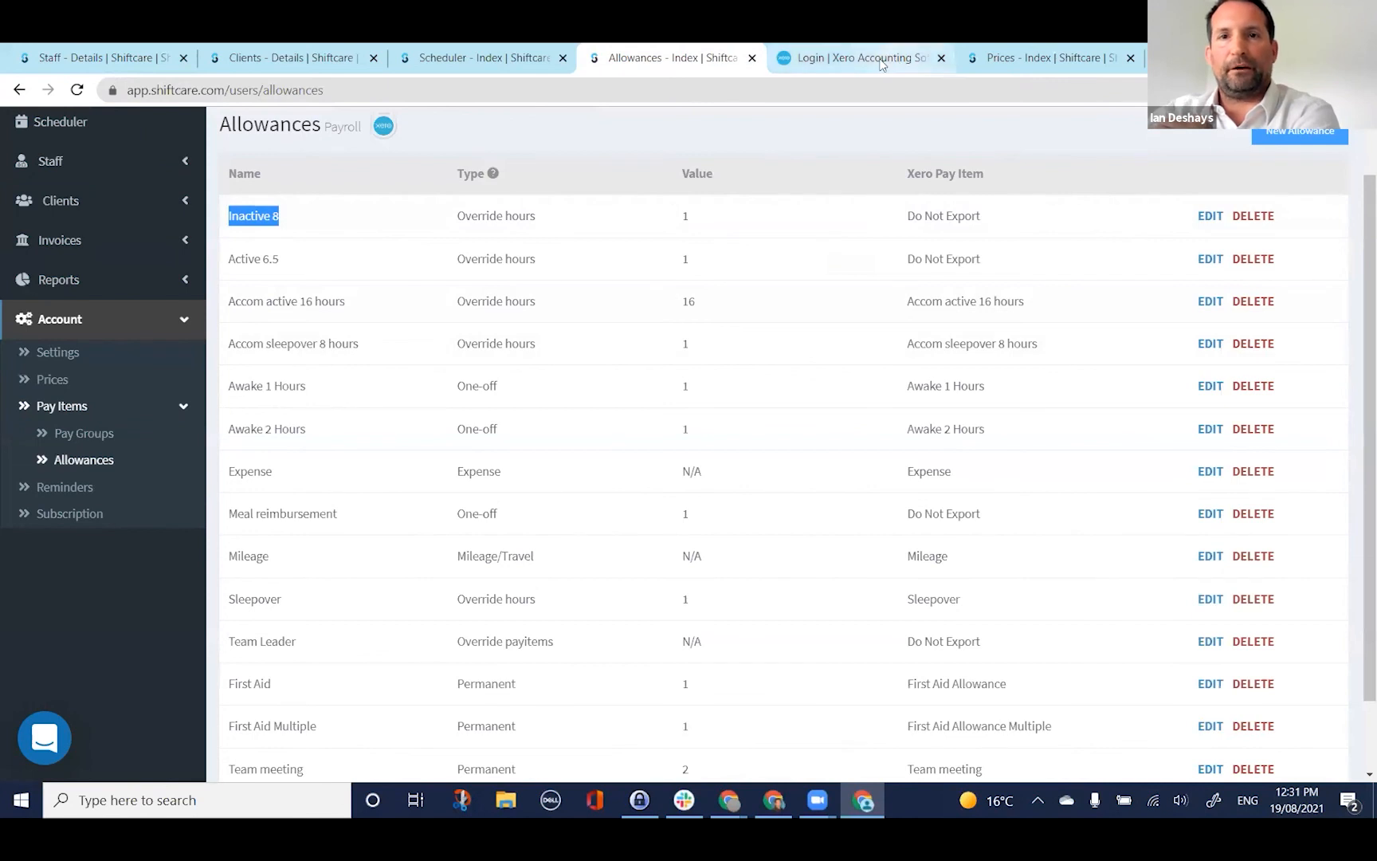
left_click(615, 364)
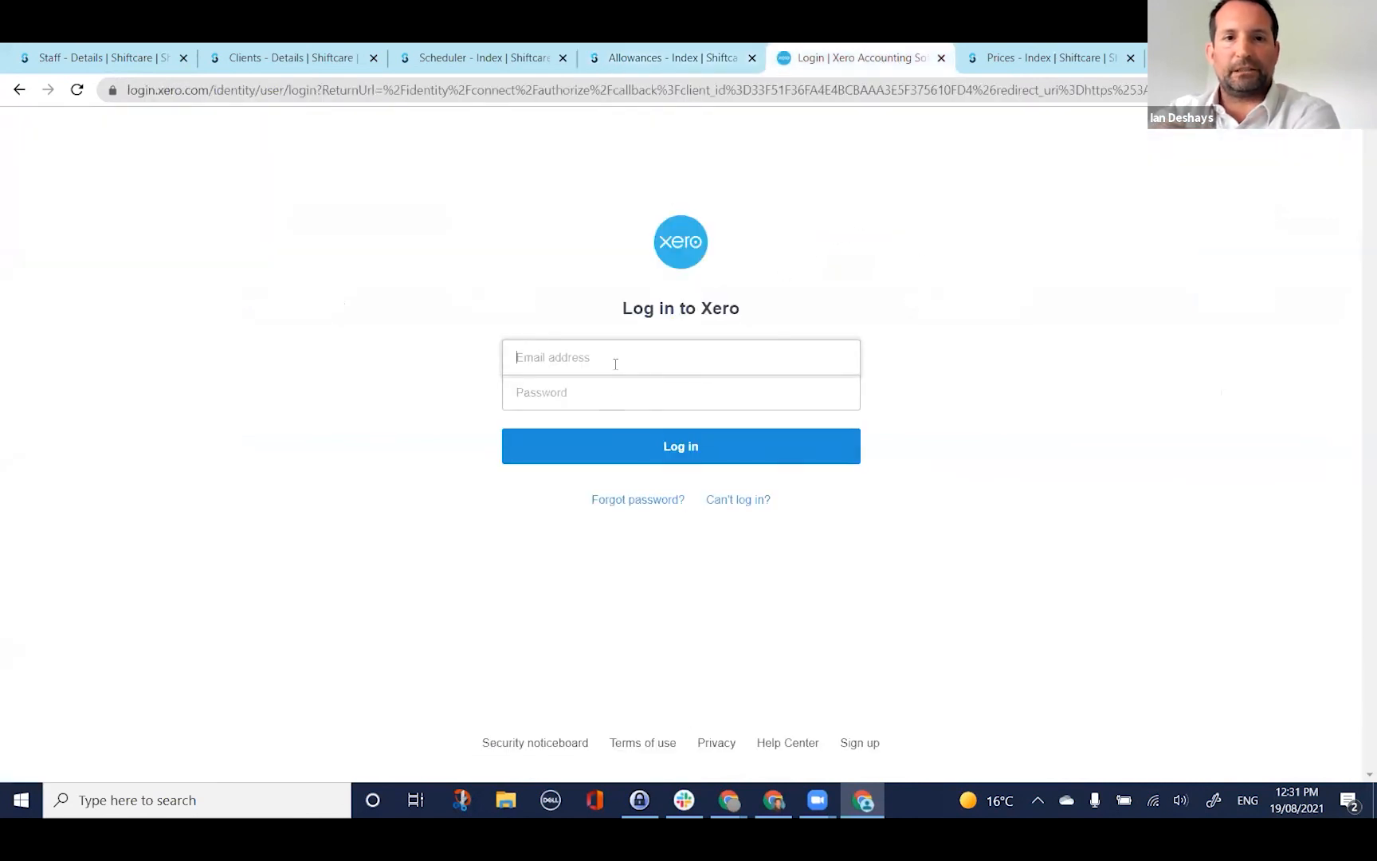
left_click(631, 64)
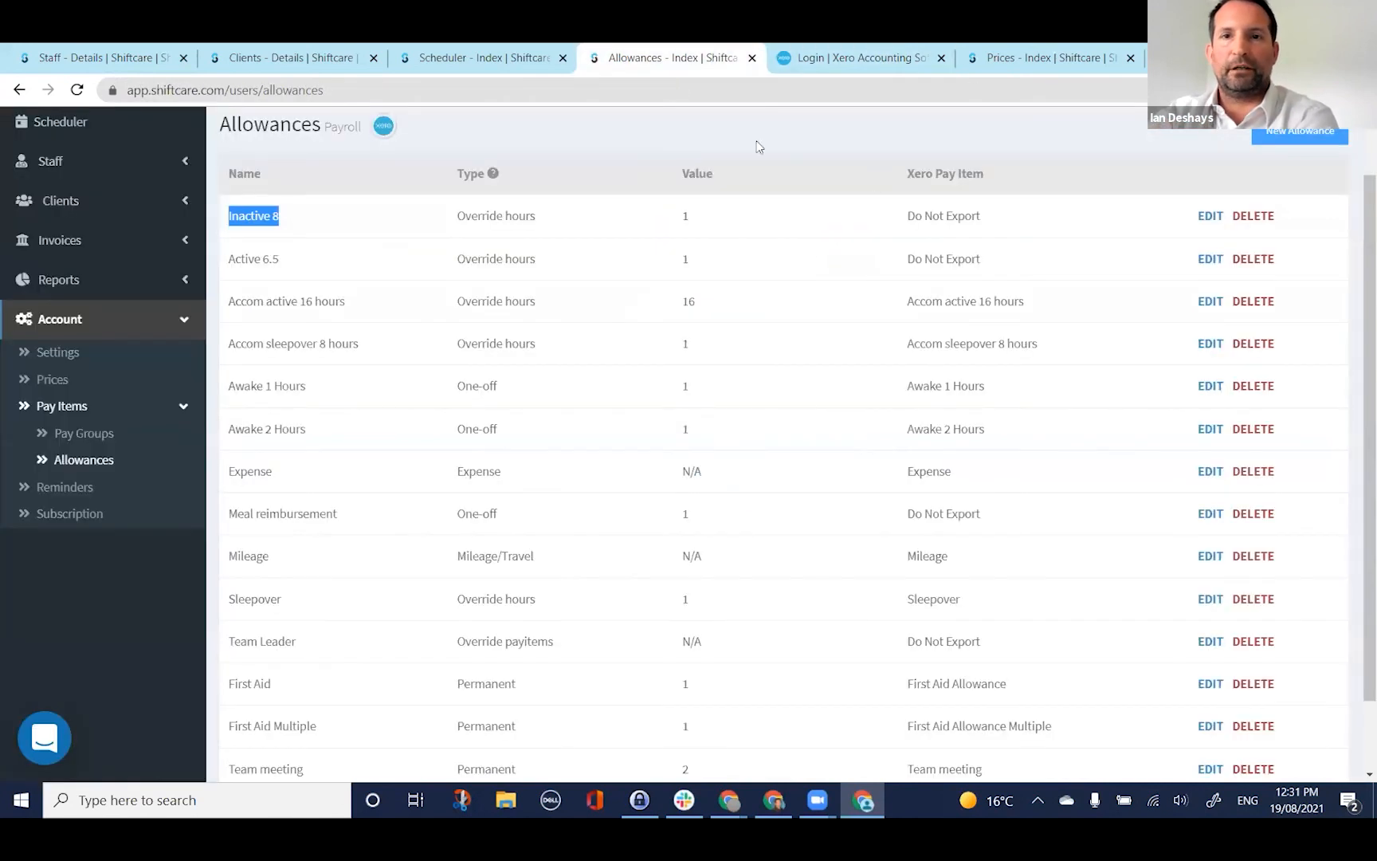
Step: View the Xero pay item options for the Inactive 8 allowance and leave it without saving
left_click(1210, 220)
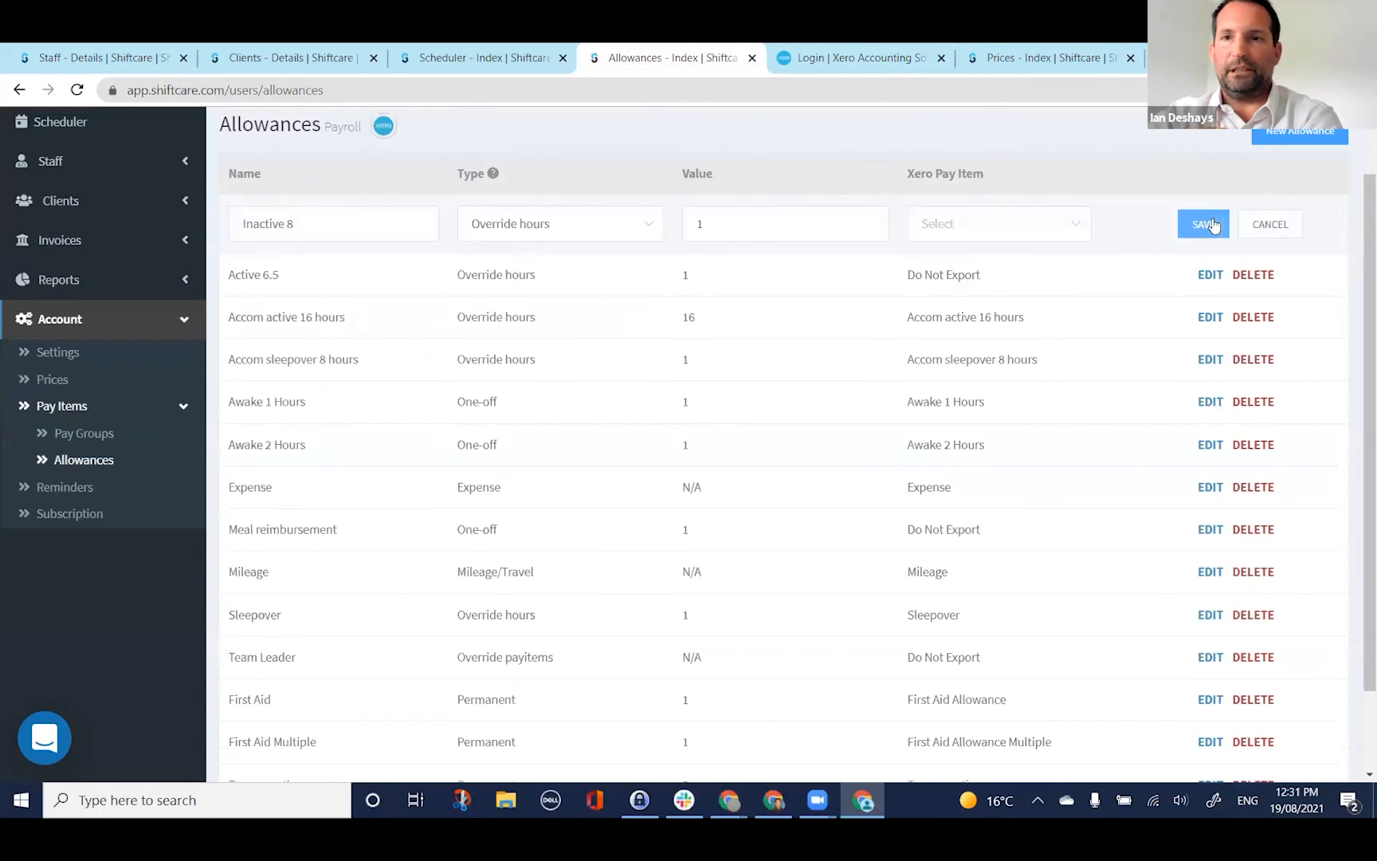
left_click(996, 229)
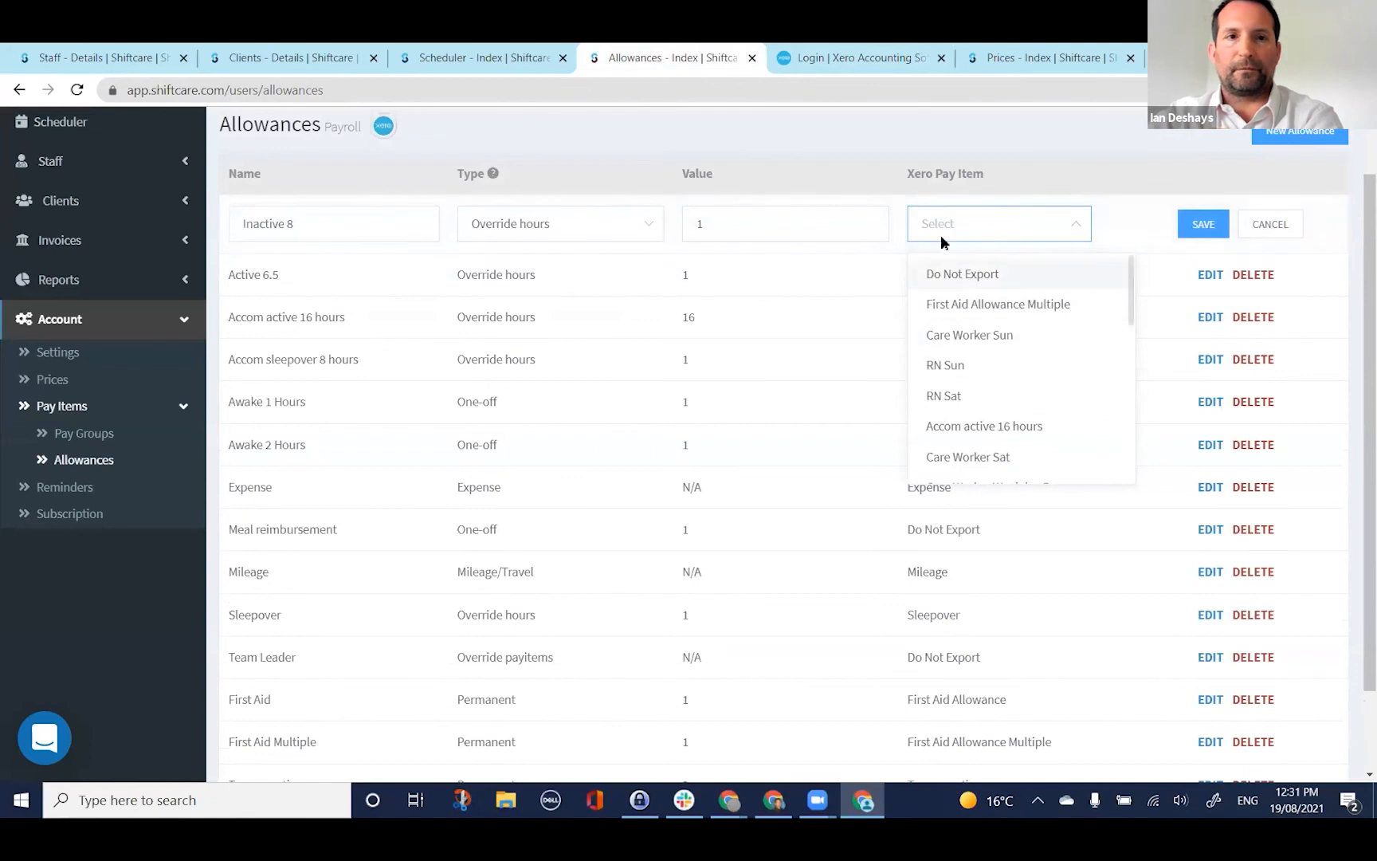
left_click(1267, 226)
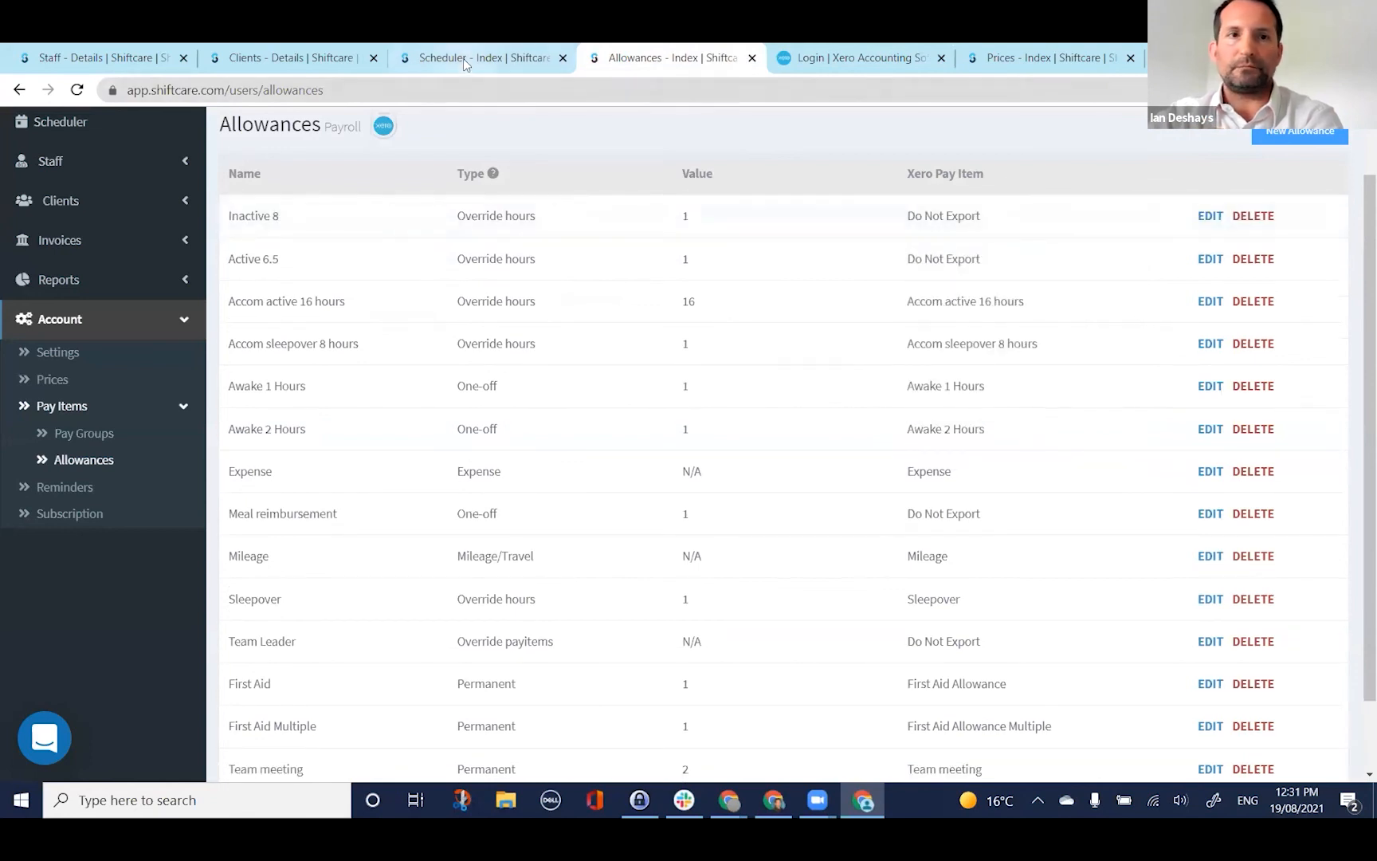
Step: Reload the scheduler, edit the 4:30pm - 7am night shift, add the Active 6.5 and Inactive 8 allowances, and save it
left_click(462, 58)
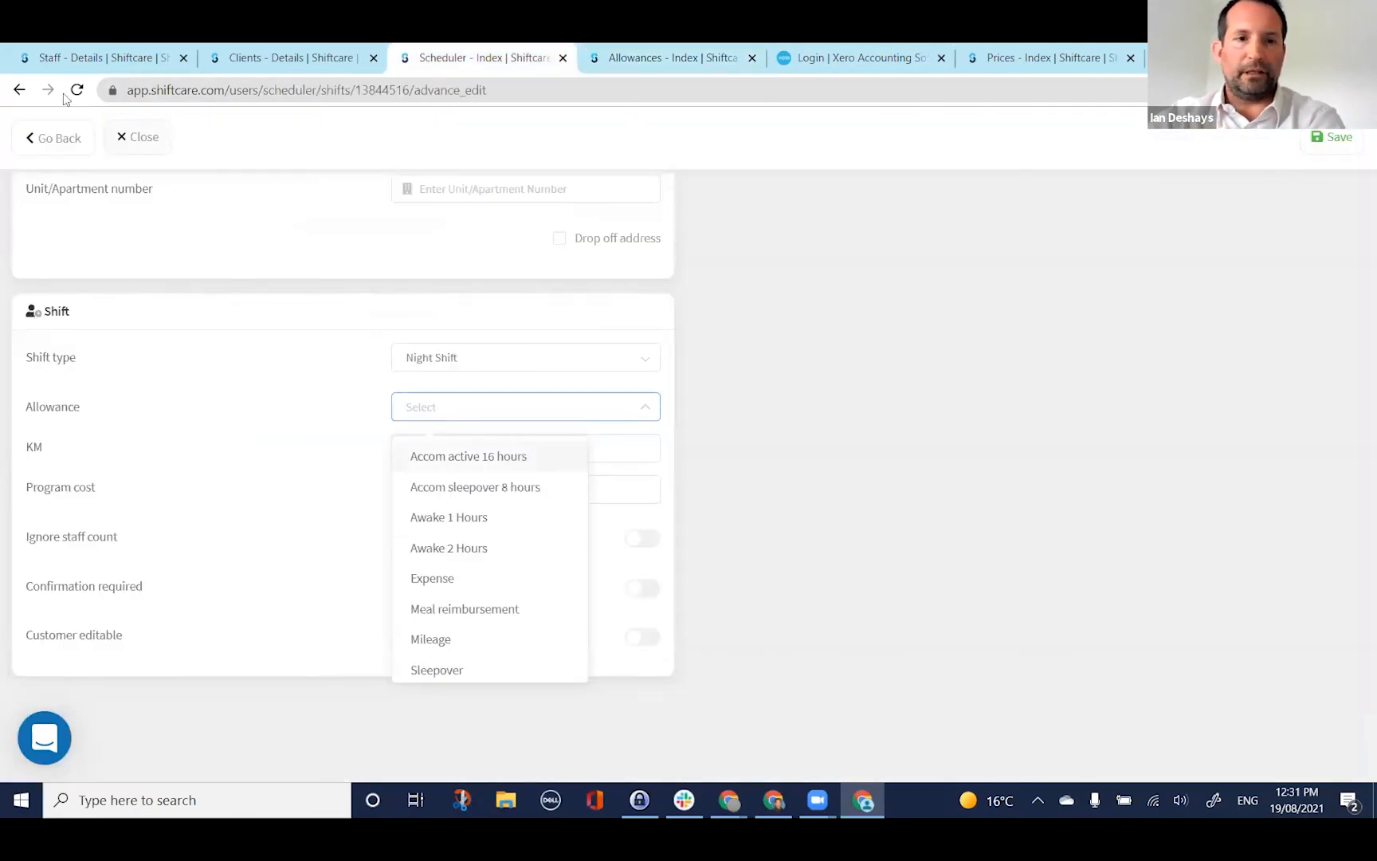
left_click(65, 139)
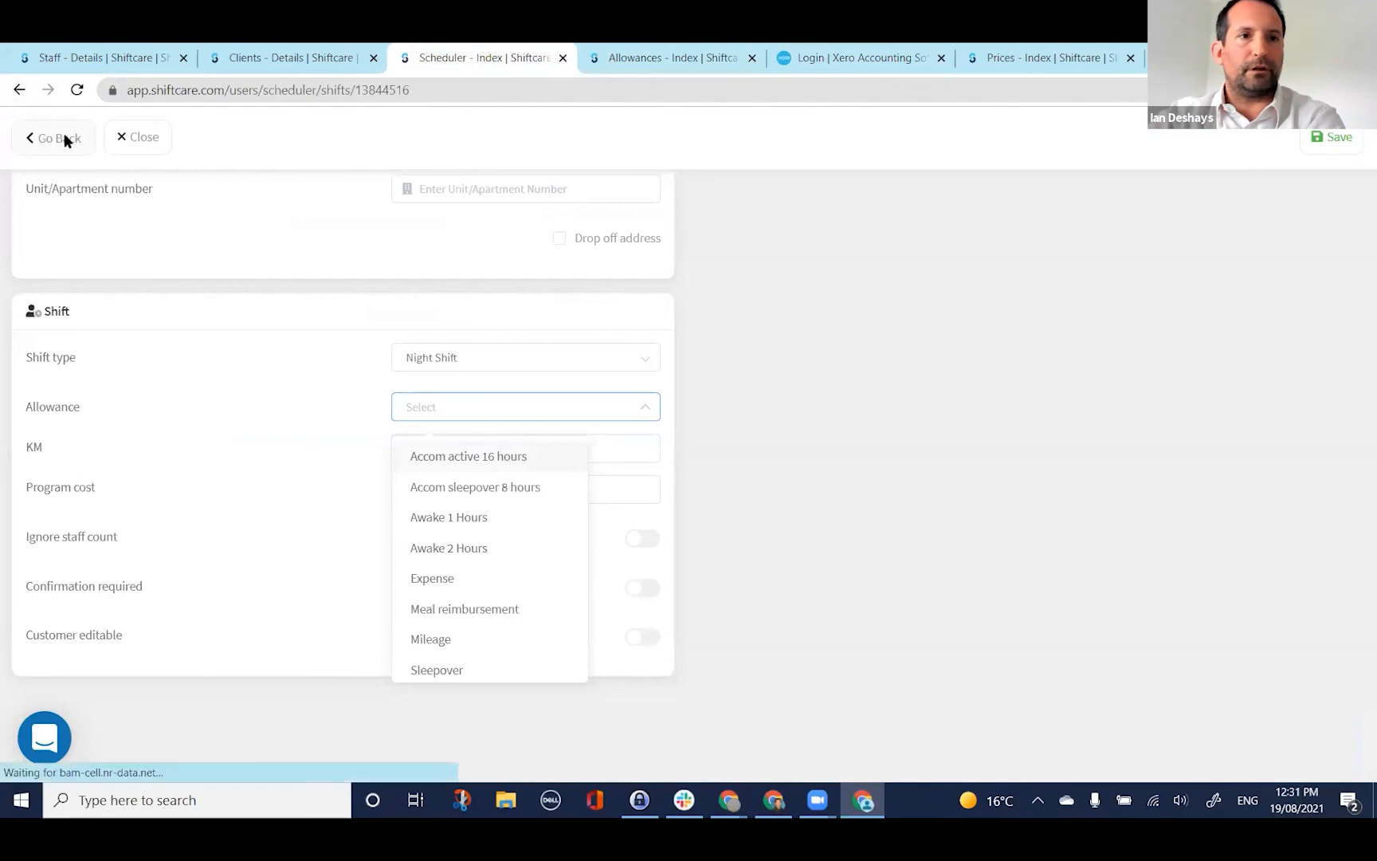
left_click(77, 90)
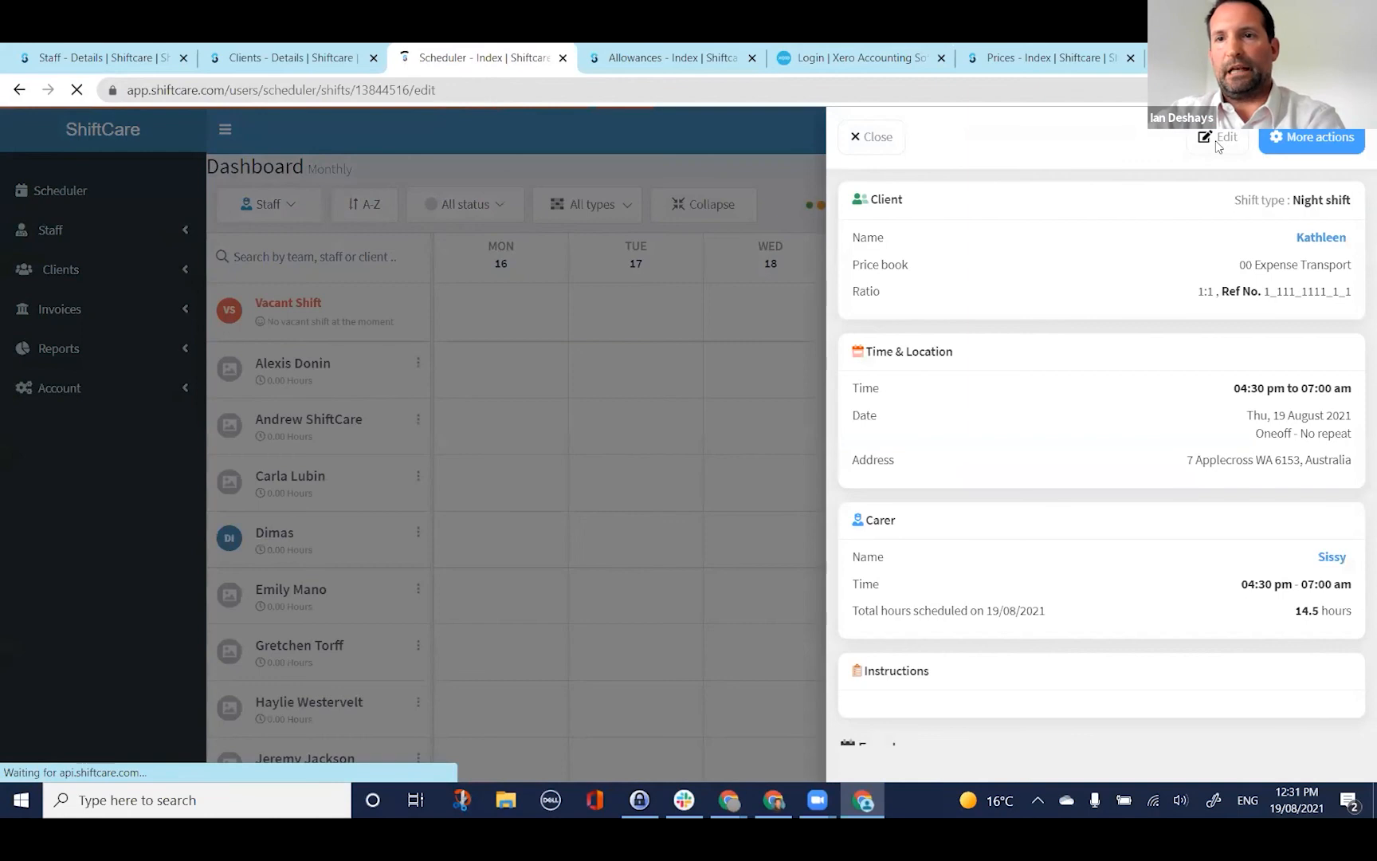
left_click(1218, 139)
left_click(1215, 137)
scroll(478, 566, "down", 5)
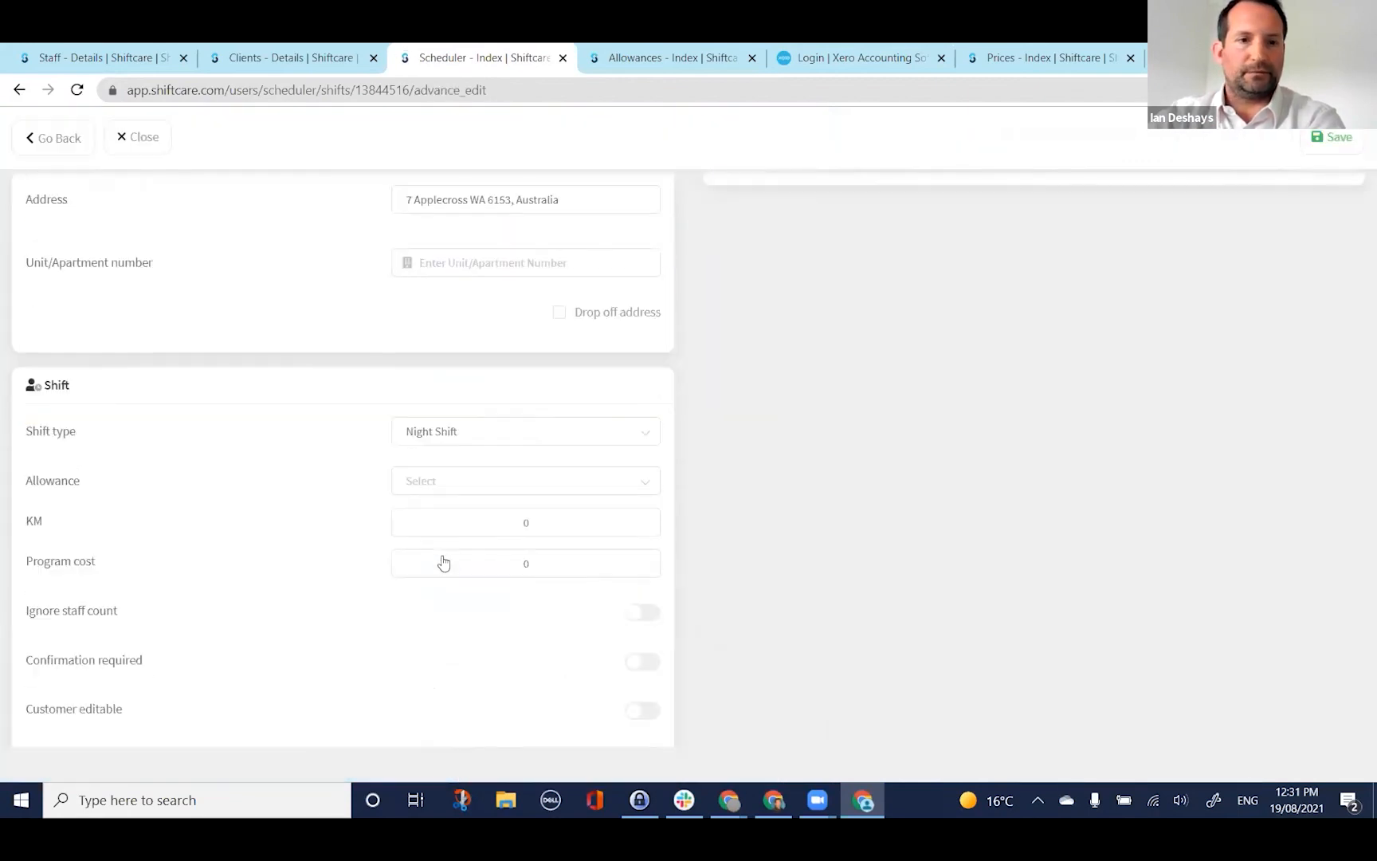
left_click(462, 480)
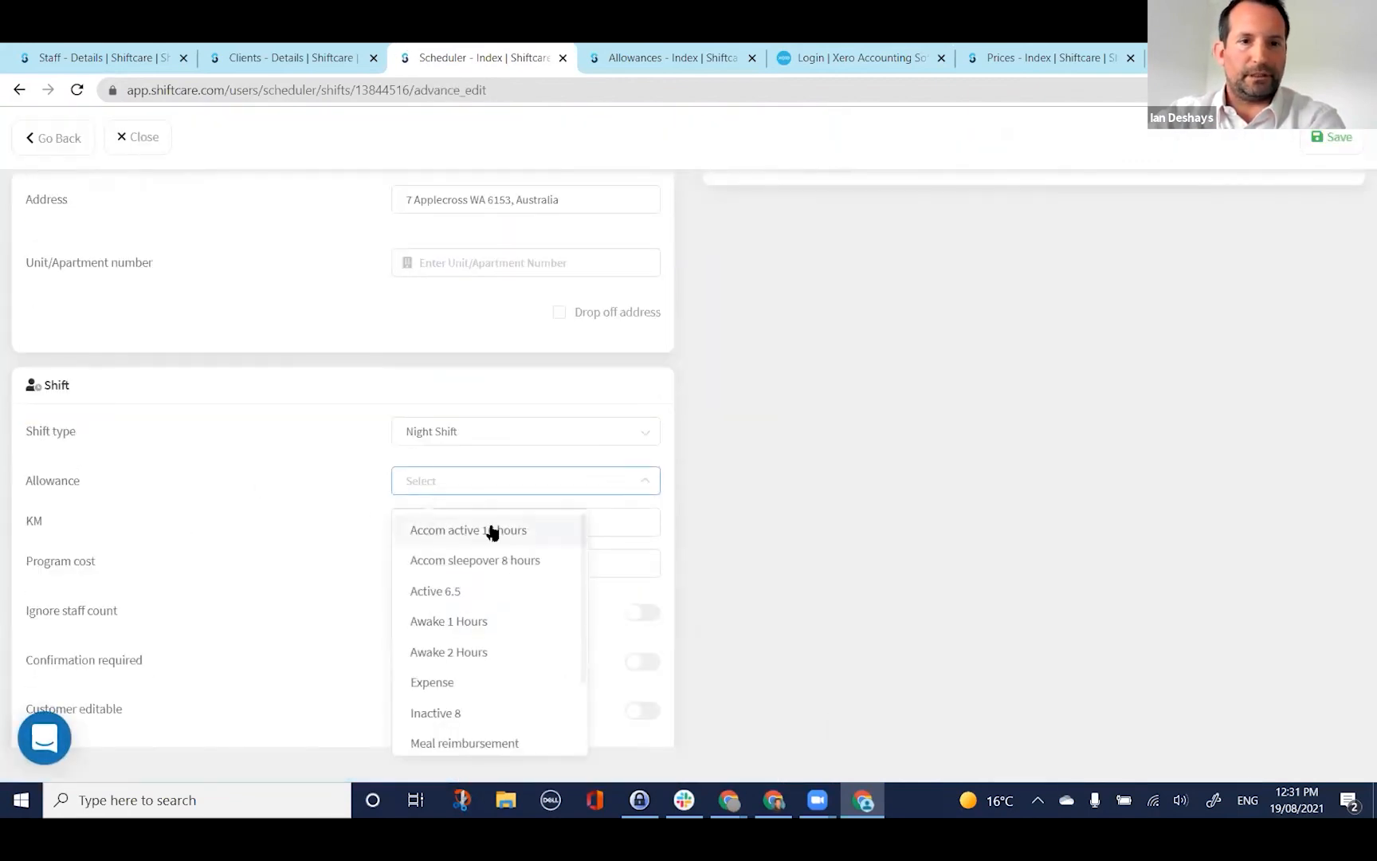
left_click(486, 590)
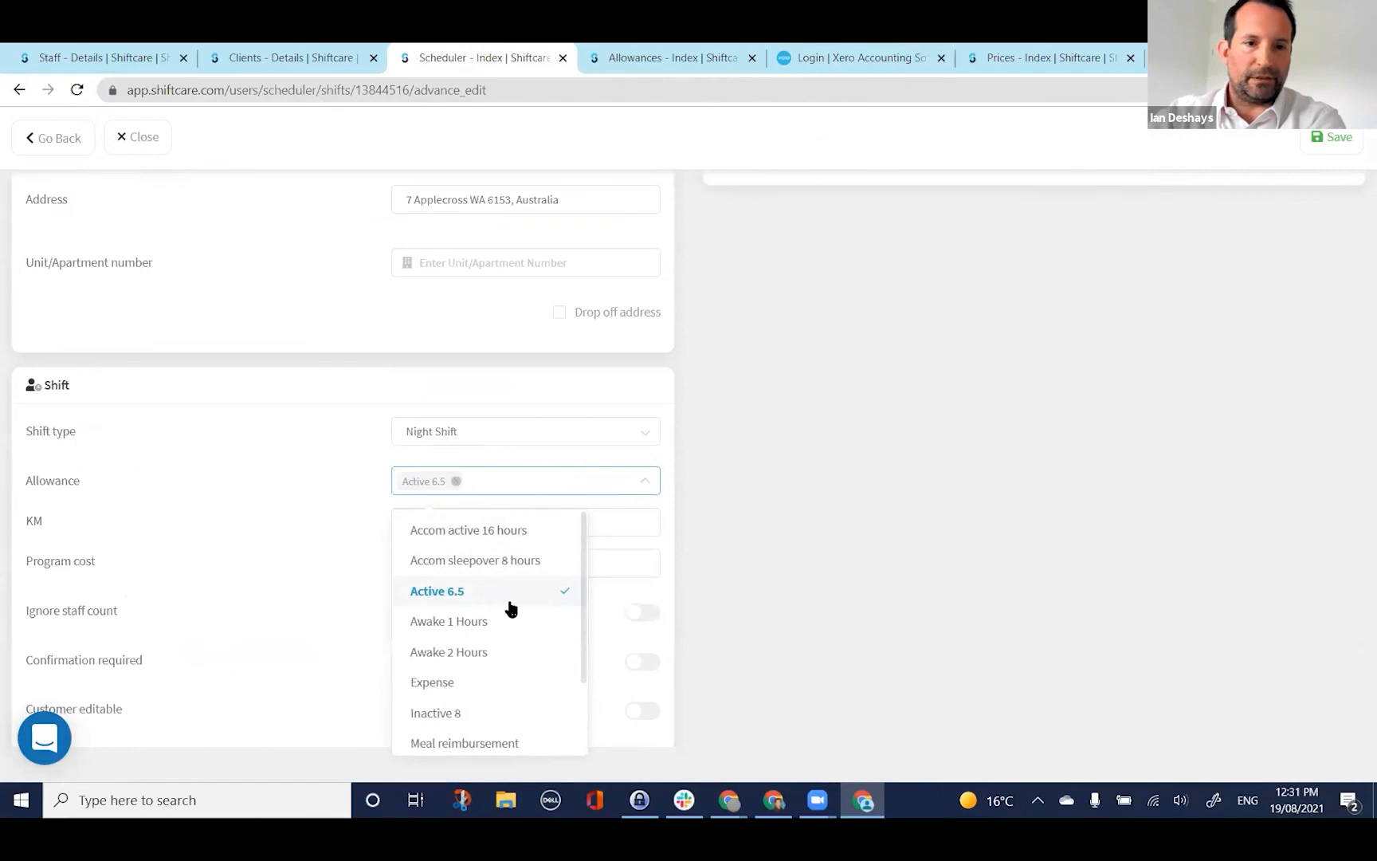
left_click(483, 711)
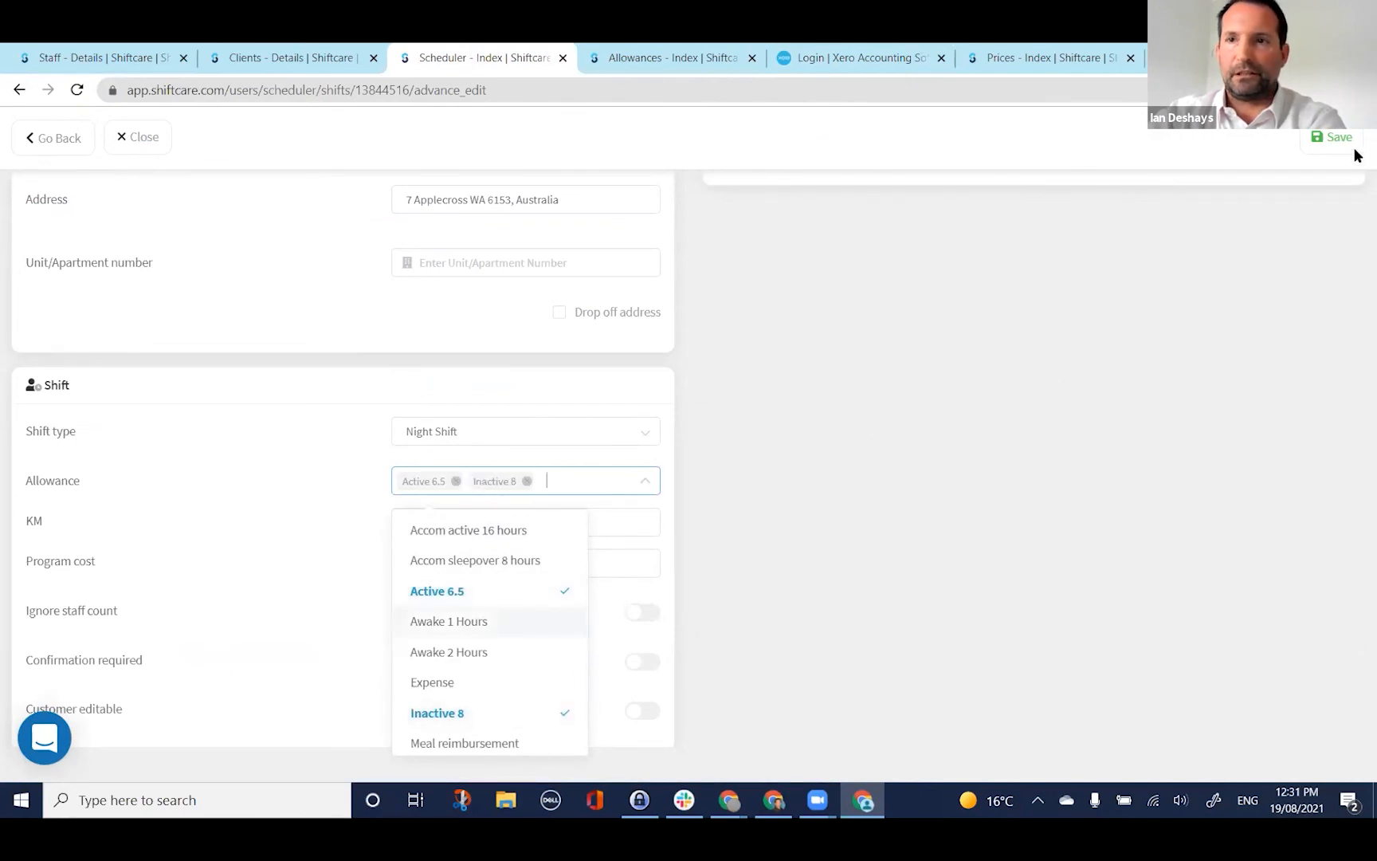
left_click(1329, 138)
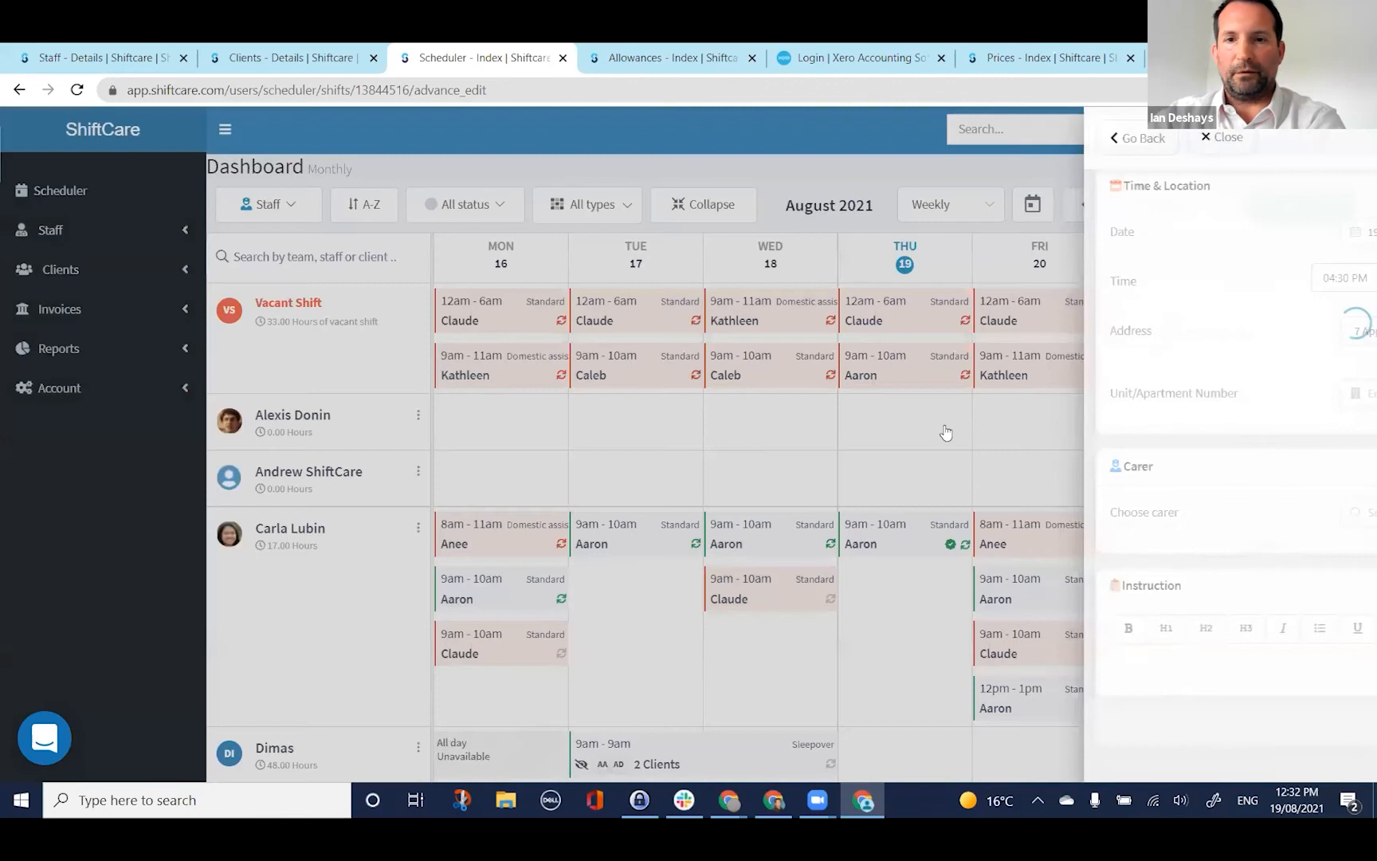
Step: Filter the scheduler's staff list to the carer assigned to the 4:30pm - 7am night shift
left_click(299, 204)
type("s")
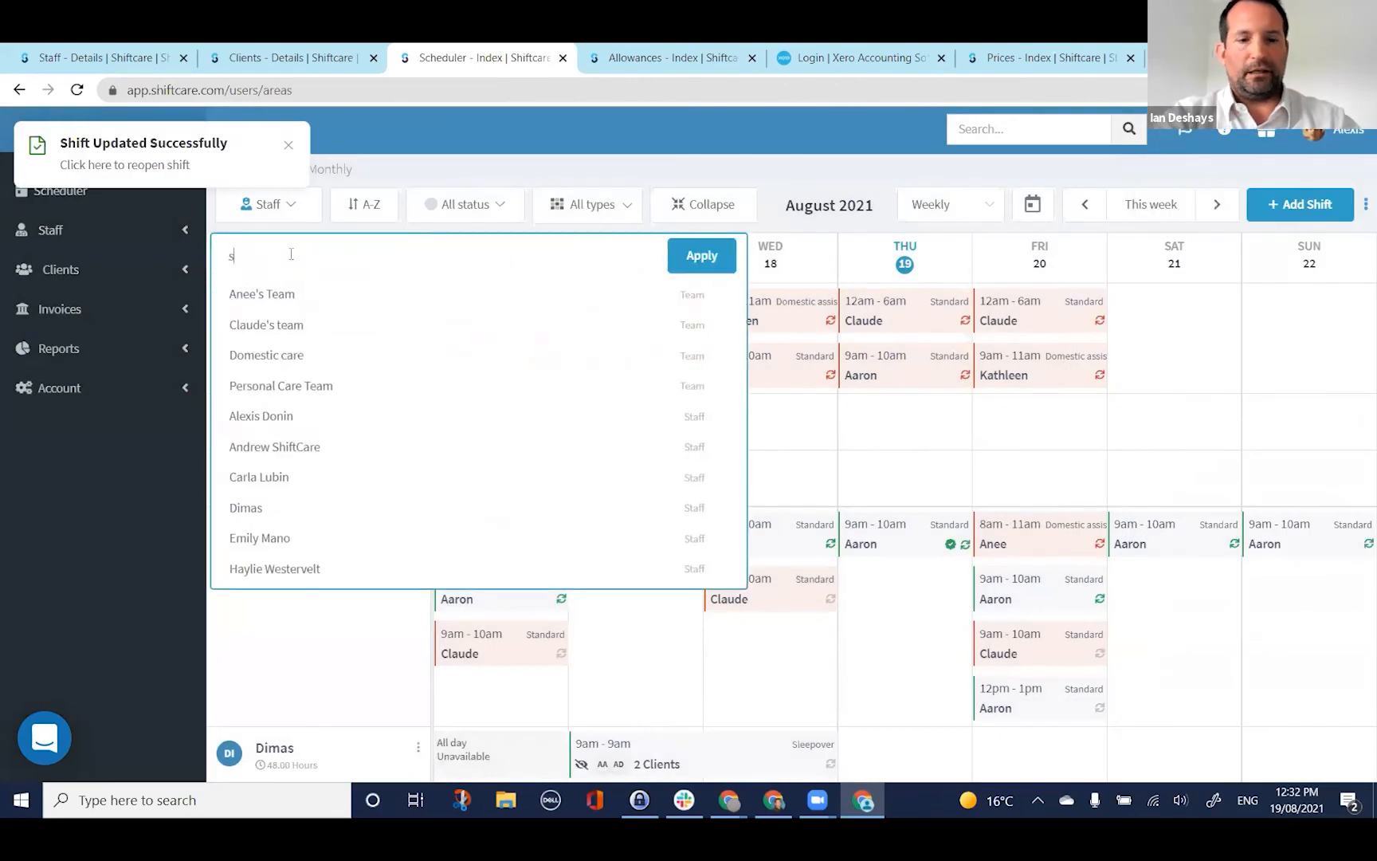
type("iss")
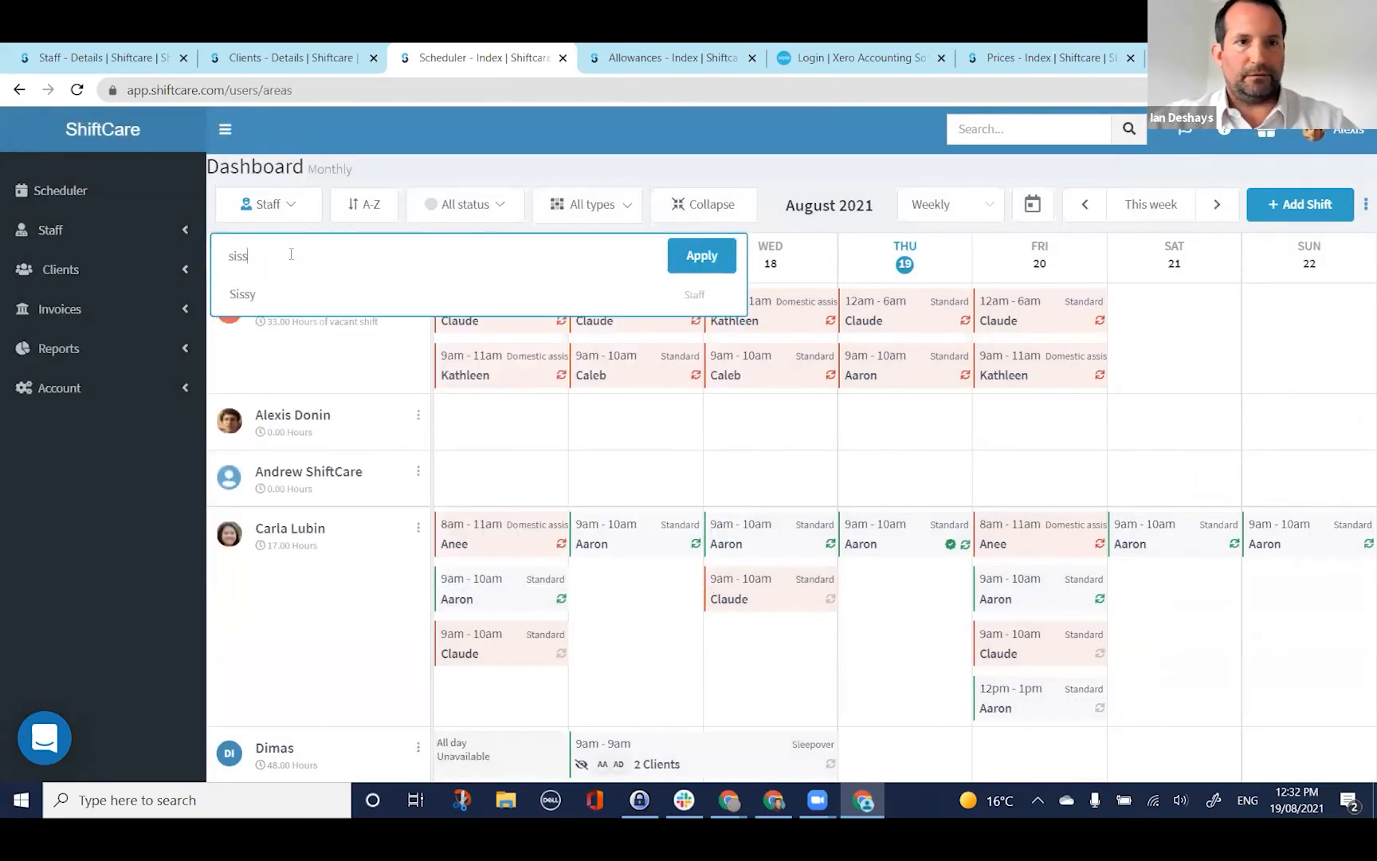
left_click(285, 294)
left_click(700, 241)
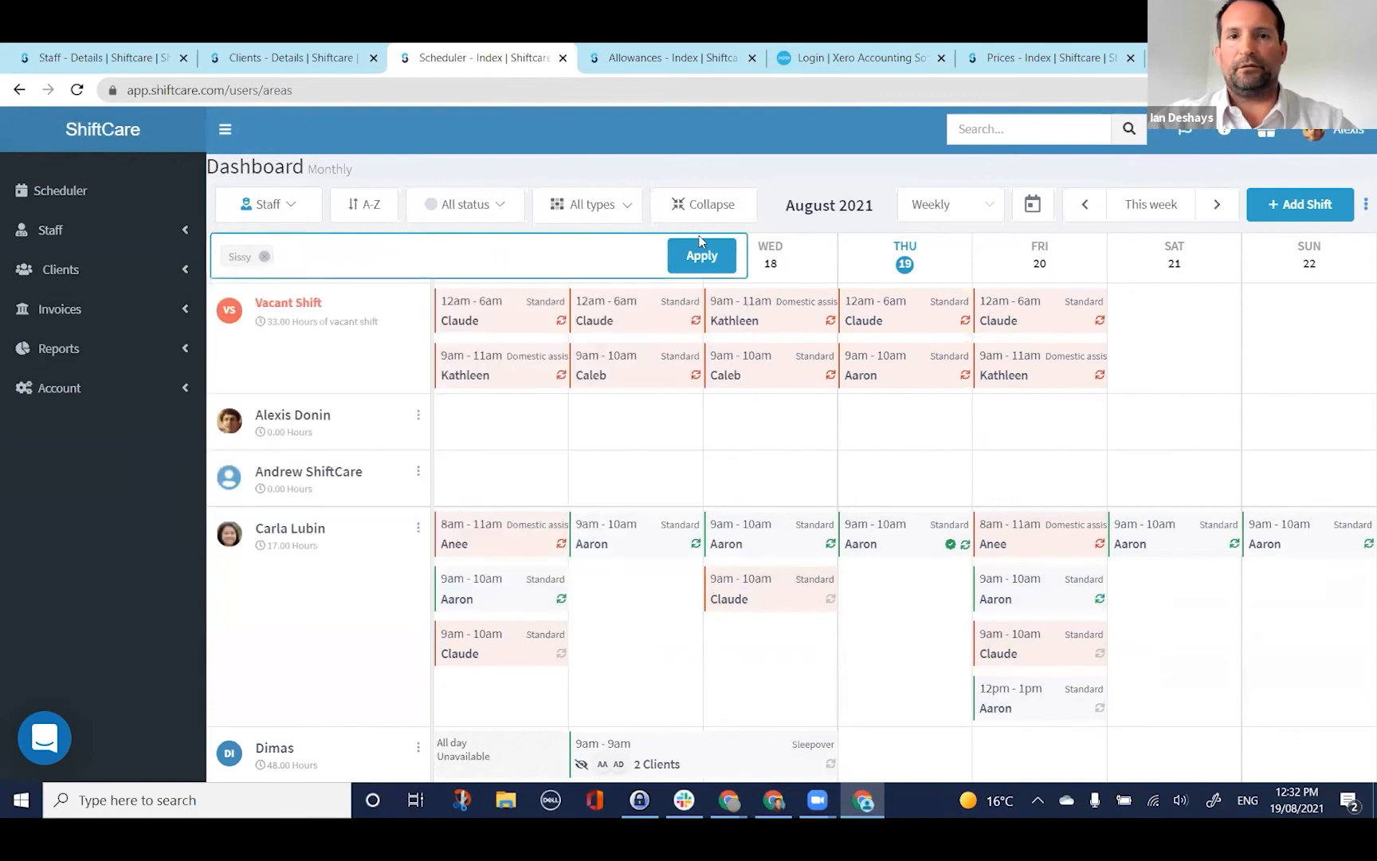
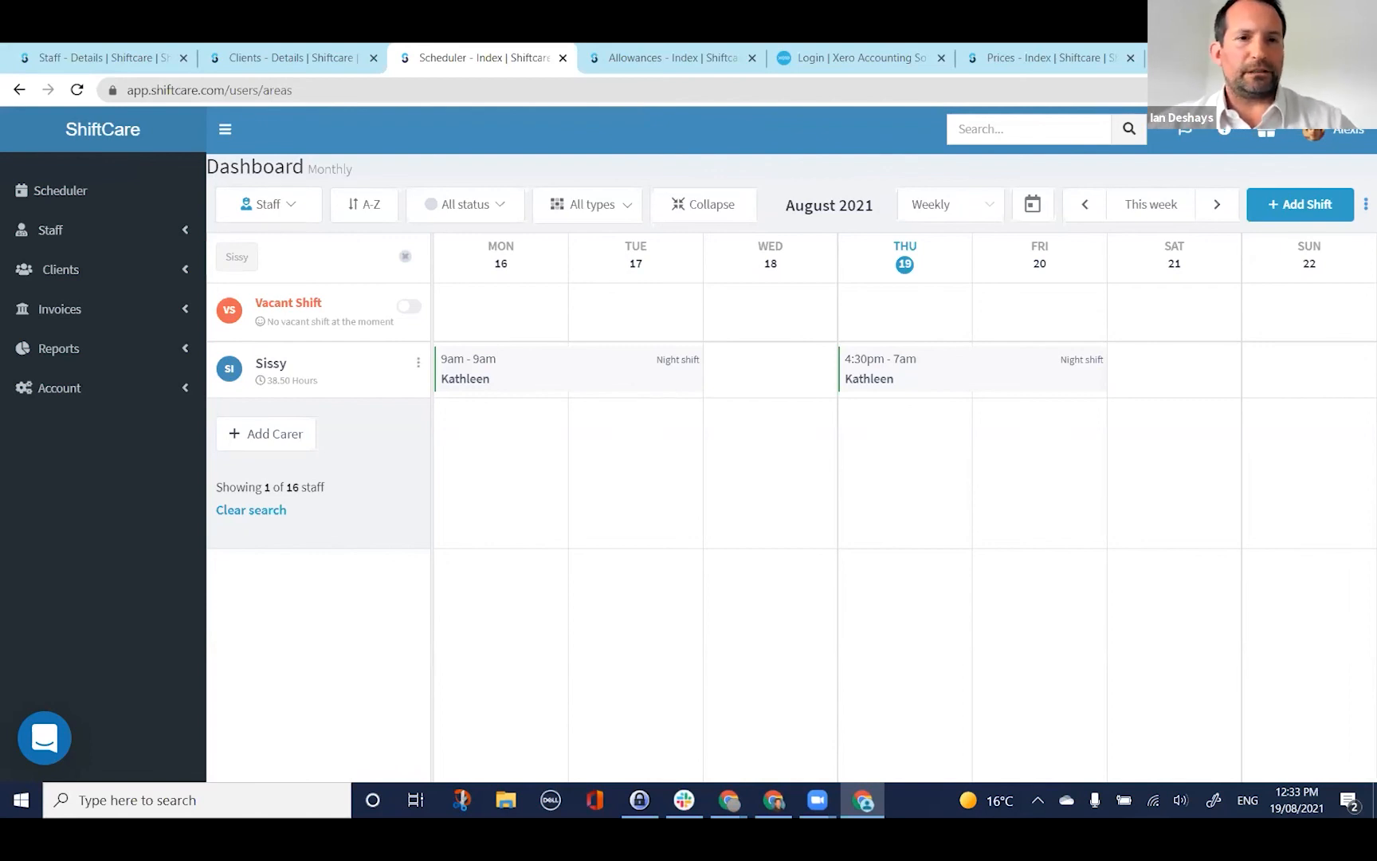
Step: Add SIL Mitre St (Staff) to the scheduler's staff filter and apply it
left_click(291, 256)
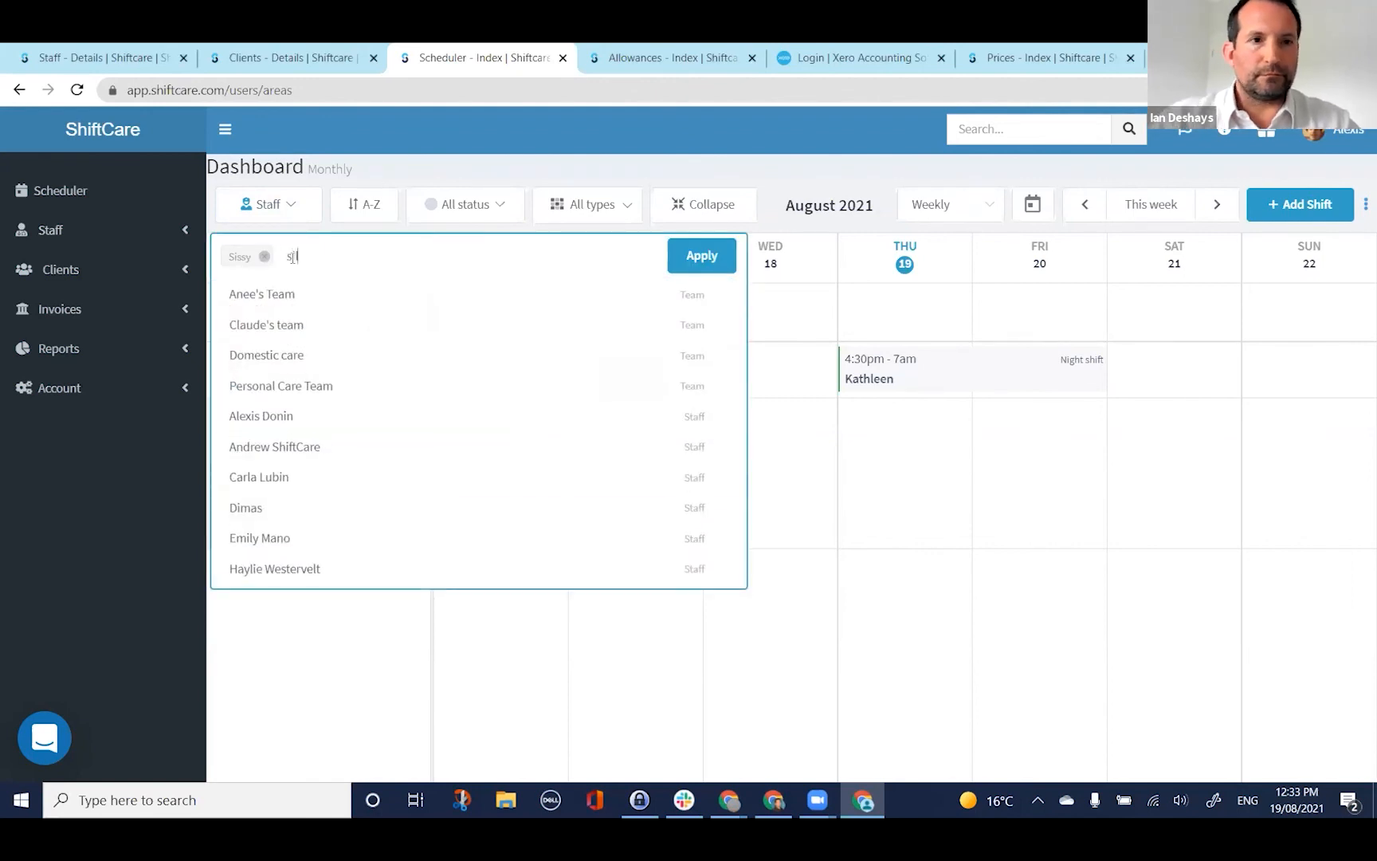
type("sil")
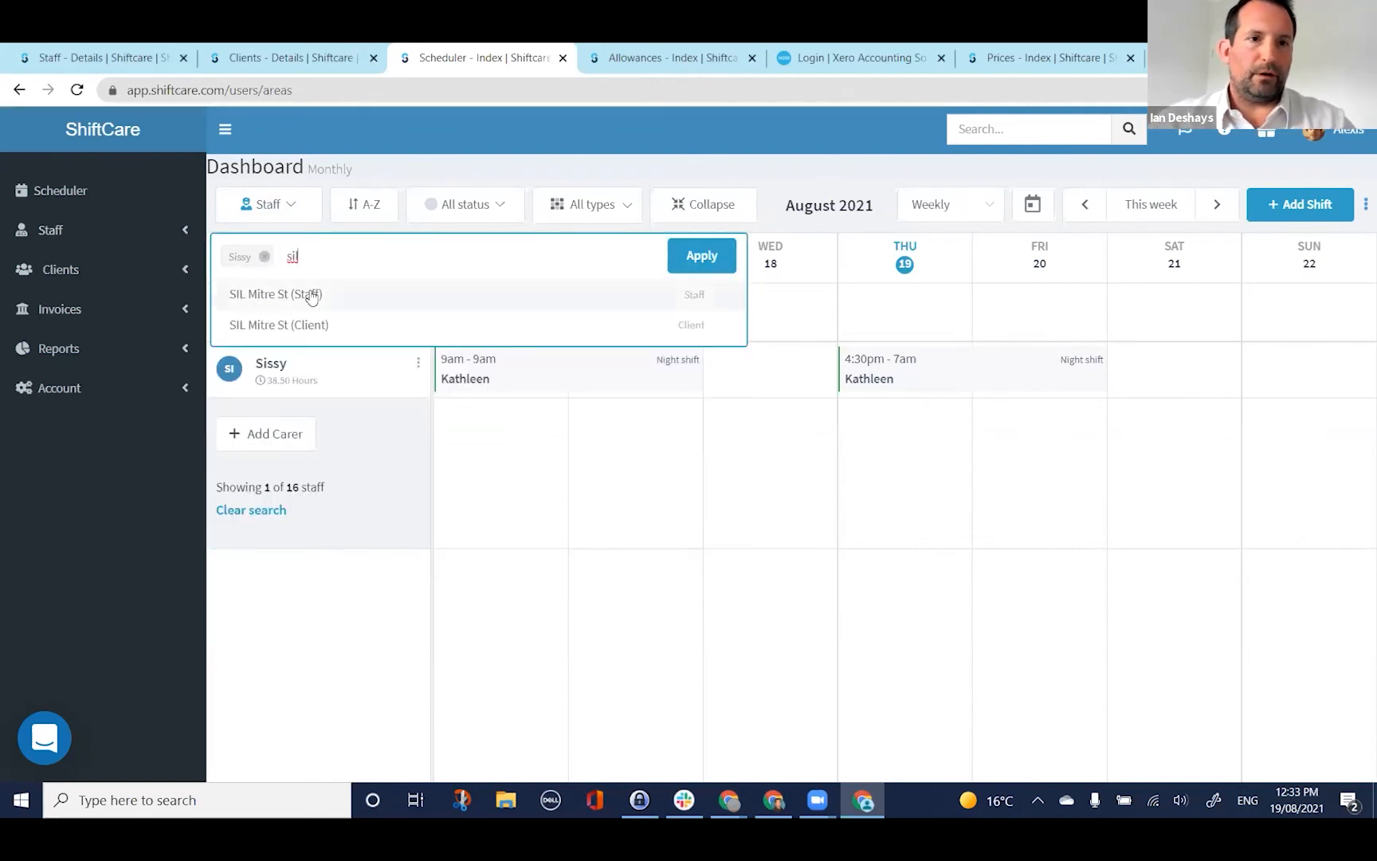
left_click(306, 293)
left_click(335, 327)
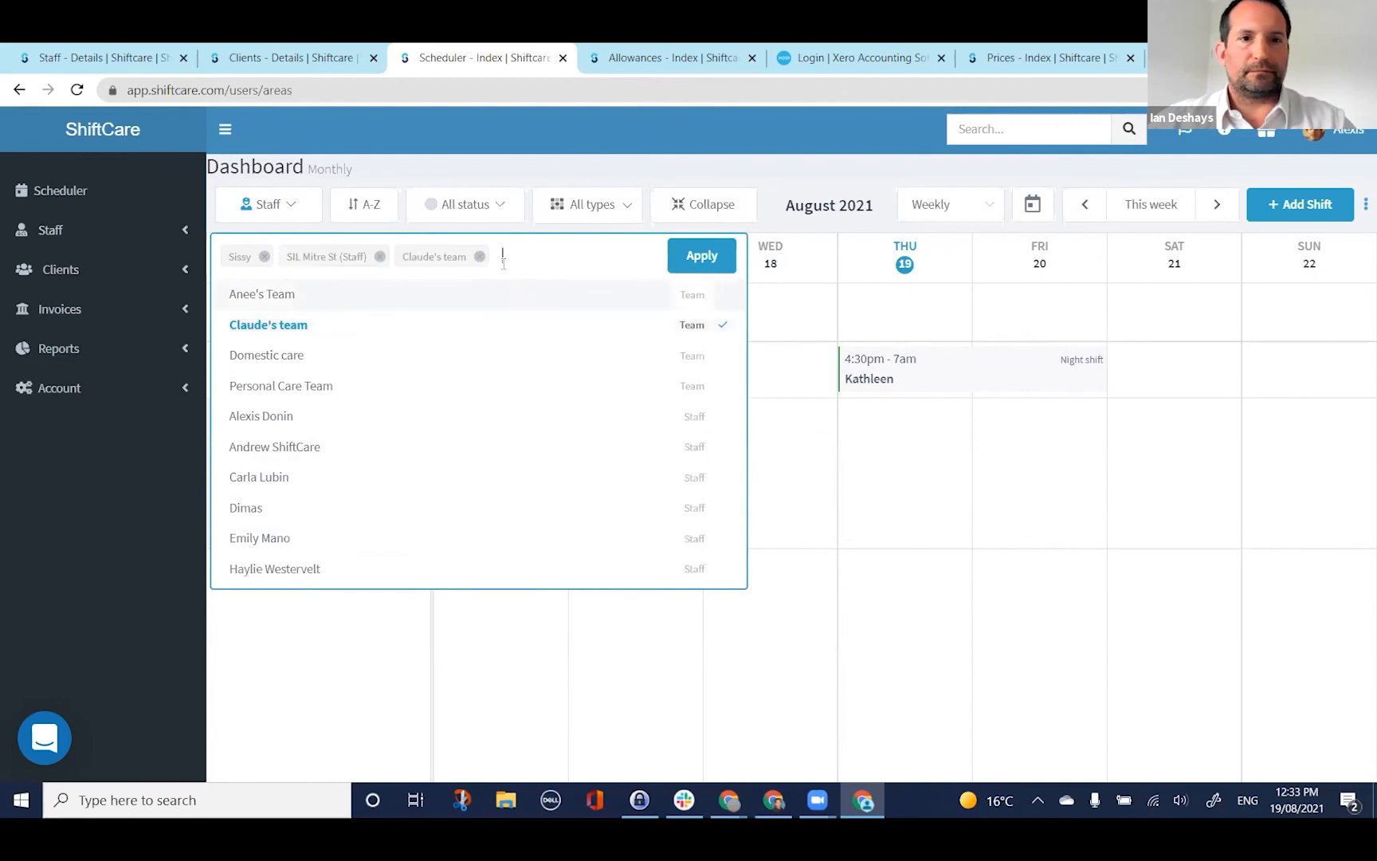
left_click(479, 257)
left_click(708, 266)
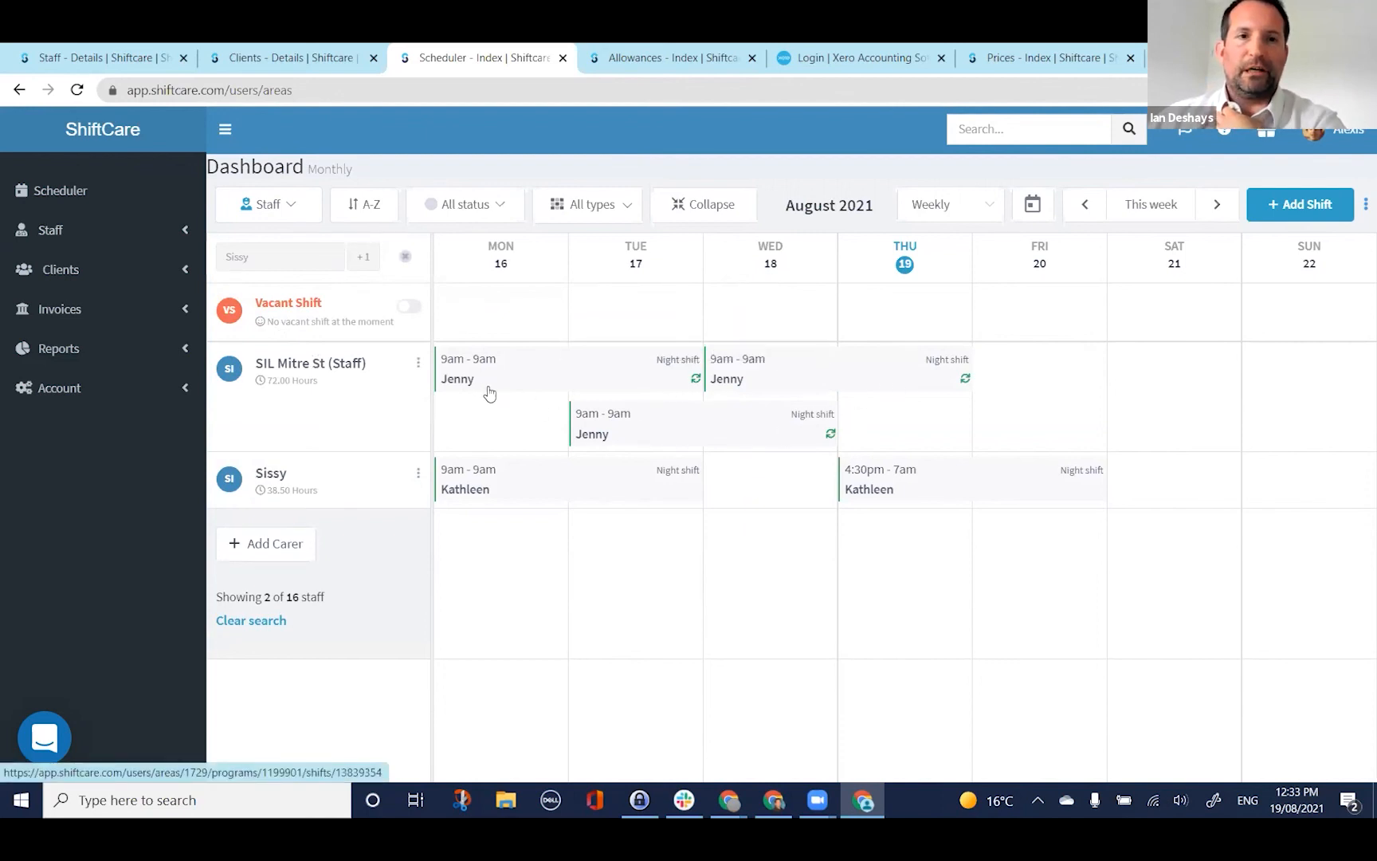
Step: From SIL Mitre St's Monday 9am - 9am shift, open the client's record in a separate tab and display their billing report
left_click(476, 387)
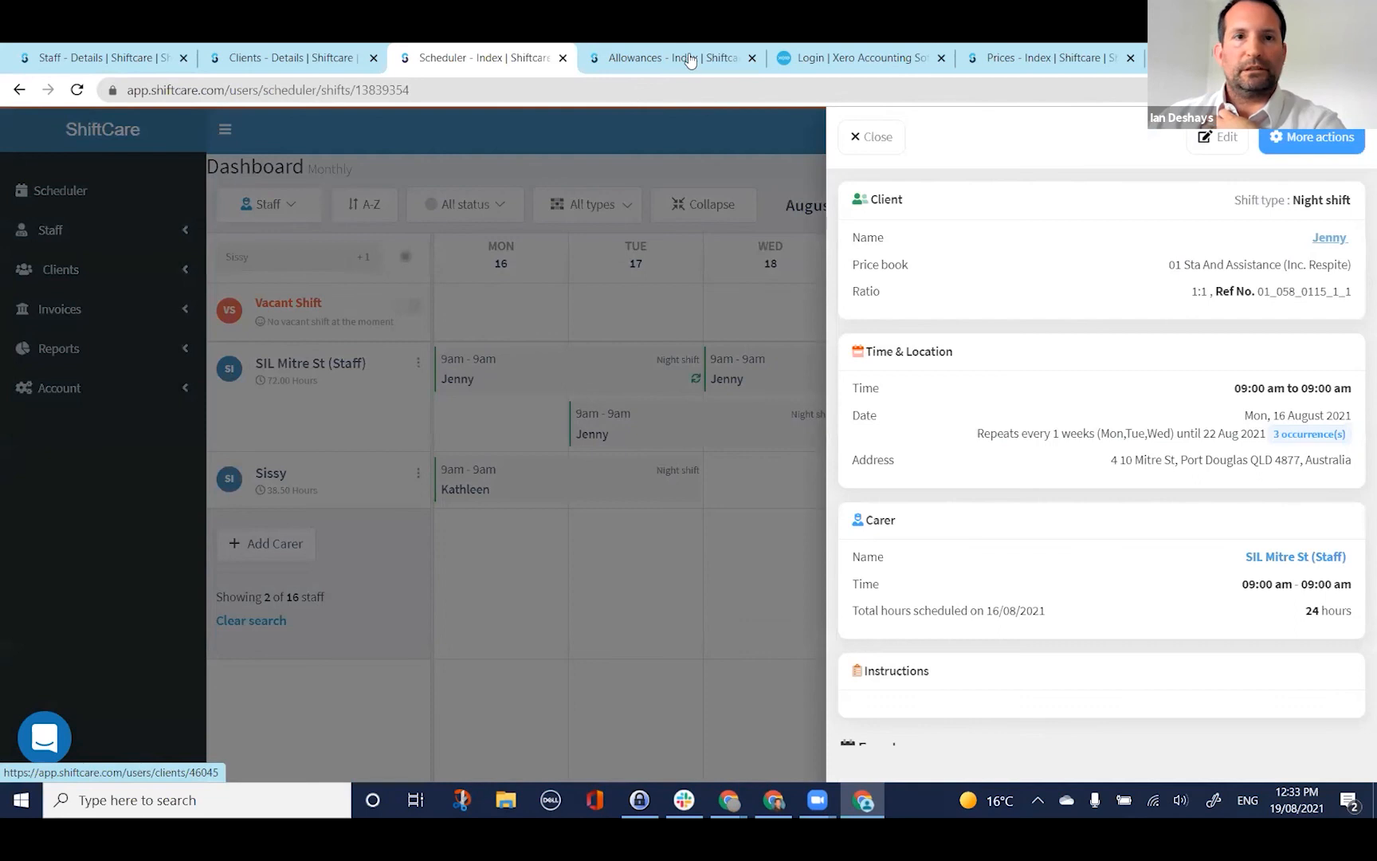
right_click(1330, 239)
left_click(1183, 254)
left_click(547, 56)
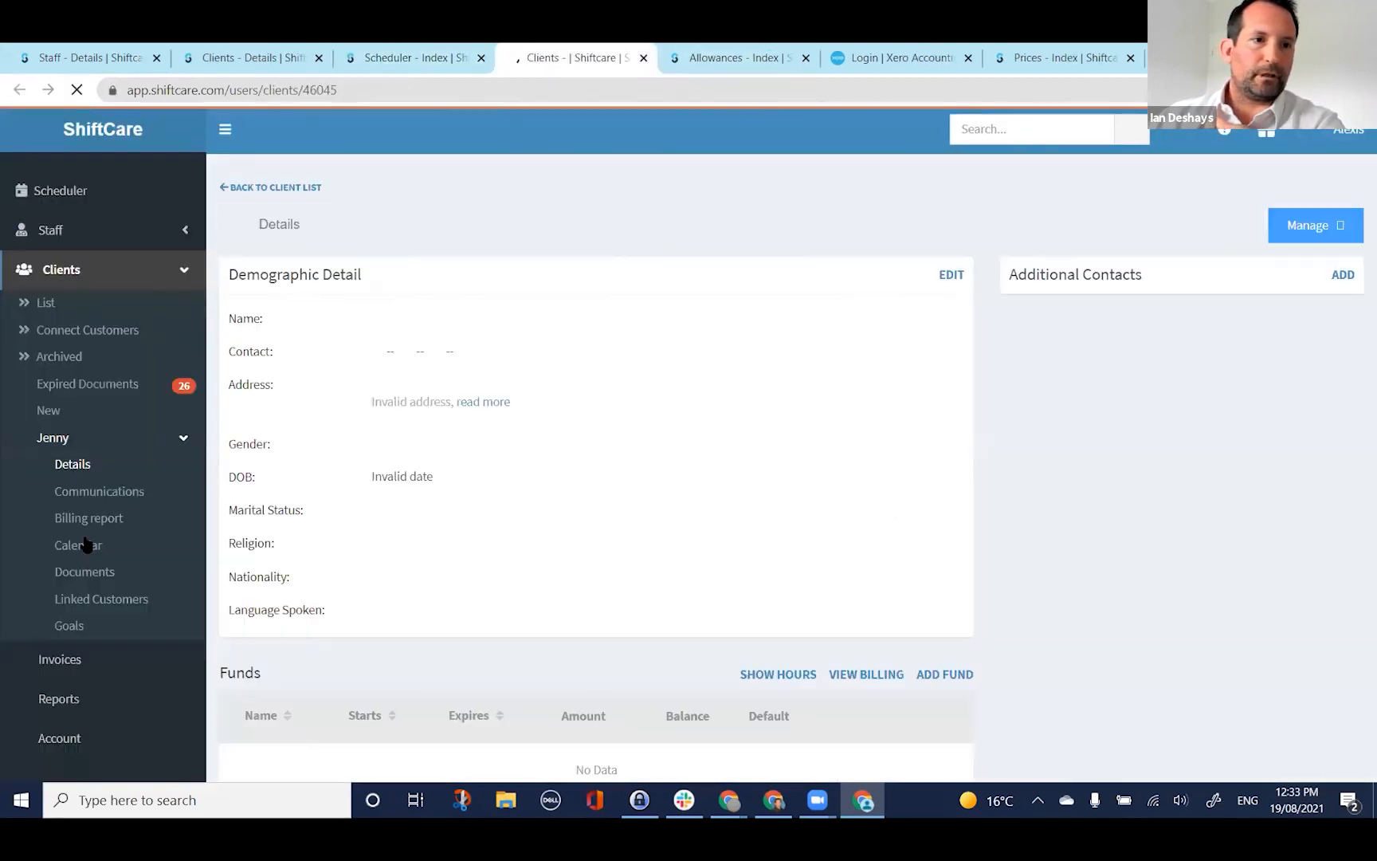
left_click(82, 519)
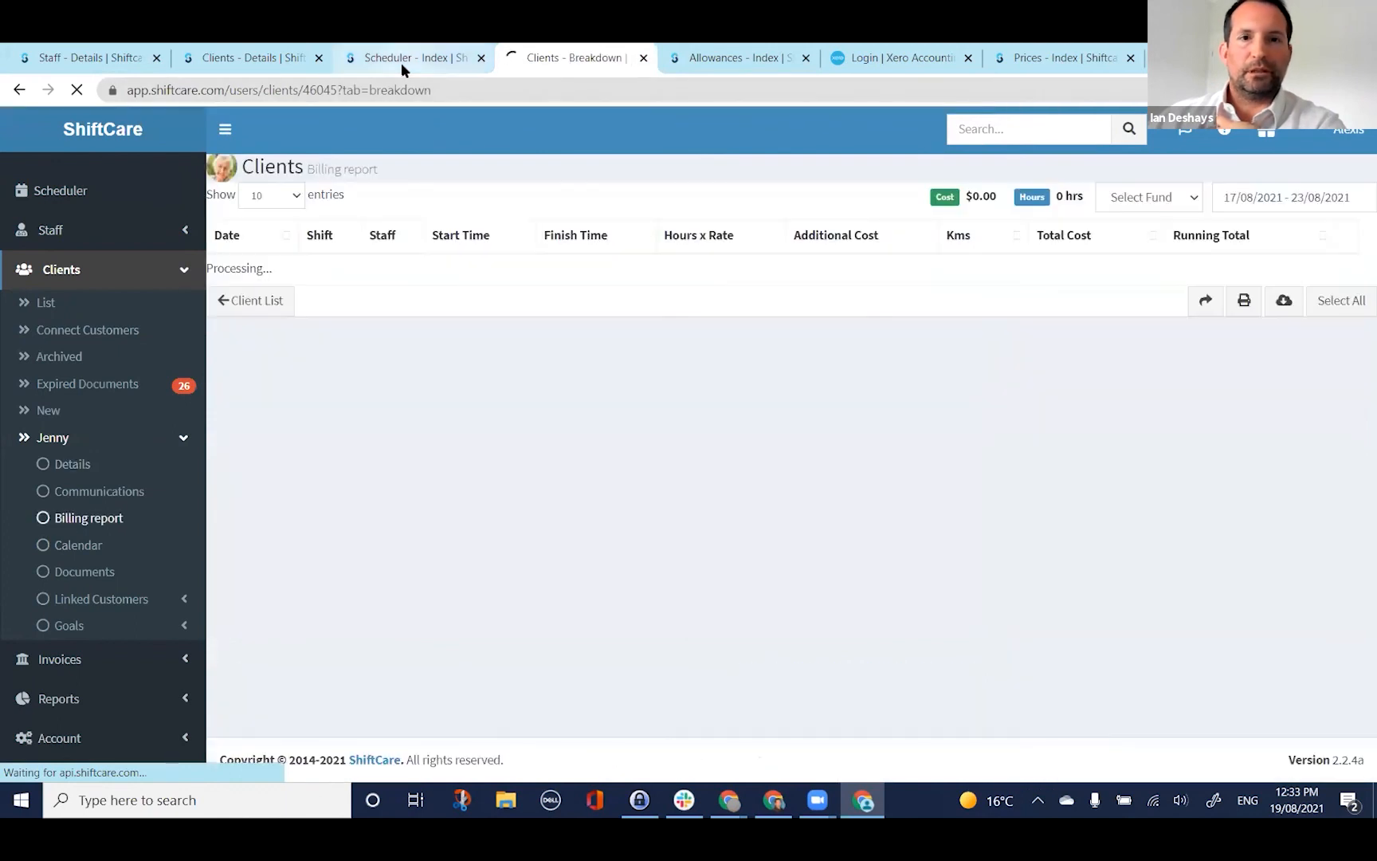
left_click(402, 62)
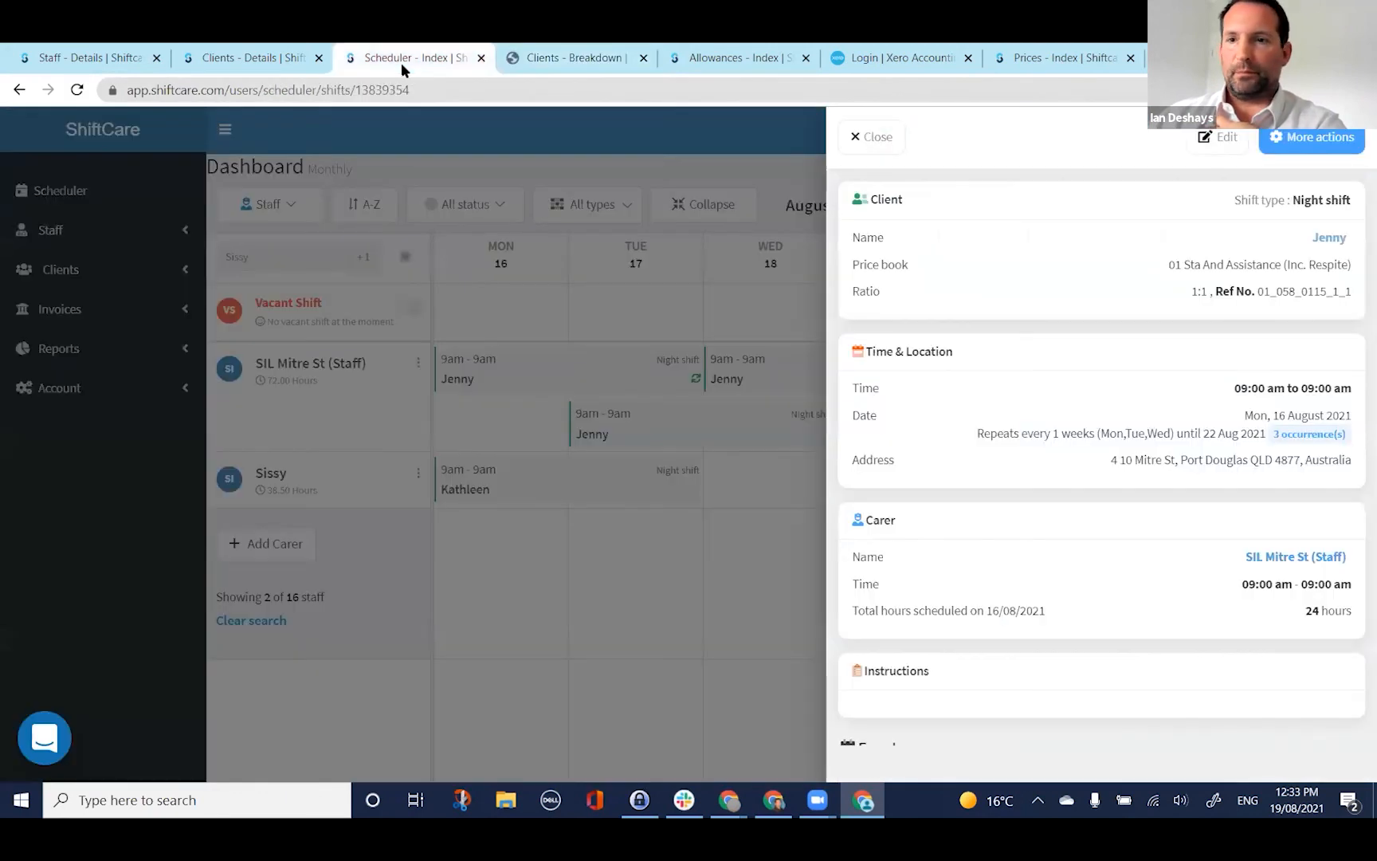
left_click(595, 58)
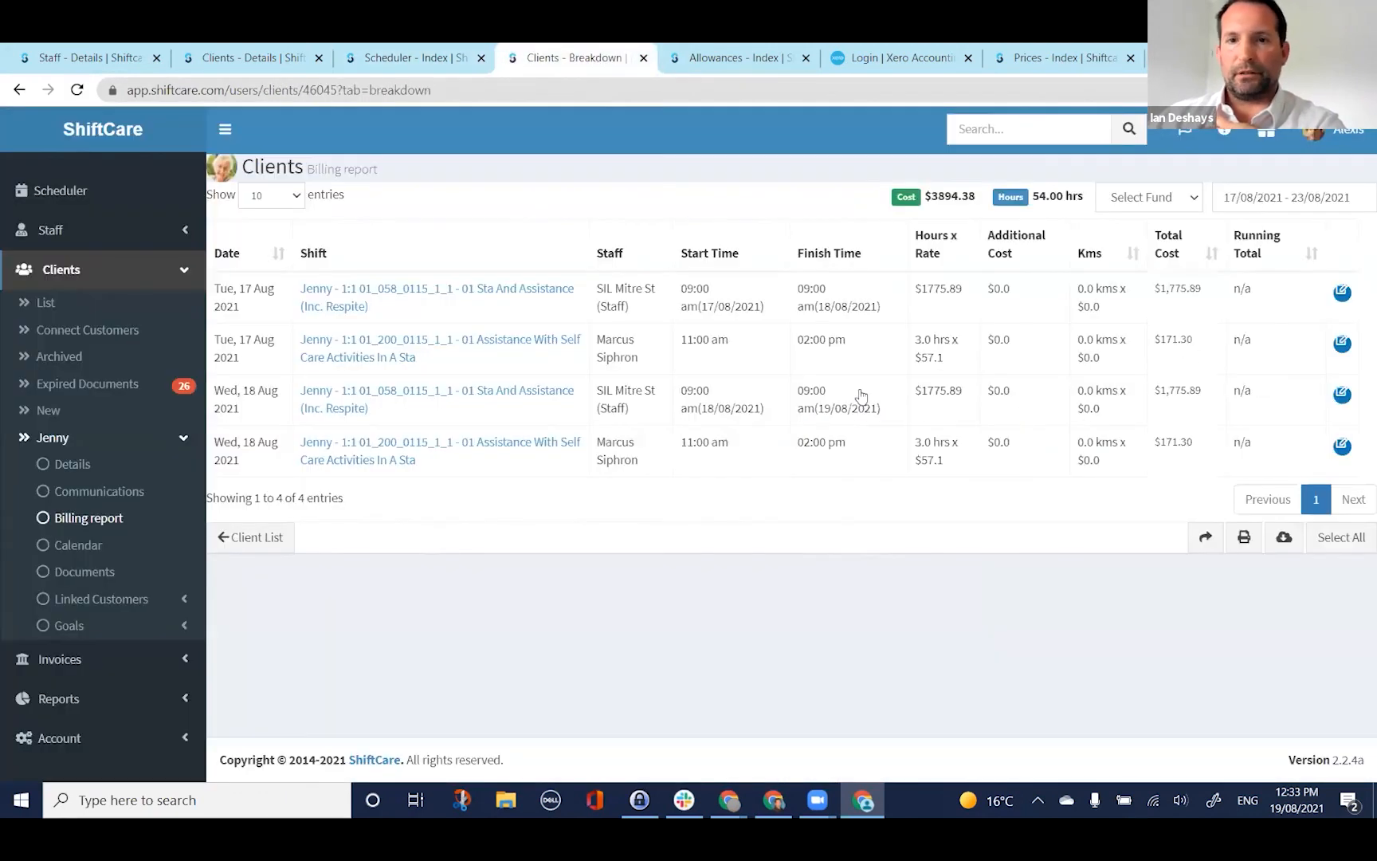
Step: Set the billing report's date range to 16/08/2021 - 22/08/2021 and highlight the rate of Wednesday's 24-hour respite shift
left_click(834, 382)
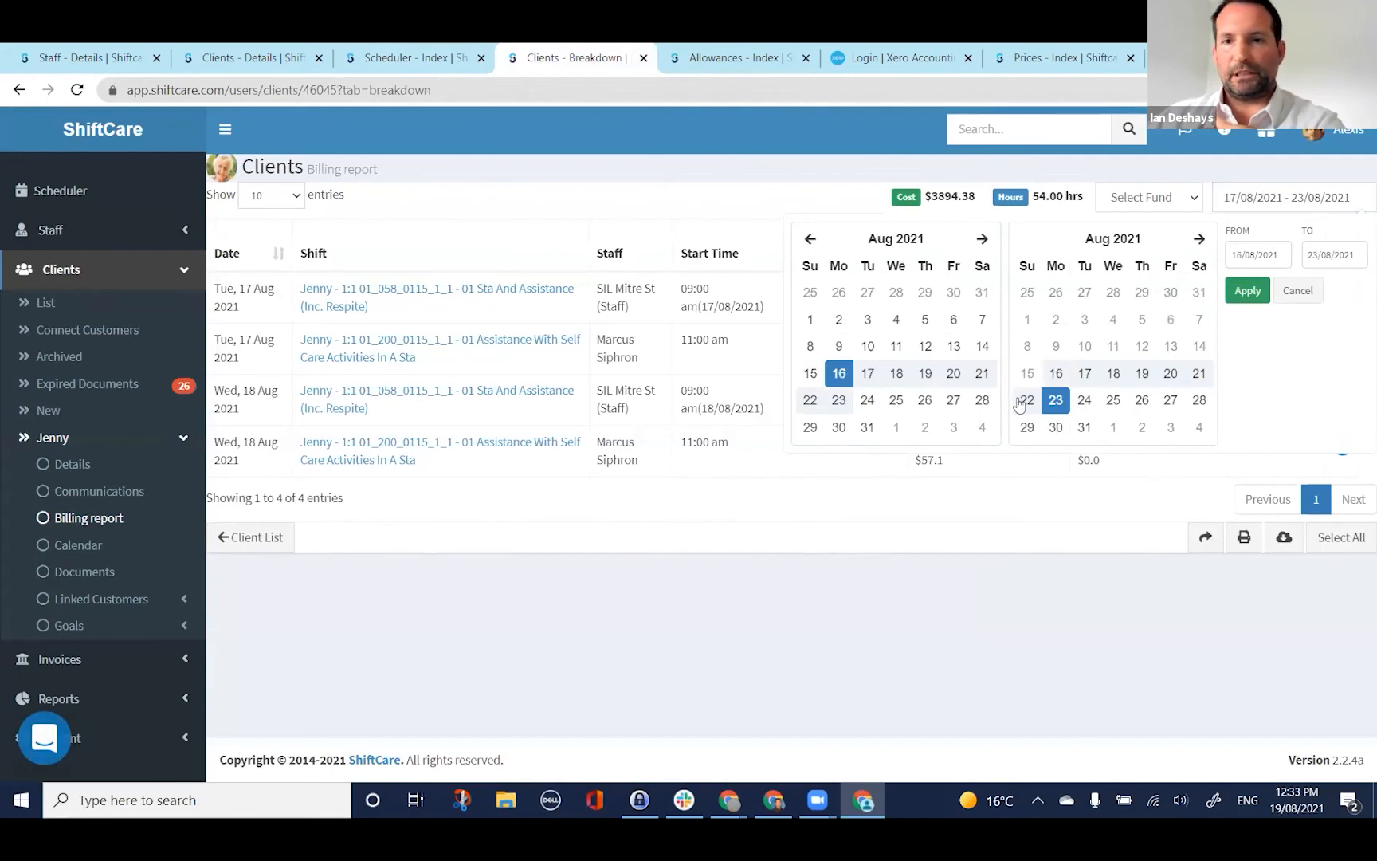
left_click(1024, 400)
left_click(1235, 291)
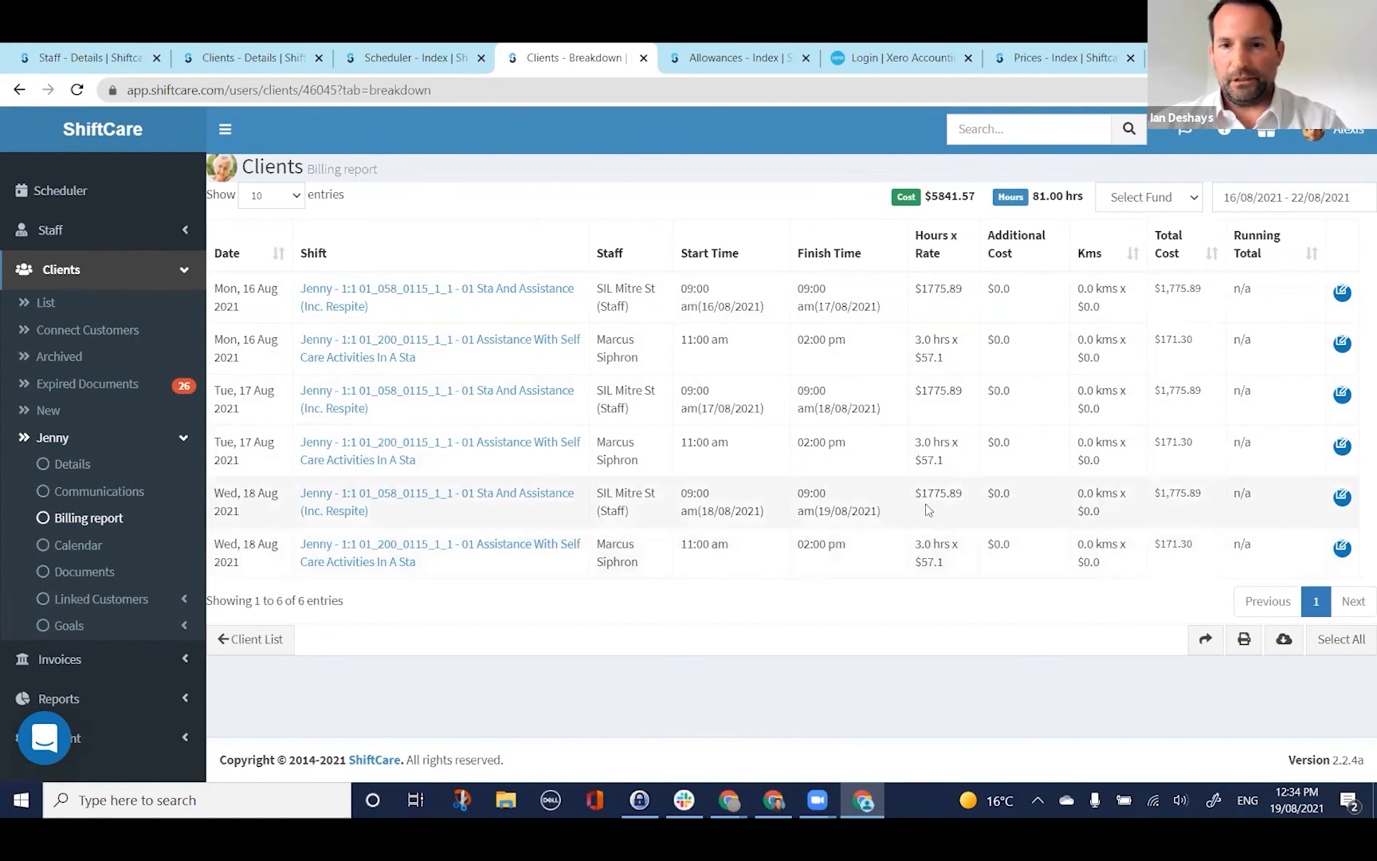
left_click_drag(917, 496, 962, 494)
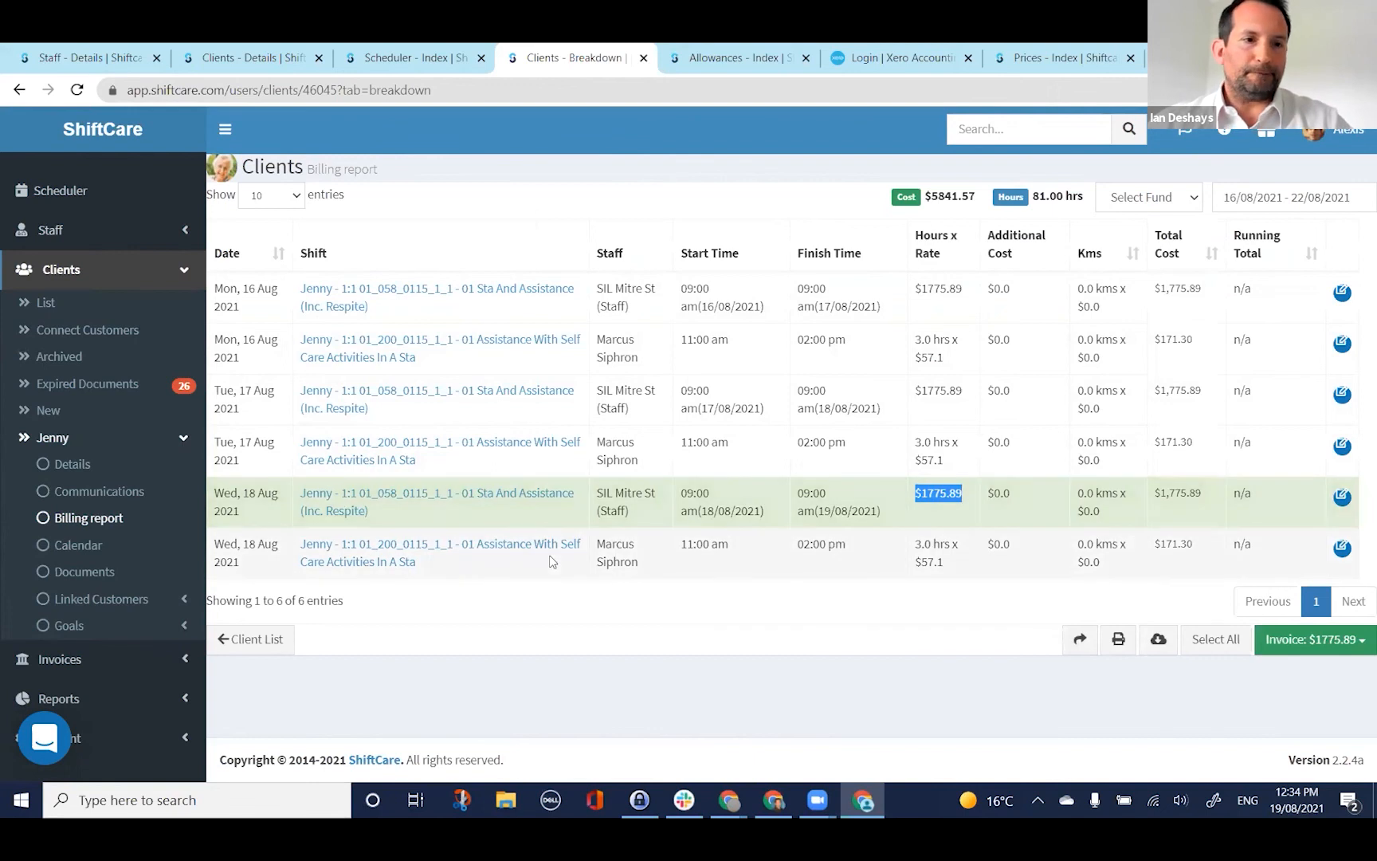
Step: Open the client's details in a separate tab and highlight the plan manager listed as billing contact
middle_click(69, 470)
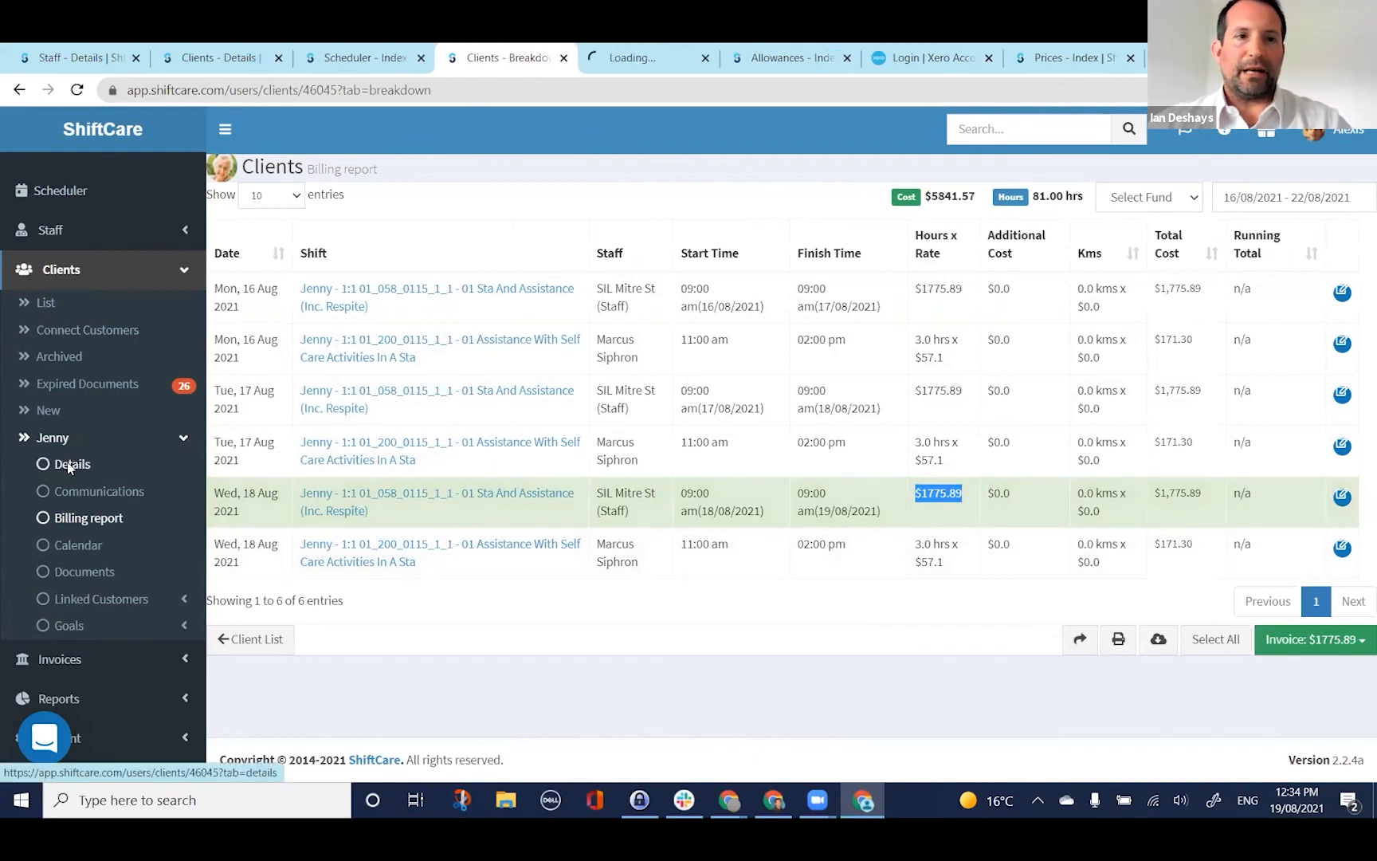
left_click(651, 64)
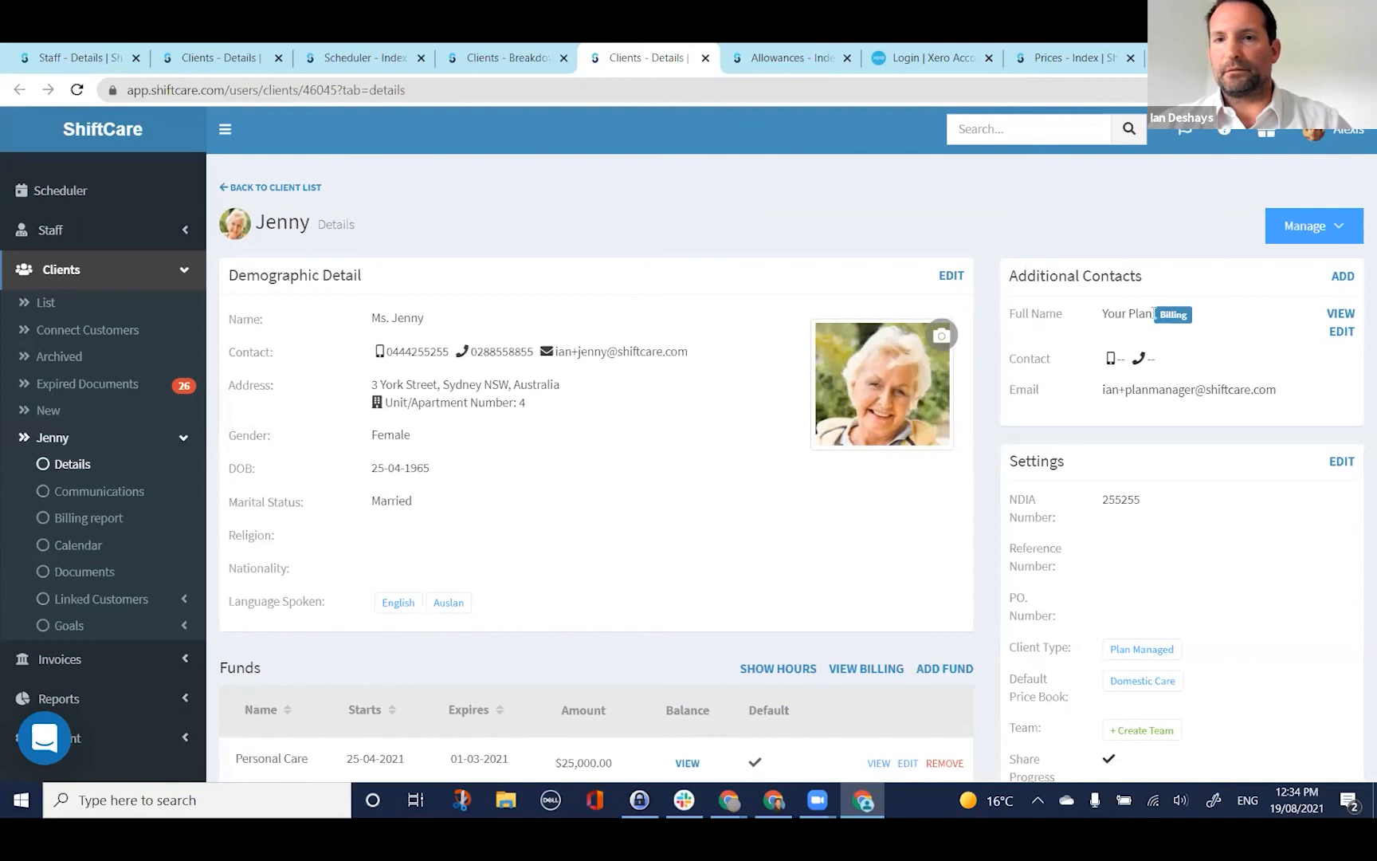
left_click_drag(1110, 318, 1128, 317)
triple_click(1113, 318)
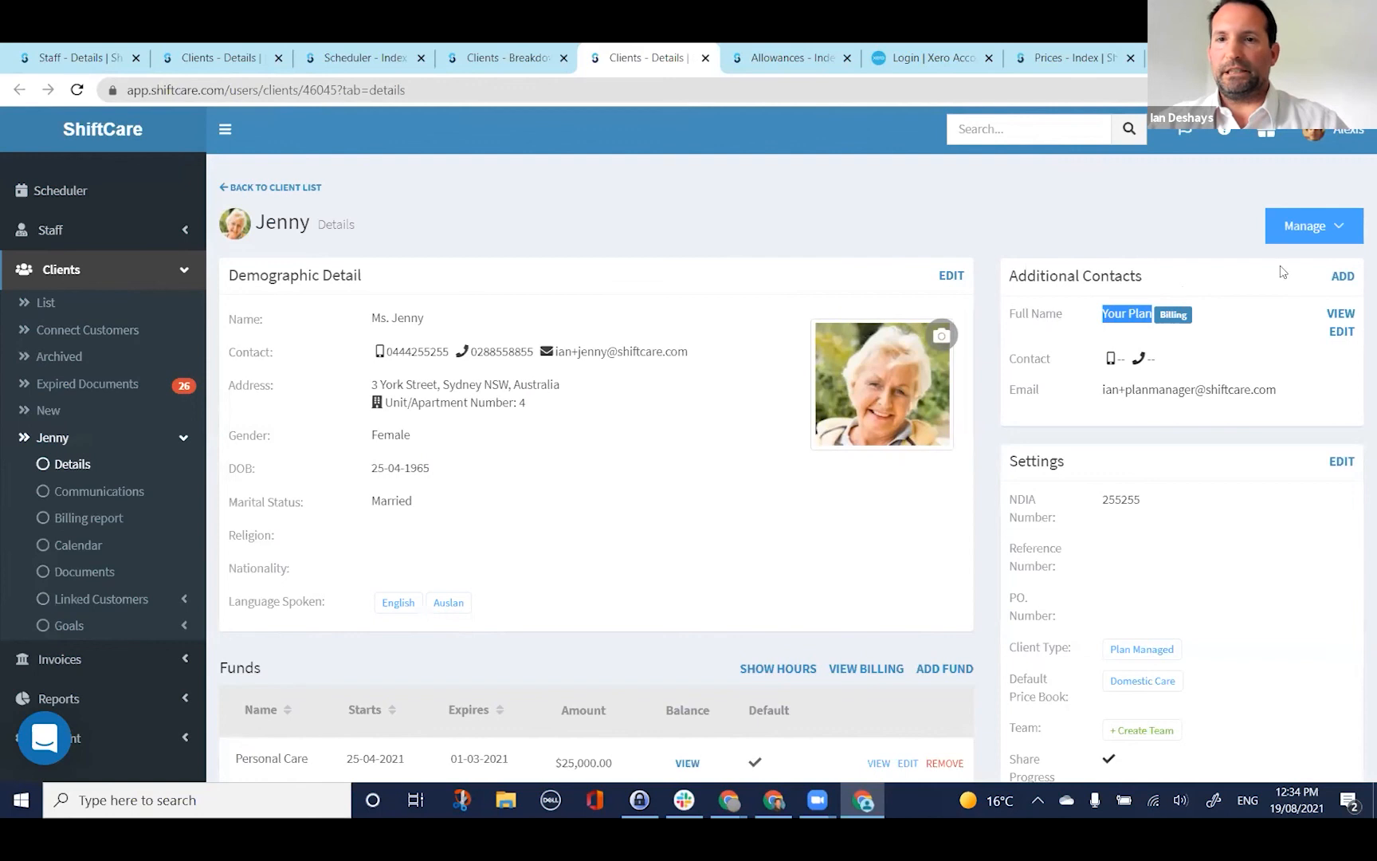
Step: Start a new additional contact, try the Primary Contact and Billing Contact options, and cancel the form without saving
left_click(1343, 276)
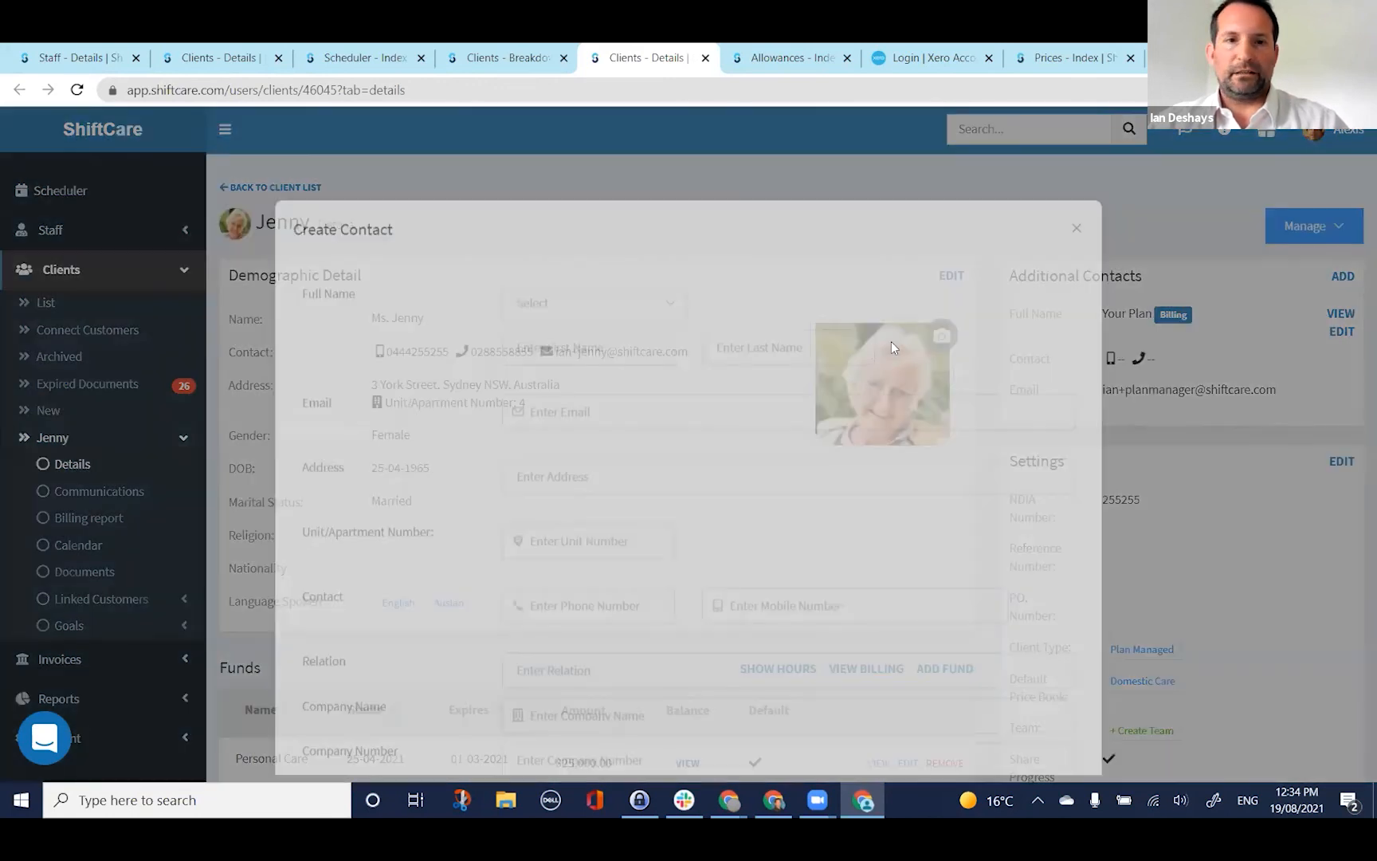
scroll(870, 428, "down", 5)
scroll(557, 478, "up", 3)
scroll(565, 365, "down", 3)
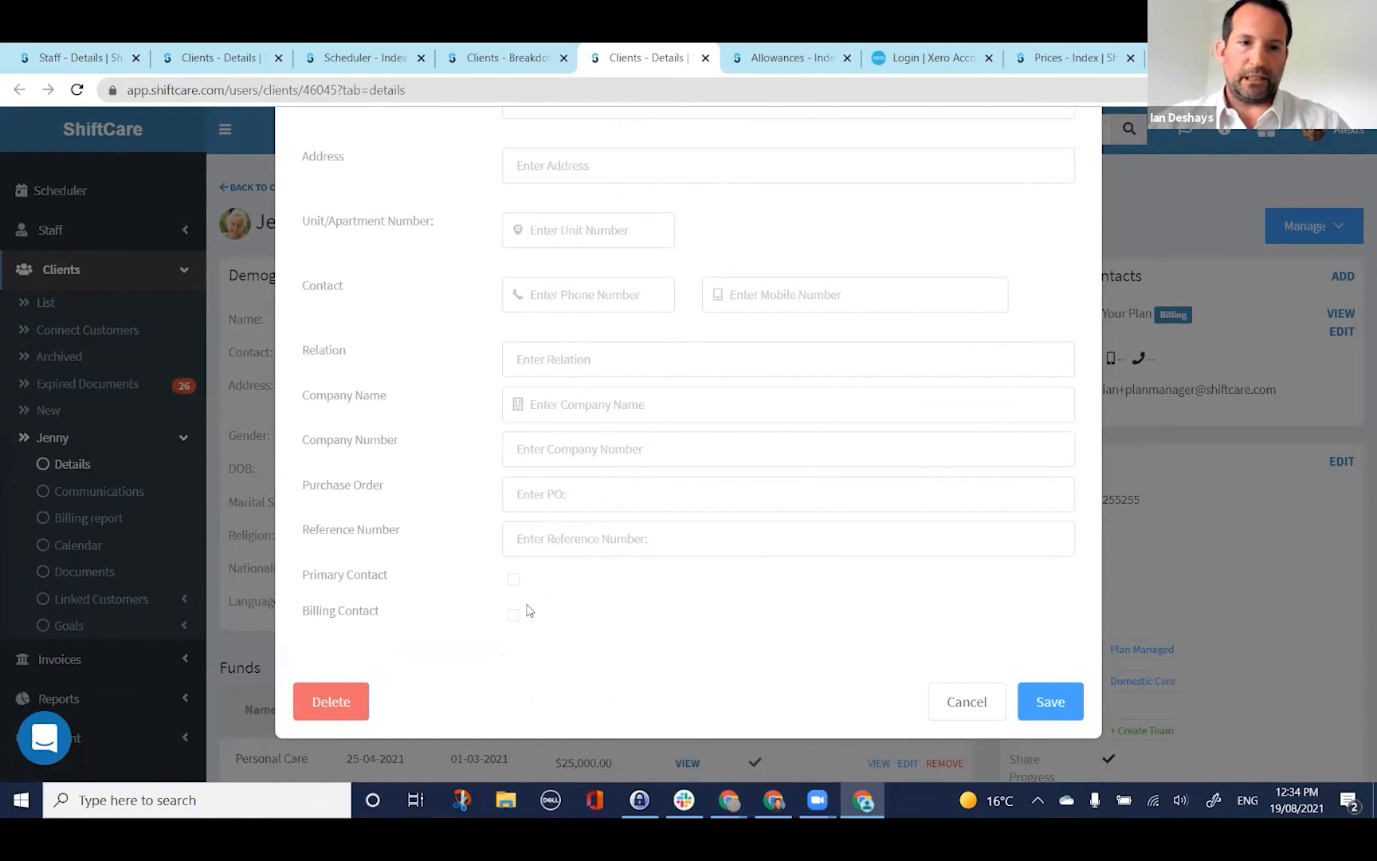
left_click(514, 615)
left_click(514, 581)
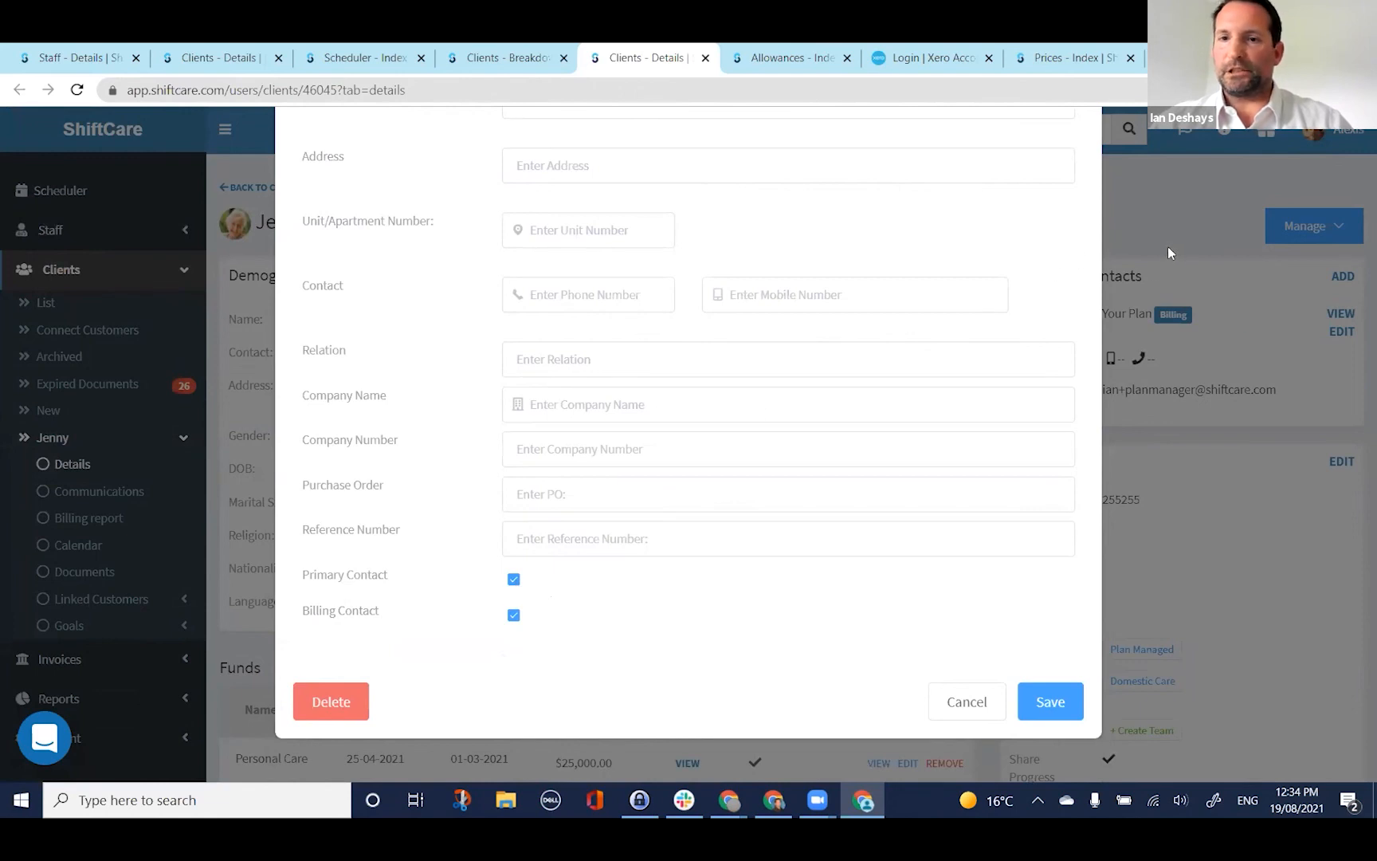
left_click(514, 579)
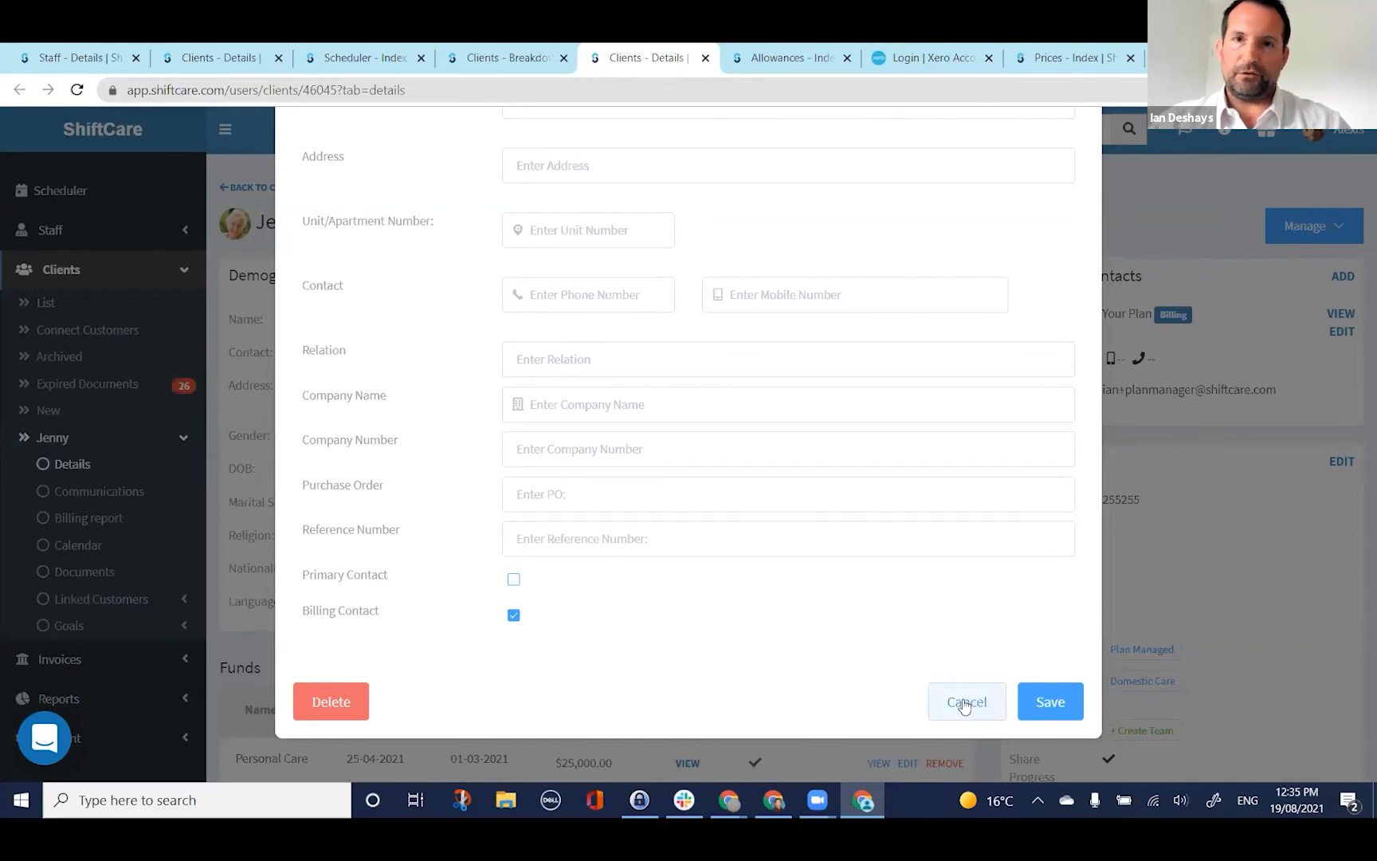
left_click(965, 704)
left_click(965, 704)
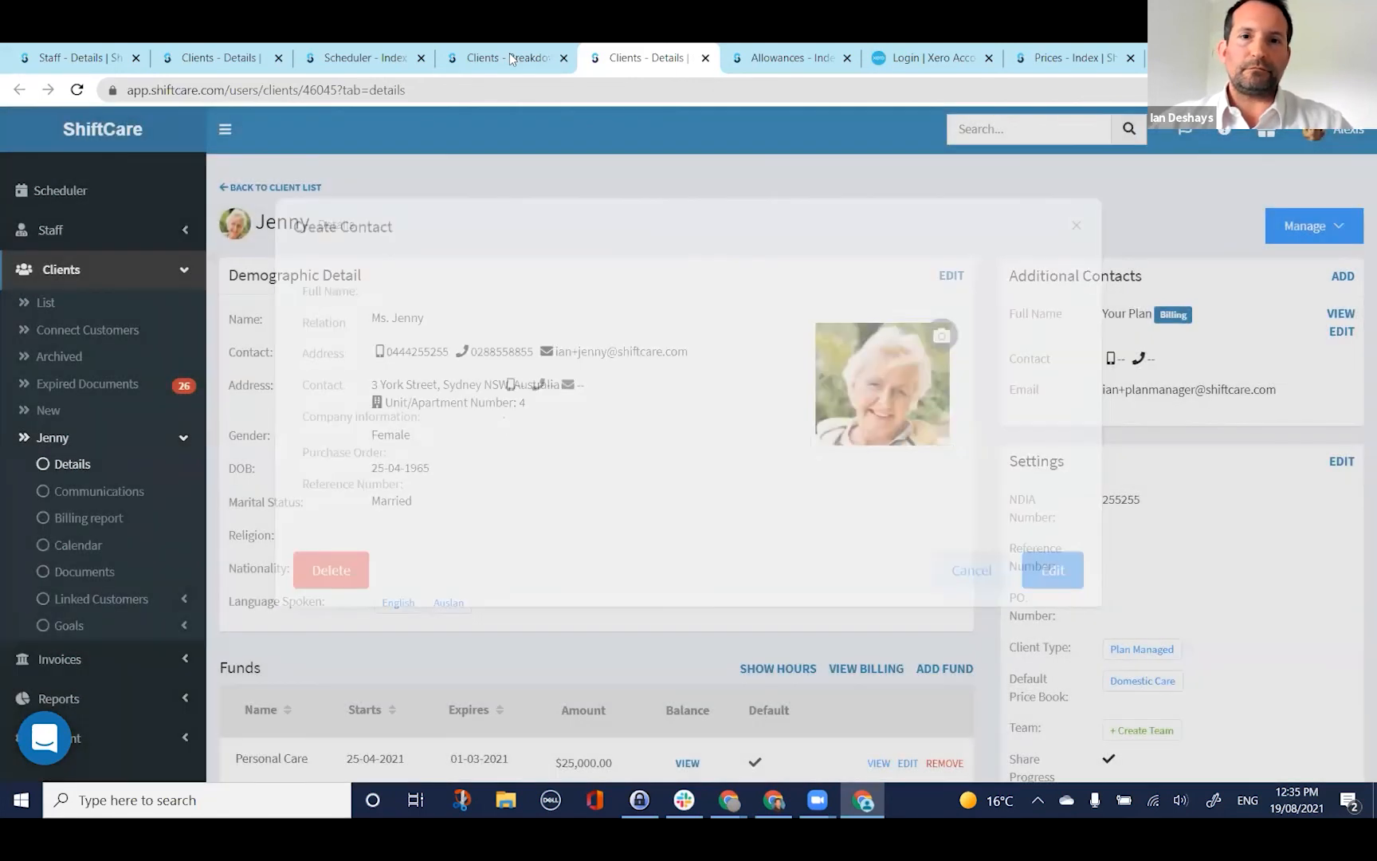
Step: Return to the client's billing report, select all listed shifts, and generate a tax inclusive invoice from them
left_click(509, 53)
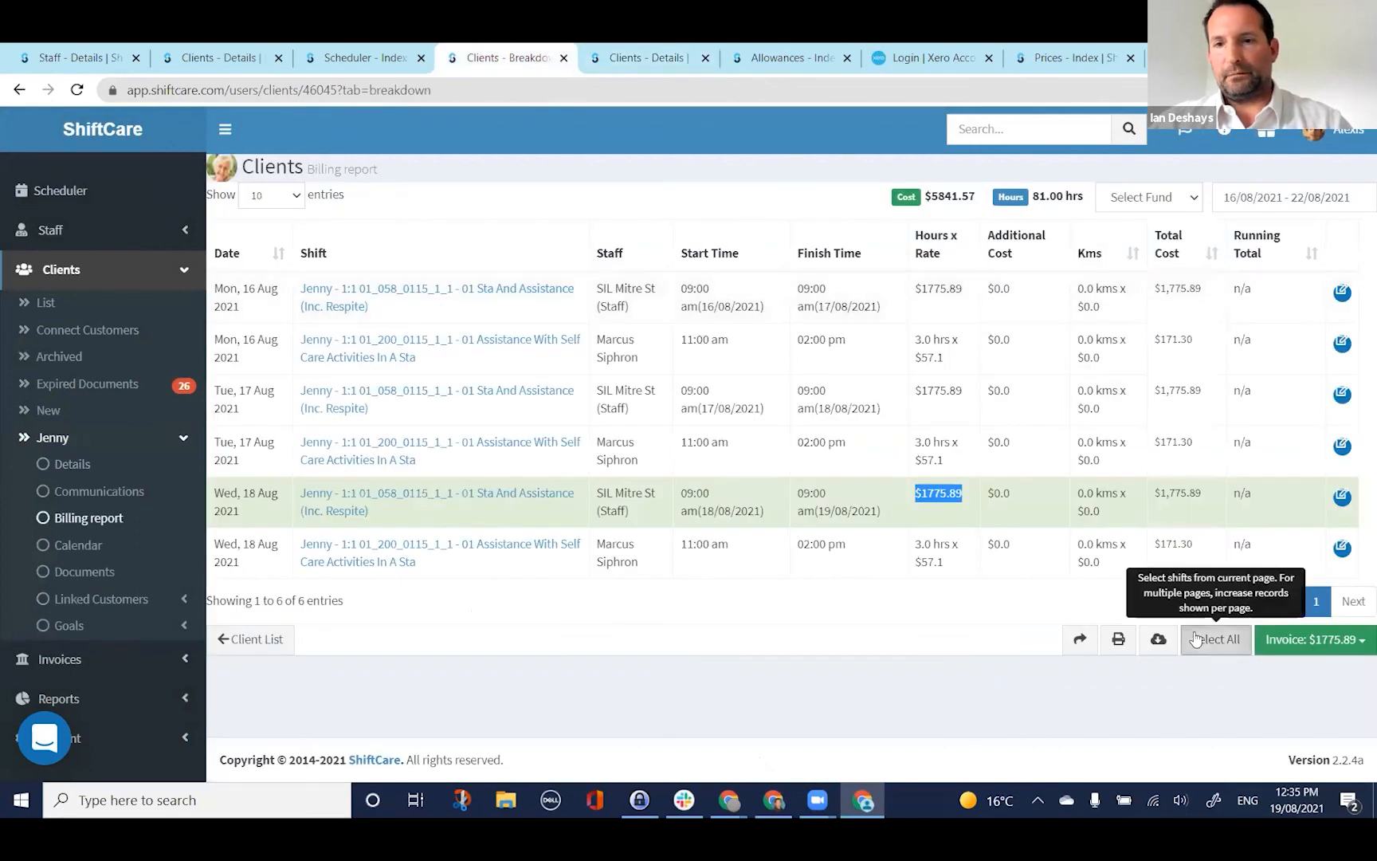
left_click(1196, 638)
left_click(1319, 640)
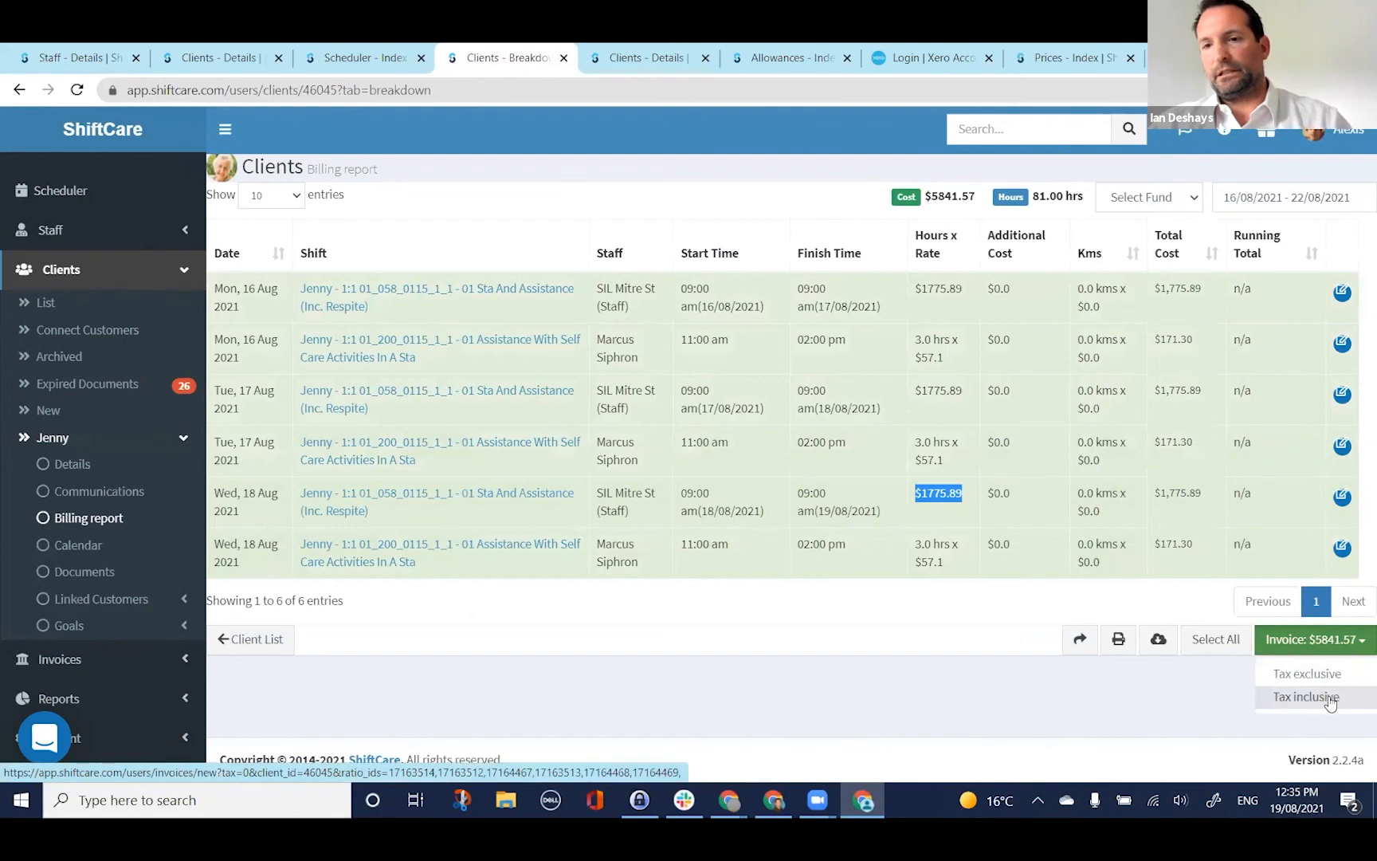
left_click(1329, 698)
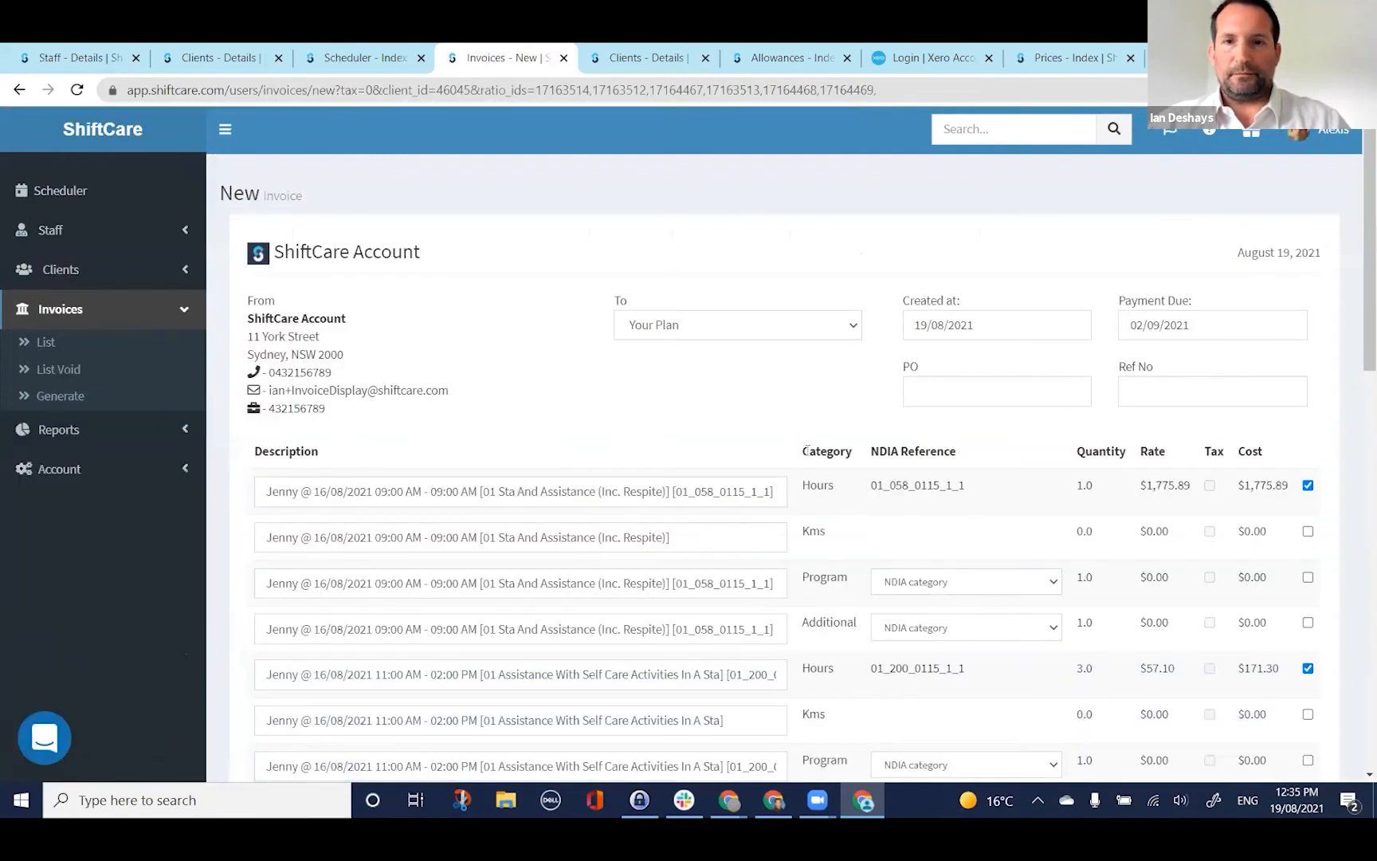
Step: Check the new invoice's recipient and preselected lines, and create it addressed to Your Plan
scroll(813, 444, "down", 2)
scroll(813, 445, "down", 5)
scroll(589, 355, "up", 8)
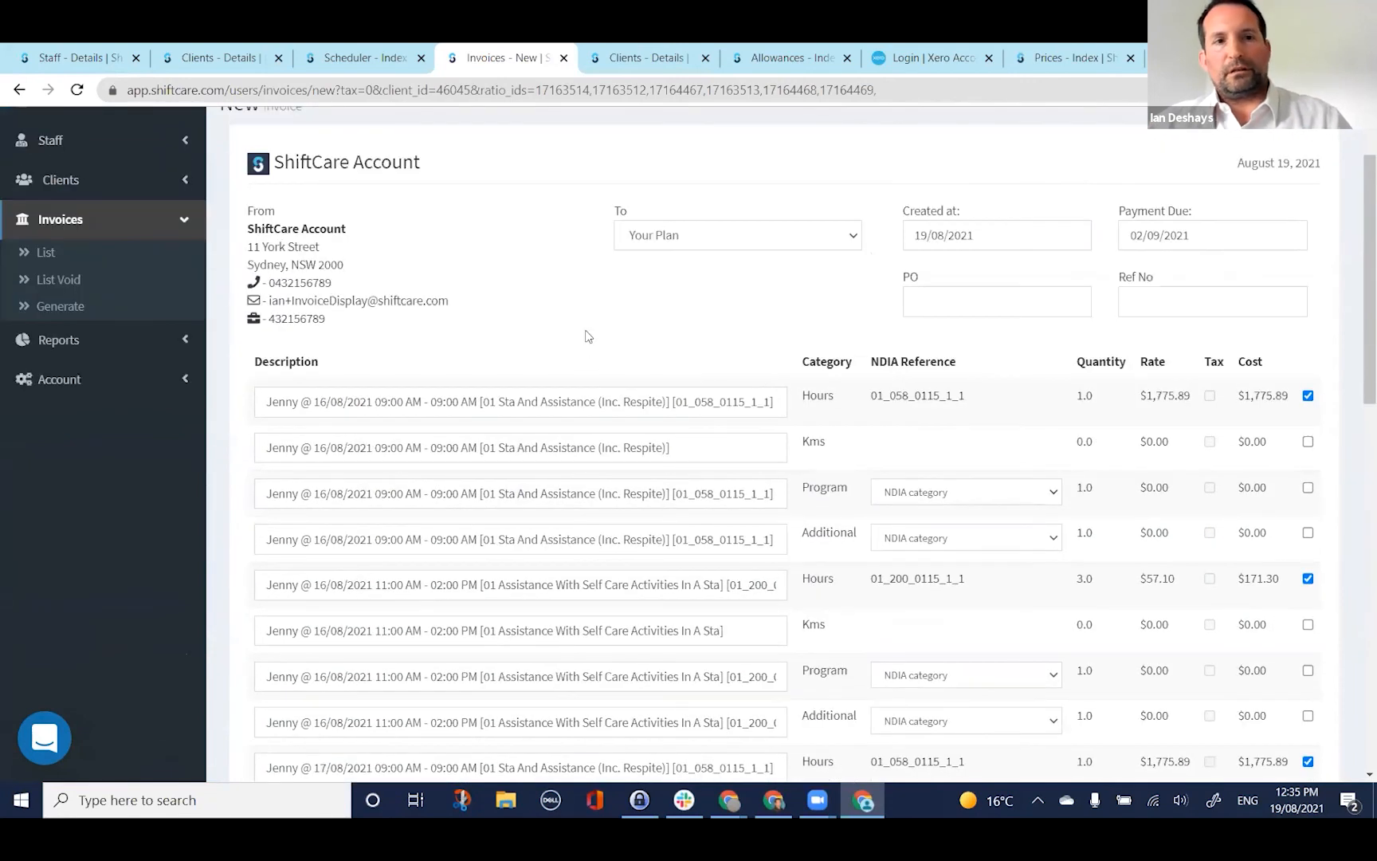
left_click(670, 242)
left_click(558, 269)
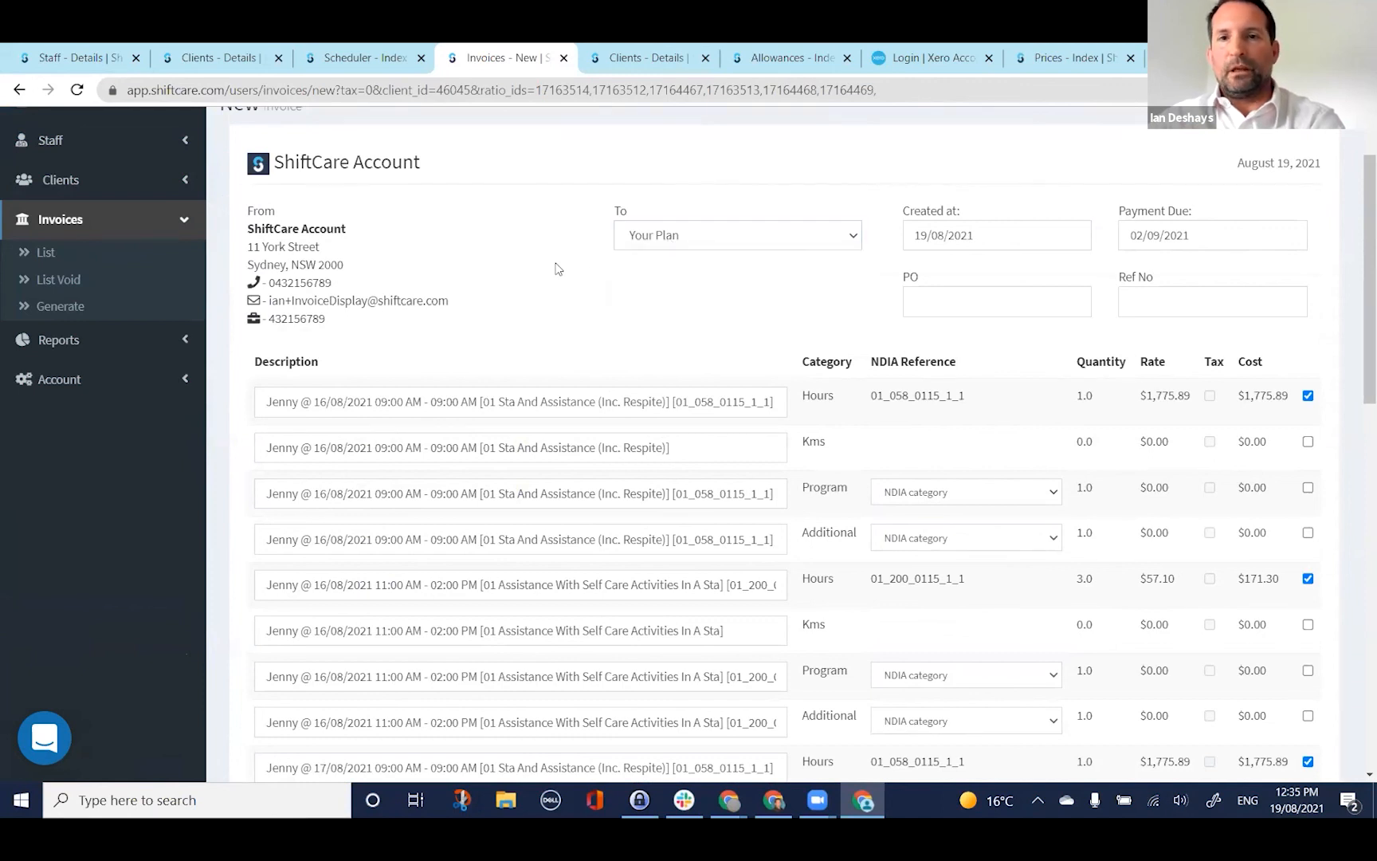
scroll(953, 523, "down", 12)
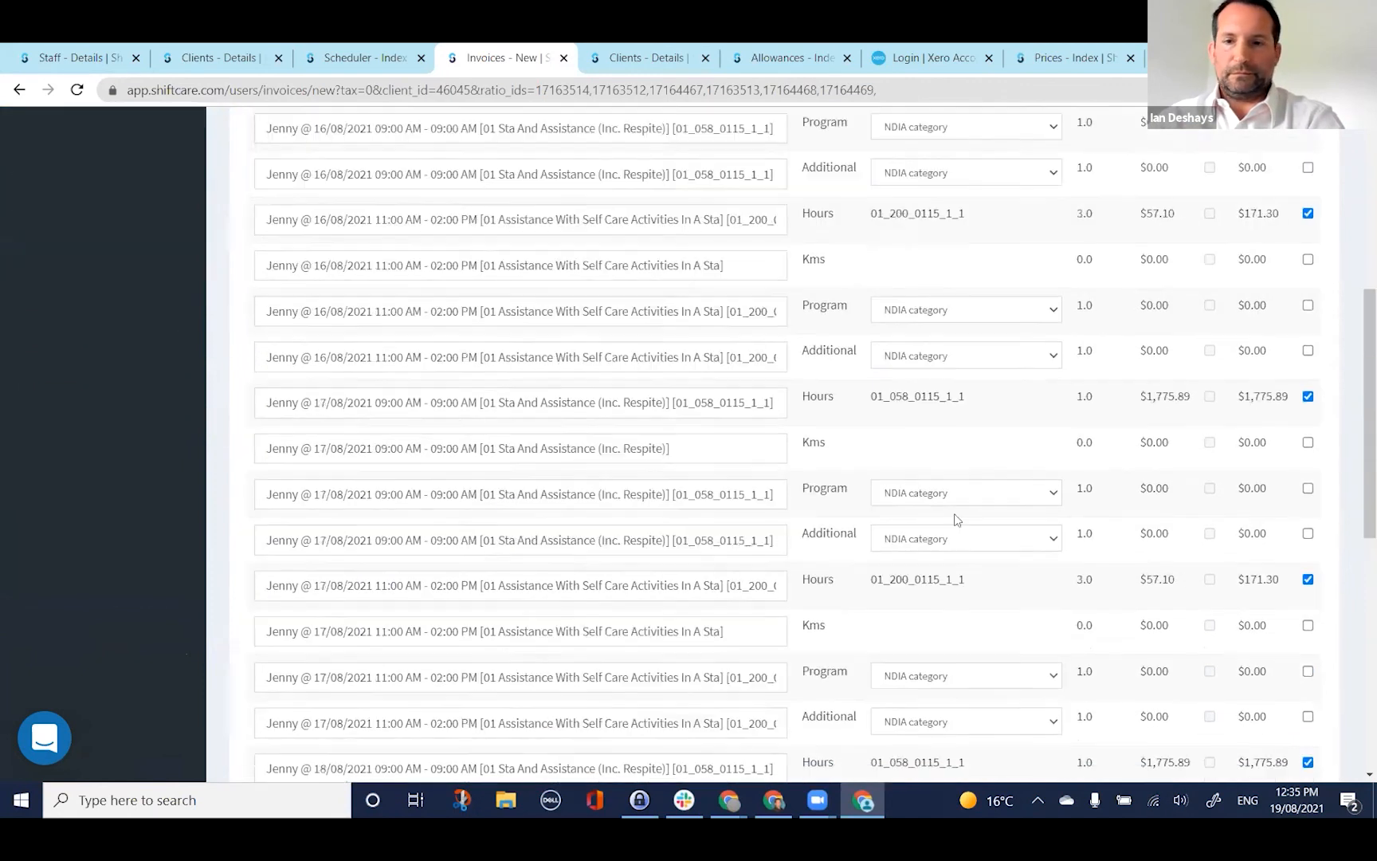
left_click(1267, 700)
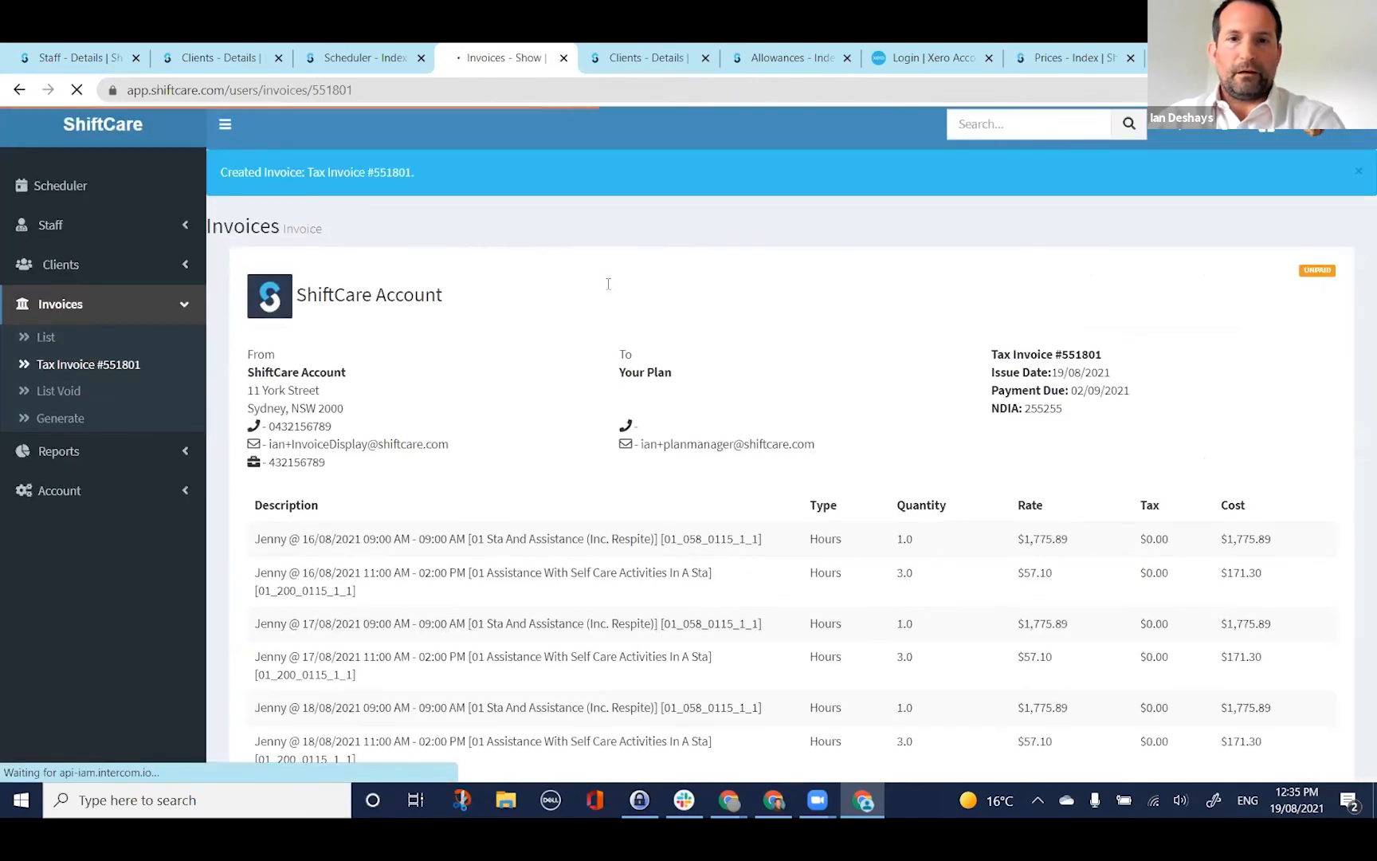
Step: Review the created invoice and highlight the 16/08/2021 11:00 AM - 02:00 PM self care assistance line
scroll(654, 221, "down", 1)
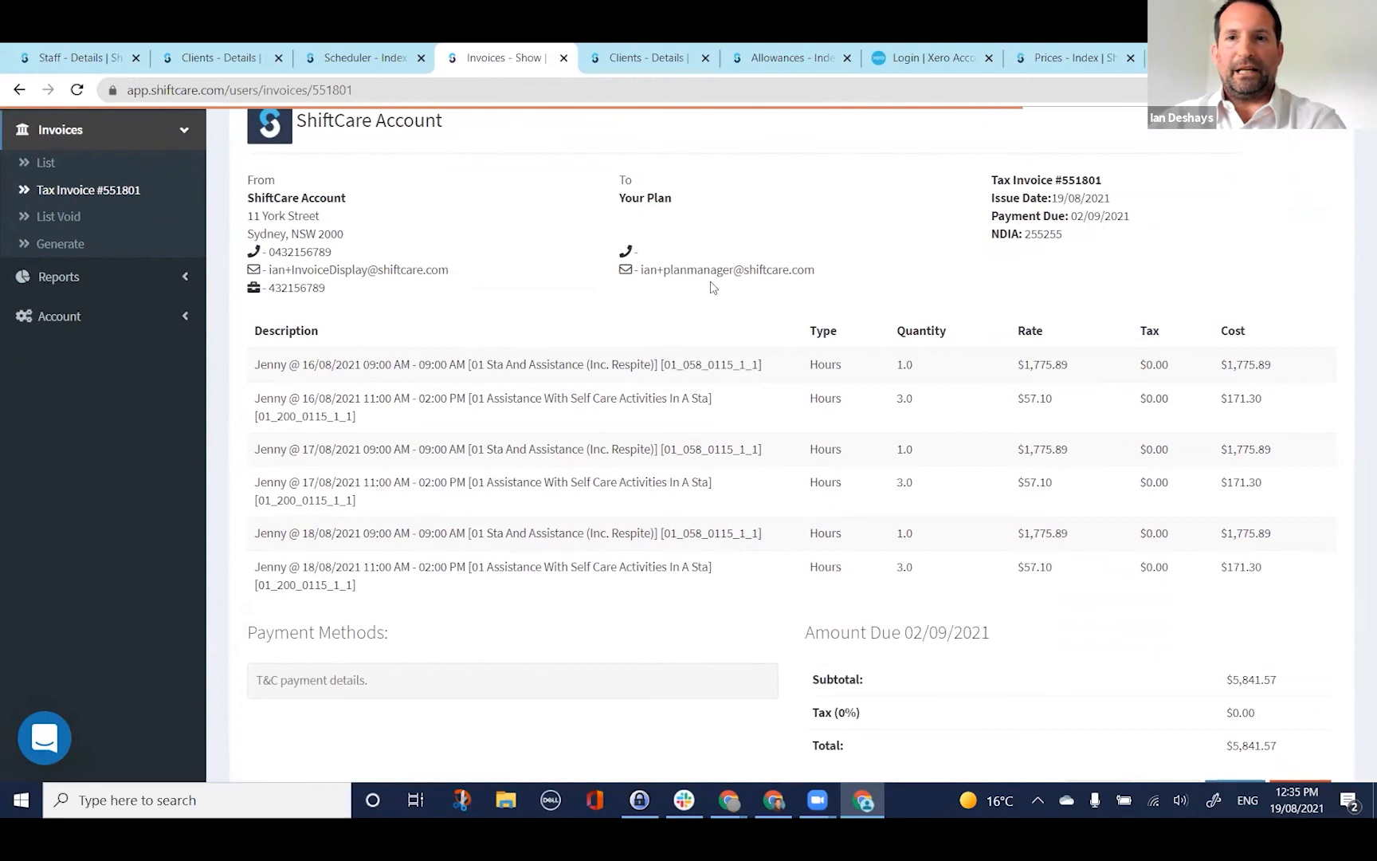
scroll(712, 287, "down", 1)
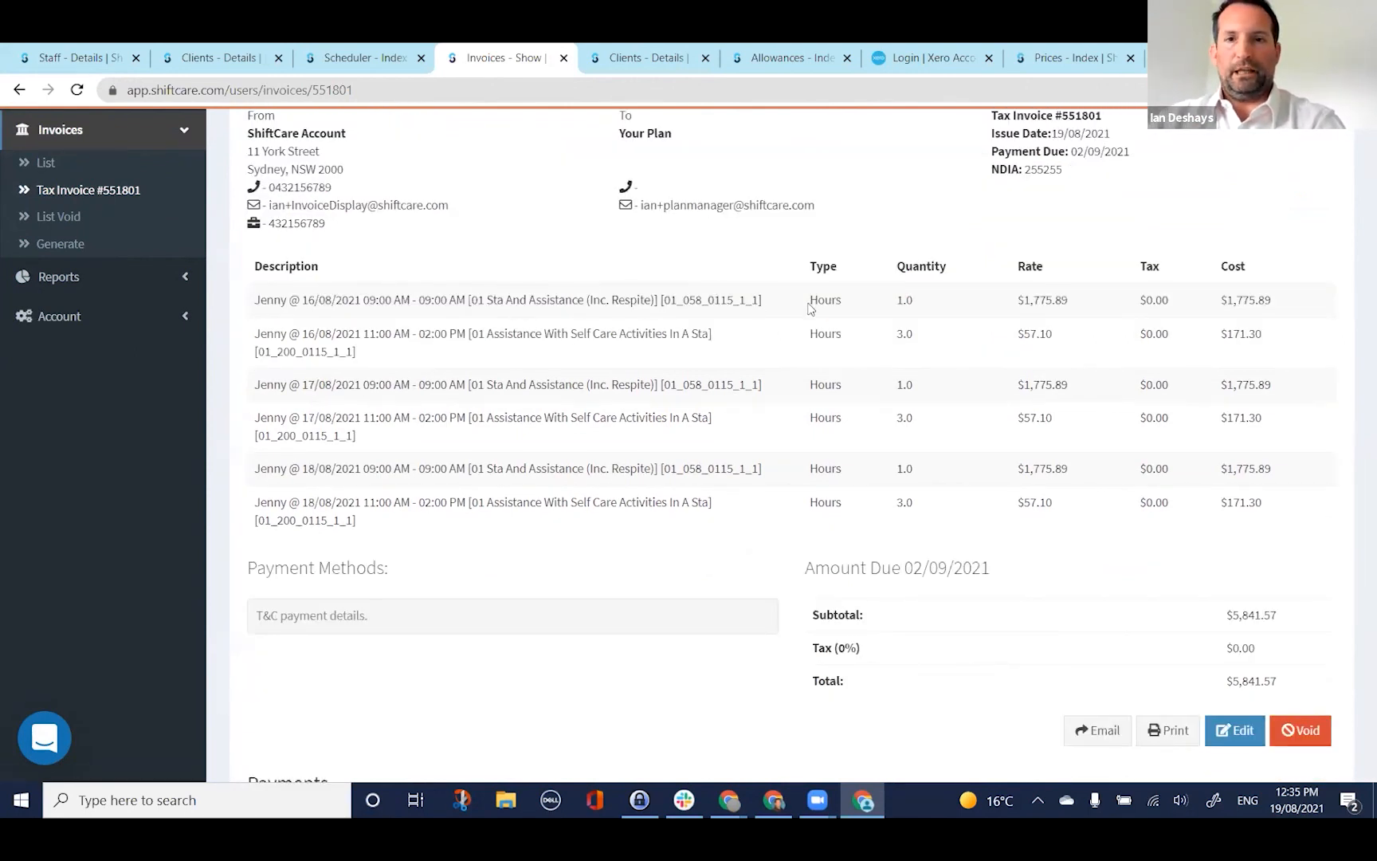
left_click_drag(1077, 301, 356, 351)
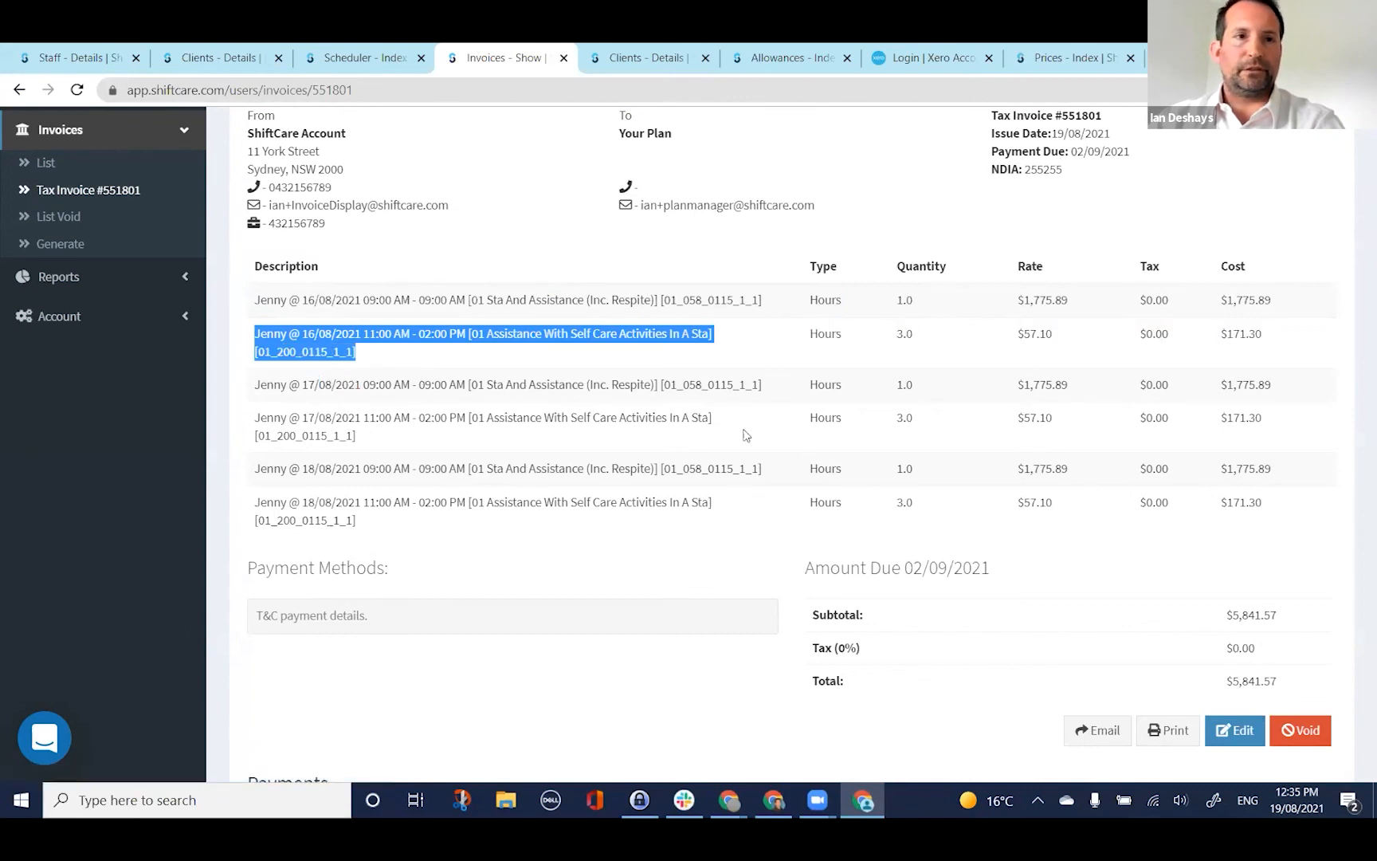
scroll(746, 434, "up", 3)
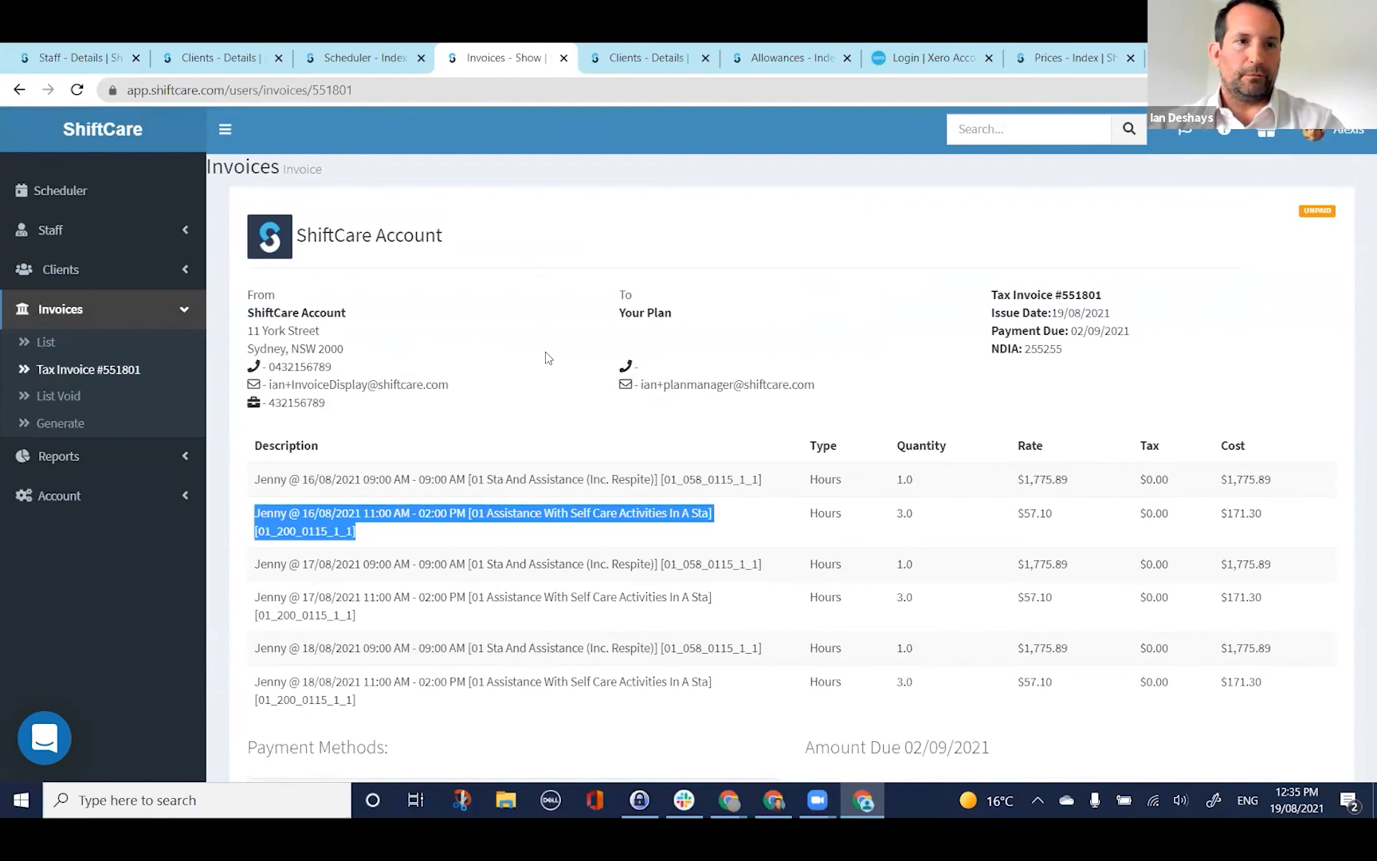
Step: Filter the invoice list to invoices issued within the custom date range 19-08-2021 to 19-08-2021
left_click(53, 345)
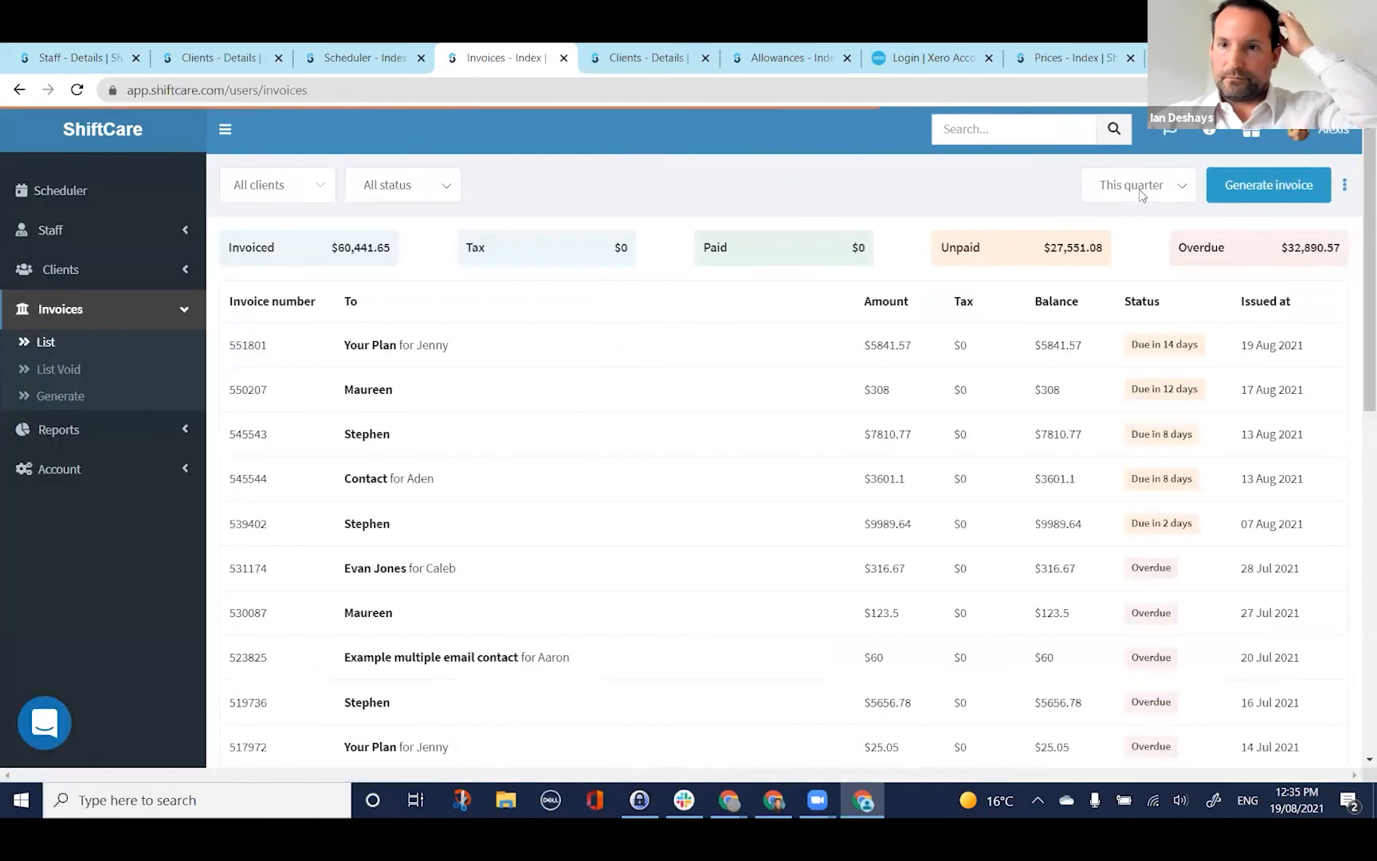
left_click(1147, 185)
left_click(1132, 369)
left_click(910, 188)
left_click(894, 241)
left_click(1055, 189)
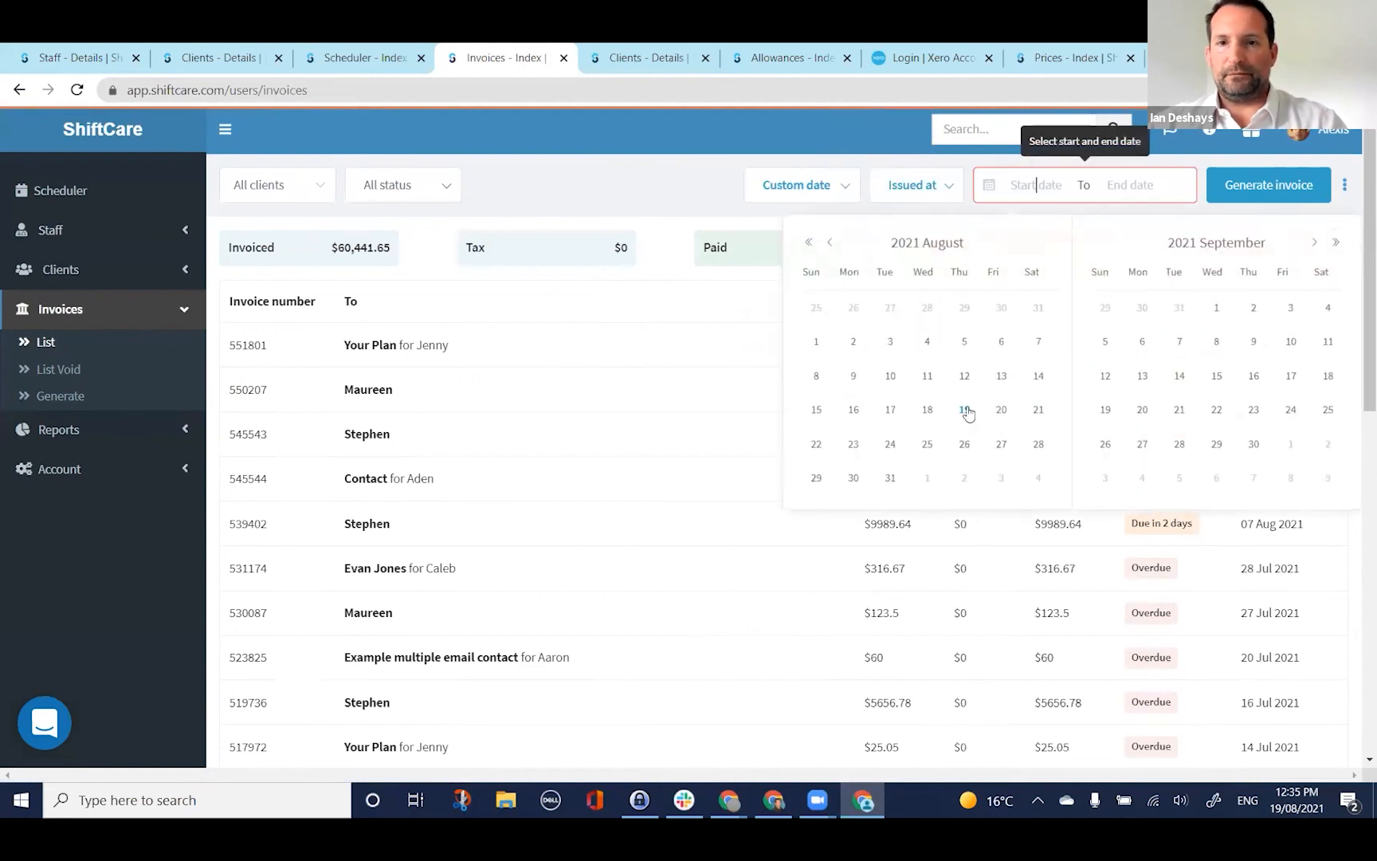
double_click(964, 410)
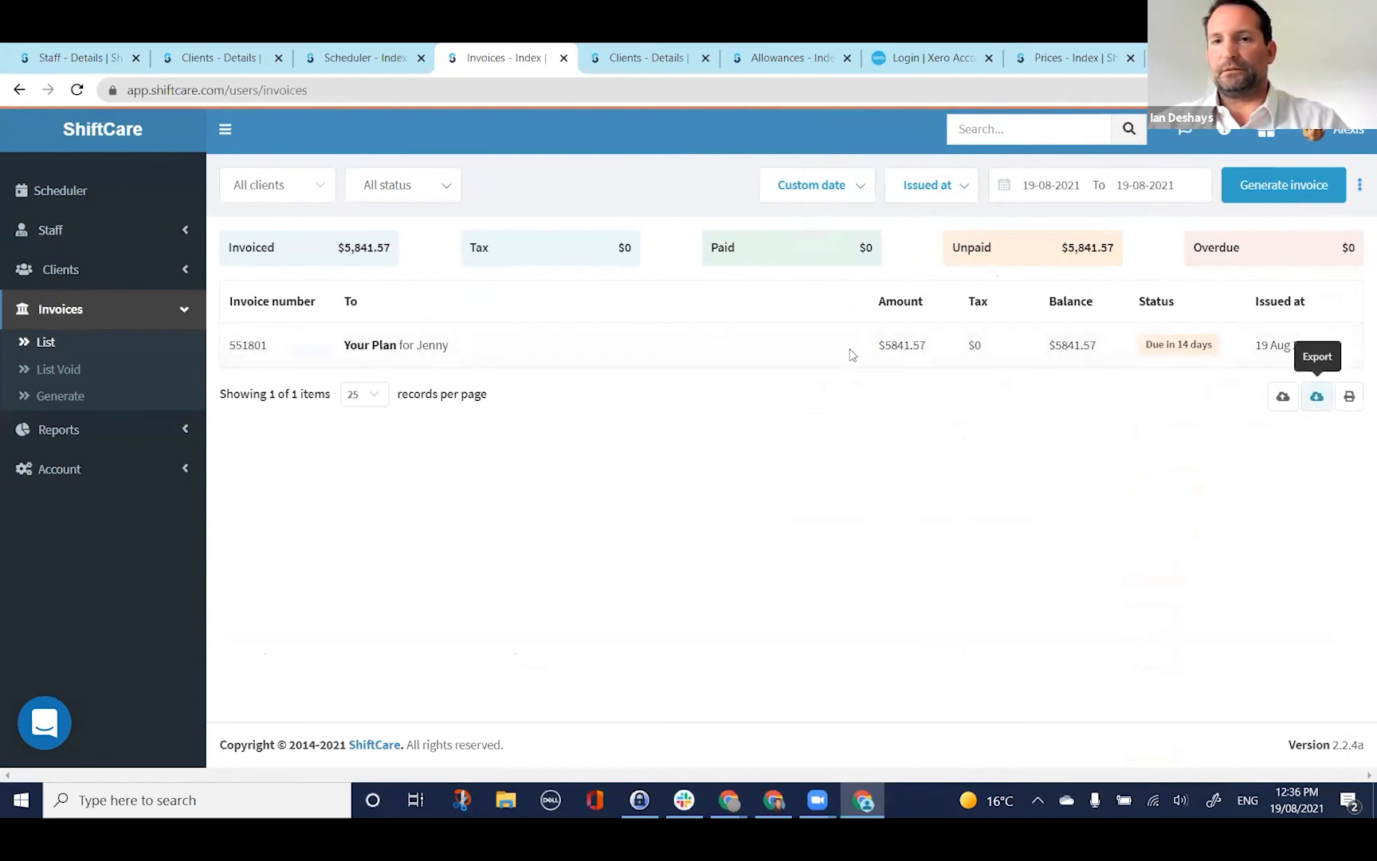
Step: View the listed invoice's payments and notes in a separate tab, close it, and export the filtered invoice list
left_click(812, 345)
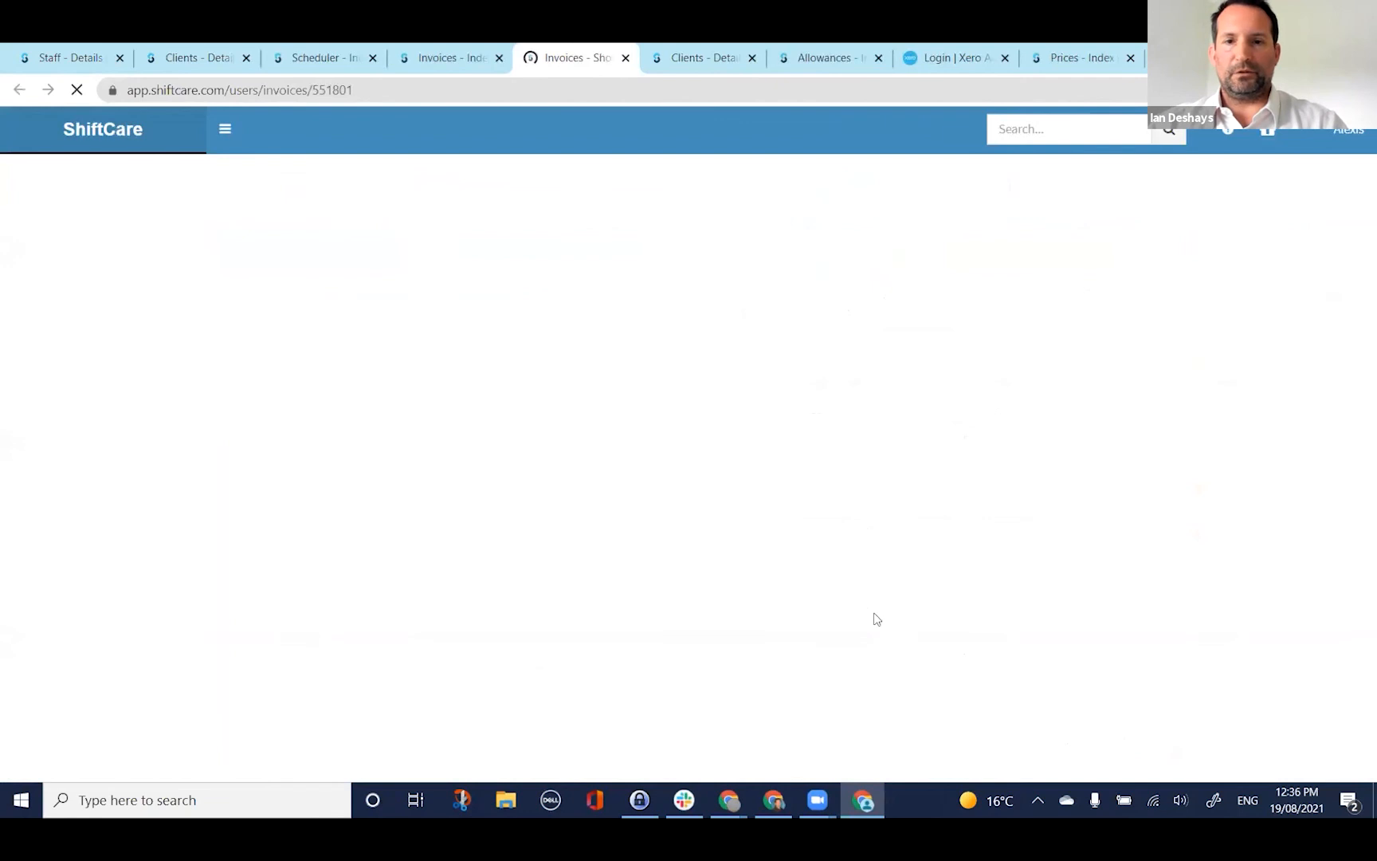
scroll(1107, 215, "down", 10)
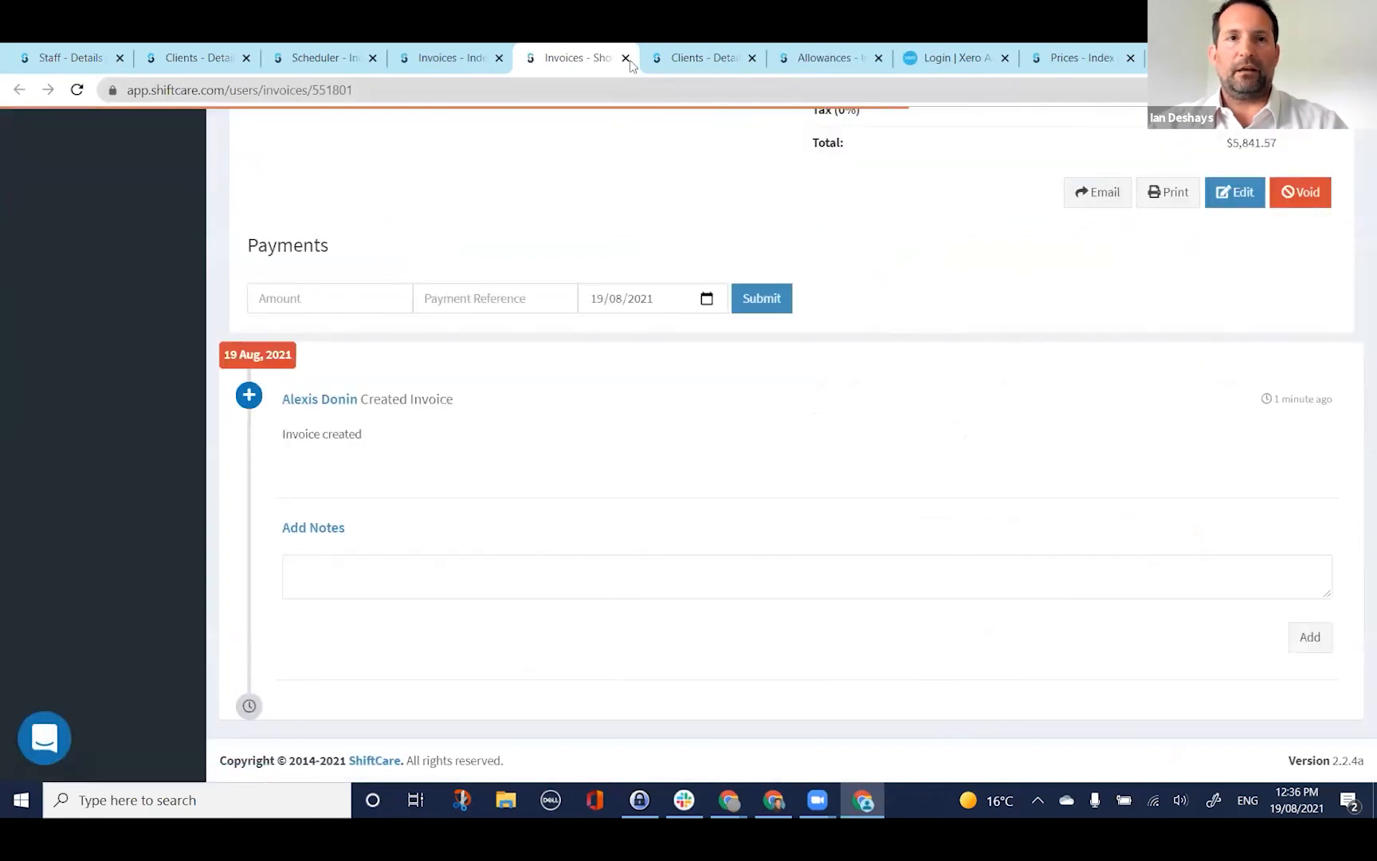
left_click(626, 59)
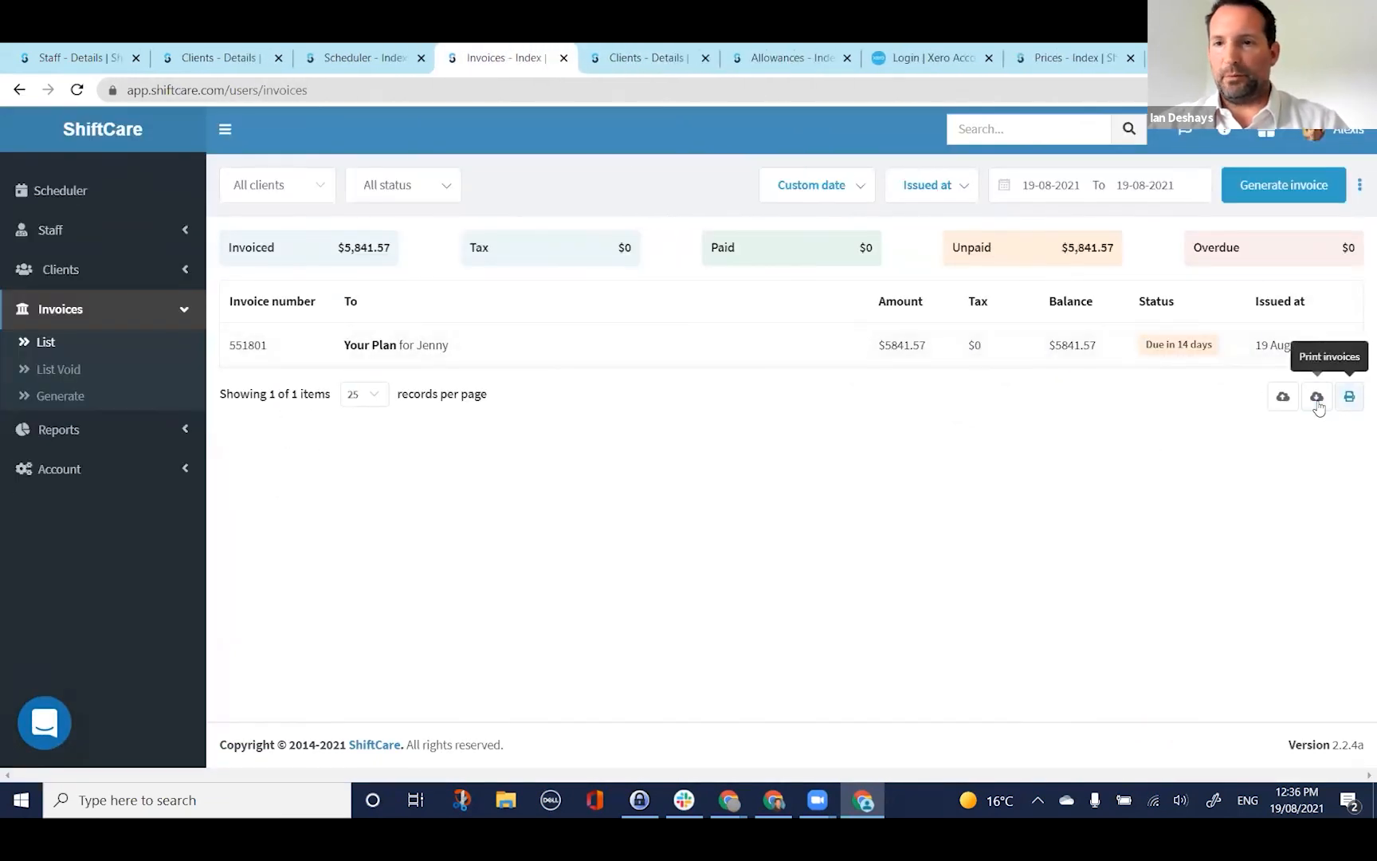
left_click(1318, 398)
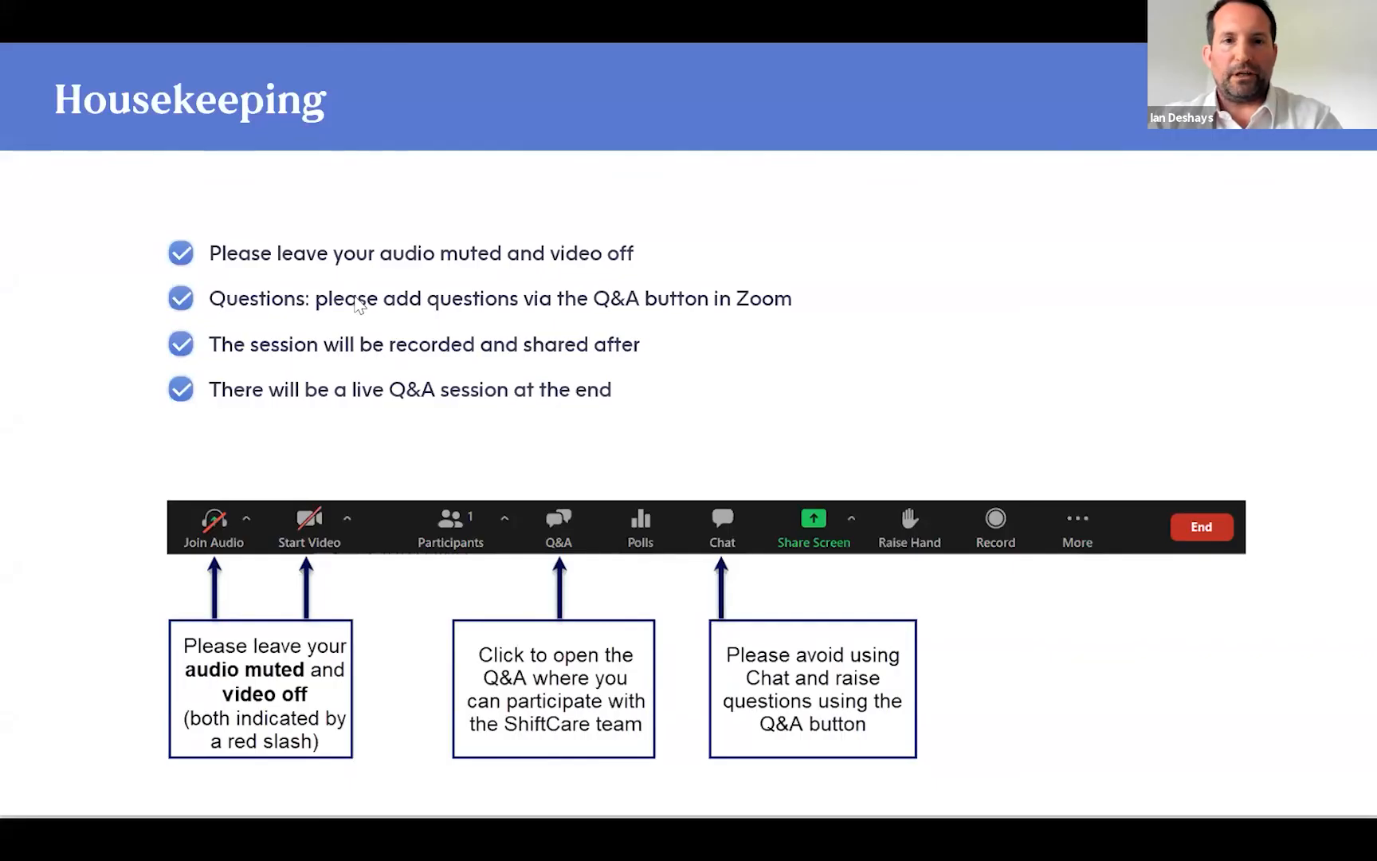
left_click(522, 311)
left_click(522, 318)
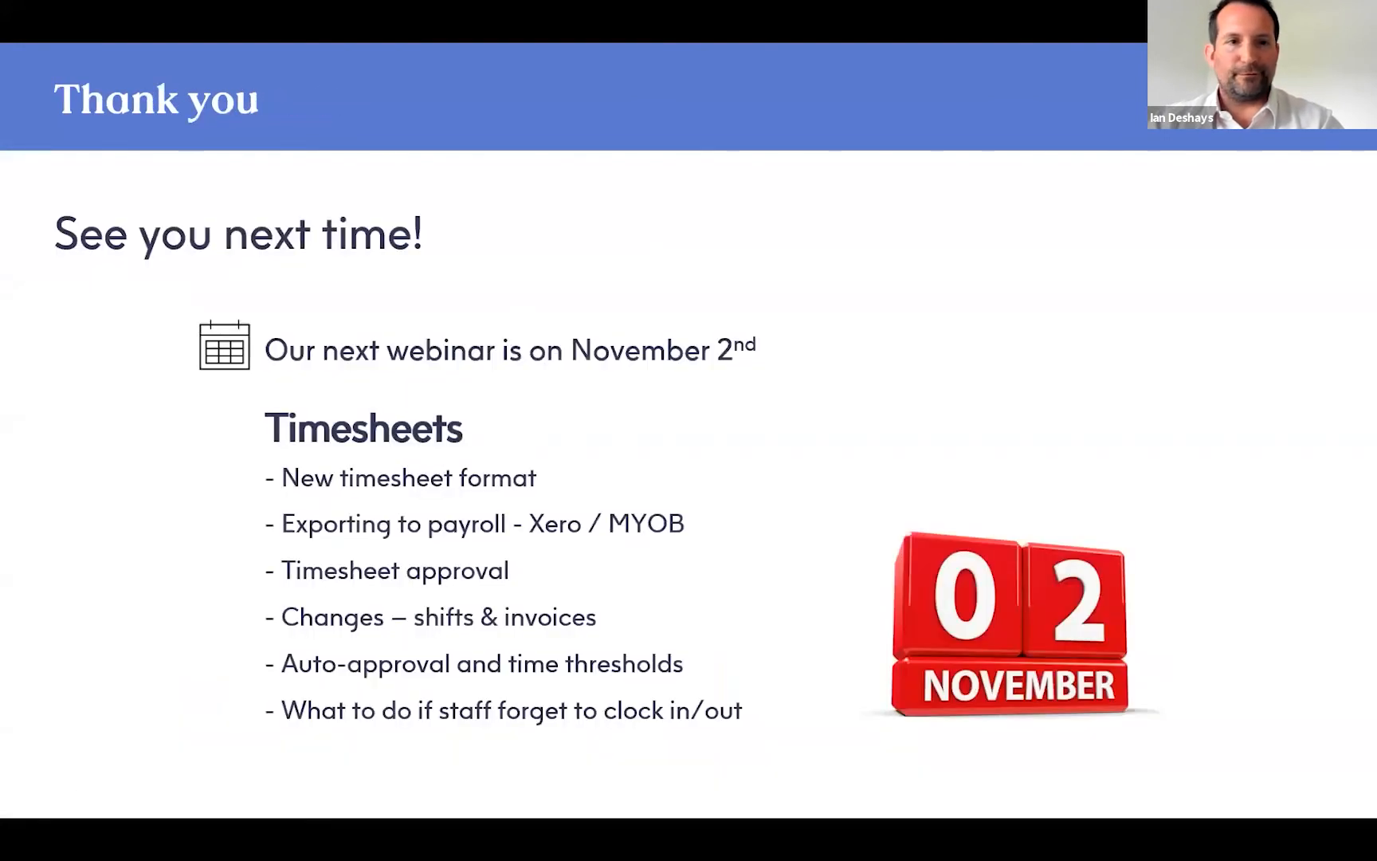